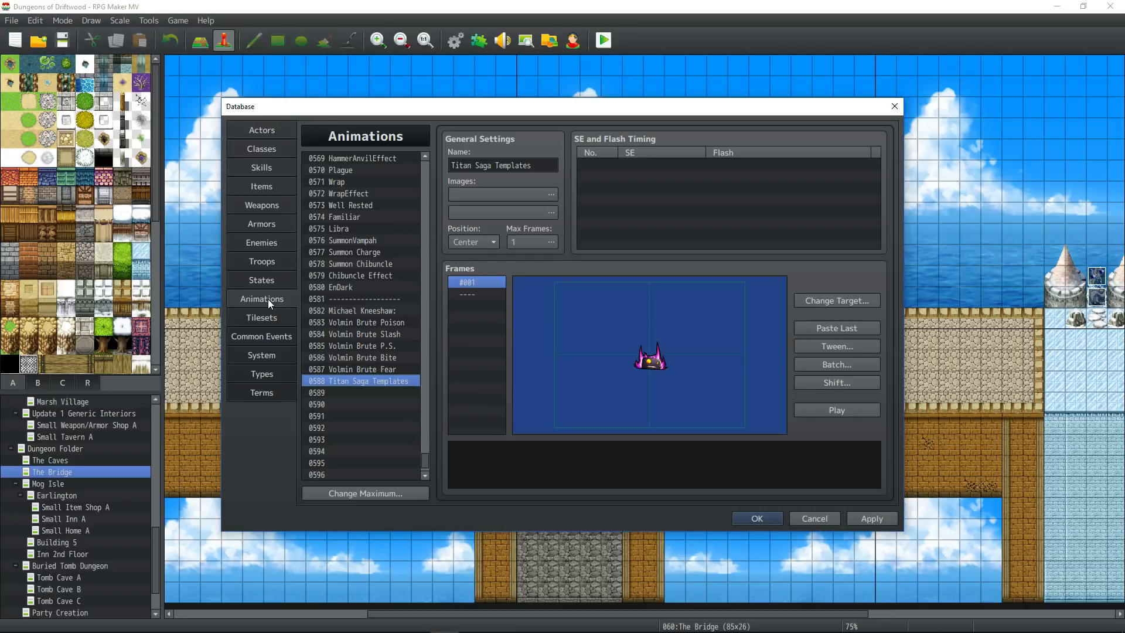
# Step: Set the Volmin Brute enemy's Max HP to 1000, Attack 70, Defense 60, M.Attack 40, M.Defense 50, Agility 60 and Luck 50
pyautogui.click(261, 242)
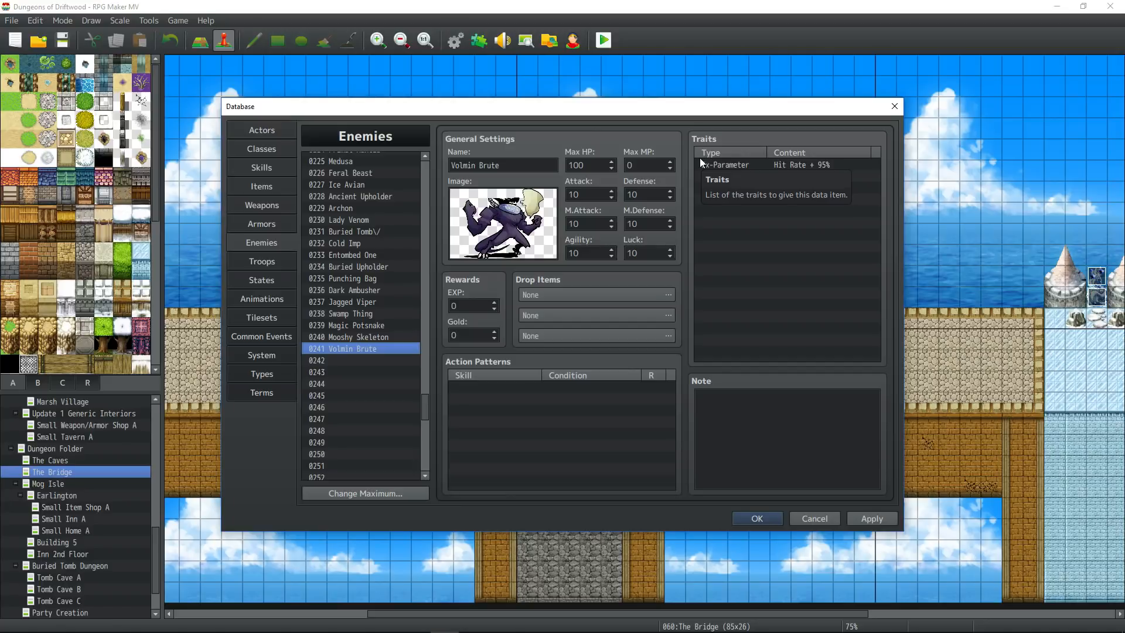
pyautogui.click(592, 165)
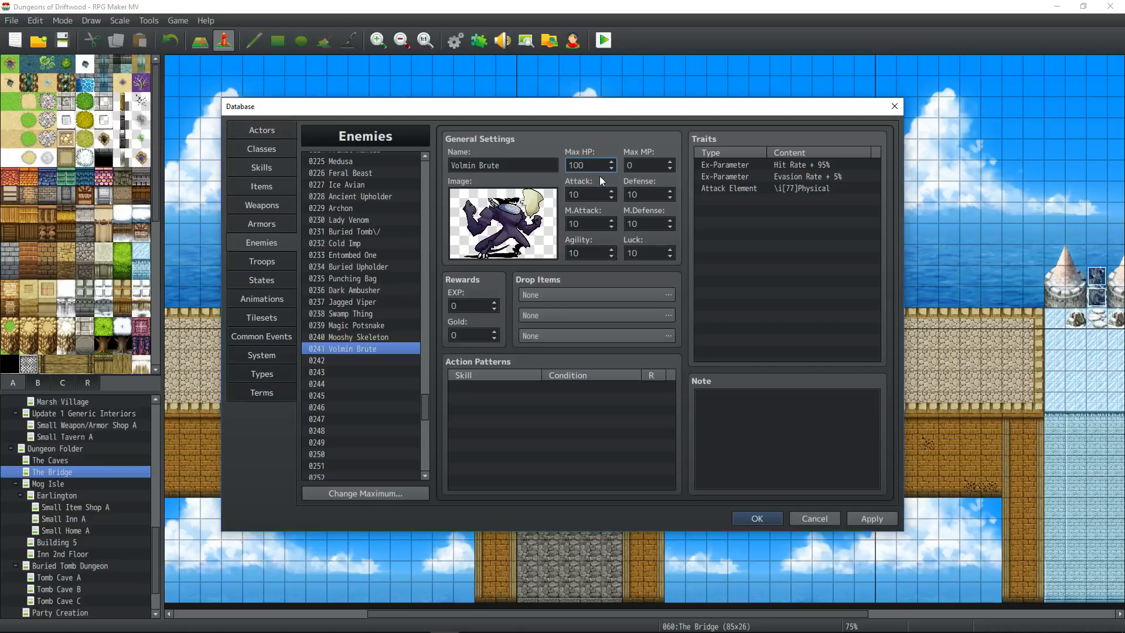
pyautogui.write('0')
pyautogui.press('Tab')
pyautogui.press('Tab')
pyautogui.write('70')
pyautogui.press('Tab')
pyautogui.write('60')
pyautogui.press('Tab')
pyautogui.press('Tab')
pyautogui.write('60')
pyautogui.press('Tab')
pyautogui.write('50')
# Step: Set the Volmin Brute's M.Defense to 40 and use the Volmin_Ogre image with hue 12
pyautogui.doubleClick(582, 195)
pyautogui.press('Tab')
pyautogui.press('Tab')
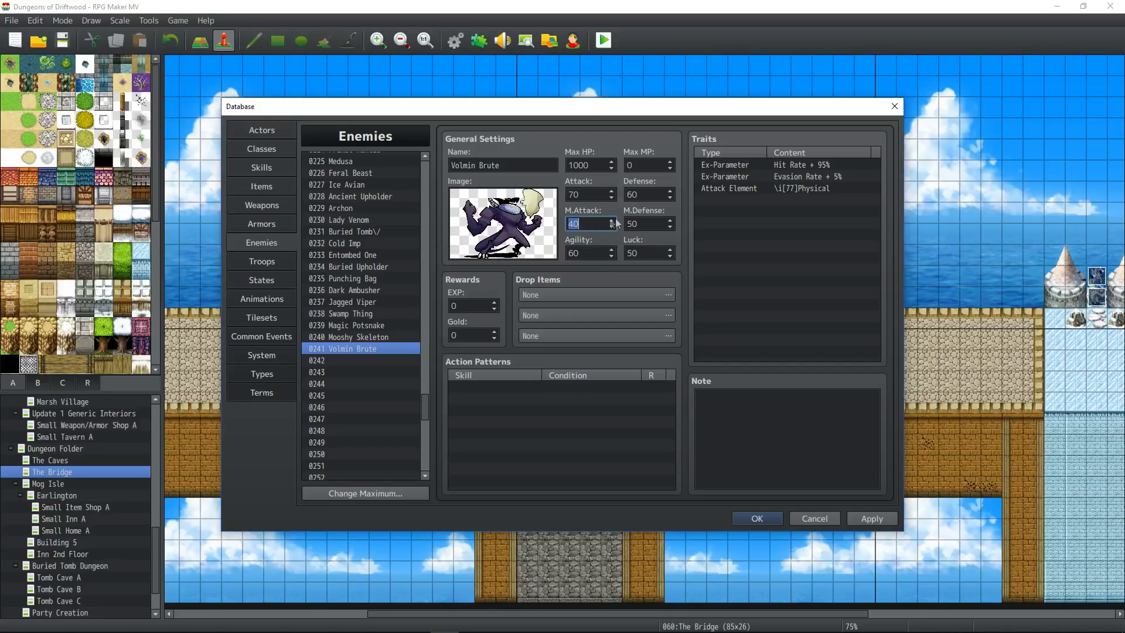
pyautogui.doubleClick(658, 223)
pyautogui.write('40')
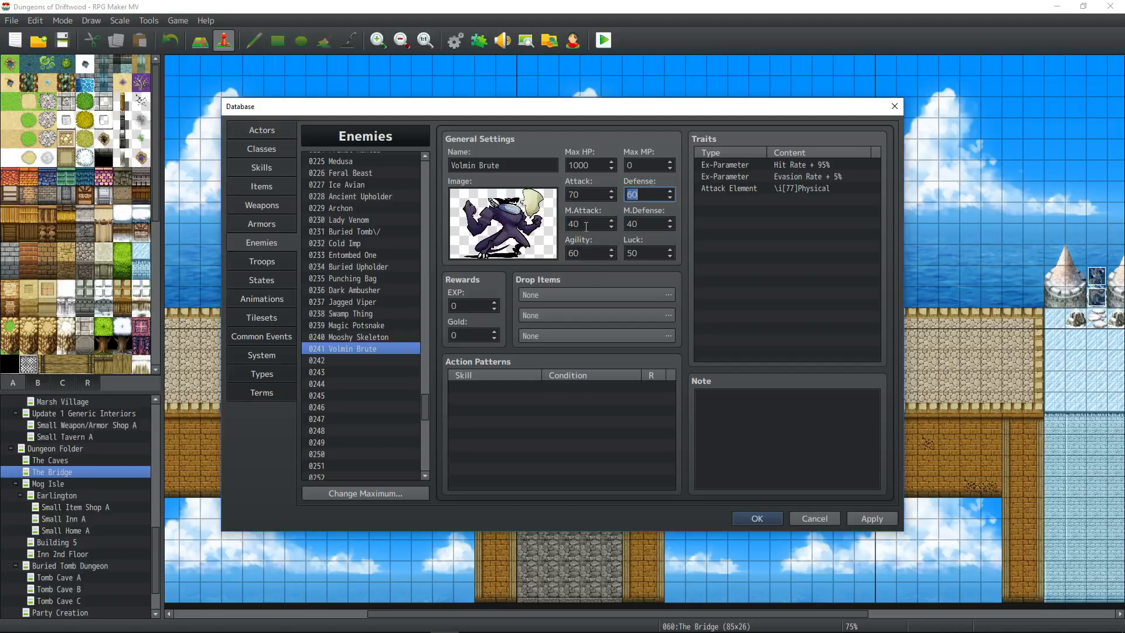
pyautogui.press('Tab')
pyautogui.press('Tab')
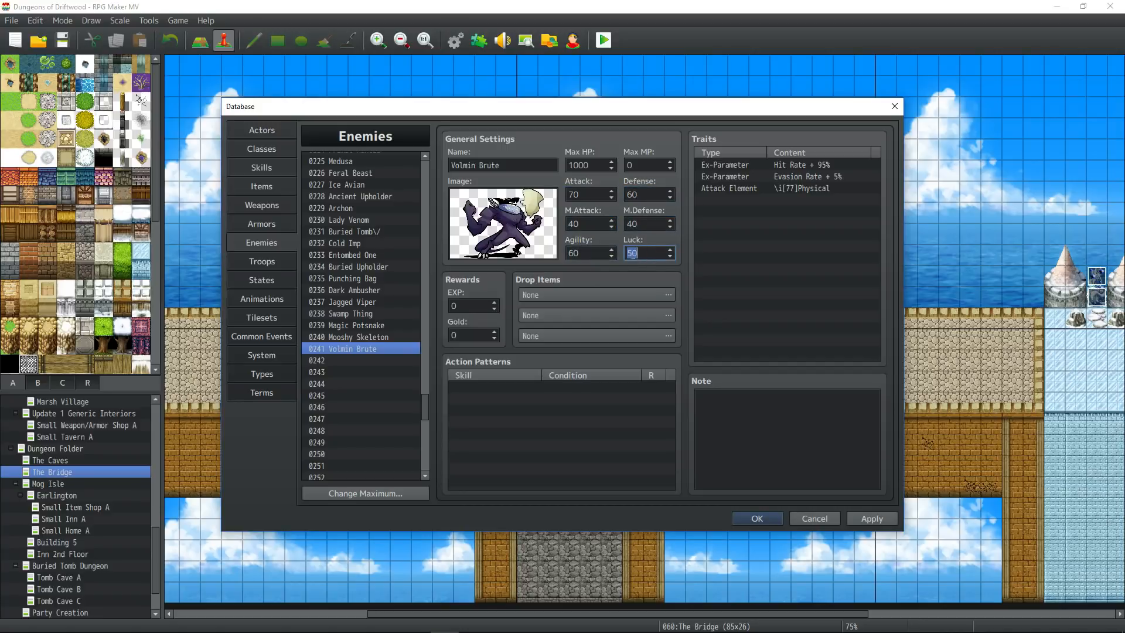
pyautogui.press('Tab')
pyautogui.press('Tab')
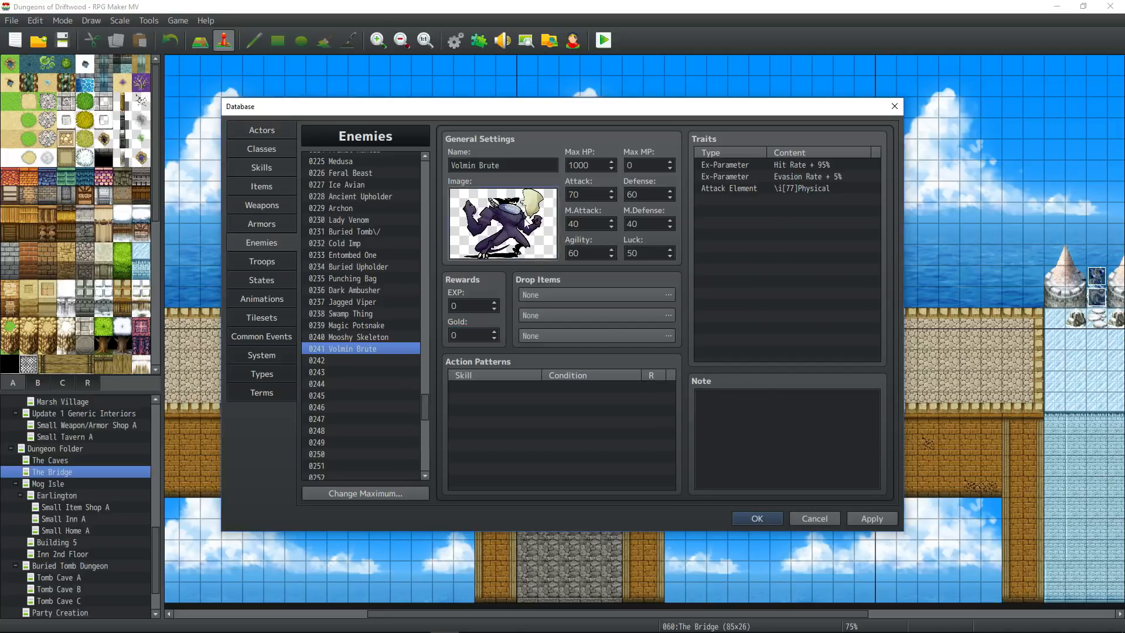
pyautogui.doubleClick(528, 235)
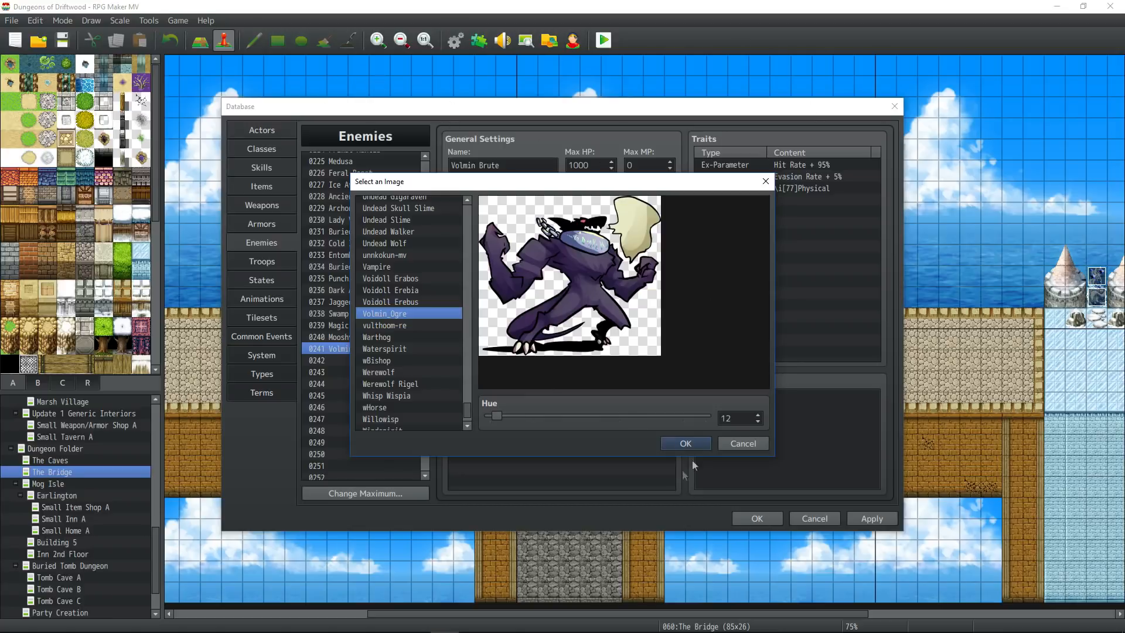
pyautogui.click(685, 443)
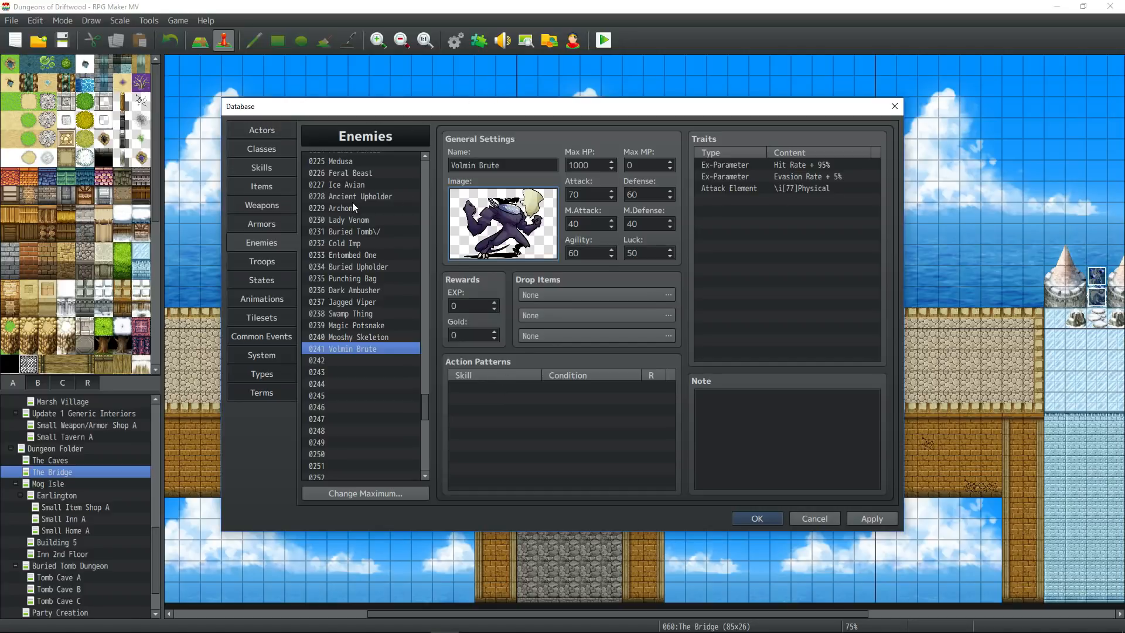
# Step: Create skill 0655 Night Terrors with icon 2798 and description "An area of effect ability that has a 35% chance to inflict Night Terror."
pyautogui.click(272, 169)
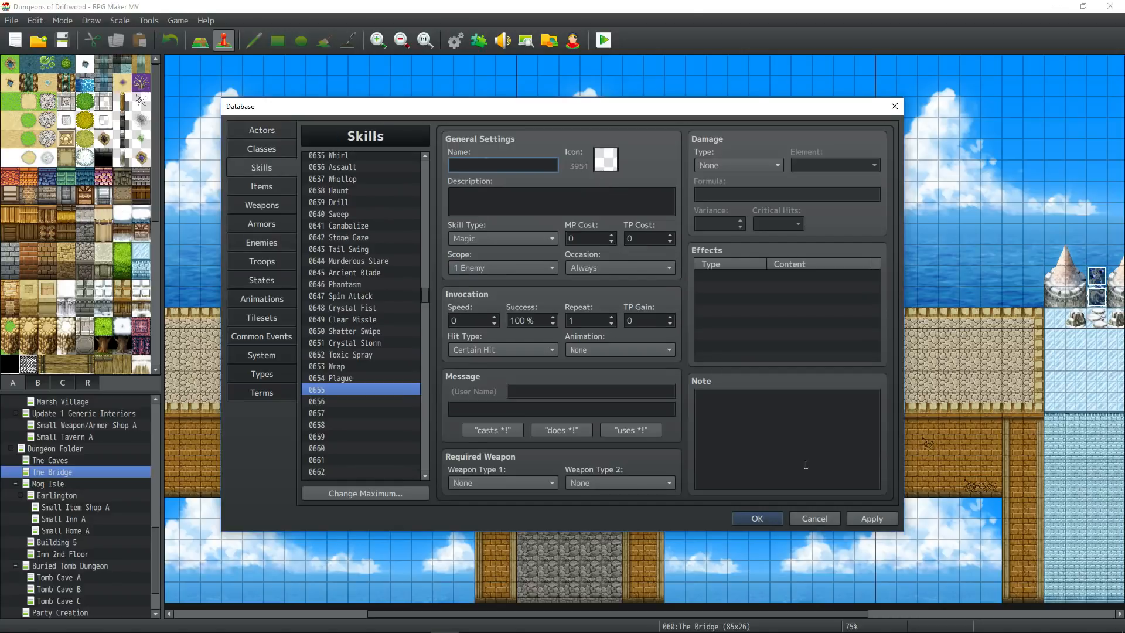
pyautogui.write('Night Terrors')
pyautogui.doubleClick(606, 159)
pyautogui.moveTo(712, 215); pyautogui.dragTo(715, 354)
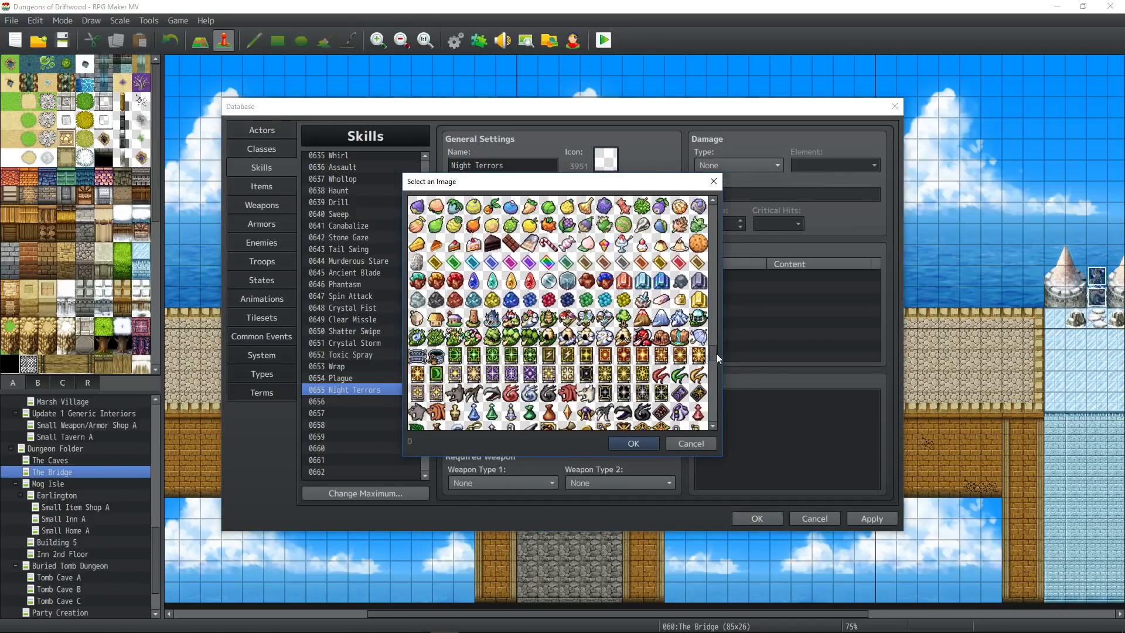
pyautogui.doubleClick(680, 394)
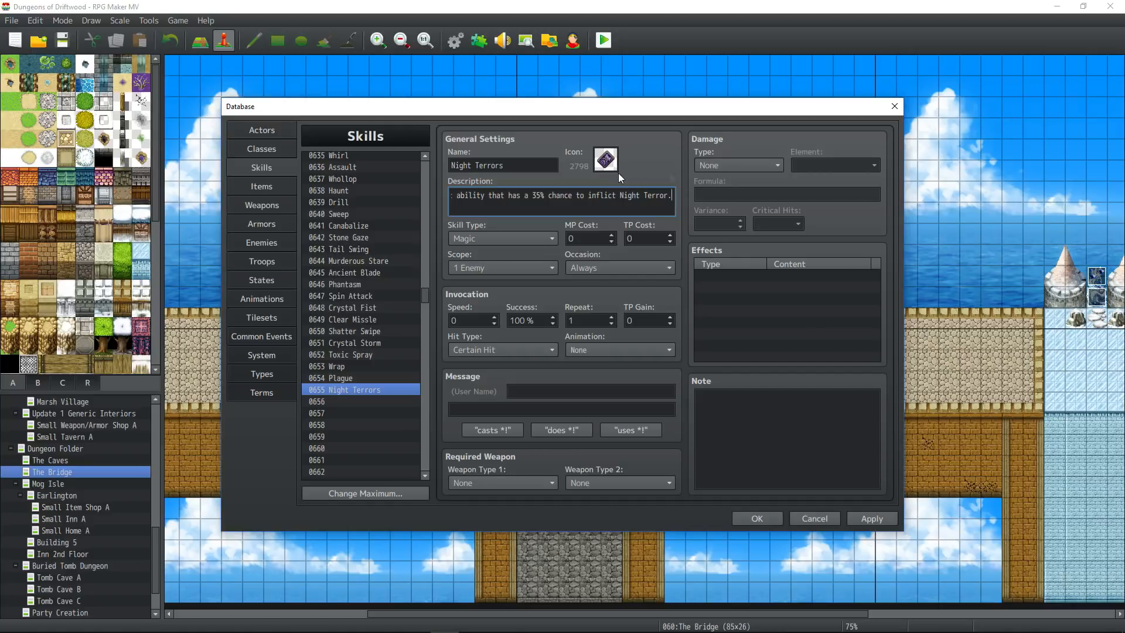
pyautogui.click(871, 518)
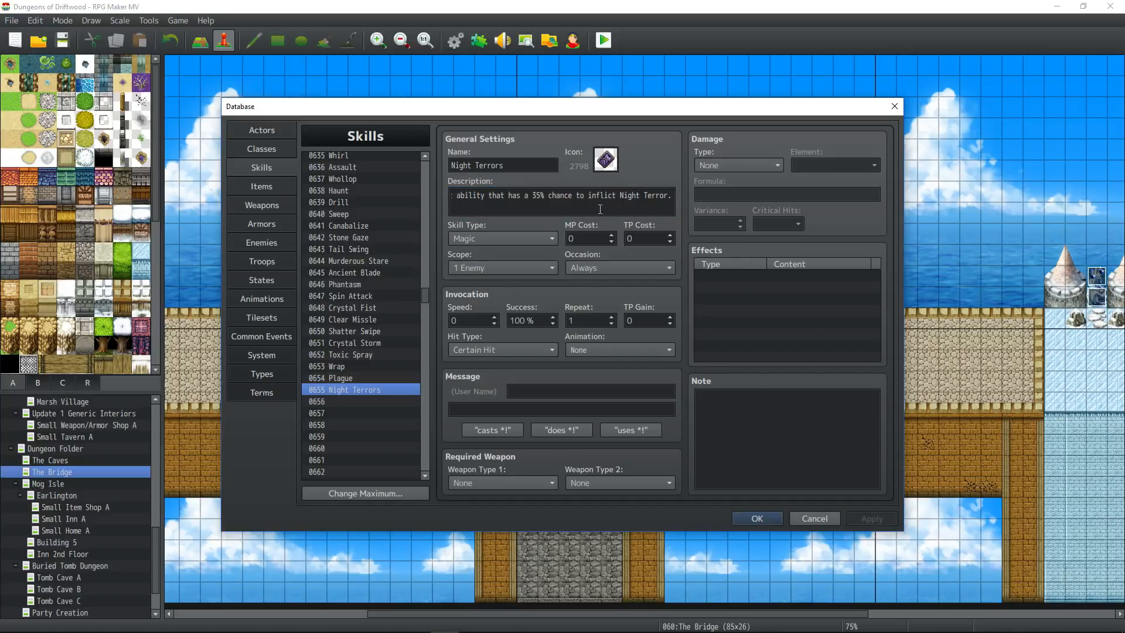
# Step: Compare the name of the Night Terrors skill with that of the Night Terror state
pyautogui.click(270, 278)
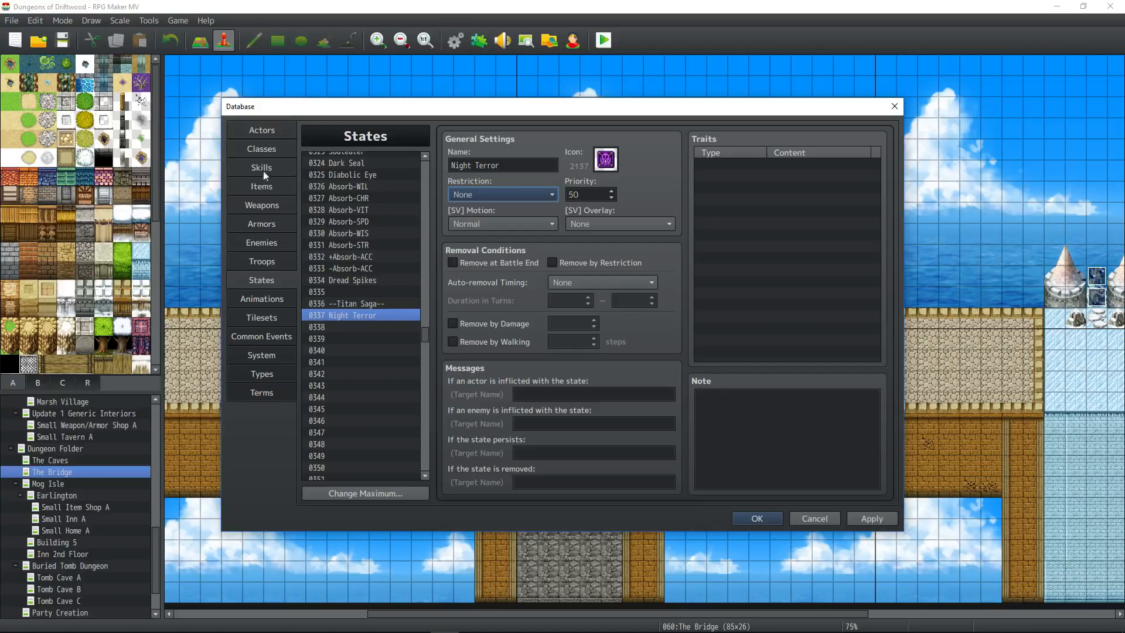
pyautogui.click(262, 170)
pyautogui.tripleClick(521, 163)
pyautogui.doubleClick(518, 164)
pyautogui.click(505, 166)
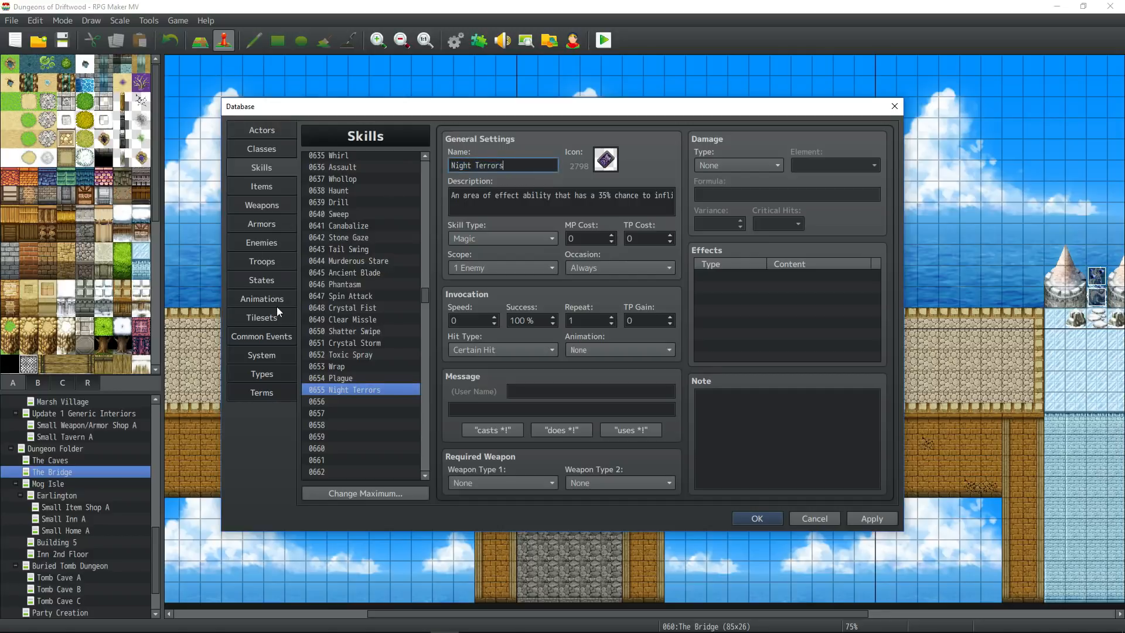
pyautogui.click(261, 280)
pyautogui.tripleClick(497, 166)
pyautogui.click(499, 165)
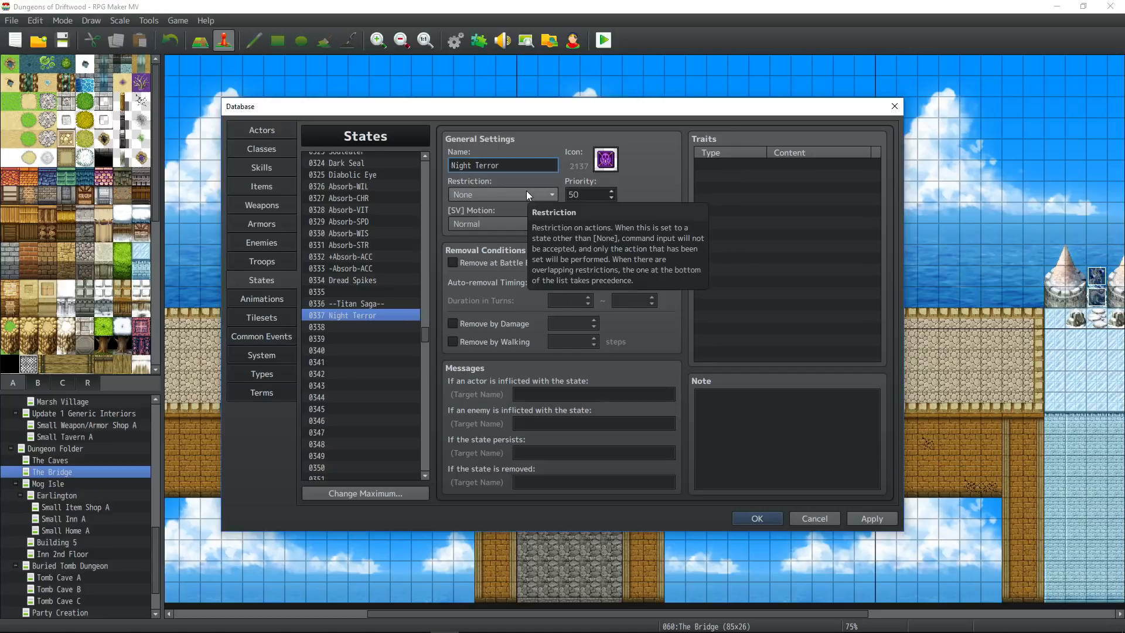
# Step: Set the Night Terror state's restriction to Cannot move and its priority to 60
pyautogui.click(515, 198)
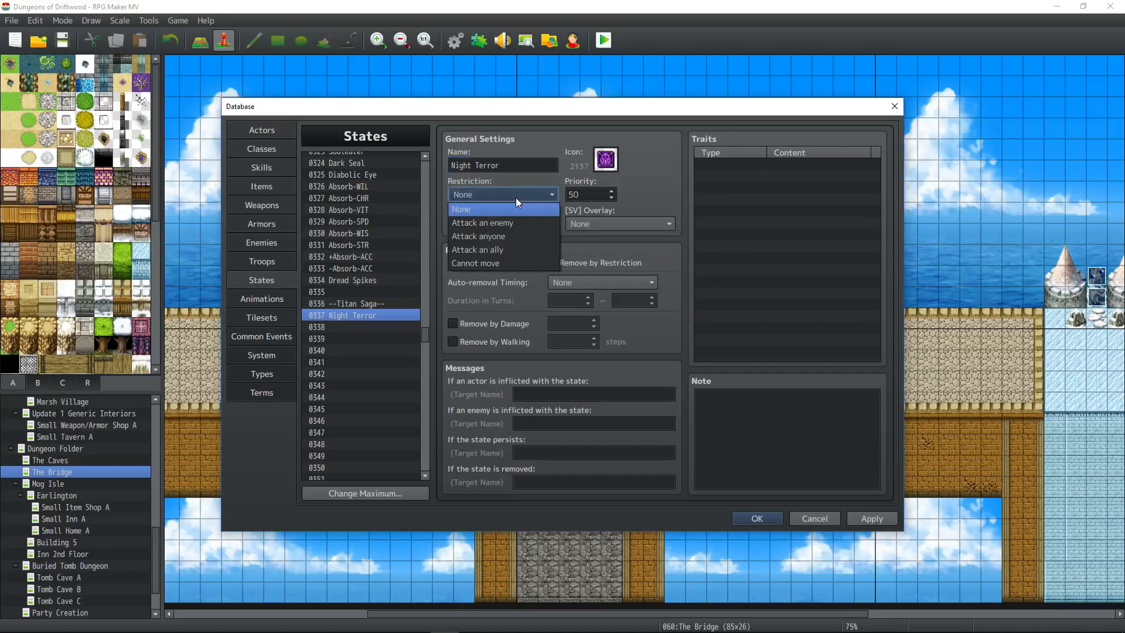
pyautogui.click(513, 261)
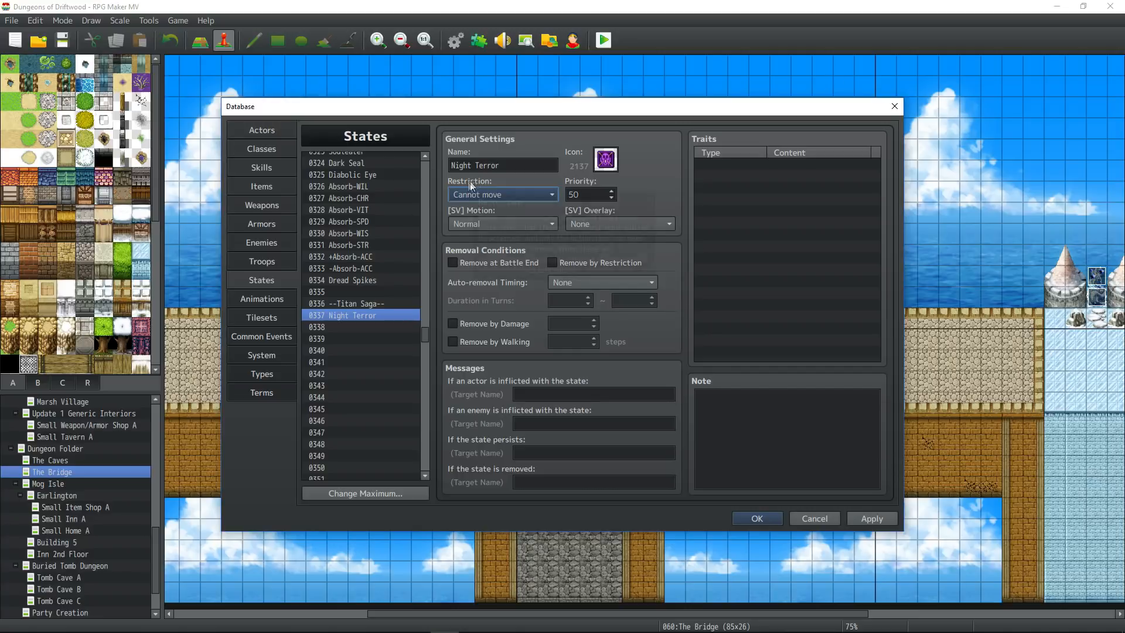
pyautogui.moveTo(568, 195); pyautogui.dragTo(593, 193)
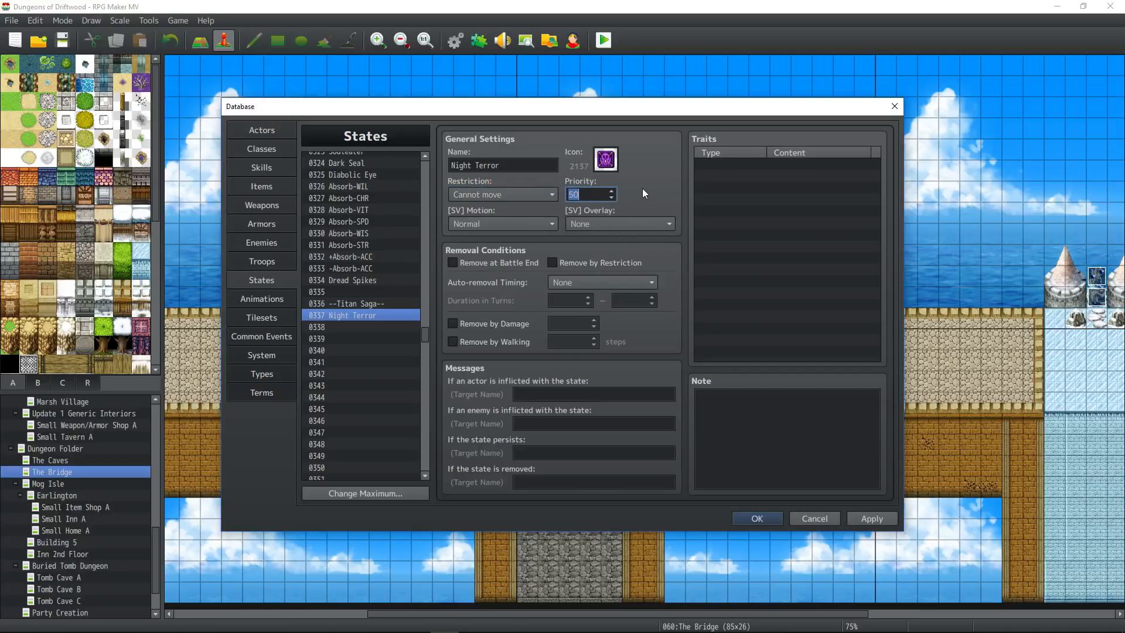
pyautogui.write('60')
pyautogui.click(512, 230)
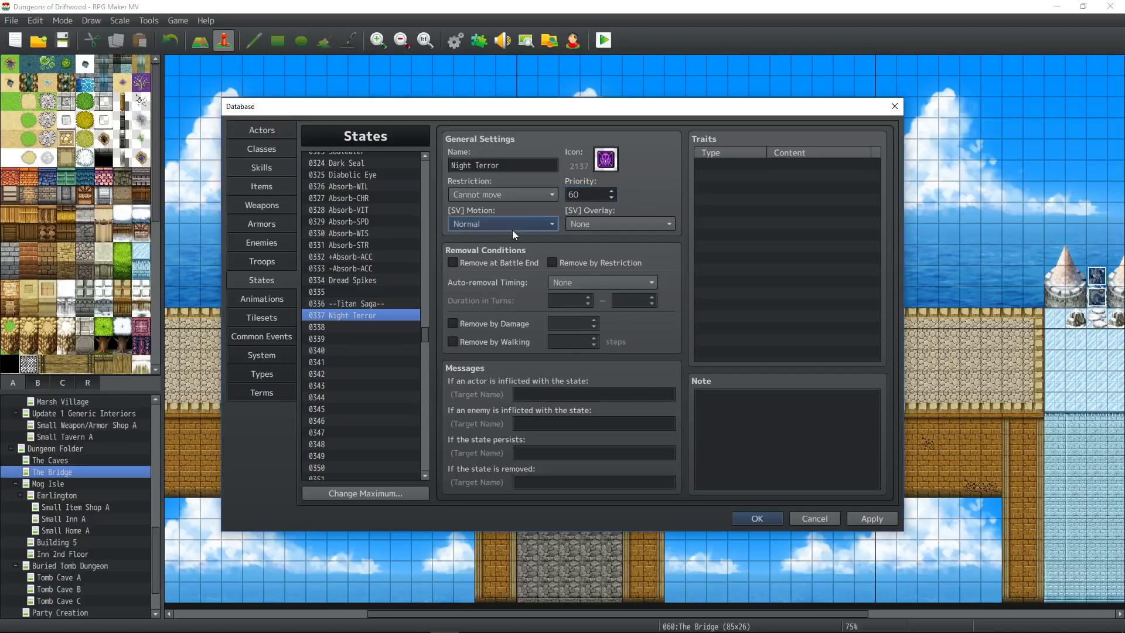
pyautogui.click(514, 227)
pyautogui.click(518, 226)
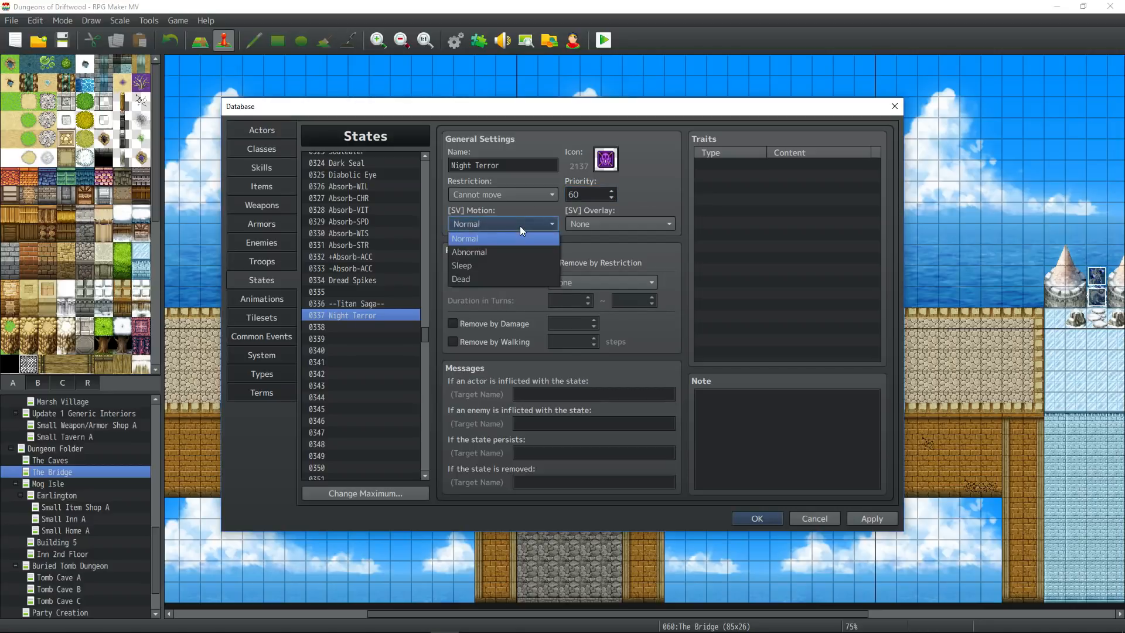
pyautogui.click(519, 226)
pyautogui.click(632, 226)
pyautogui.click(621, 225)
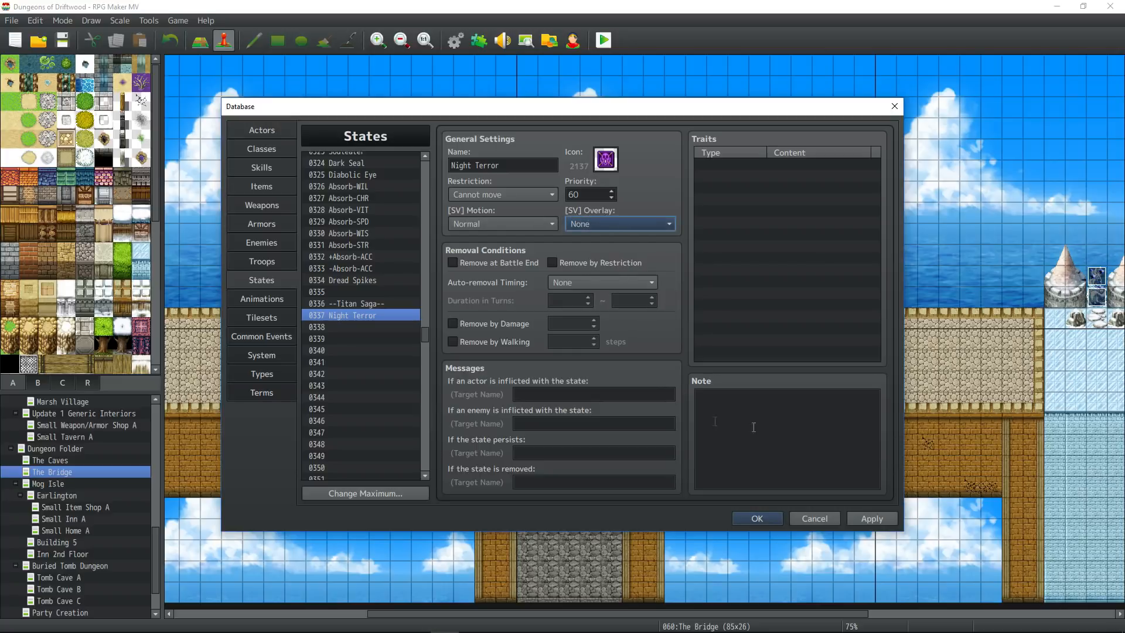
# Step: Add the note tag <State Animations: 111> to the Night Terror state and apply the changes
pyautogui.click(733, 407)
pyautogui.write('<')
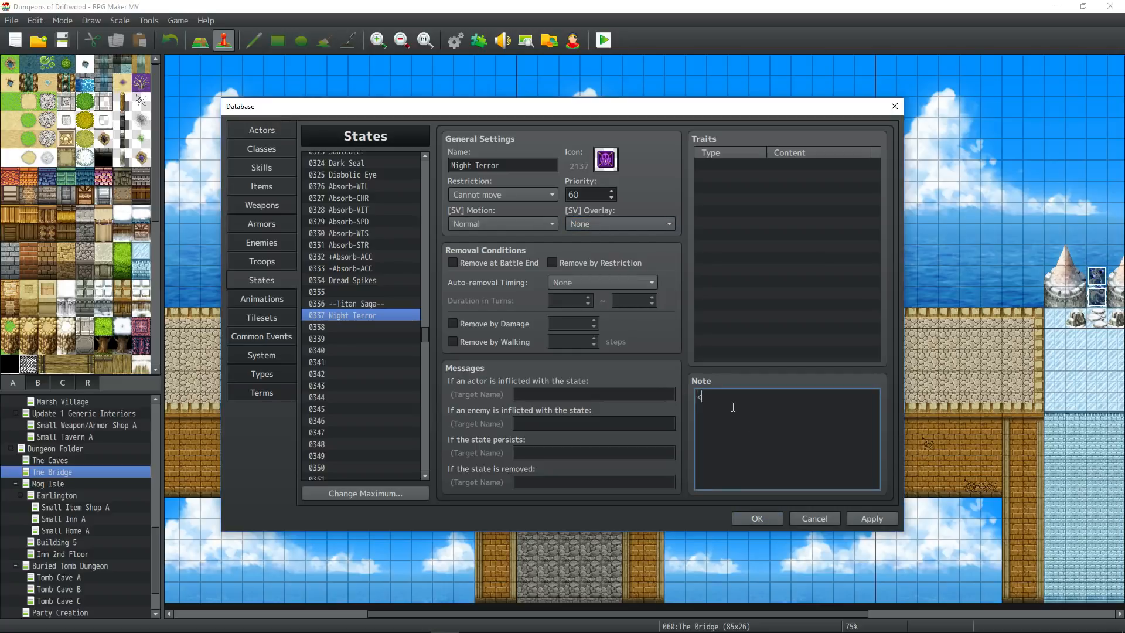
pyautogui.write('State Animations: 111>')
pyautogui.write('1')
pyautogui.click(883, 519)
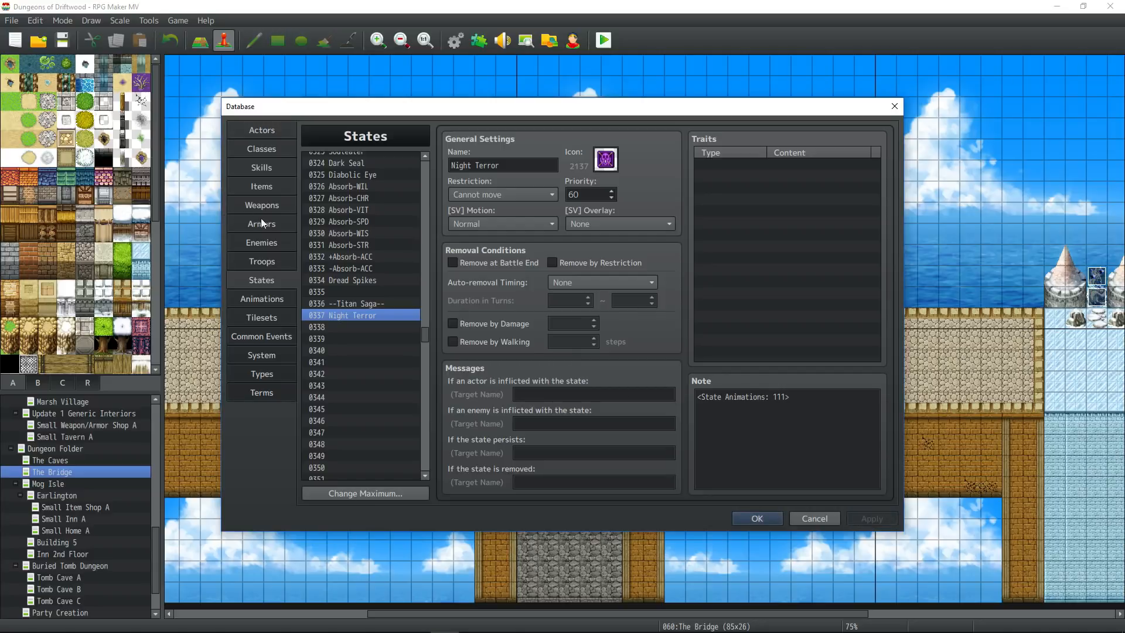
# Step: Make the Night Terror state end with the battle and auto-remove at Action End after 2 to 4 turns
pyautogui.click(484, 263)
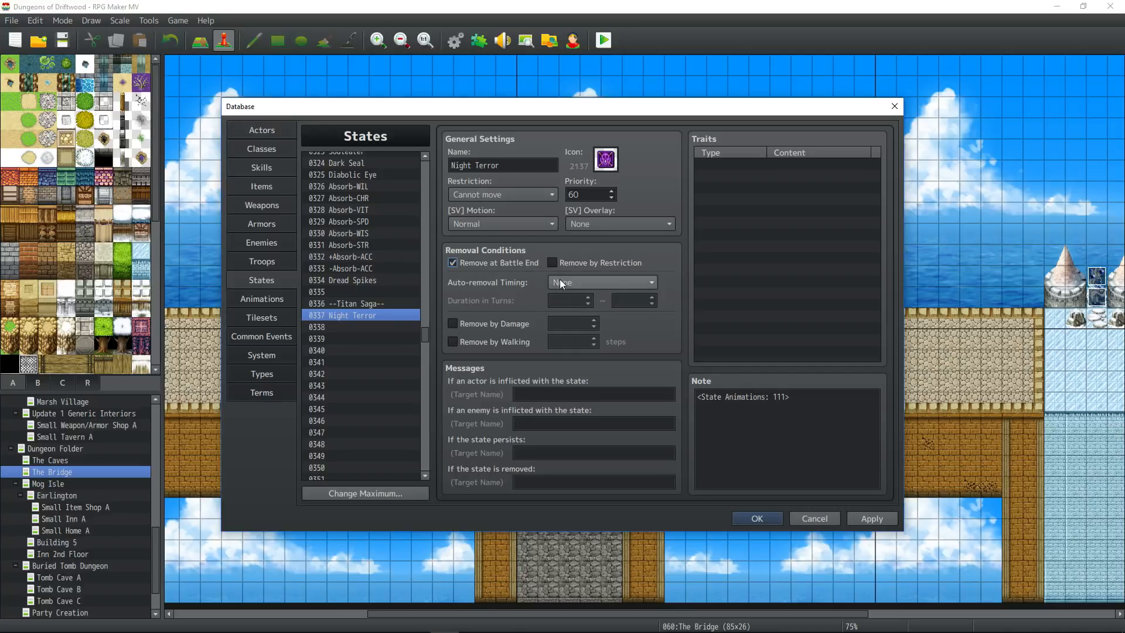
pyautogui.click(590, 285)
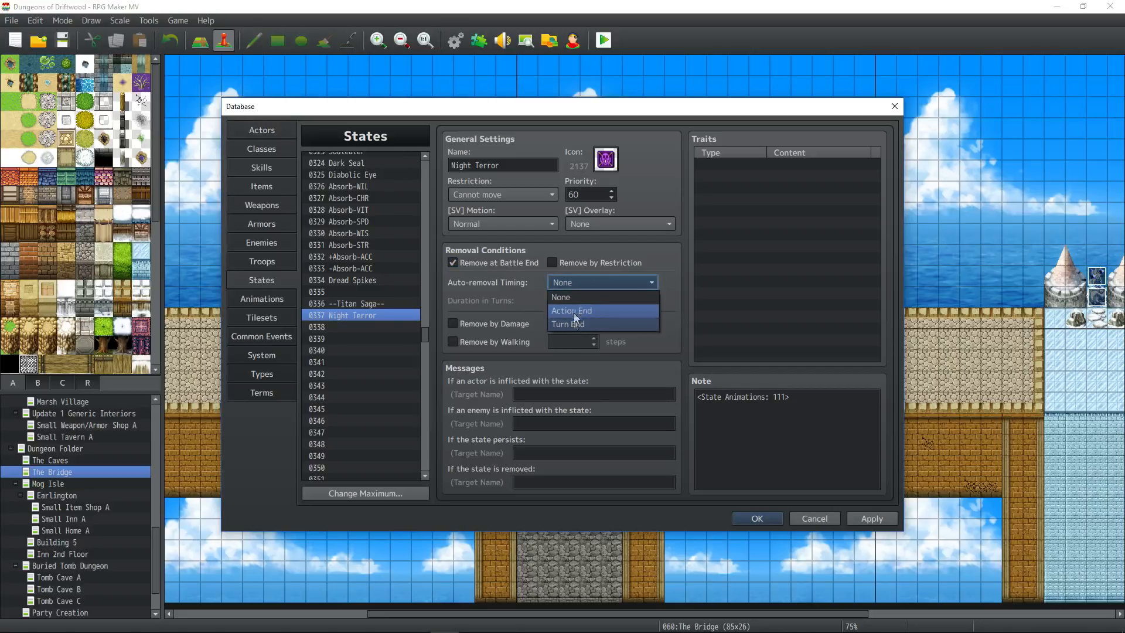
pyautogui.click(571, 324)
pyautogui.click(579, 282)
pyautogui.click(580, 306)
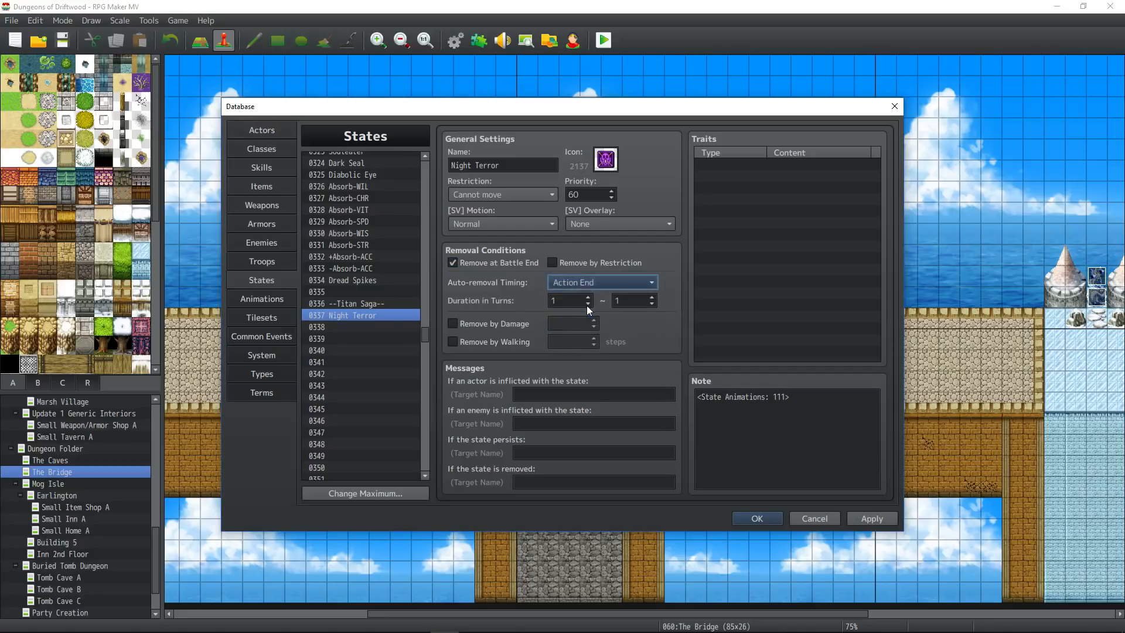
pyautogui.write('2')
pyautogui.press('Tab')
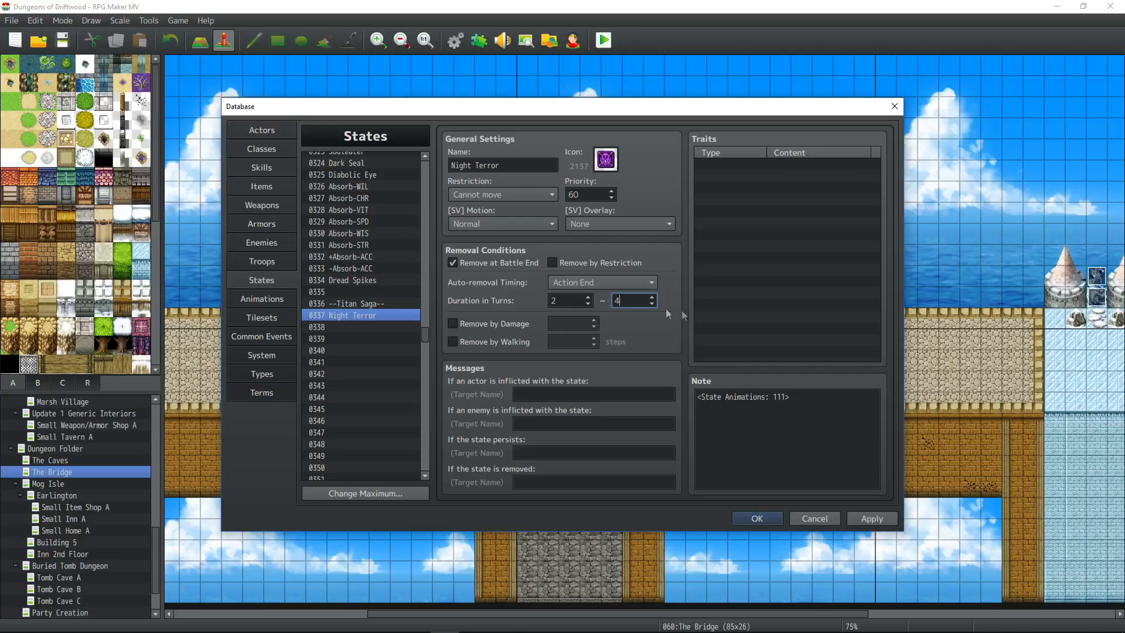
# Step: Add a Debuff Rate trait of Defense * 80% to the Night Terror state
pyautogui.click(702, 251)
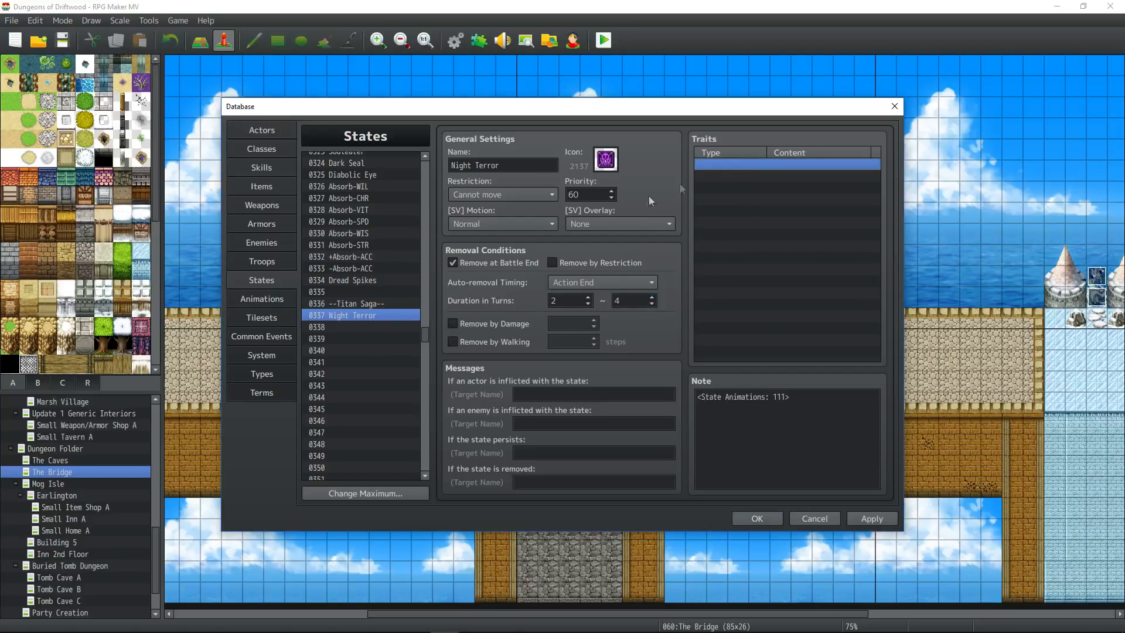
pyautogui.doubleClick(787, 166)
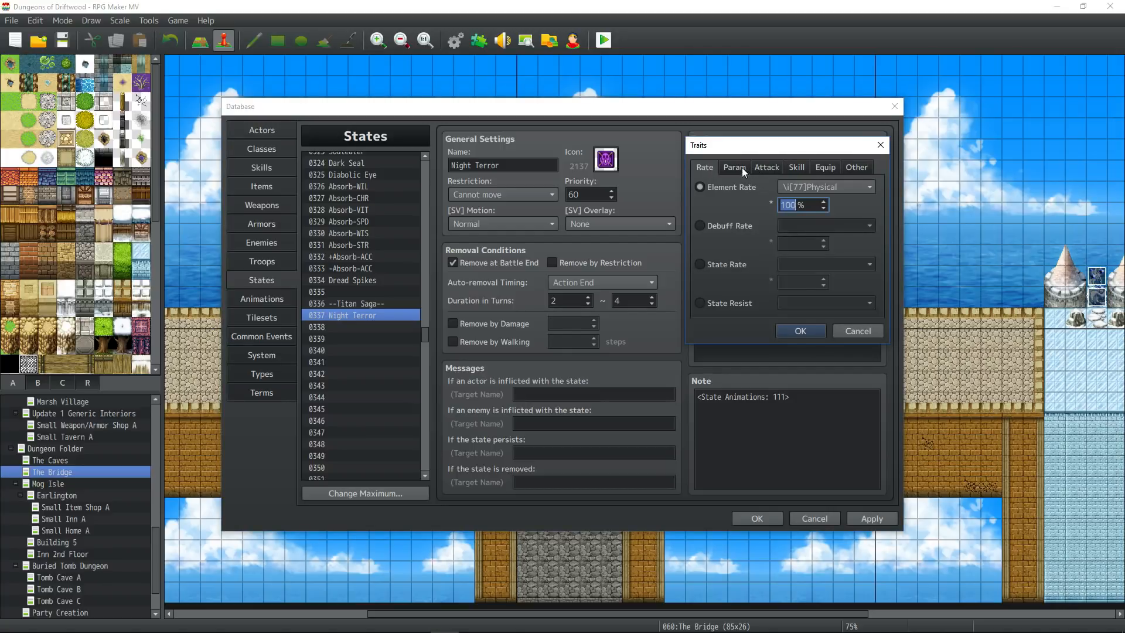
pyautogui.click(732, 223)
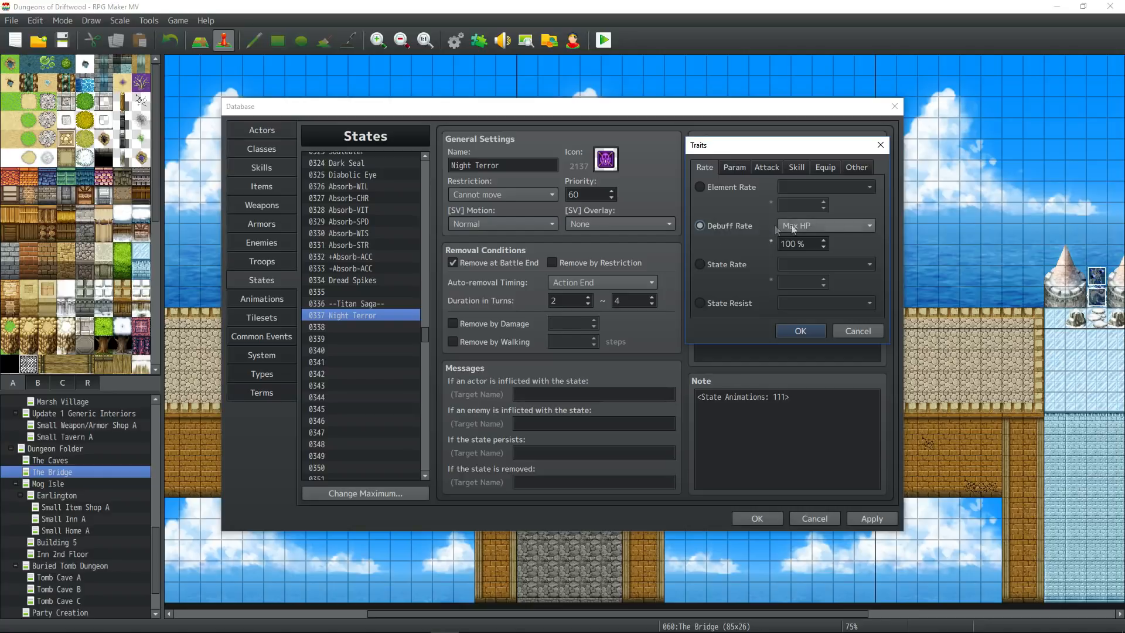
pyautogui.click(841, 225)
pyautogui.click(820, 280)
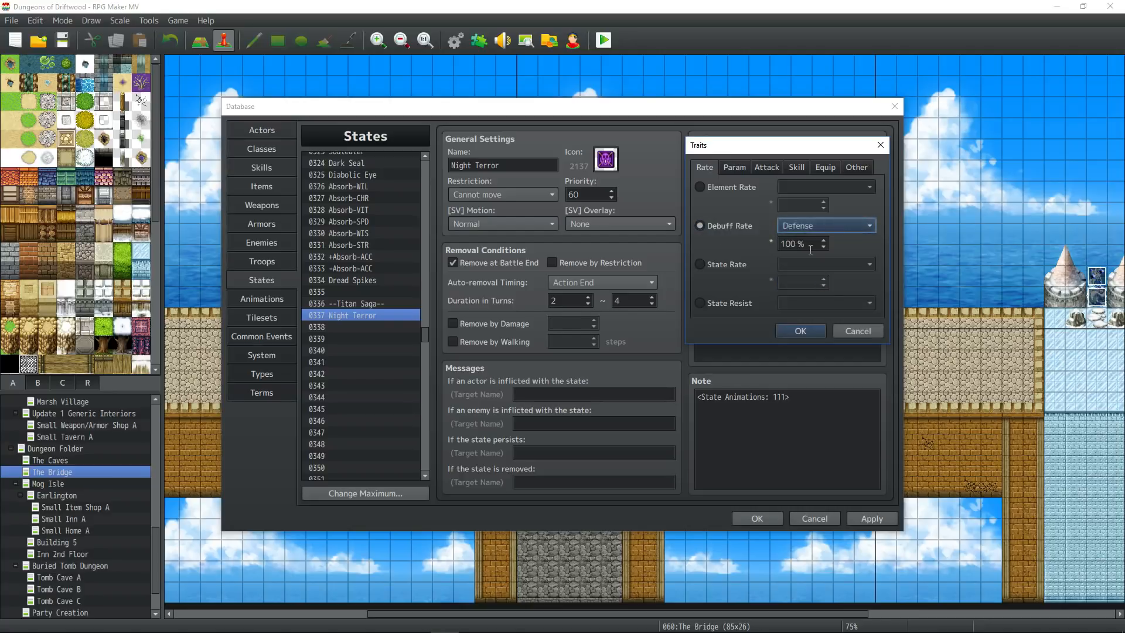
pyautogui.write('80')
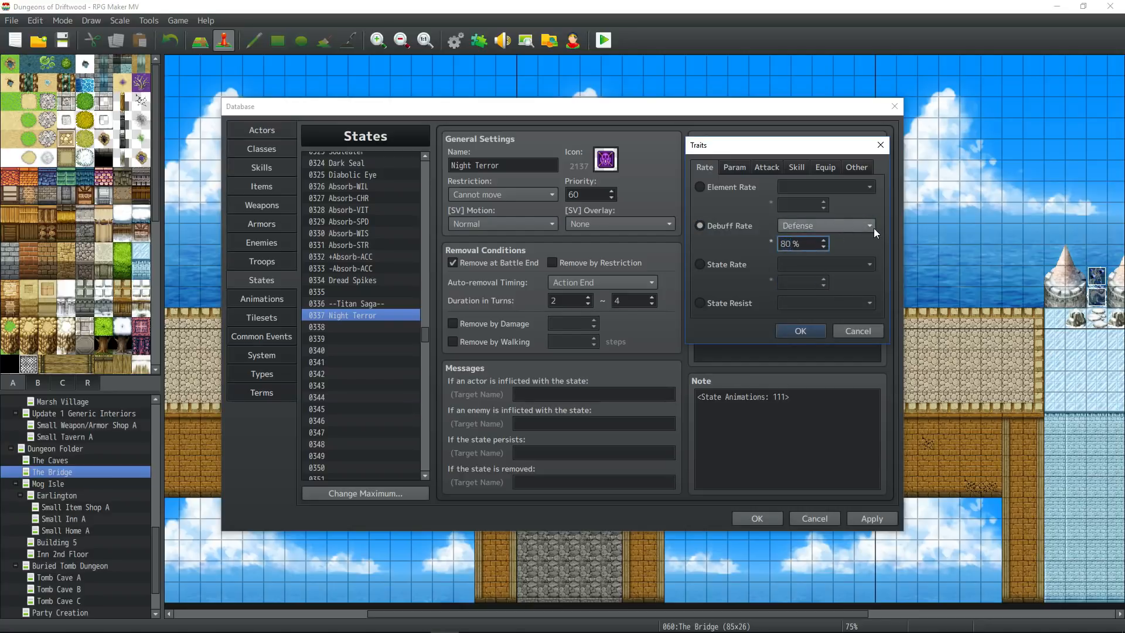
pyautogui.click(808, 331)
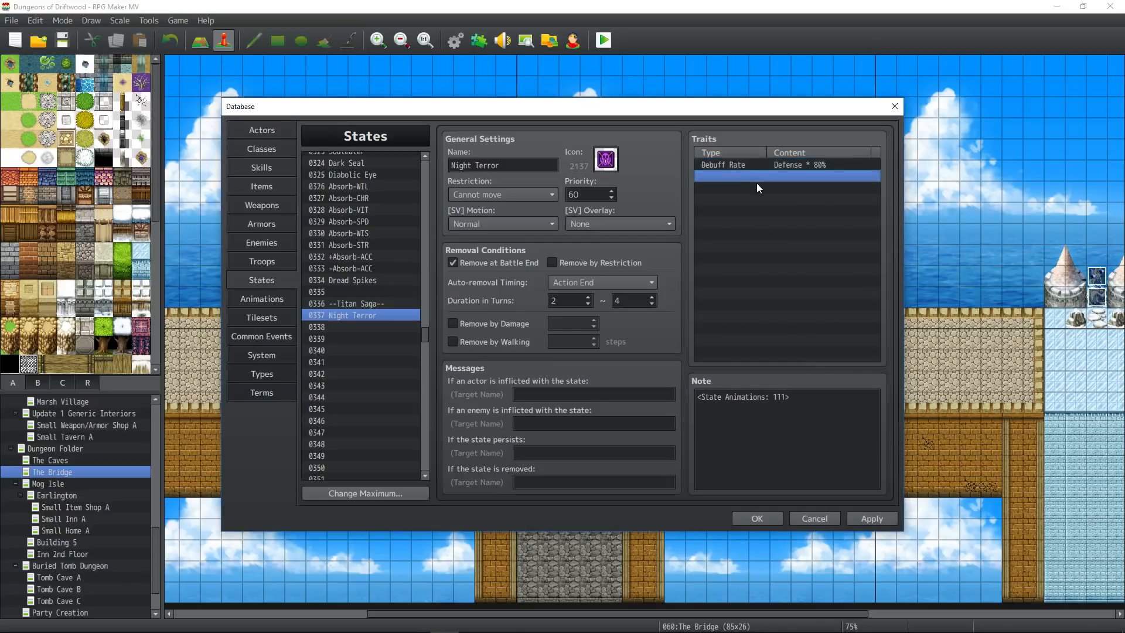
pyautogui.click(789, 166)
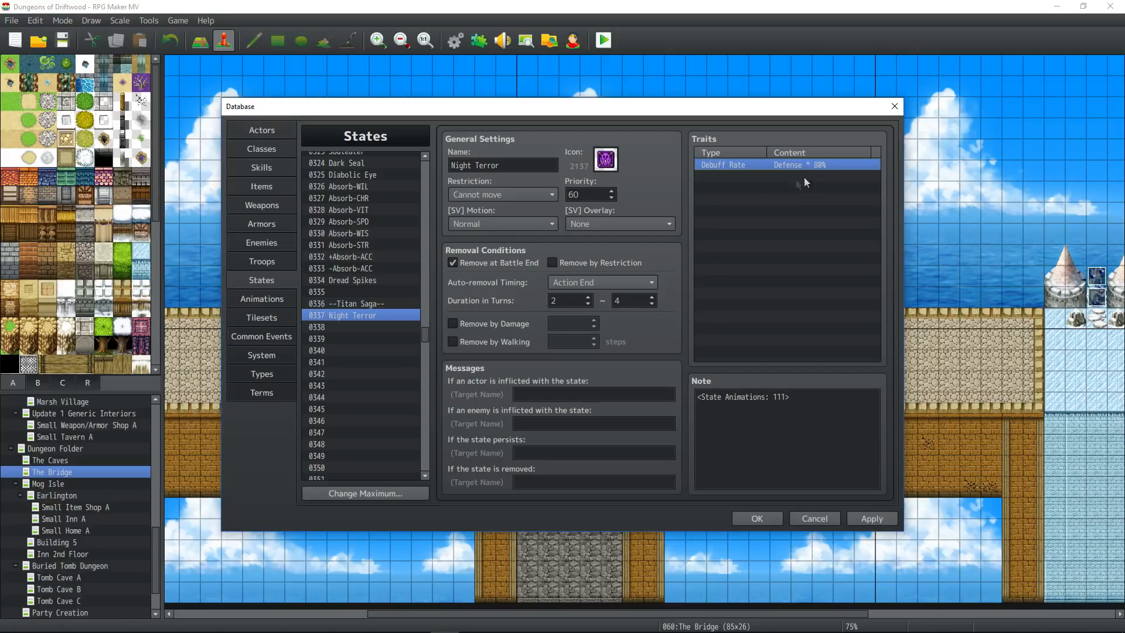
# Step: Copy the Impetus animation (0404) into the empty animation slot 0589 below Titan Saga Templates
pyautogui.click(262, 298)
pyautogui.click(371, 392)
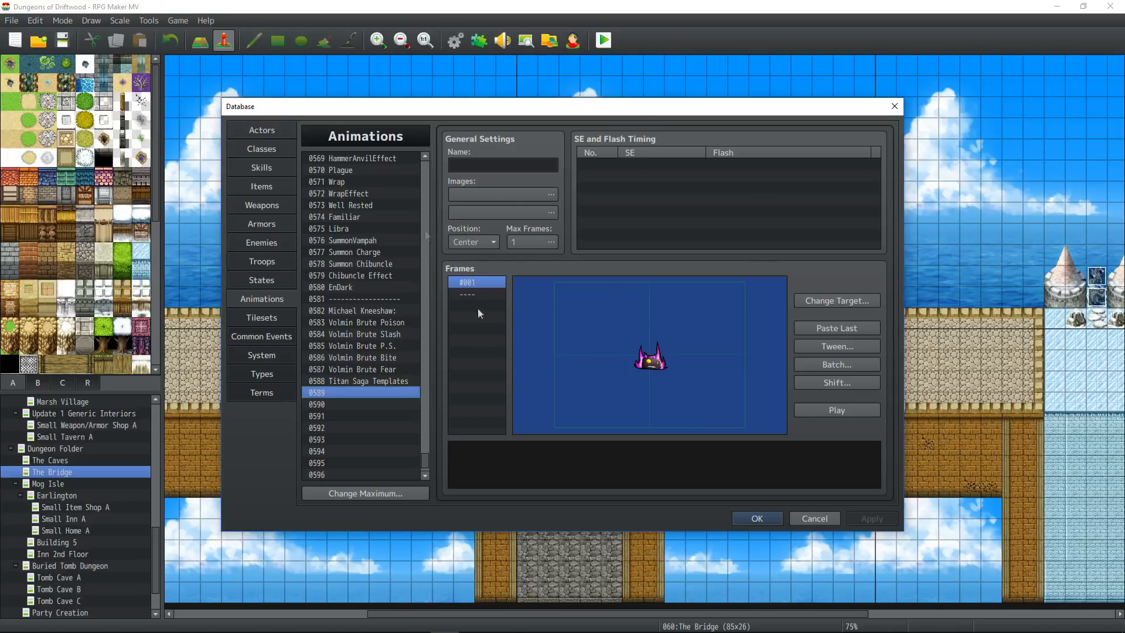
pyautogui.click(381, 357)
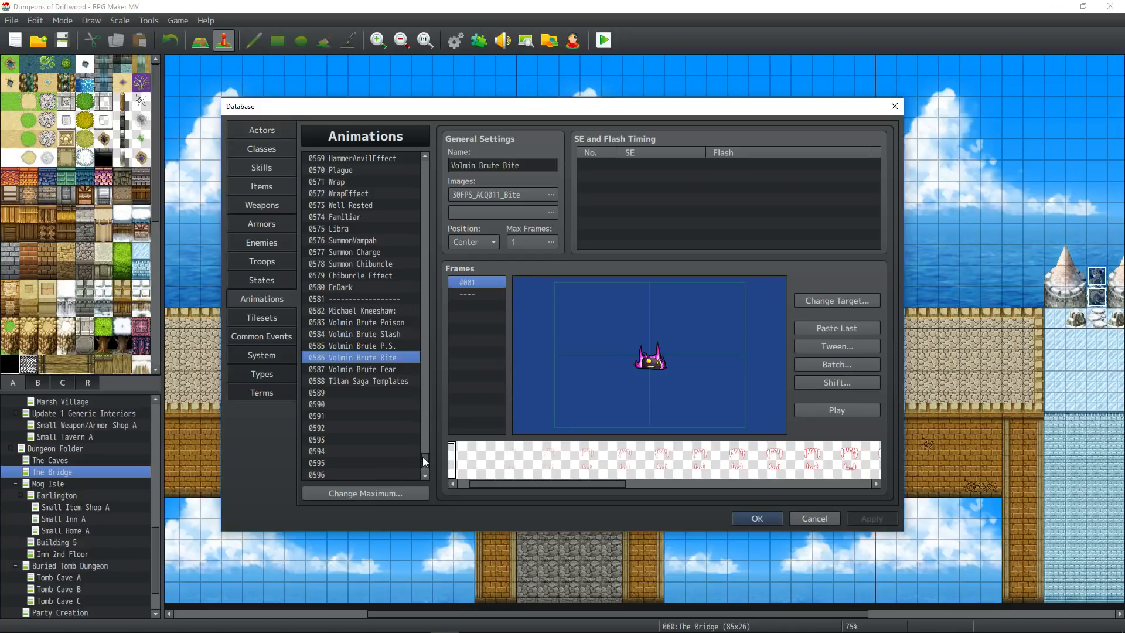
pyautogui.moveTo(423, 455); pyautogui.dragTo(427, 375)
pyautogui.click(357, 229)
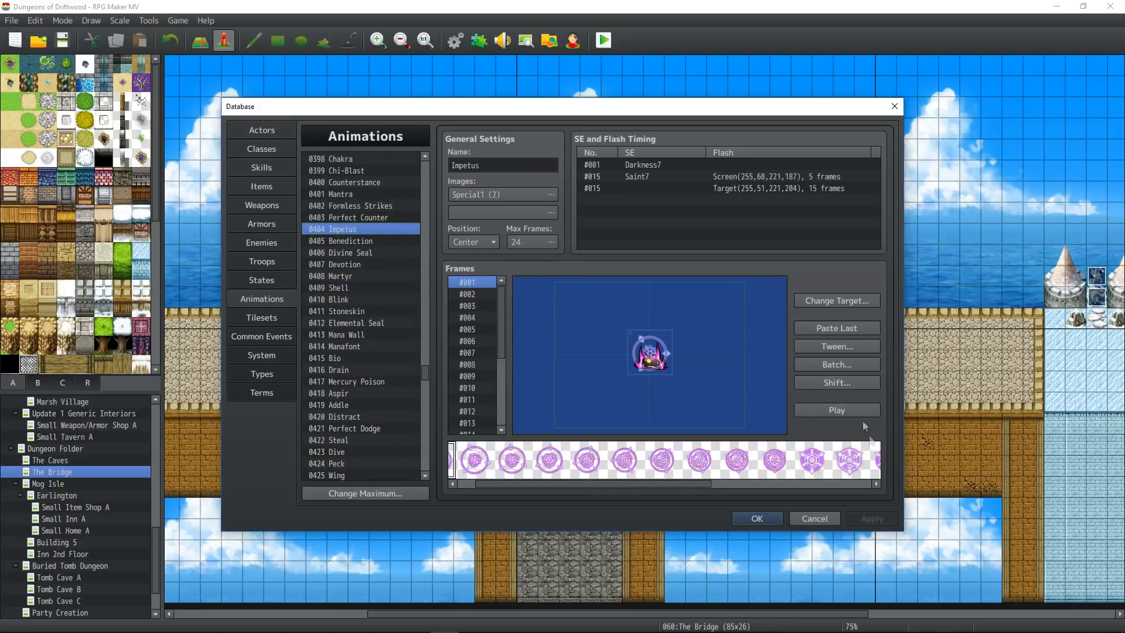
pyautogui.rightClick(349, 229)
pyautogui.click(420, 349)
pyautogui.moveTo(425, 374); pyautogui.dragTo(414, 465)
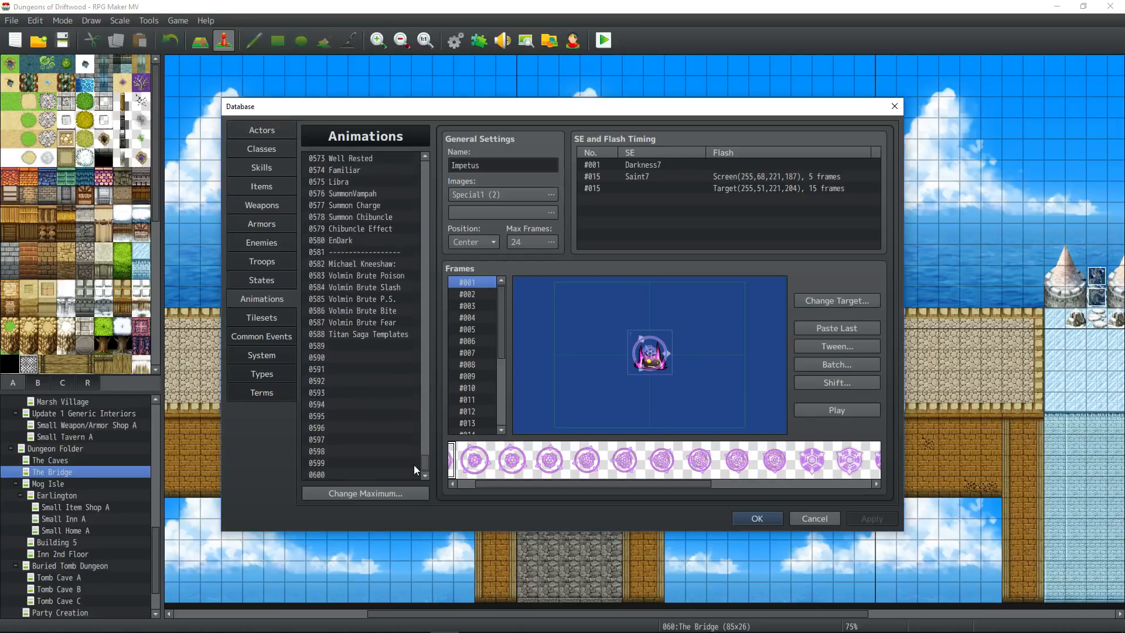
pyautogui.rightClick(353, 345)
pyautogui.click(405, 364)
# Step: Set animation 0589's image to 30FPS_ACQ016_Fear and delete its Saint7 and Darkness7 timing entries
pyautogui.scroll(-4, 469, 316)
pyautogui.click(655, 176)
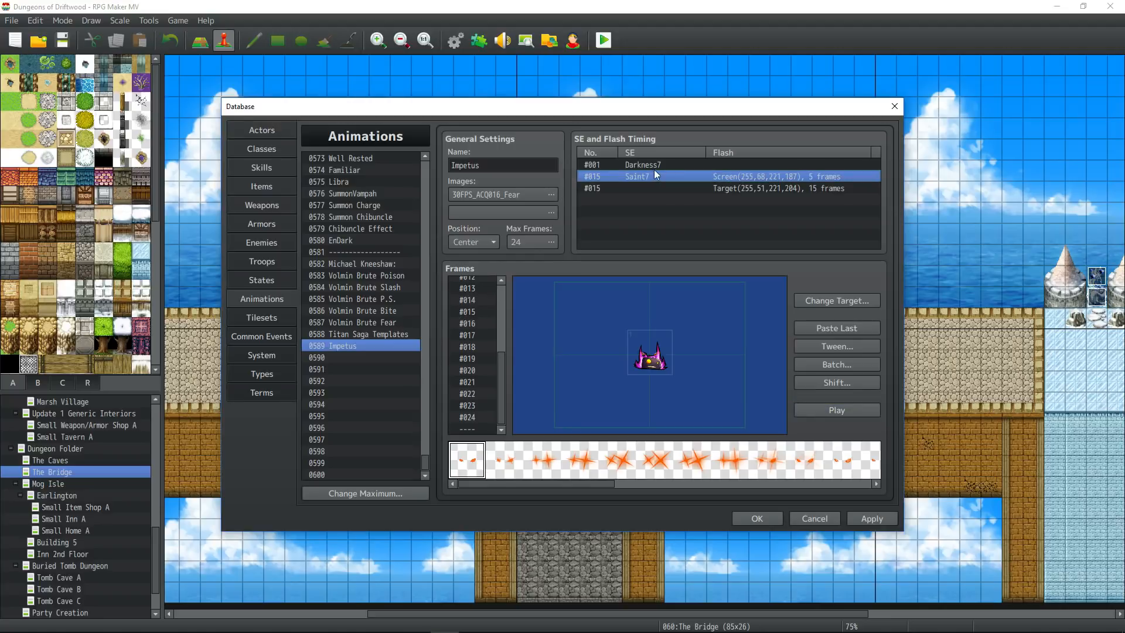
pyautogui.press('Delete')
pyautogui.click(657, 160)
pyautogui.press('Delete')
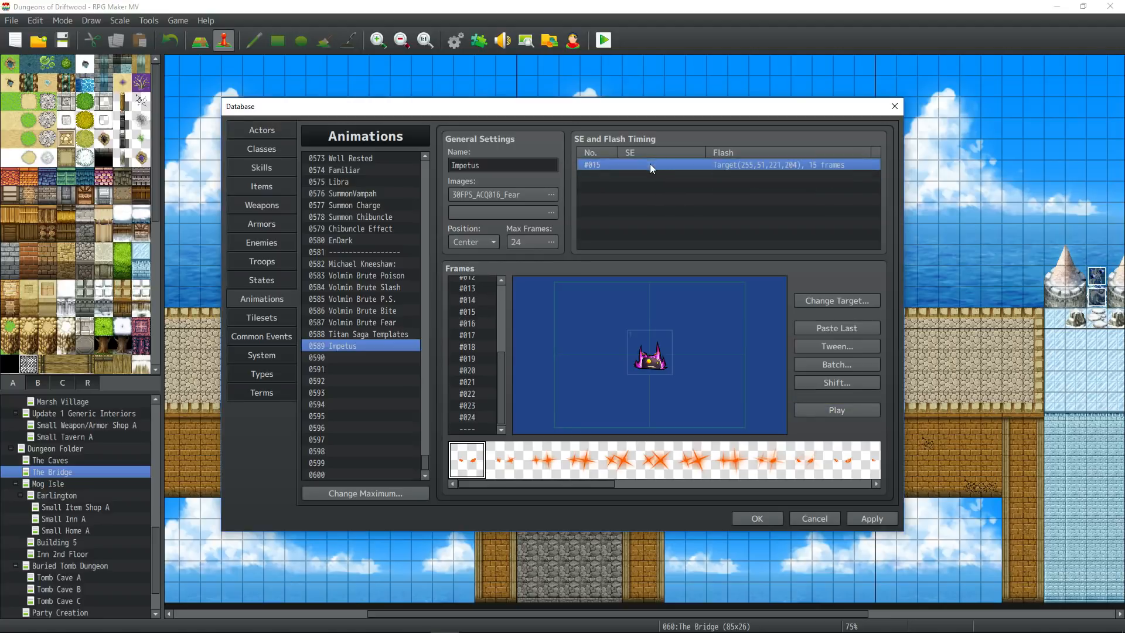
# Step: Review the copied animation's frames and delete surplus ones from the middle until 19 frames remain
pyautogui.click(474, 414)
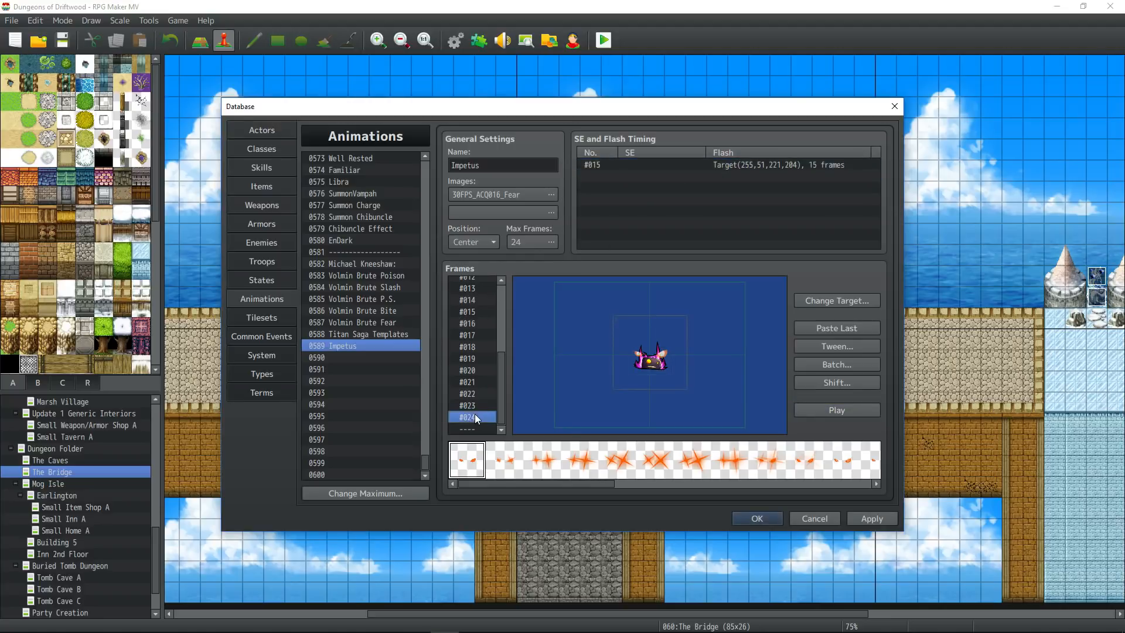
pyautogui.scroll(4, 472, 396)
pyautogui.click(472, 283)
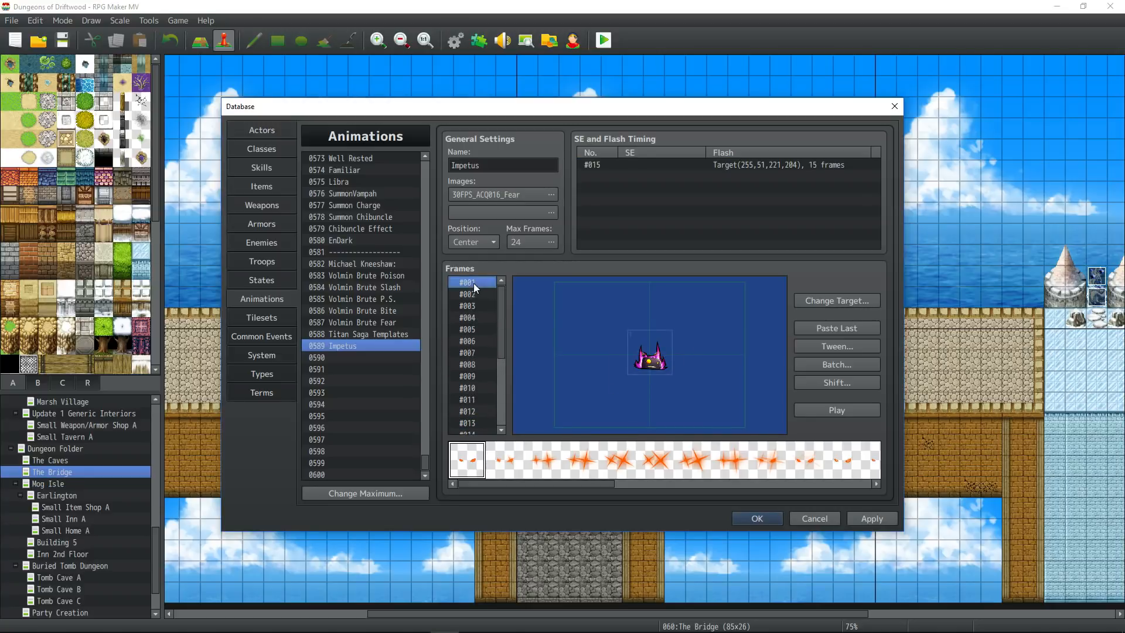
pyautogui.moveTo(475, 291); pyautogui.dragTo(476, 403)
pyautogui.scroll(-2, 477, 402)
pyautogui.scroll(1, 474, 367)
pyautogui.scroll(1, 474, 368)
pyautogui.click(474, 367)
pyautogui.press('Delete')
pyautogui.press('Delete')
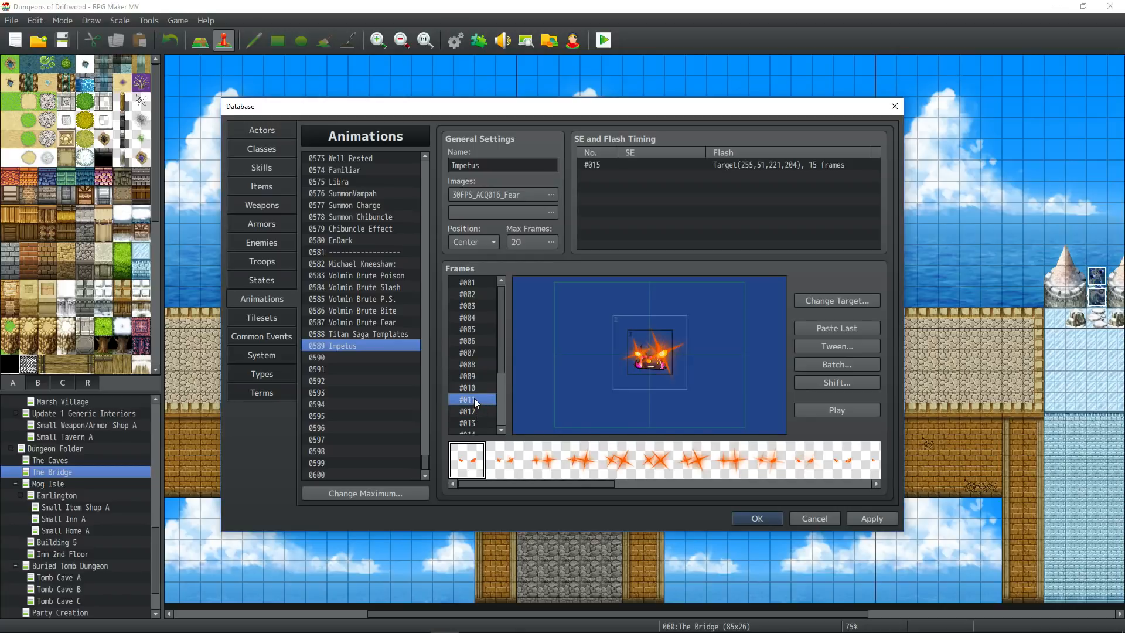
pyautogui.press('Delete')
# Step: Delete the surplus frames from frame 14 onward until 13 remain, and play the animation
pyautogui.click(472, 410)
pyautogui.click(476, 425)
pyautogui.scroll(-1, 476, 419)
pyautogui.click(474, 402)
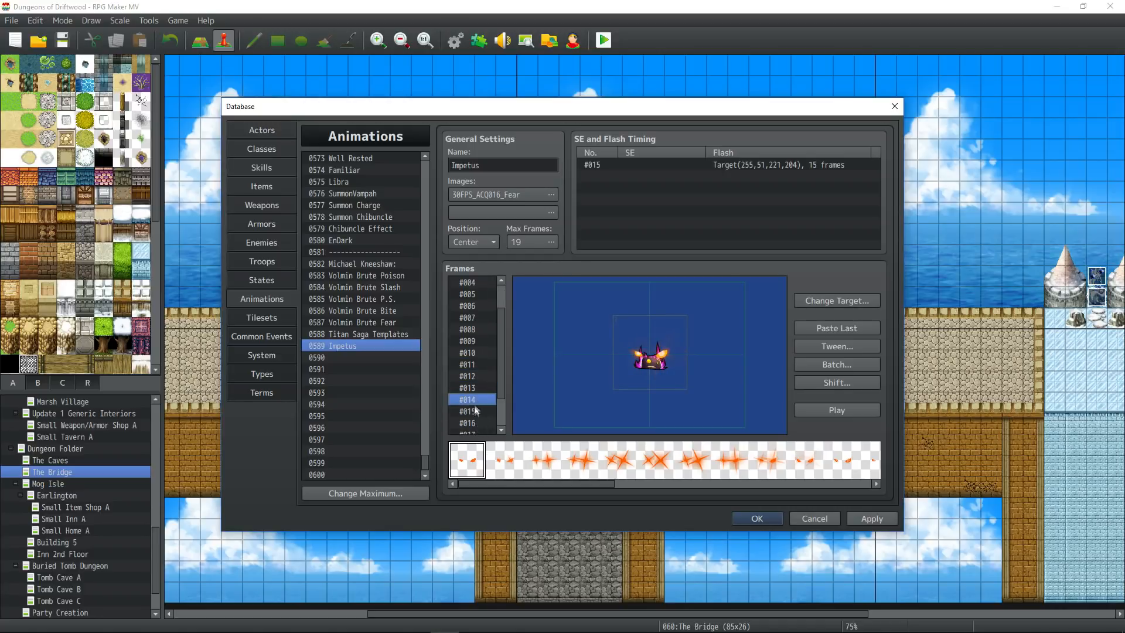
pyautogui.press('Delete')
pyautogui.press('Delete')
pyautogui.press('Delete')
pyautogui.press('Delete')
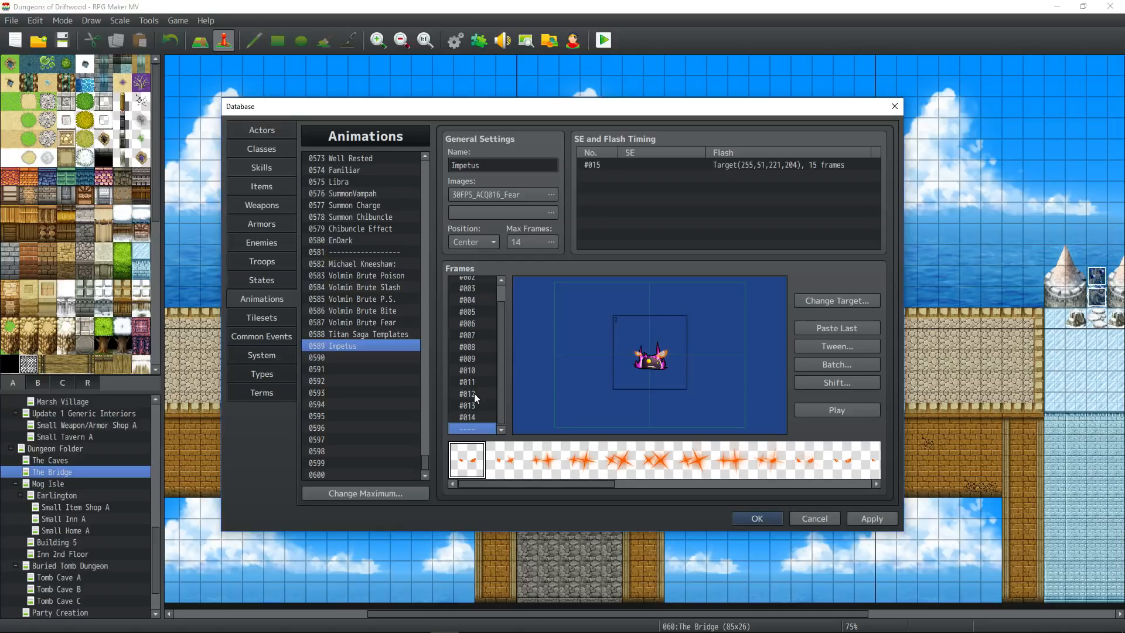
pyautogui.press('Delete')
pyautogui.click(468, 282)
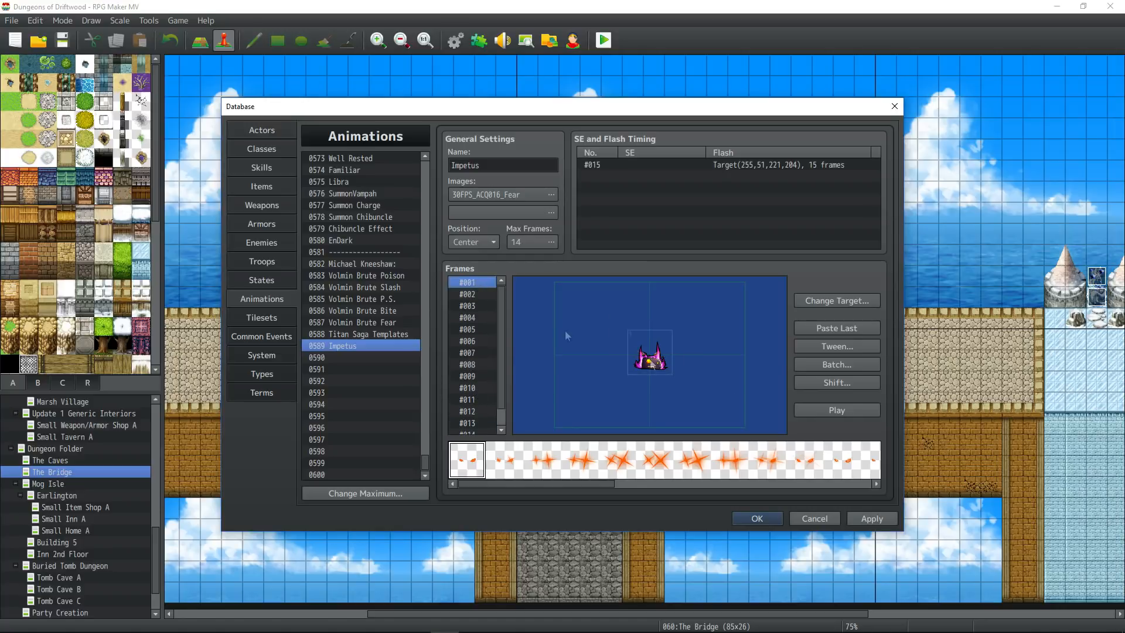
pyautogui.click(857, 410)
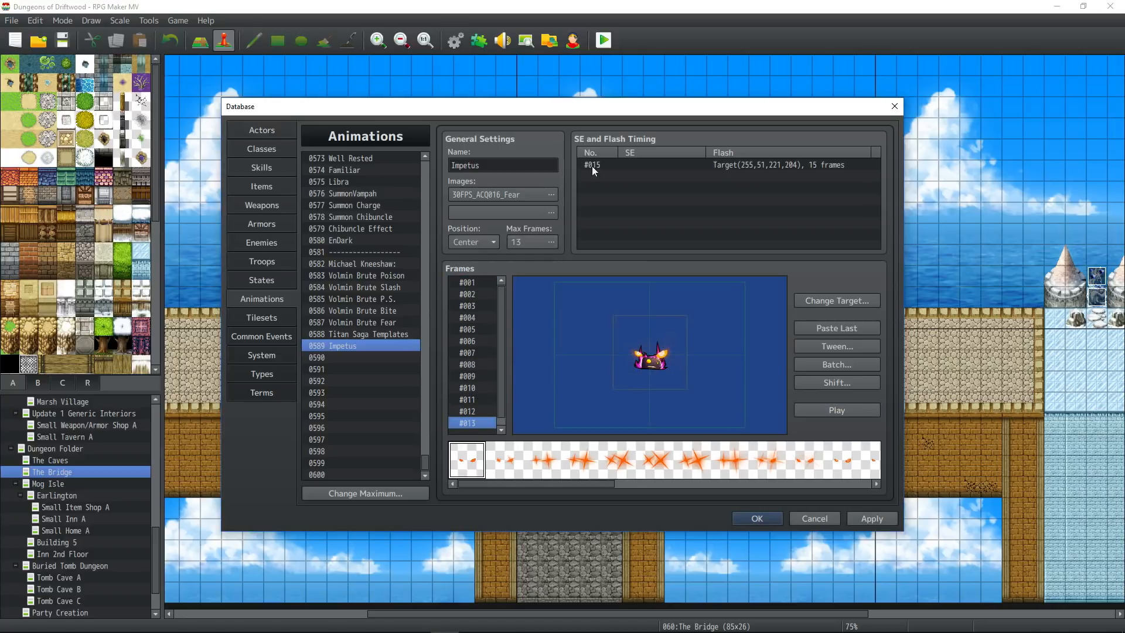
# Step: Set the flash of animation 0589's remaining timing entry to None and preview the animation several times
pyautogui.click(608, 164)
pyautogui.rightClick(610, 164)
pyautogui.click(639, 176)
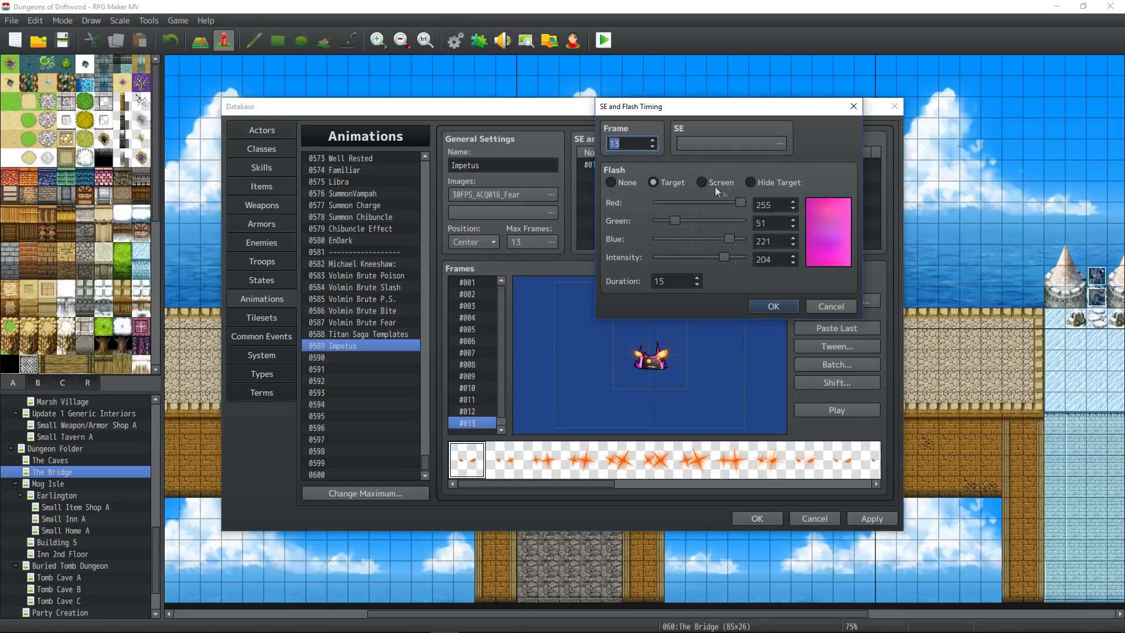
pyautogui.click(621, 182)
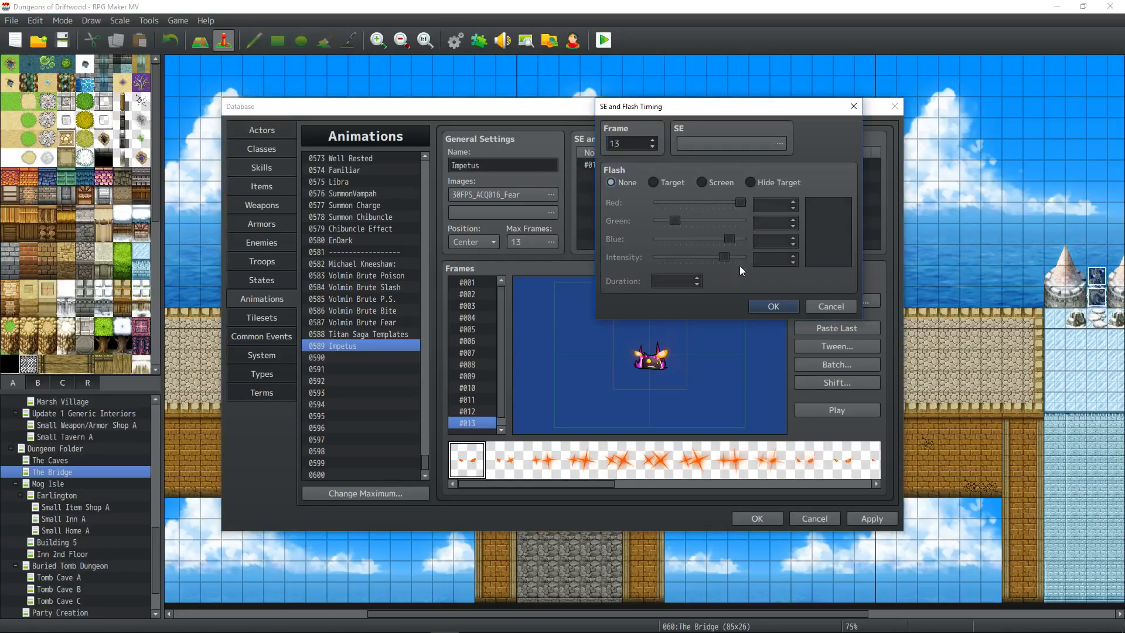
pyautogui.click(775, 312)
pyautogui.click(856, 409)
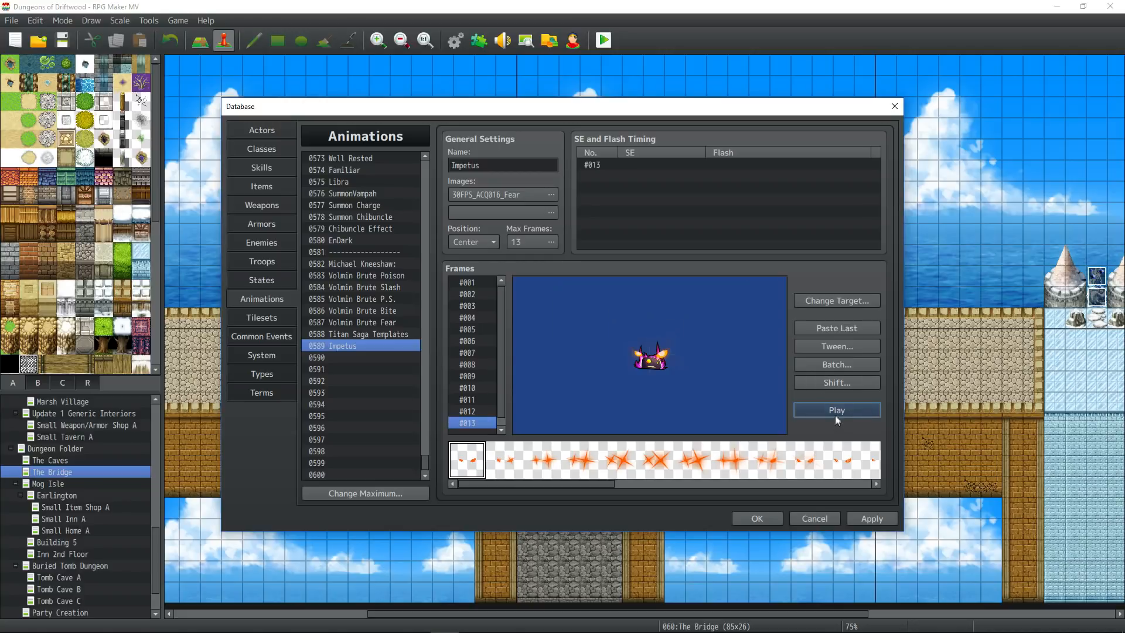
pyautogui.click(835, 413)
pyautogui.click(834, 414)
pyautogui.click(835, 414)
# Step: Delete five more frames from animation 0589, shortening it to 8 frames
pyautogui.click(469, 283)
pyautogui.press('Delete')
pyautogui.press('Delete')
pyautogui.press('Delete')
pyautogui.press('Delete')
pyautogui.press('Delete')
pyautogui.click(481, 365)
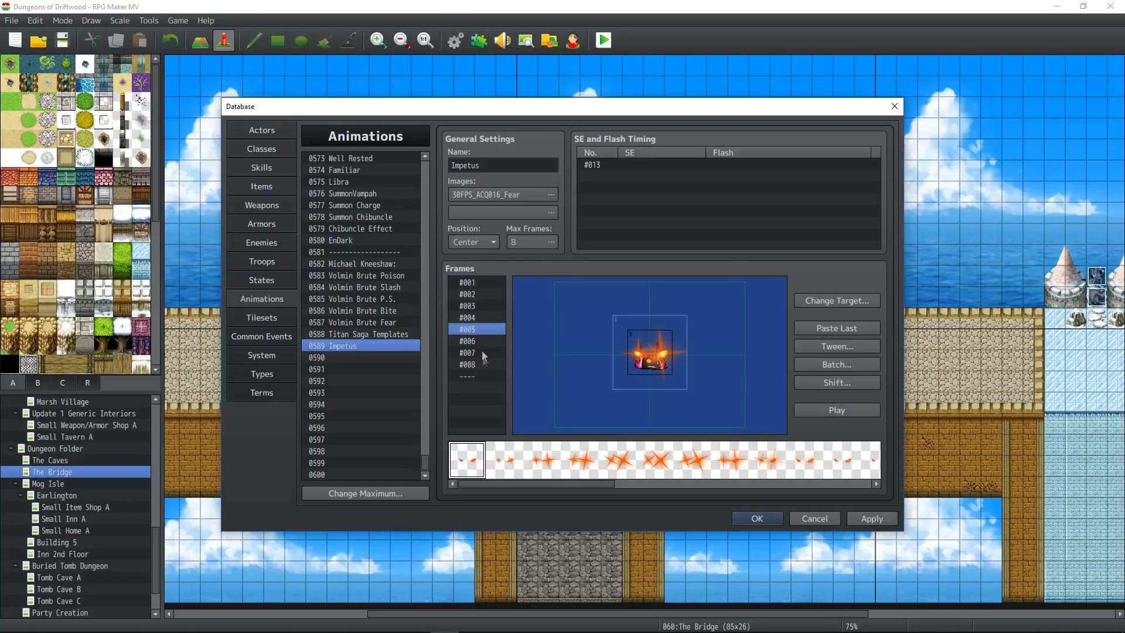
# Step: Check the remaining frames, rename animation 0589 to Night Terror StateAnim and apply the changes
pyautogui.click(486, 283)
pyautogui.click(483, 307)
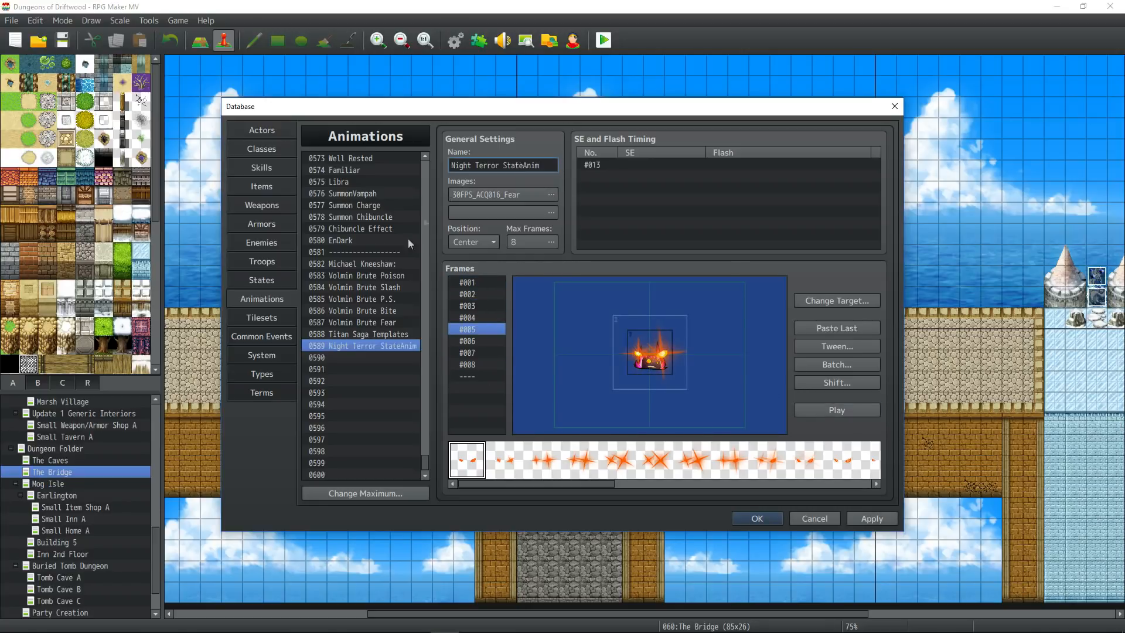
pyautogui.click(871, 518)
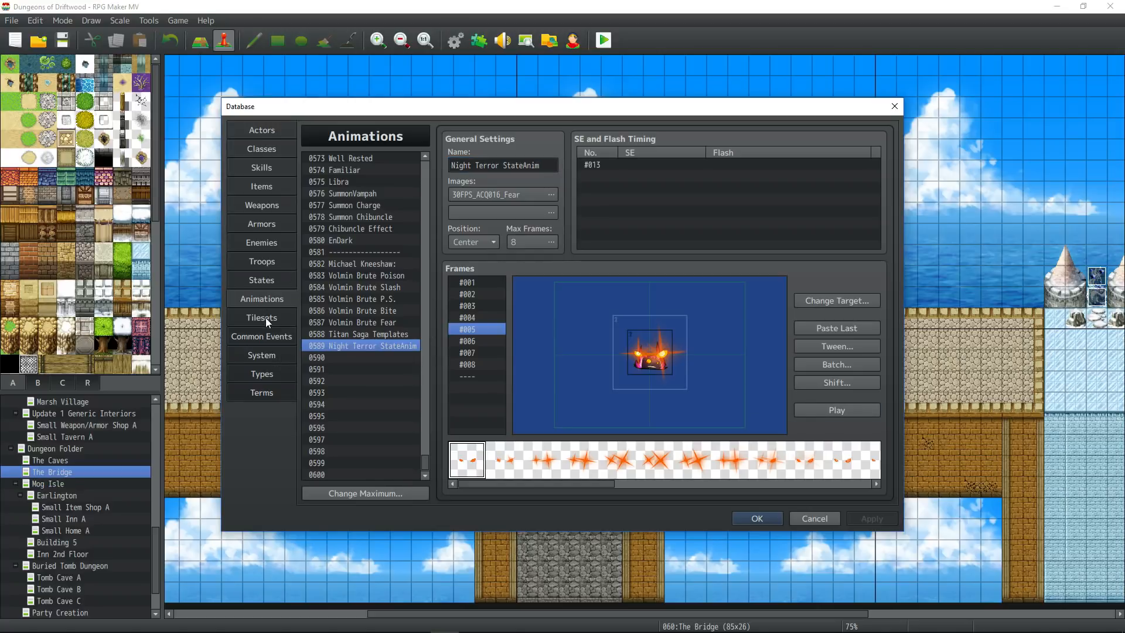
# Step: Change the Night Terror state's note tag to <State Animations: 589> and apply the changes
pyautogui.click(268, 276)
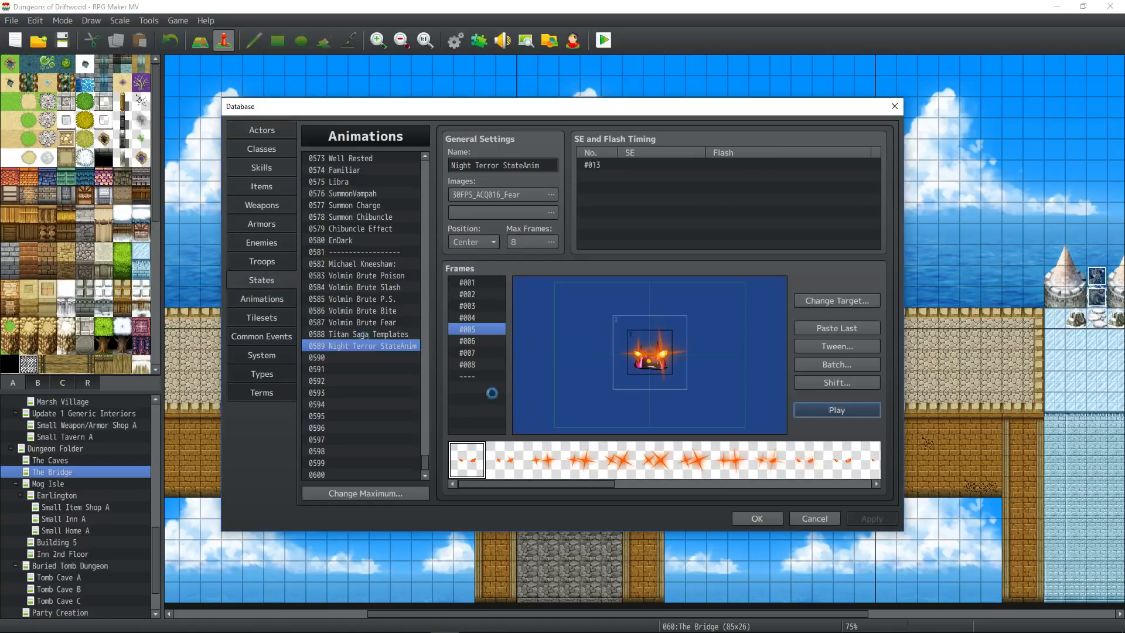
pyautogui.doubleClick(779, 397)
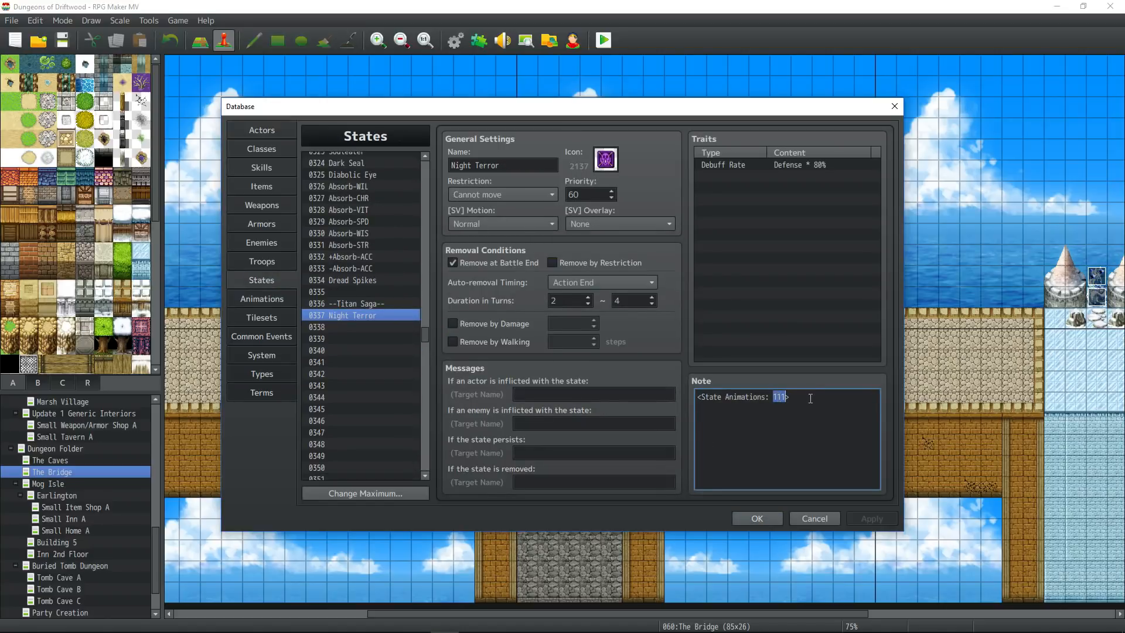
pyautogui.write('589')
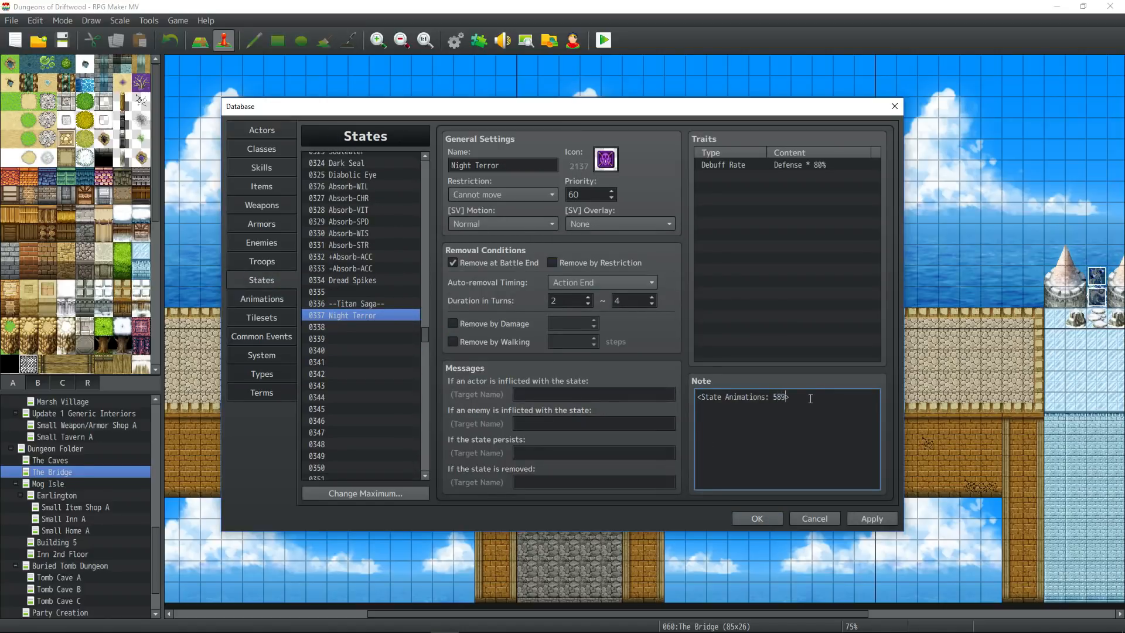
pyautogui.click(877, 519)
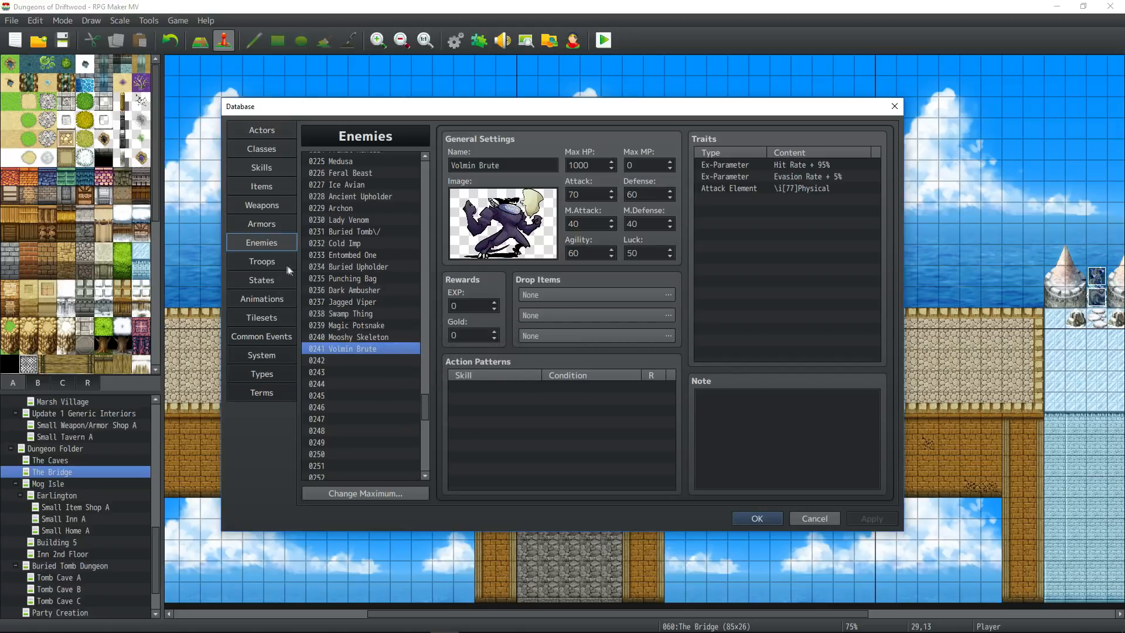
# Step: Set the Night Terrors skill's occasion to Battle Screen and apply the changes
pyautogui.click(268, 259)
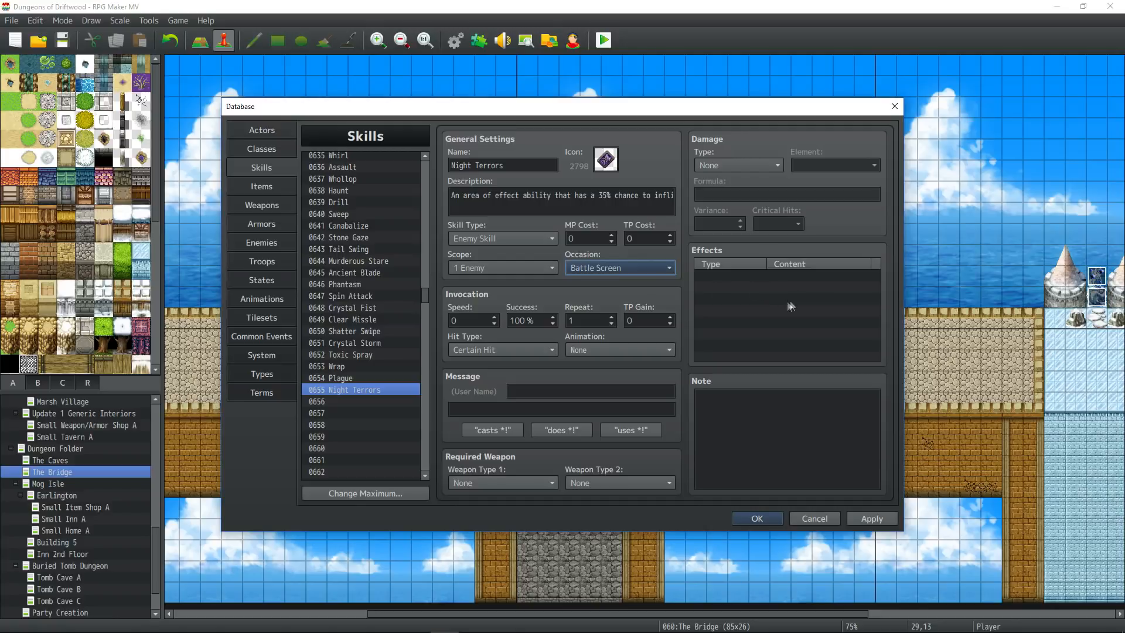
pyautogui.click(750, 280)
pyautogui.click(872, 518)
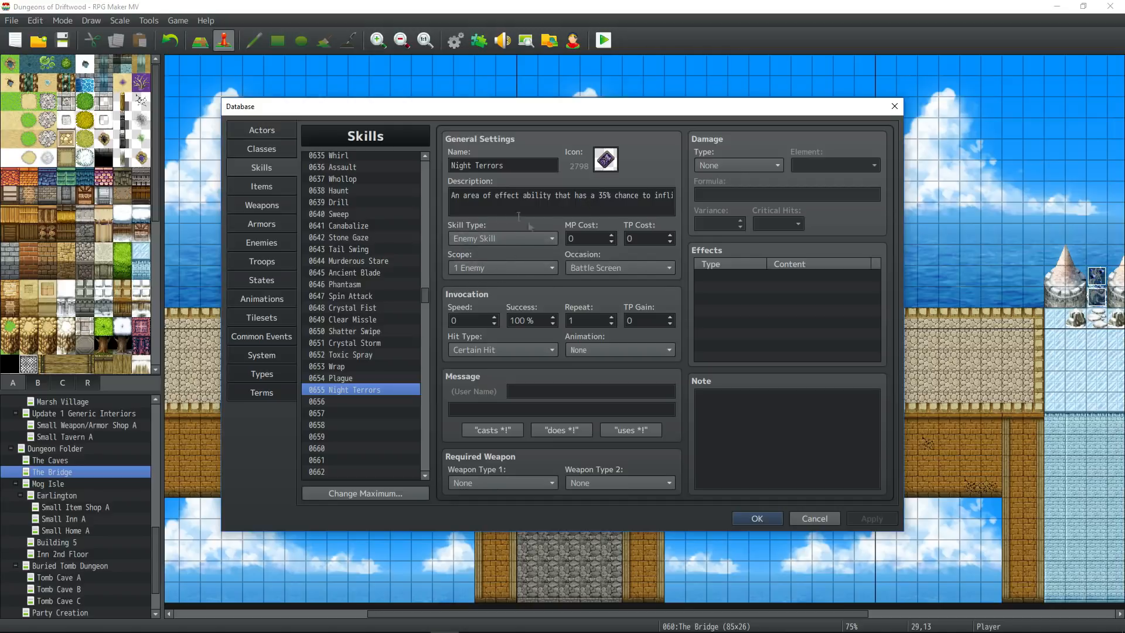
# Step: Set the Night Terrors skill's scope to All Enemies and its hit type to Physical Attack
pyautogui.click(576, 239)
pyautogui.doubleClick(633, 238)
pyautogui.doubleClick(575, 238)
pyautogui.doubleClick(647, 238)
pyautogui.click(655, 239)
pyautogui.moveTo(642, 237); pyautogui.dragTo(626, 238)
pyautogui.click(530, 267)
pyautogui.click(482, 311)
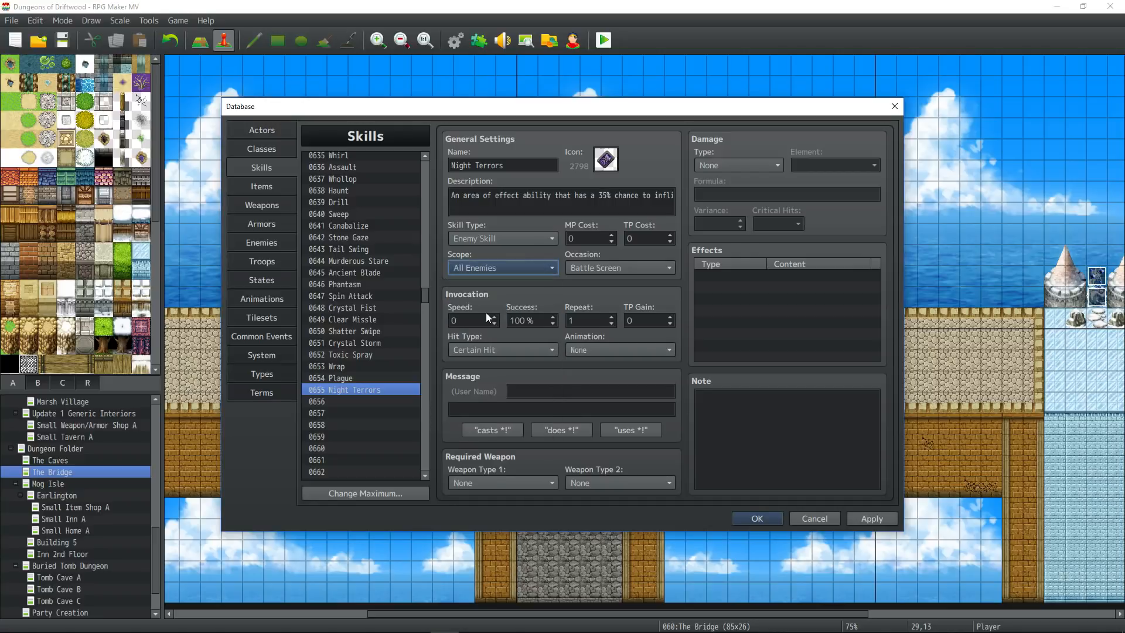
pyautogui.click(529, 349)
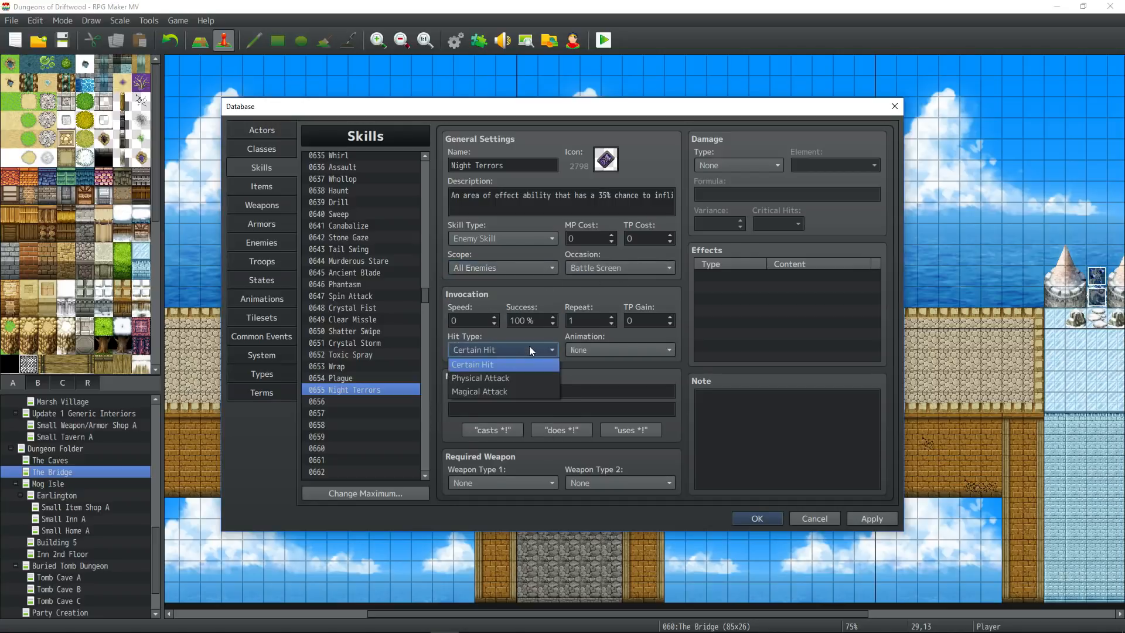
pyautogui.click(503, 382)
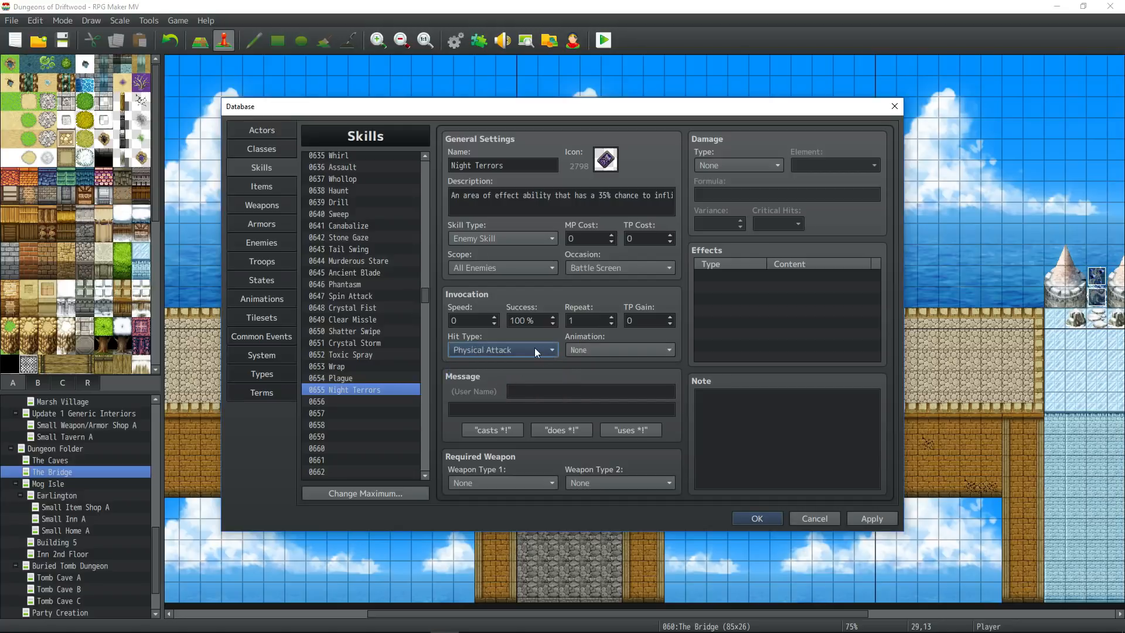
# Step: Assign animation 0589 Night Terror StateAnim to the Night Terrors skill and give it the "uses" message
pyautogui.click(600, 349)
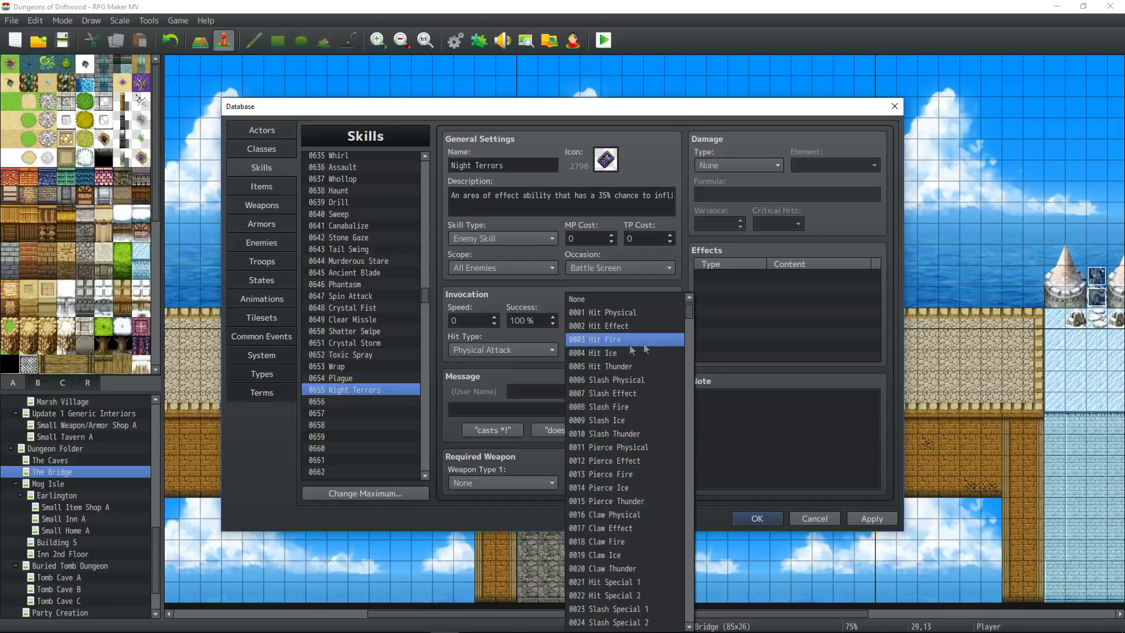
pyautogui.moveTo(691, 311); pyautogui.dragTo(692, 612)
pyautogui.click(638, 475)
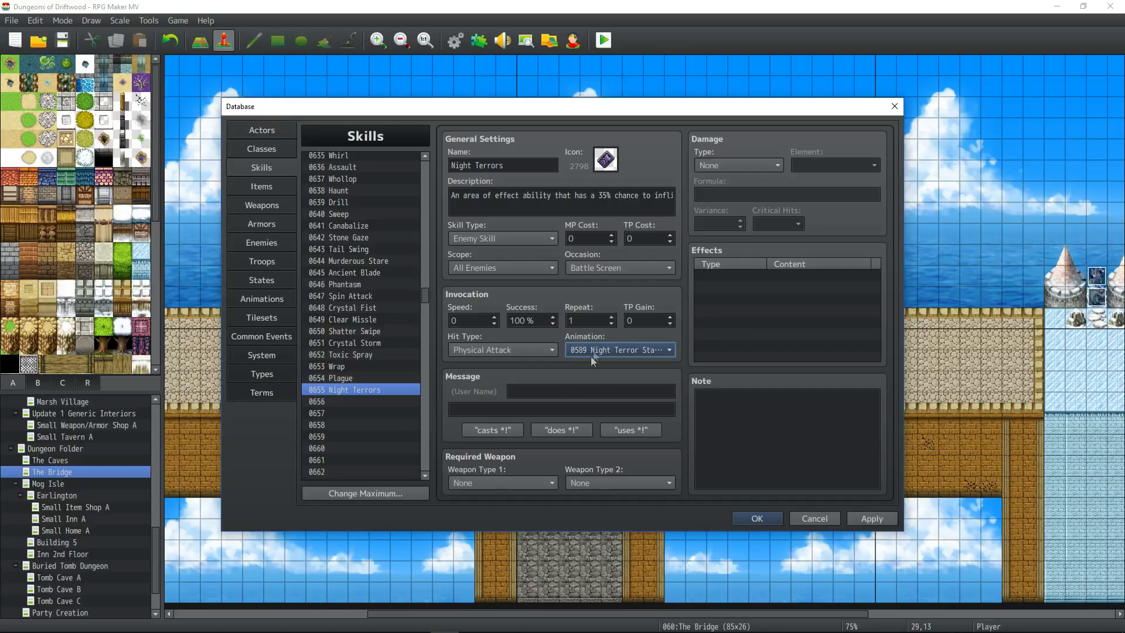
pyautogui.click(631, 430)
# Step: Add an effect to the Night Terrors skill that adds the state 0337 Night Terror at 100%, and apply the changes
pyautogui.doubleClick(740, 273)
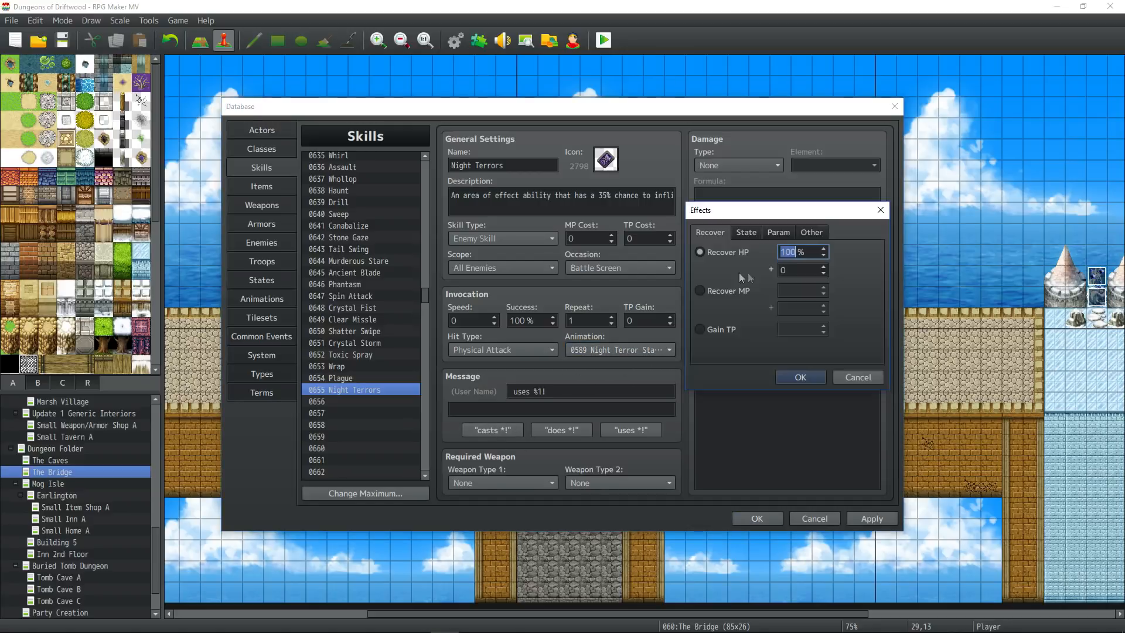
pyautogui.click(746, 231)
pyautogui.click(699, 252)
pyautogui.click(802, 251)
pyautogui.moveTo(921, 278); pyautogui.dragTo(921, 479)
pyautogui.click(860, 530)
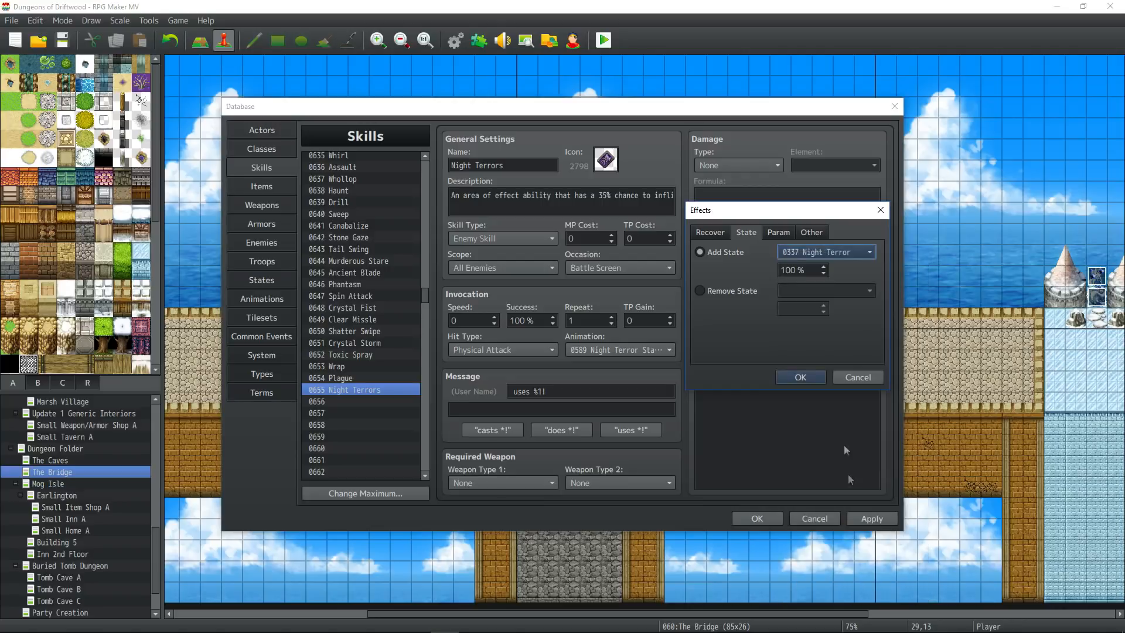
pyautogui.click(800, 377)
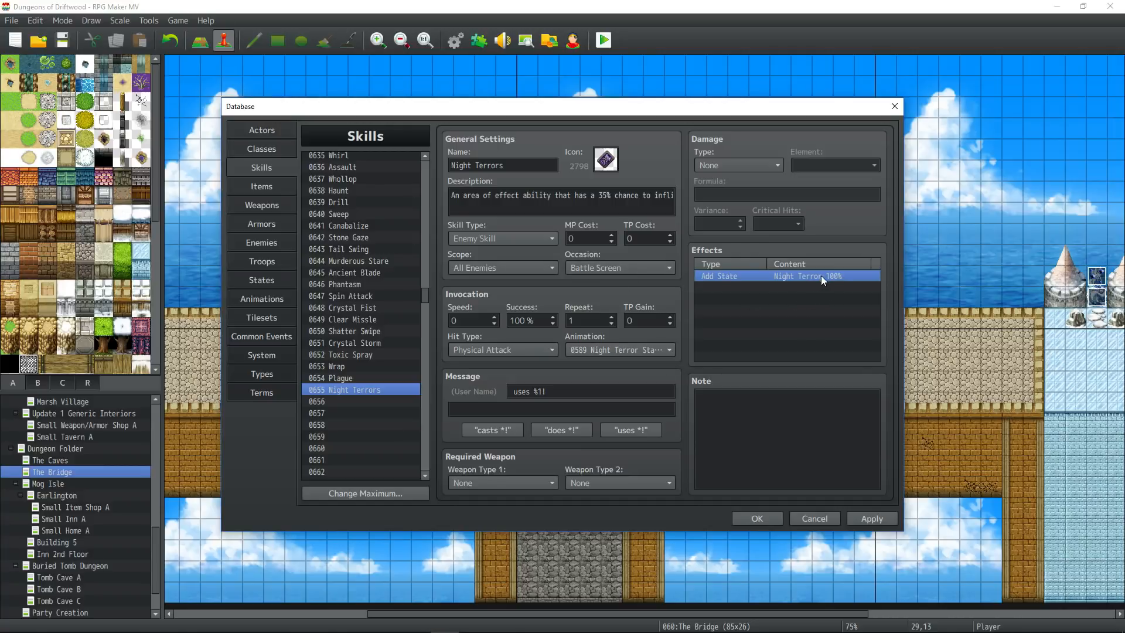
pyautogui.click(641, 239)
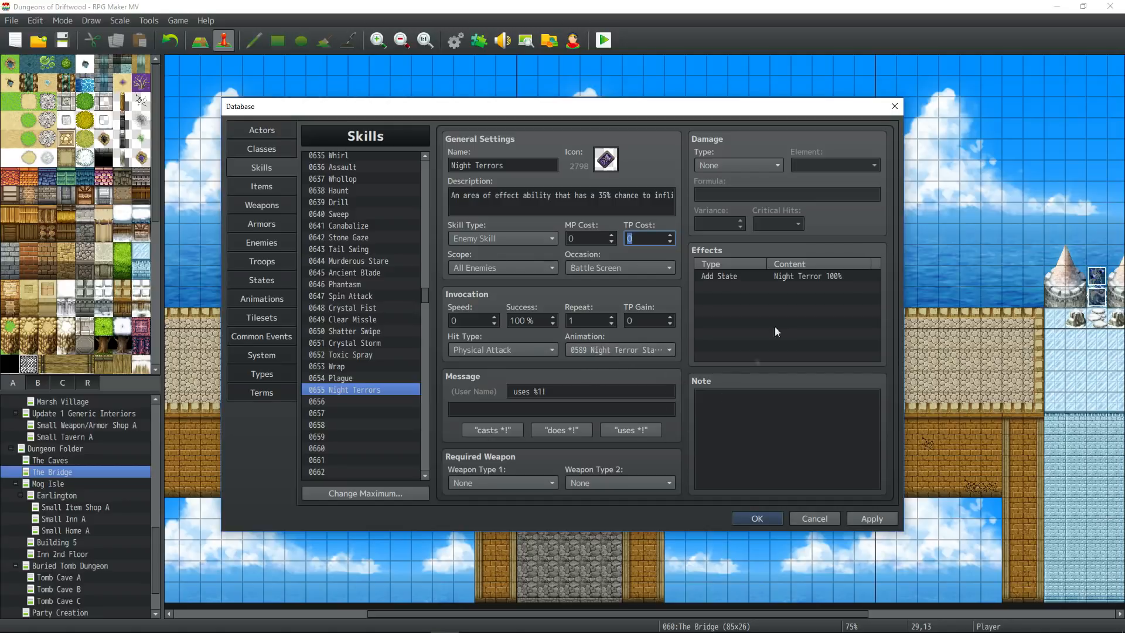
pyautogui.click(871, 516)
# Step: Set the Night Terrors skill to deal HP Damage with the Ranged element and the formula a.atk + a.agi
pyautogui.click(738, 165)
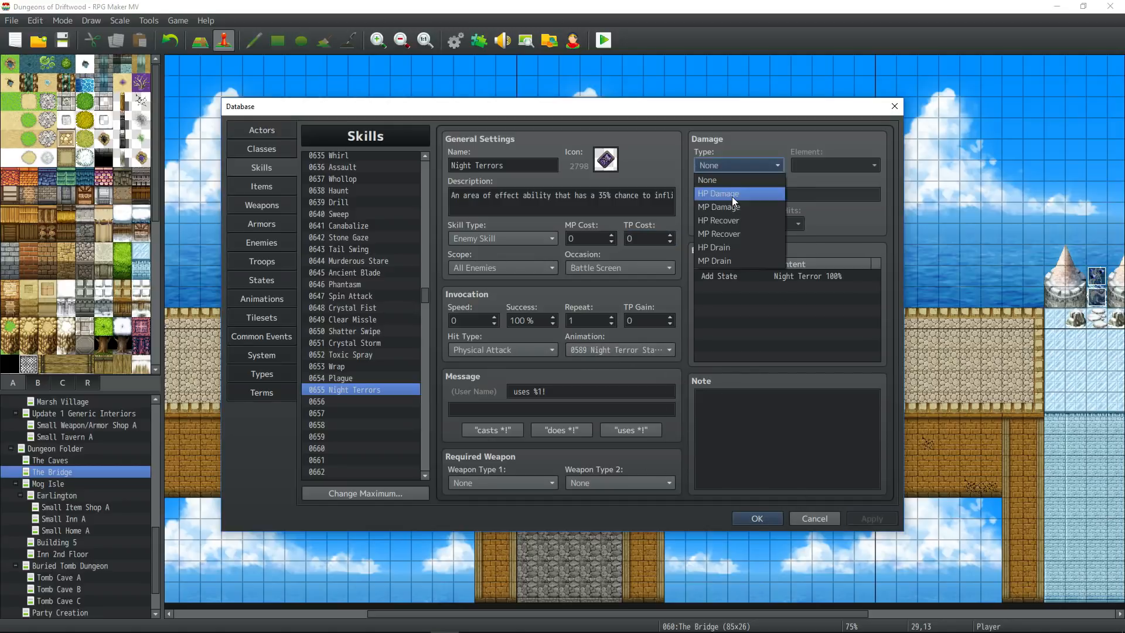
pyautogui.click(732, 194)
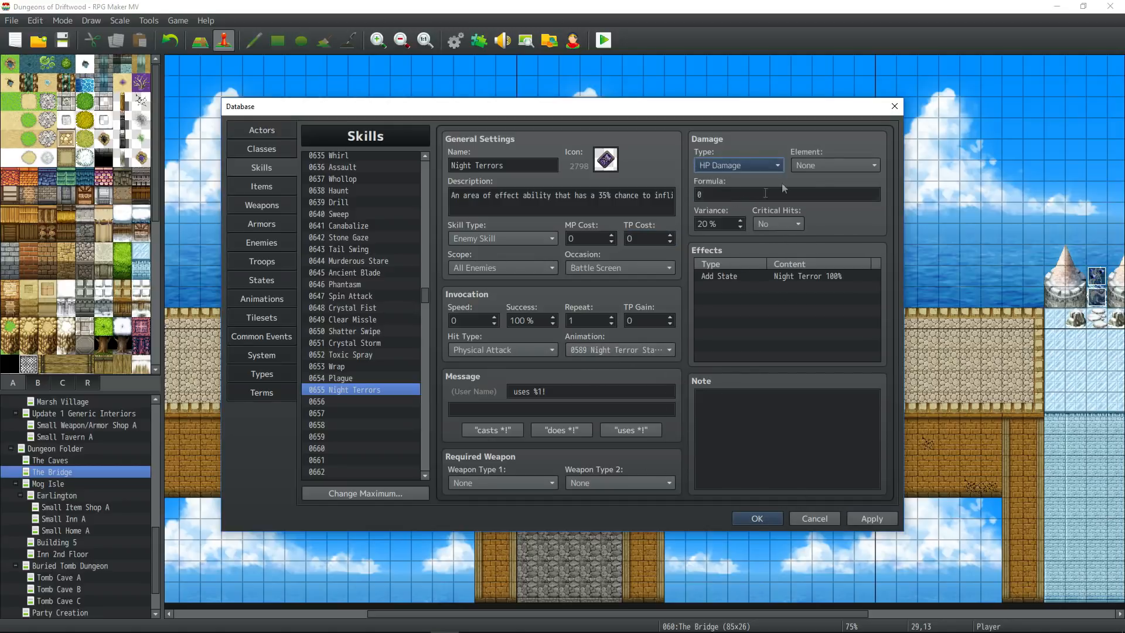
pyautogui.click(815, 164)
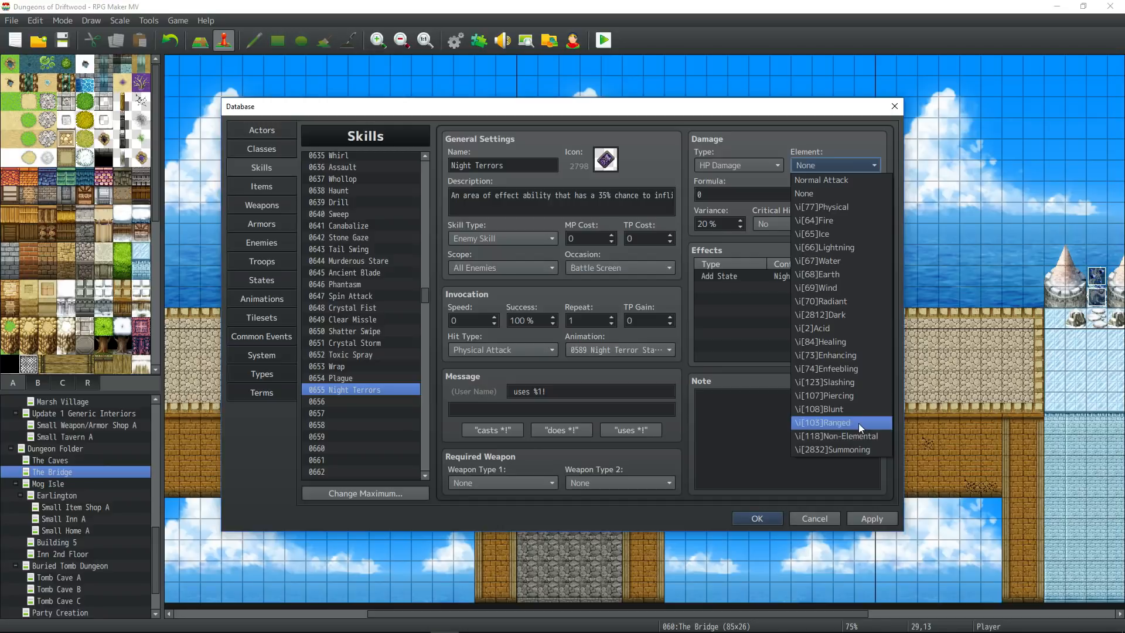
pyautogui.press('Escape')
pyautogui.press('Tab')
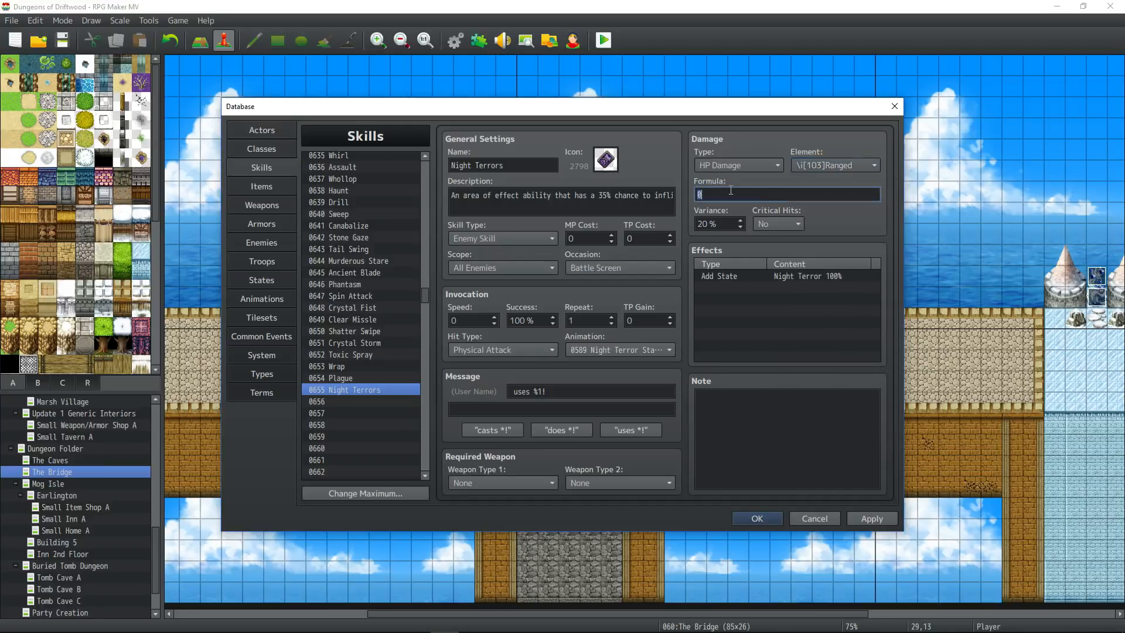
pyautogui.click(808, 166)
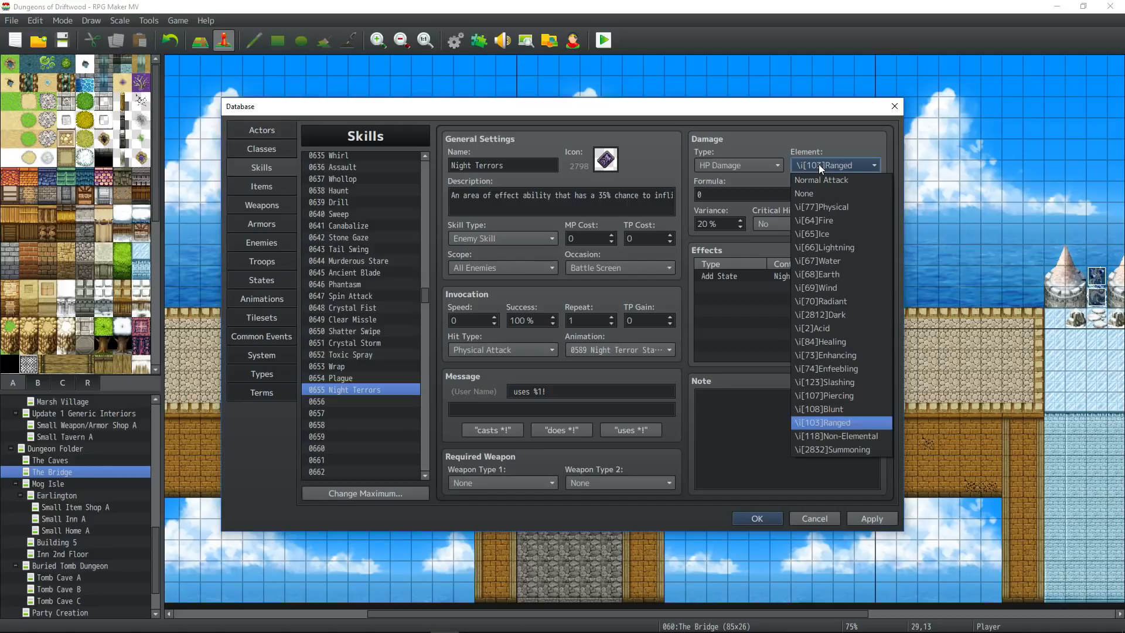
pyautogui.click(818, 164)
pyautogui.press('Tab')
pyautogui.write('a.atk + a.agi')
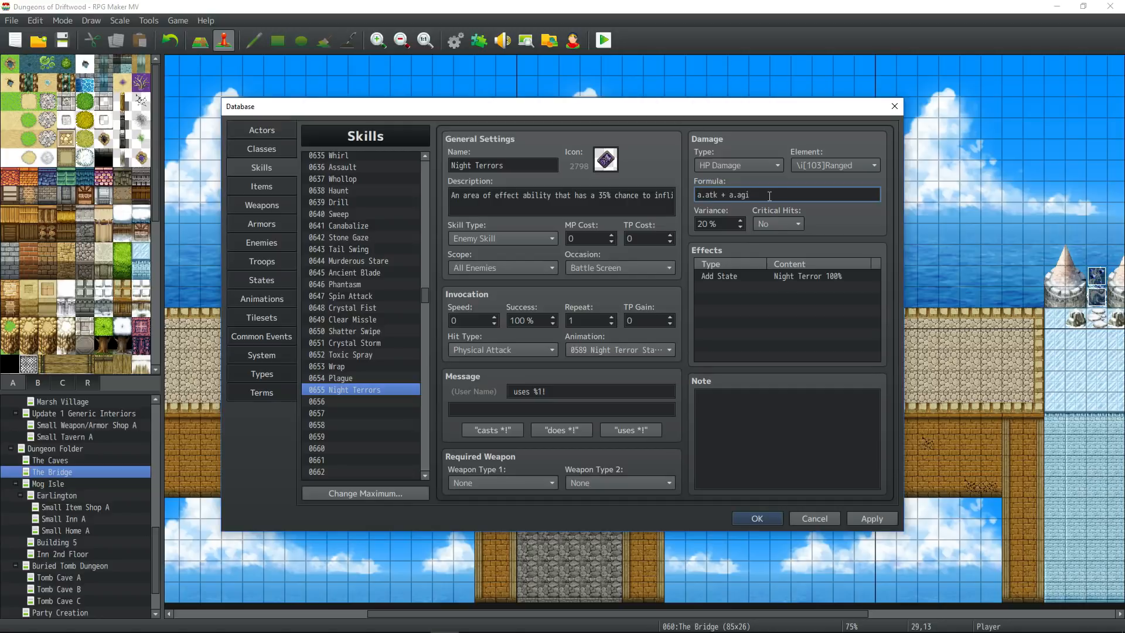
# Step: Allow critical hits for the Night Terrors skill and insert the code \it[] before "Night Terror" in its description
pyautogui.click(792, 224)
pyautogui.click(780, 239)
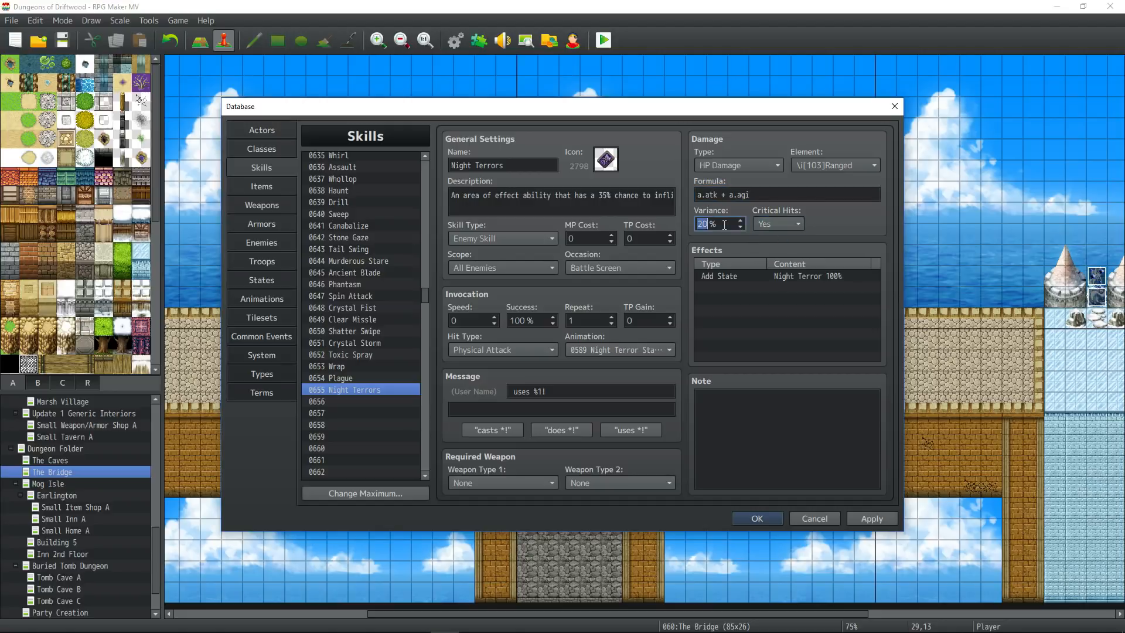
pyautogui.click(638, 196)
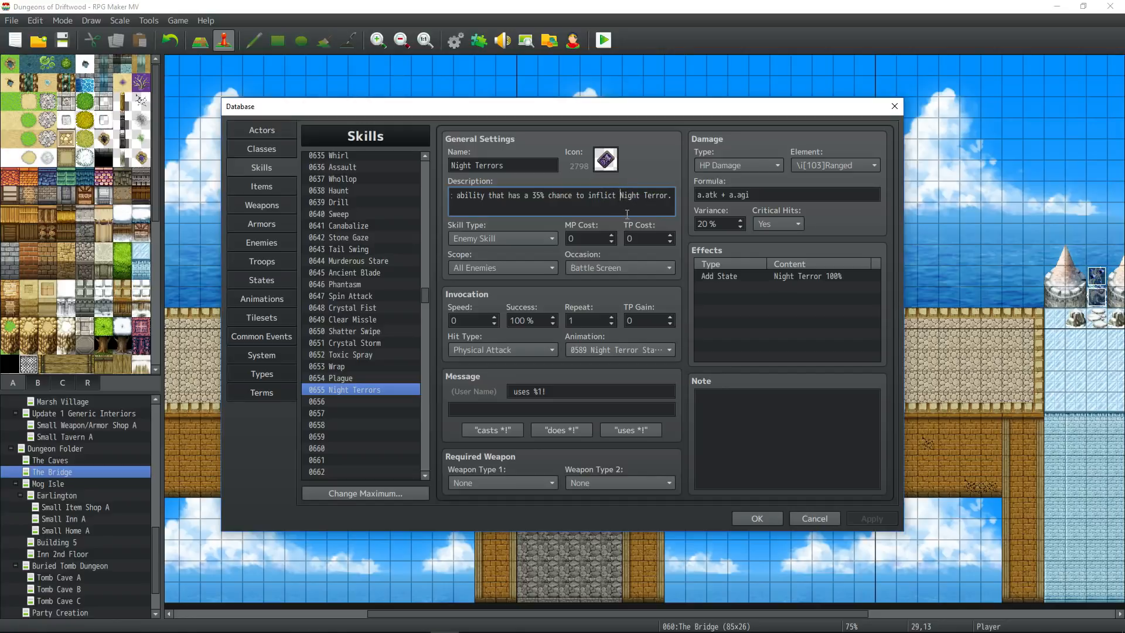
pyautogui.write('\\it[]')
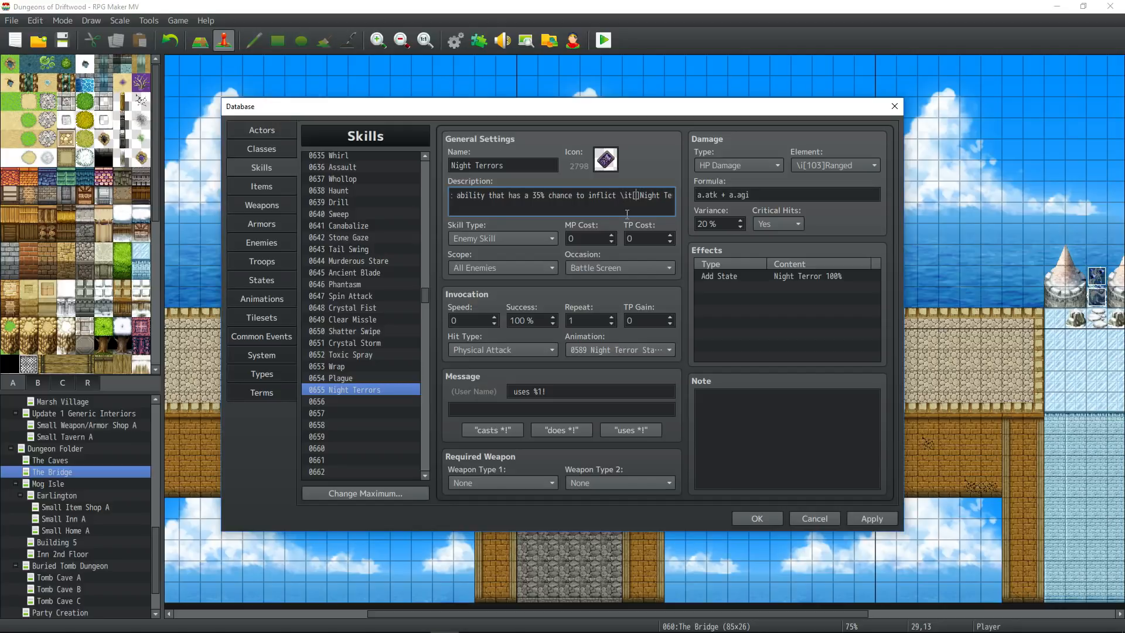
# Step: Add the Volmin Brute enemy to troop 0241, auto-name the troop and apply the changes
pyautogui.click(294, 262)
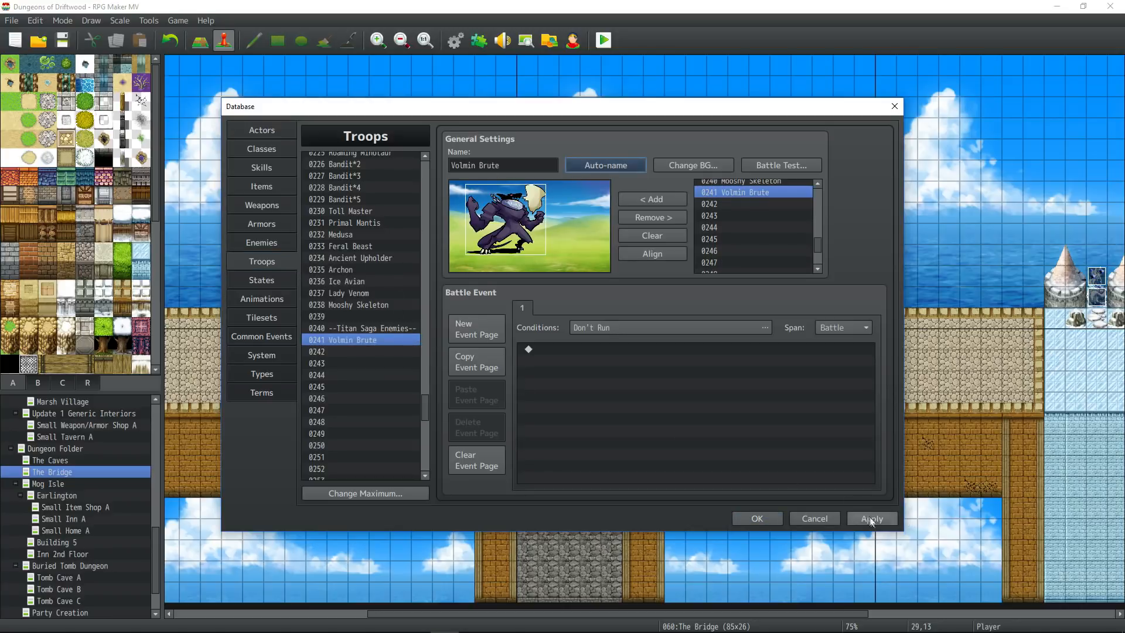
pyautogui.click(871, 519)
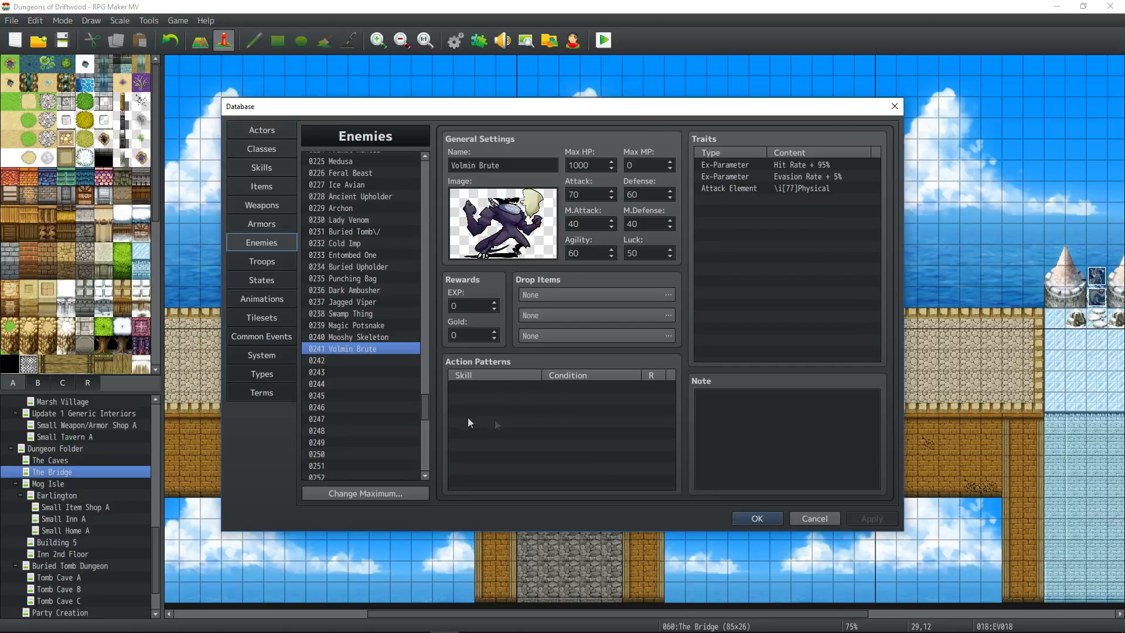
# Step: Add the Night Terrors skill to the Volmin Brute enemy's action patterns with condition Always and rating 5
pyautogui.click(501, 388)
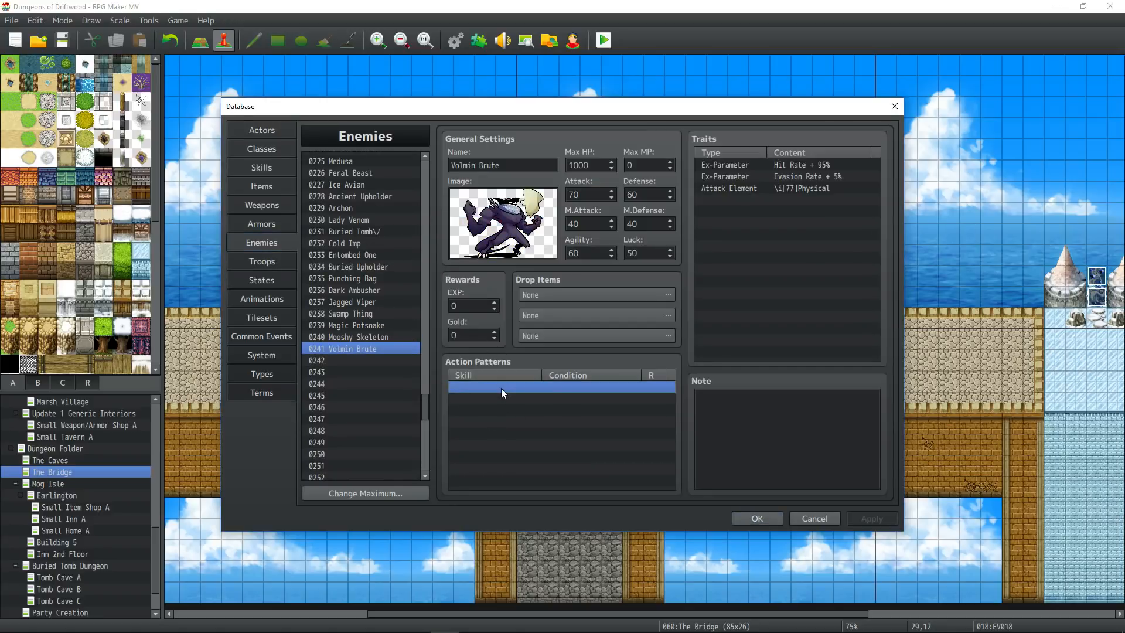
pyautogui.doubleClick(501, 388)
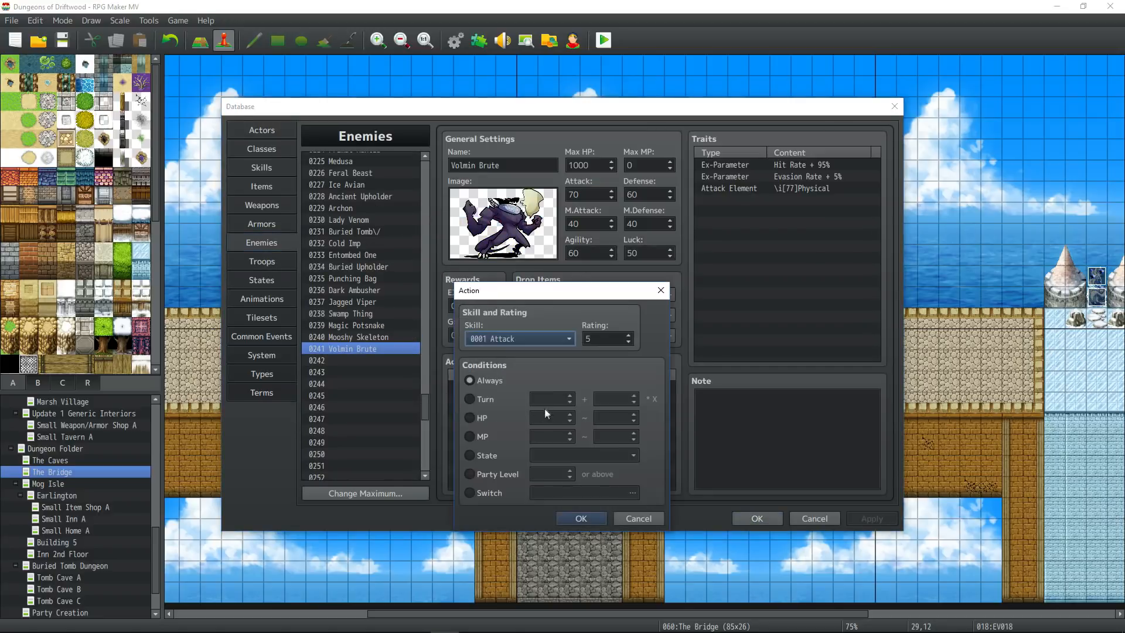
pyautogui.click(570, 340)
pyautogui.moveTo(586, 314); pyautogui.dragTo(581, 556)
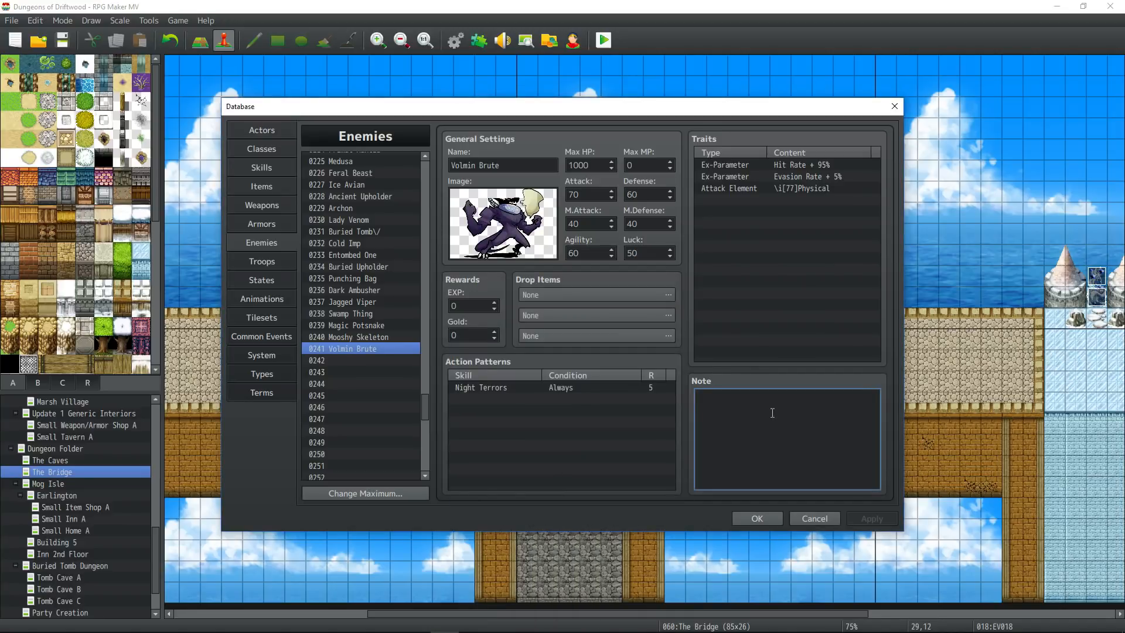
# Step: Enter the Volmin Brute's notetags <Static Level: 35>, <Level Fluctuation: 0> and <Scale Sprite: 75%>, and confirm the database changes
pyautogui.write('<Static Level: 35> <Level Fluctuation: 0> <Scale Sprite: 115%>')
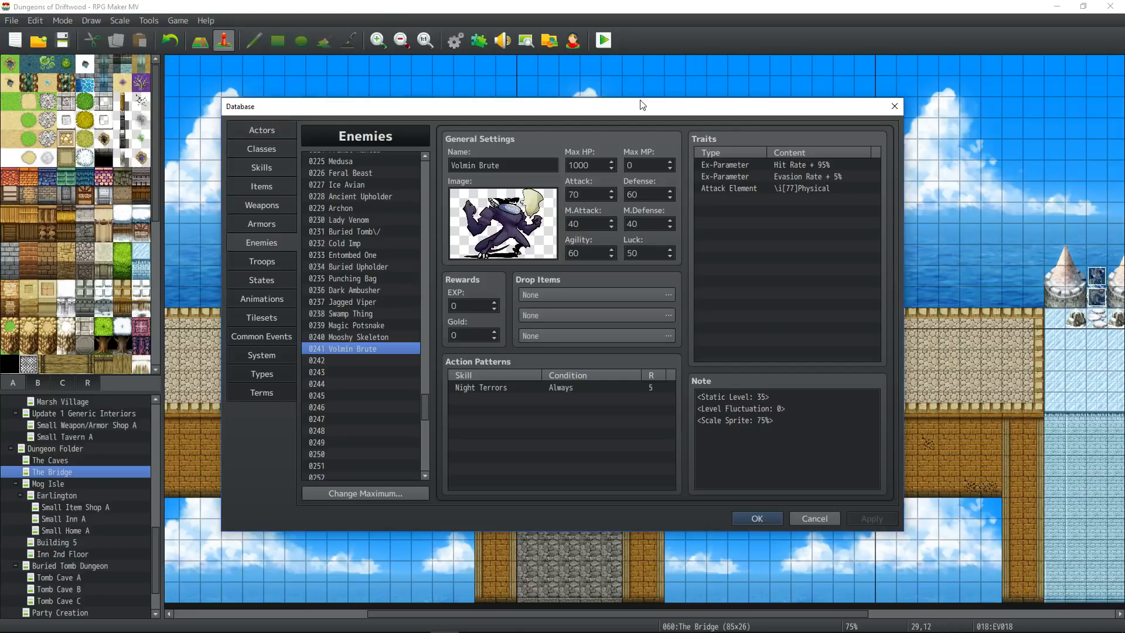
pyautogui.click(769, 424)
pyautogui.hotkey('ctrl', 'a')
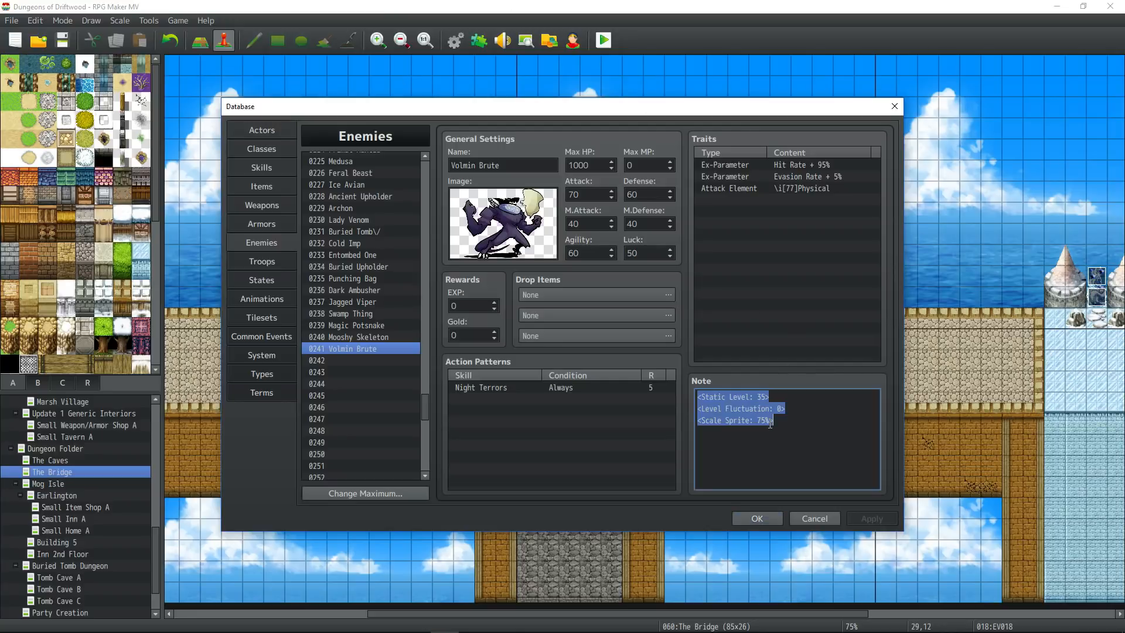
pyautogui.click(757, 519)
# Step: Playtest a battle against the Volmin Brute to check its Night Terrors skill, and close the game
pyautogui.click(603, 41)
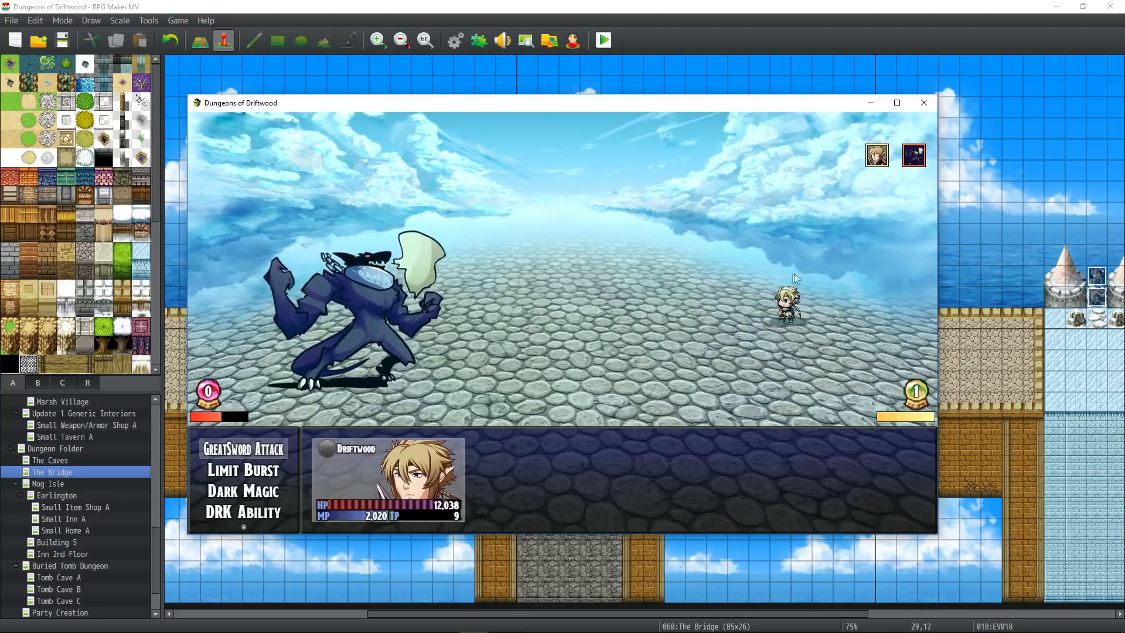
pyautogui.press('Escape')
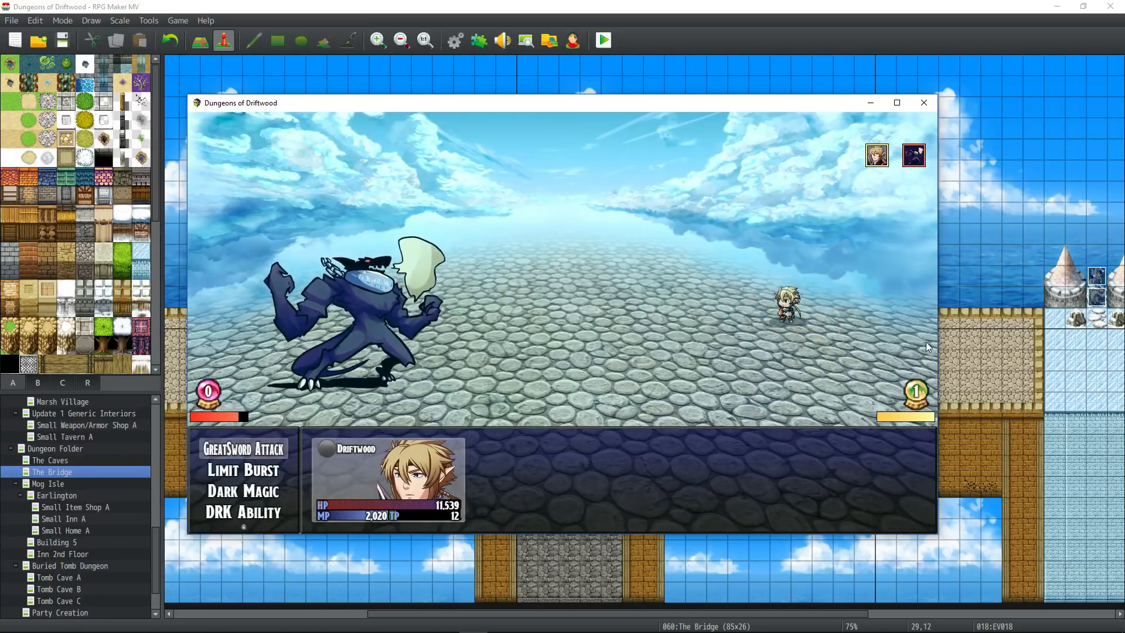
pyautogui.click(923, 102)
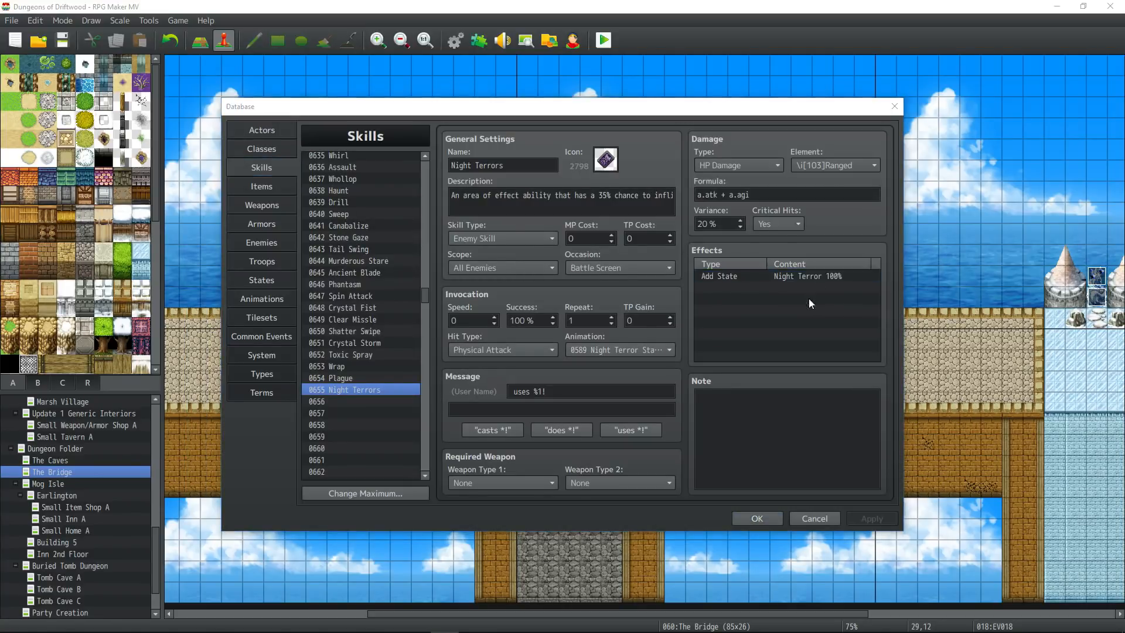
# Step: Set the Night Terrors skill's chance of adding Night Terror to 35% and its TP cost to 20
pyautogui.doubleClick(821, 276)
pyautogui.write('35')
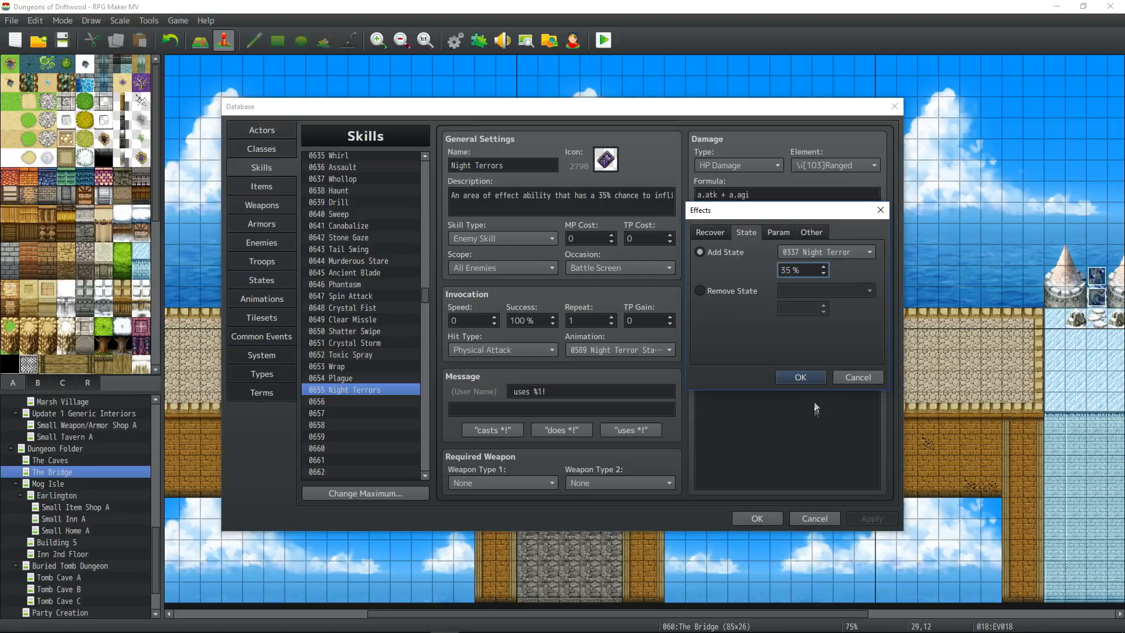
pyautogui.click(810, 381)
pyautogui.click(657, 239)
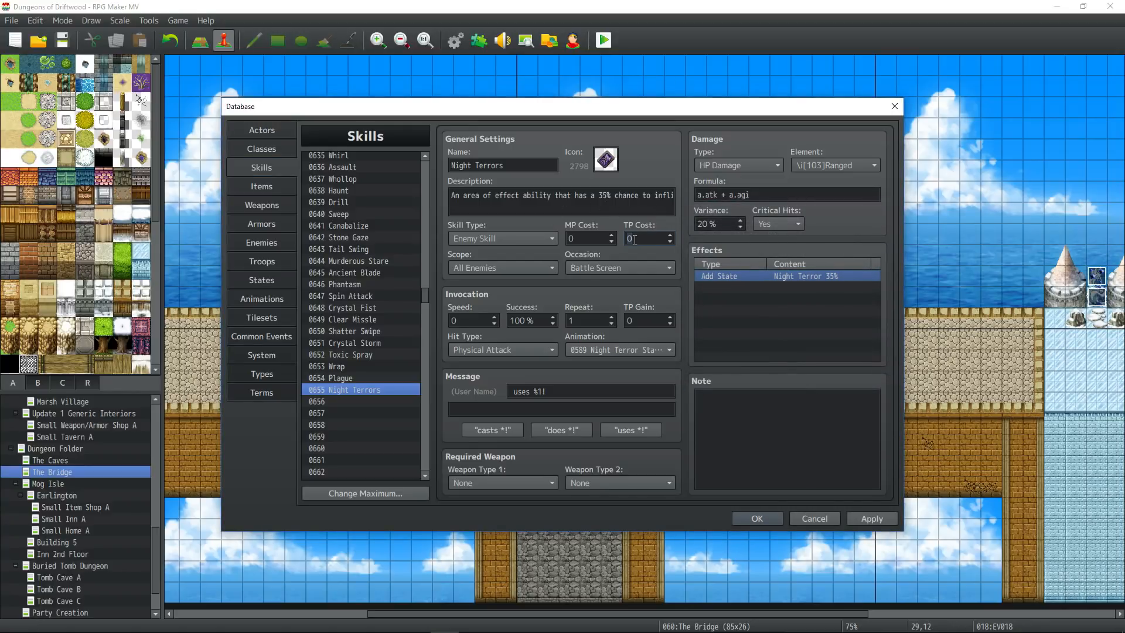
pyautogui.write('20')
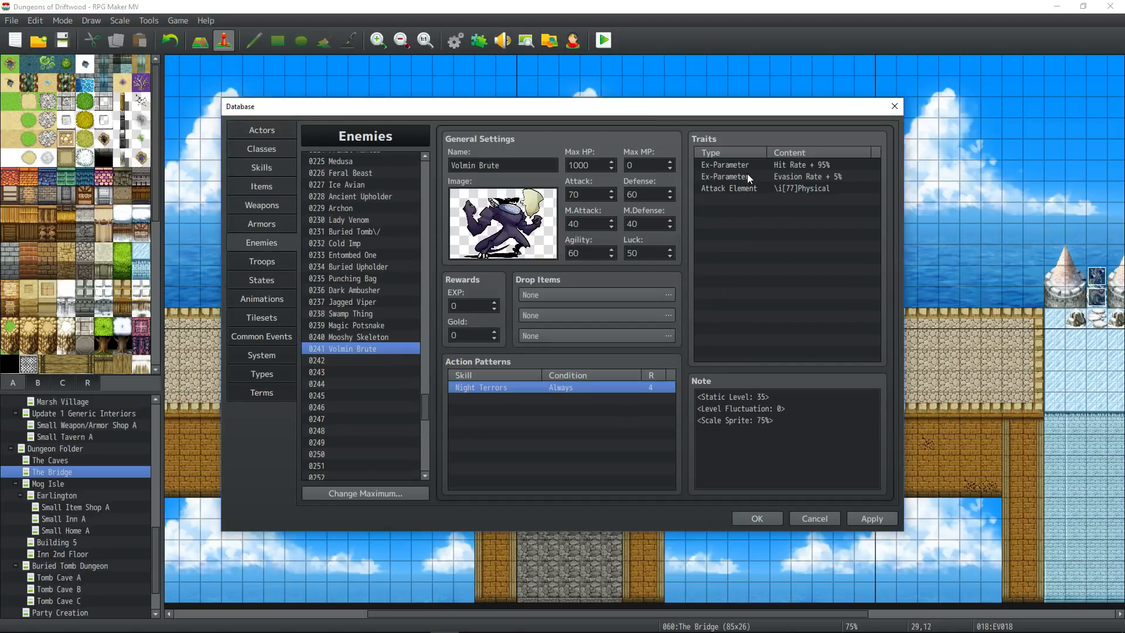
# Step: Add an Earth element rate trait of 25% to the Volmin Brute enemy
pyautogui.doubleClick(738, 227)
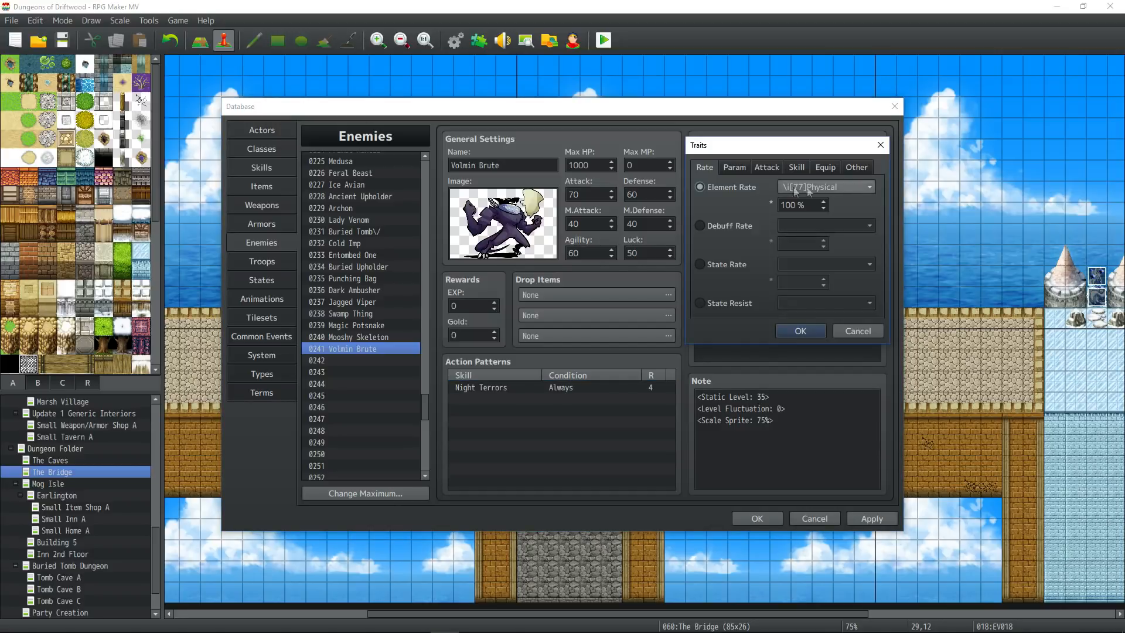
pyautogui.click(828, 185)
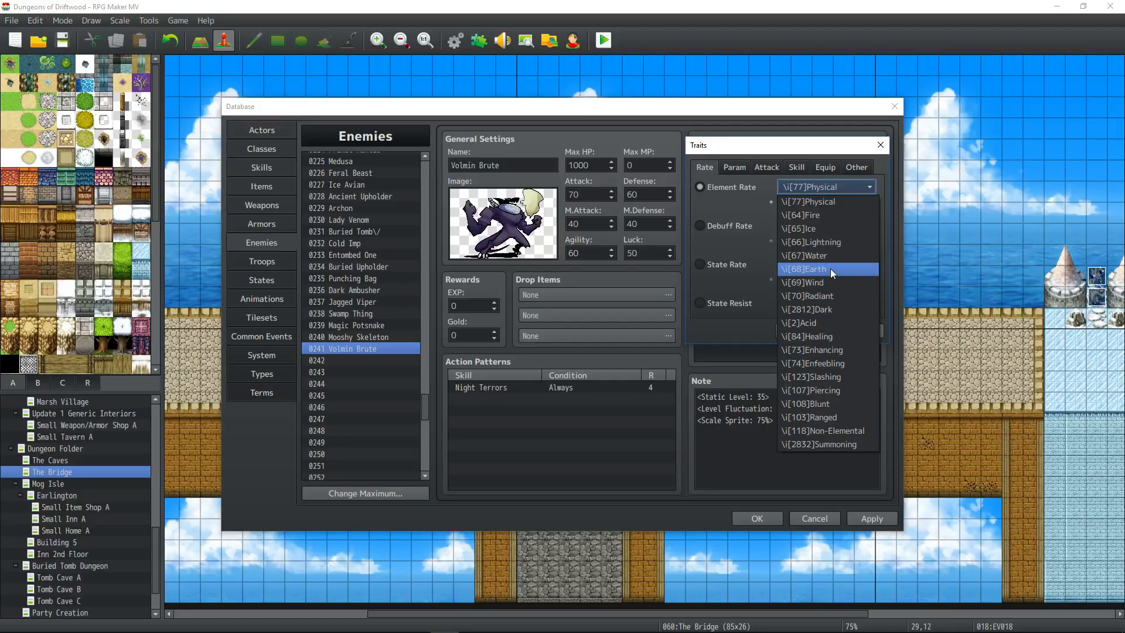
pyautogui.click(830, 268)
pyautogui.click(798, 205)
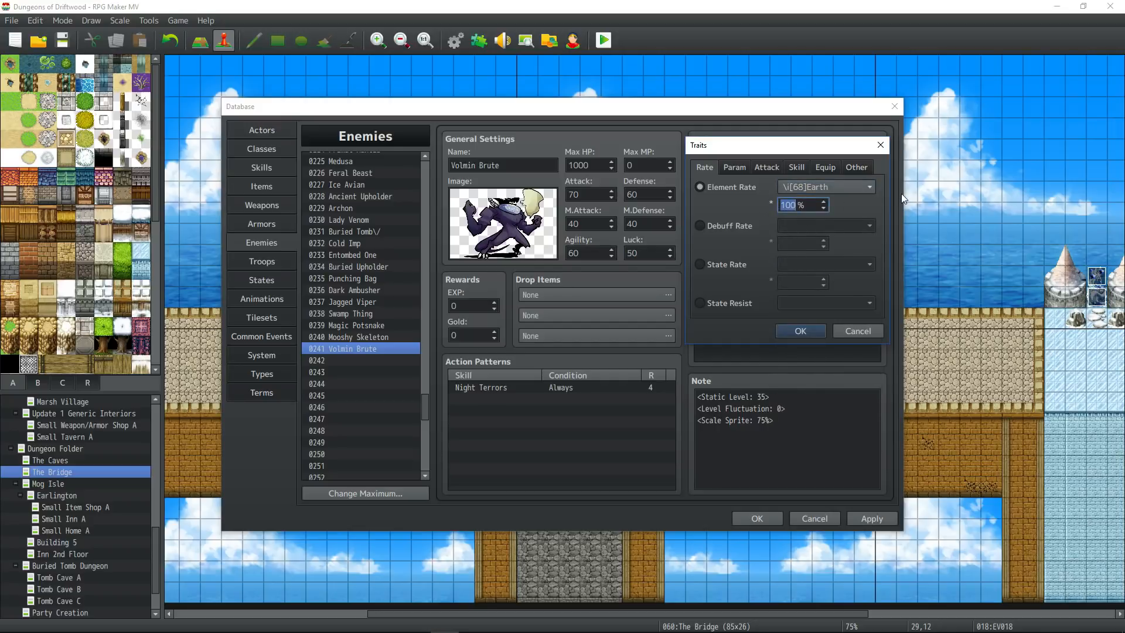
pyautogui.write('25')
pyautogui.click(800, 333)
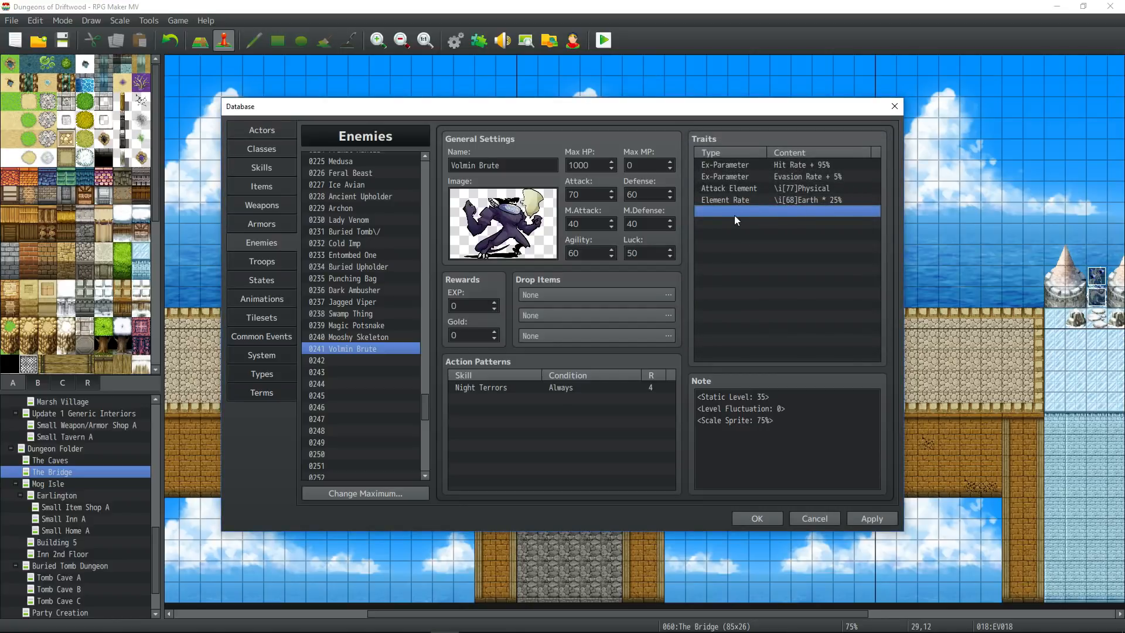
# Step: Add further element rate traits to the Volmin Brute by copying the Earth one: Enfeebling at 25% and Water at 200%
pyautogui.rightClick(741, 199)
pyautogui.press('Escape')
pyautogui.rightClick(741, 212)
pyautogui.click(771, 265)
pyautogui.rightClick(753, 214)
pyautogui.click(781, 222)
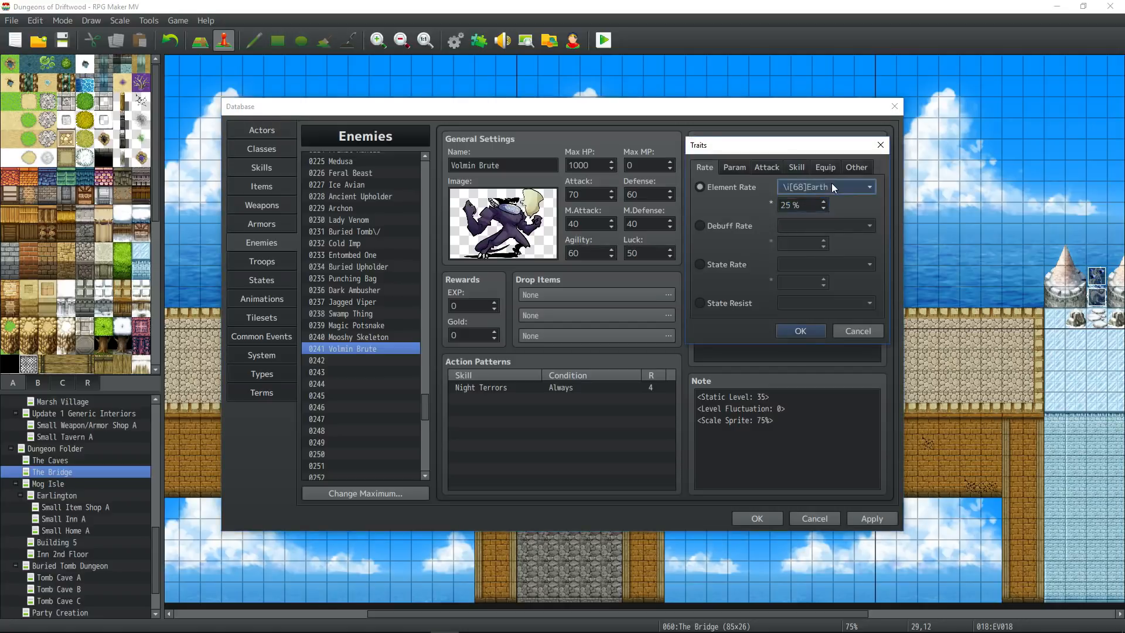
pyautogui.click(831, 186)
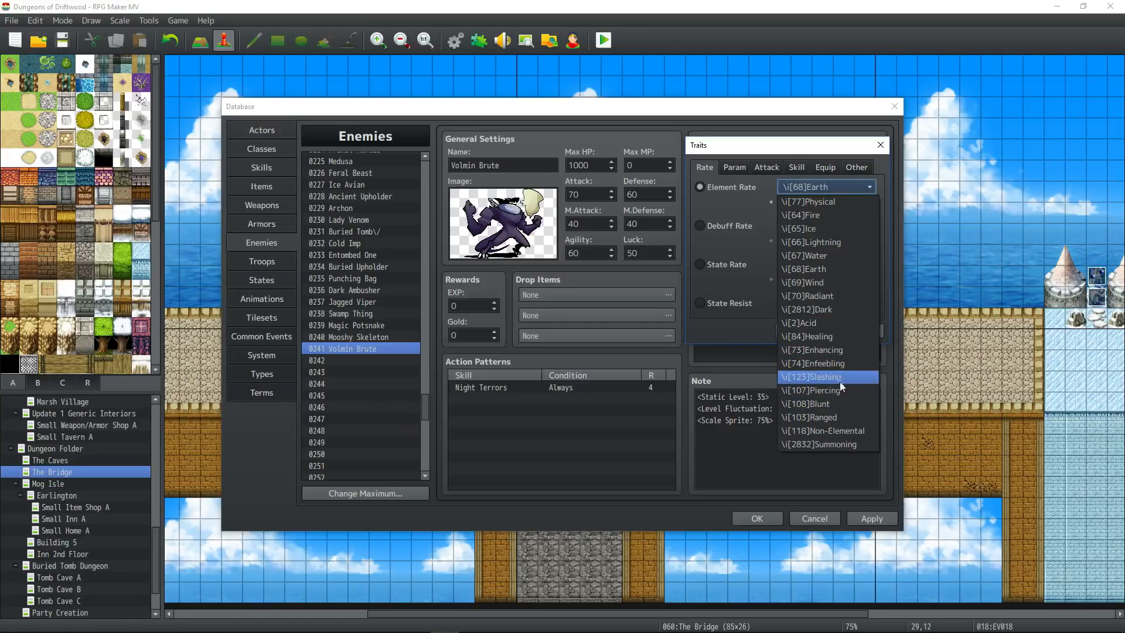
pyautogui.click(845, 363)
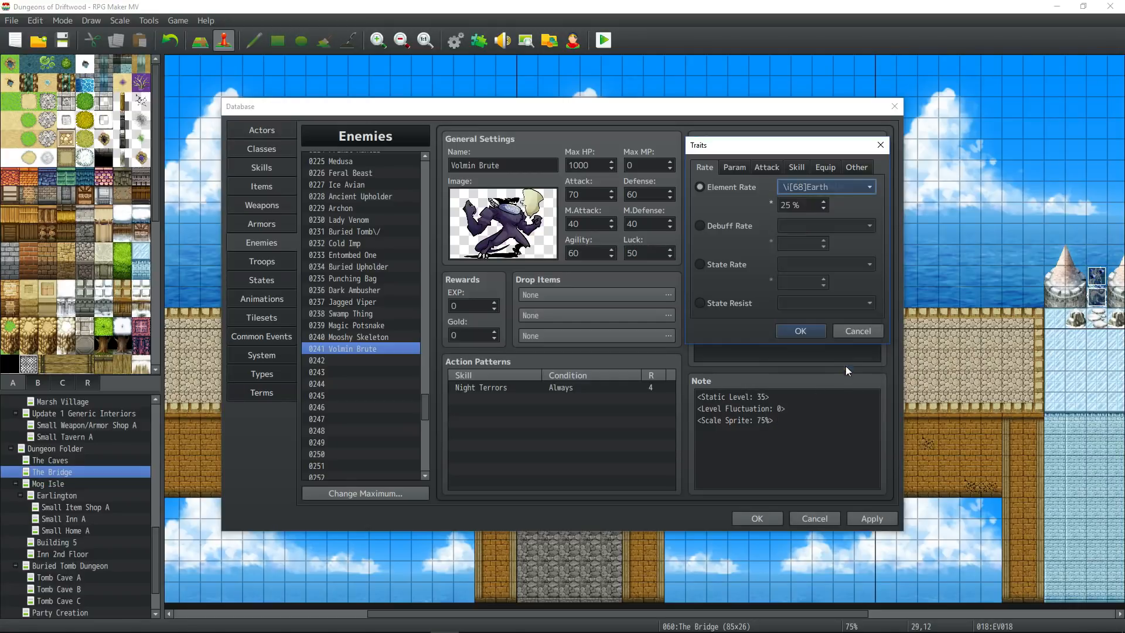
pyautogui.click(794, 330)
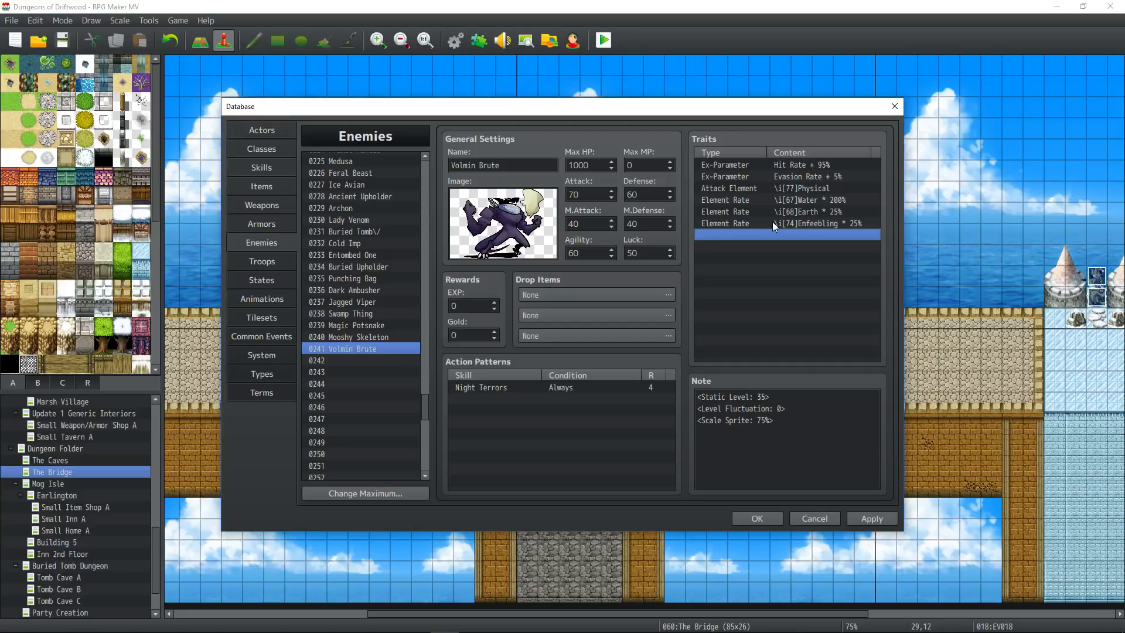
pyautogui.click(776, 200)
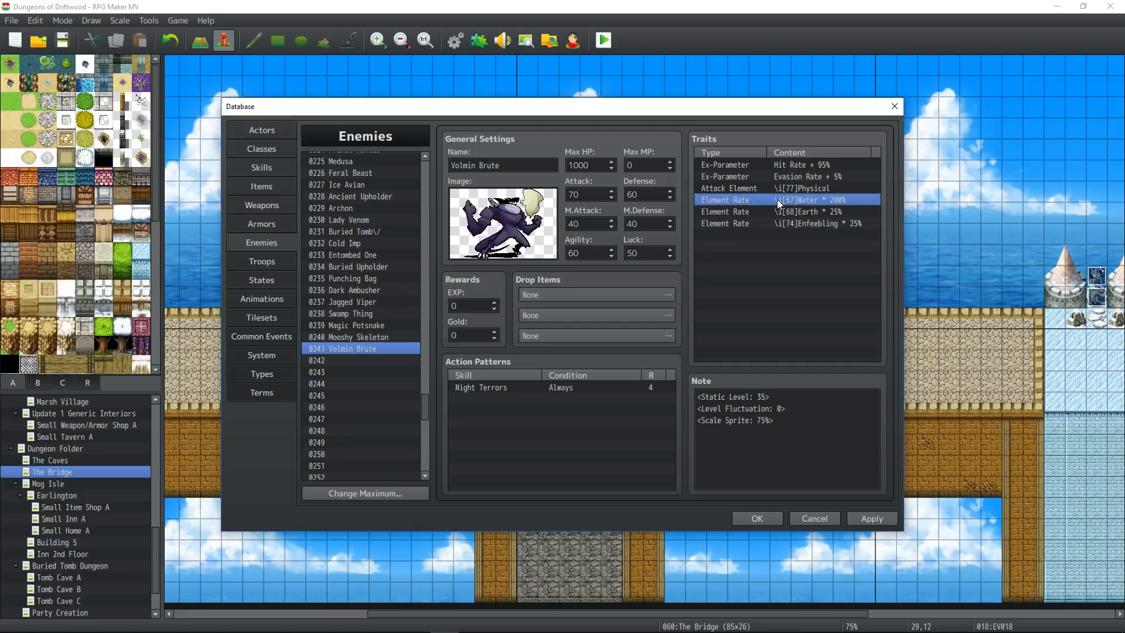
pyautogui.click(771, 212)
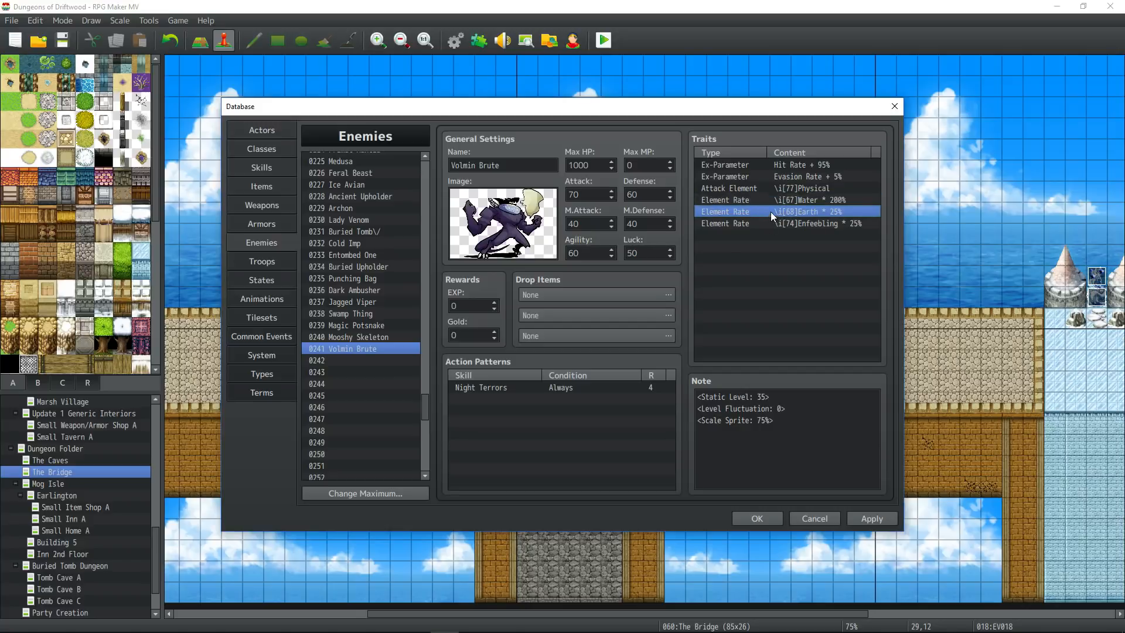
pyautogui.click(768, 199)
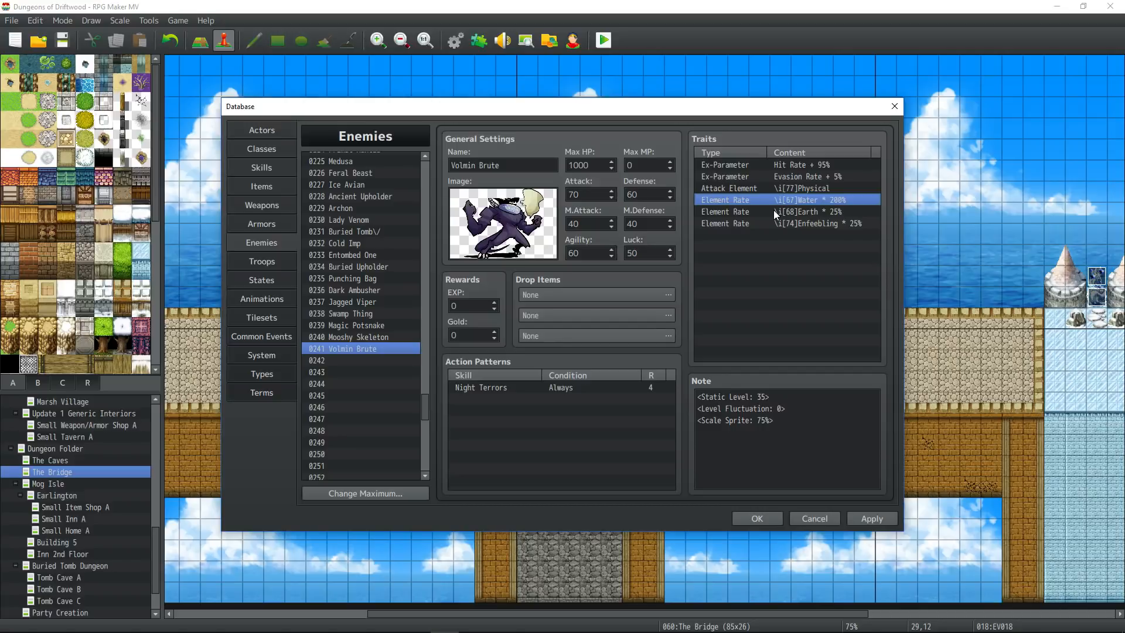
# Step: Add a State Resist trait for Night Terror to the Volmin Brute enemy
pyautogui.doubleClick(773, 210)
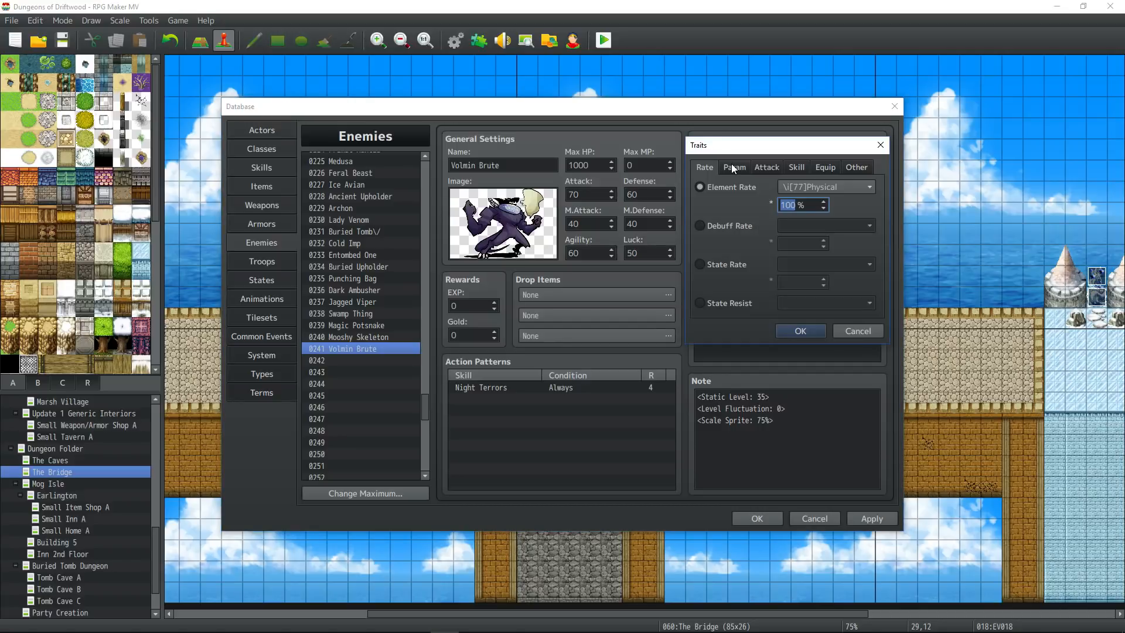
pyautogui.click(825, 186)
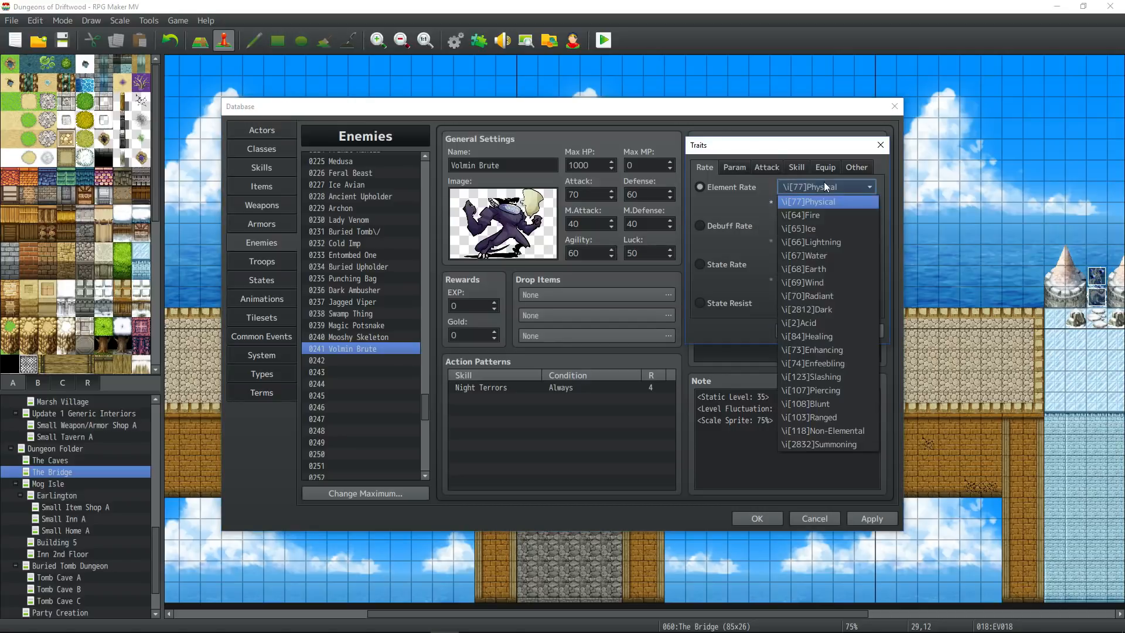
pyautogui.click(726, 264)
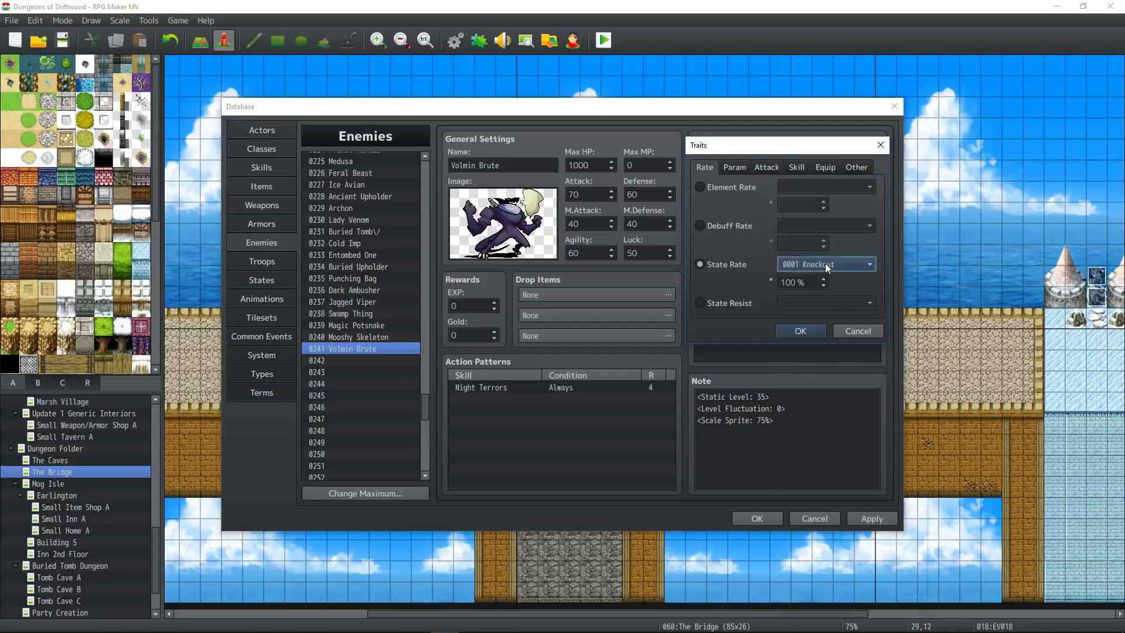
pyautogui.click(825, 264)
pyautogui.moveTo(923, 293); pyautogui.dragTo(919, 476)
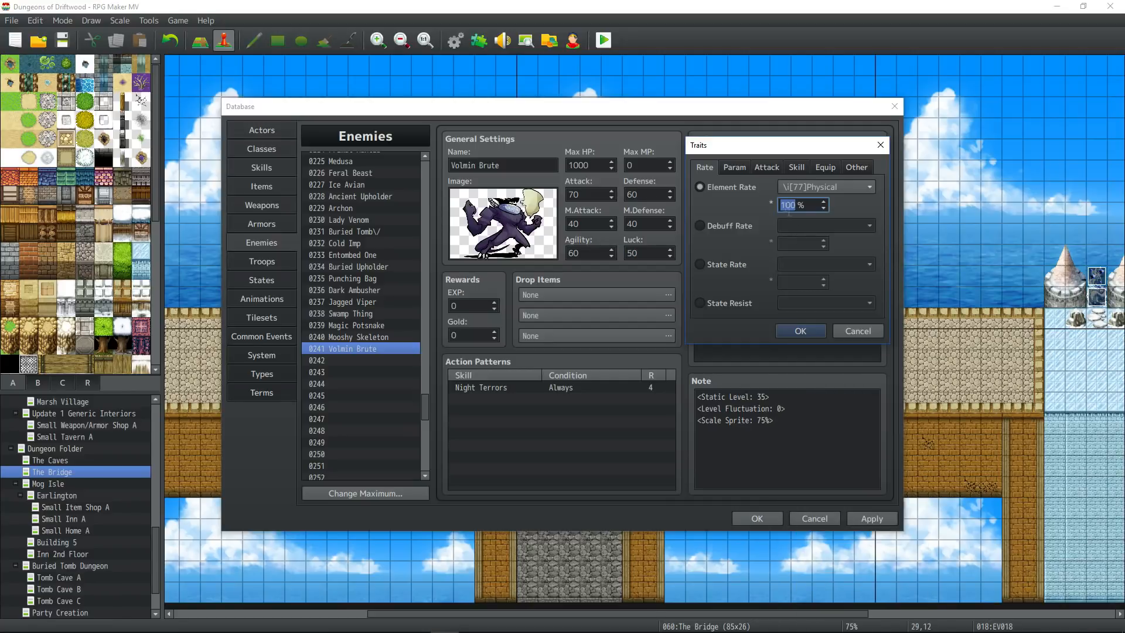
# Step: Add another State Resist trait to the Volmin Brute, this time for Paralyze
pyautogui.click(733, 301)
pyautogui.click(827, 302)
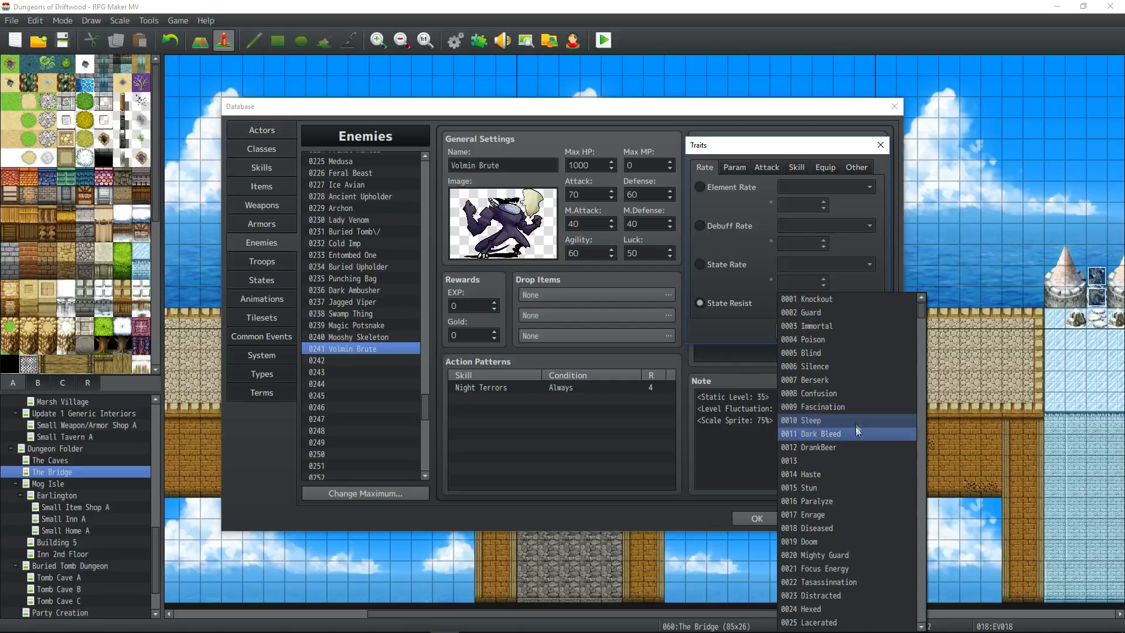
pyautogui.click(866, 500)
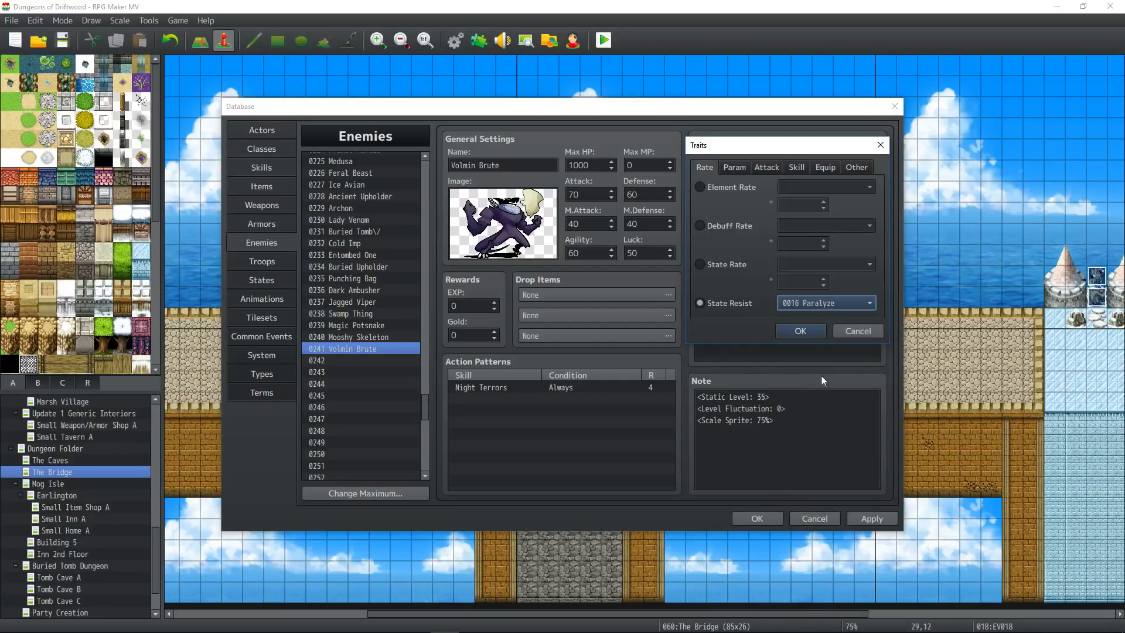
pyautogui.click(803, 335)
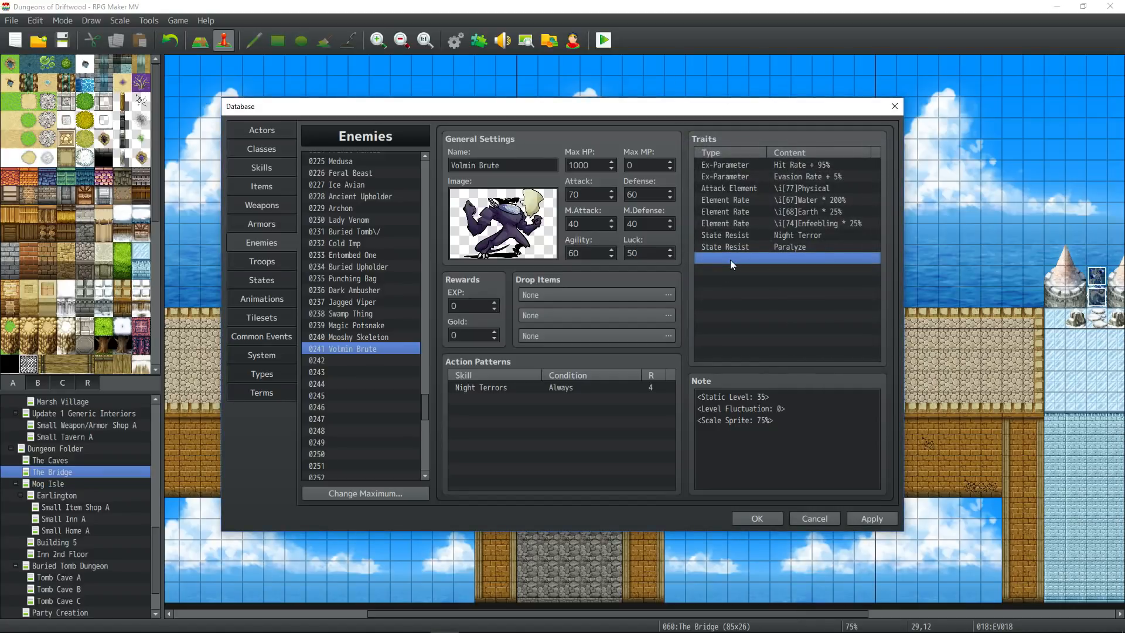
# Step: Add a State Rate trait for Stun at 50% to the Volmin Brute
pyautogui.doubleClick(730, 259)
pyautogui.click(727, 264)
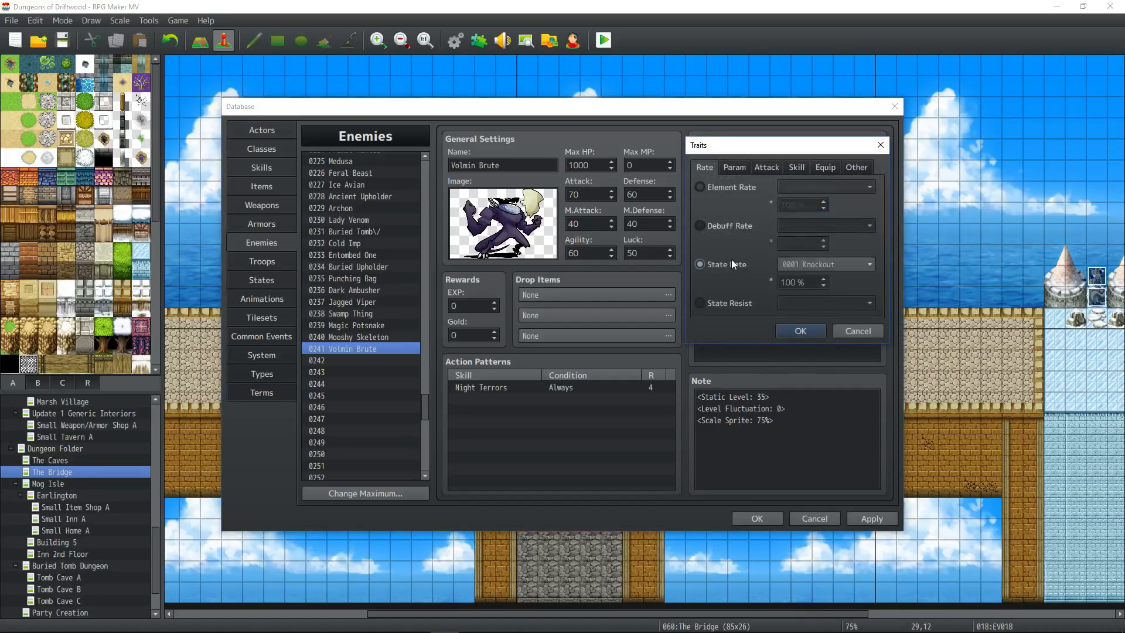
pyautogui.click(817, 264)
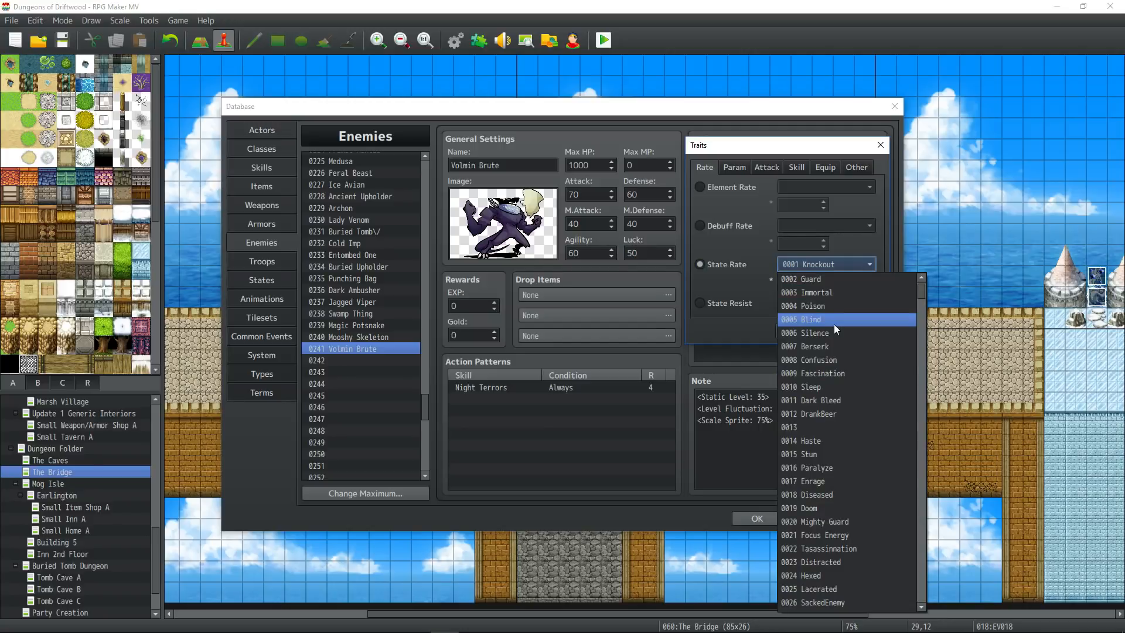
pyautogui.scroll(1, 846, 440)
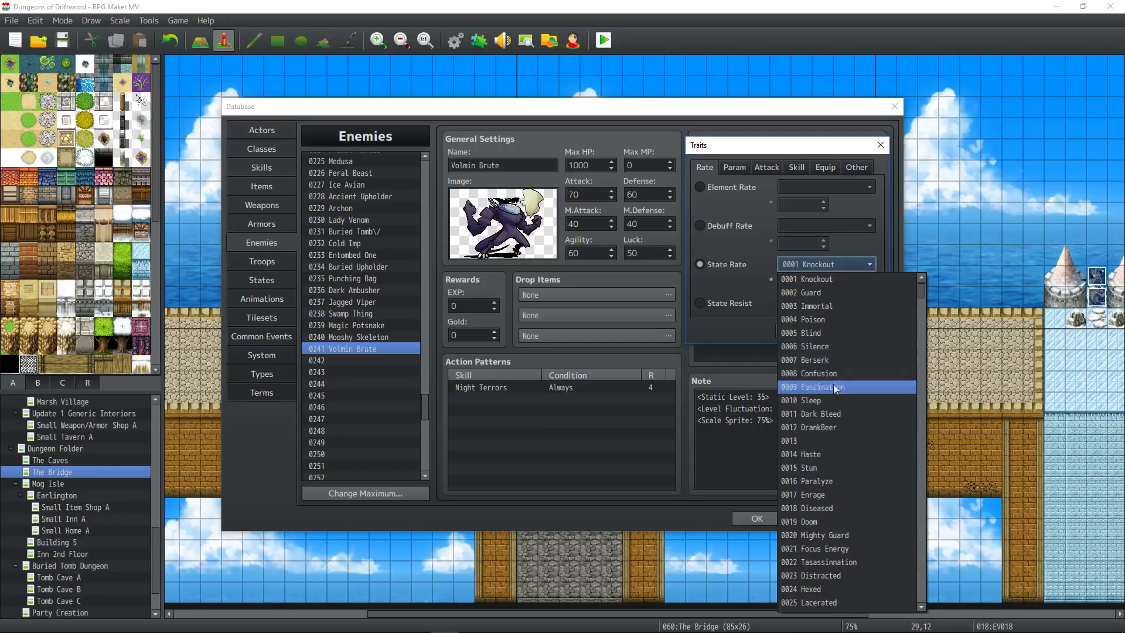
pyautogui.click(844, 467)
pyautogui.doubleClick(794, 283)
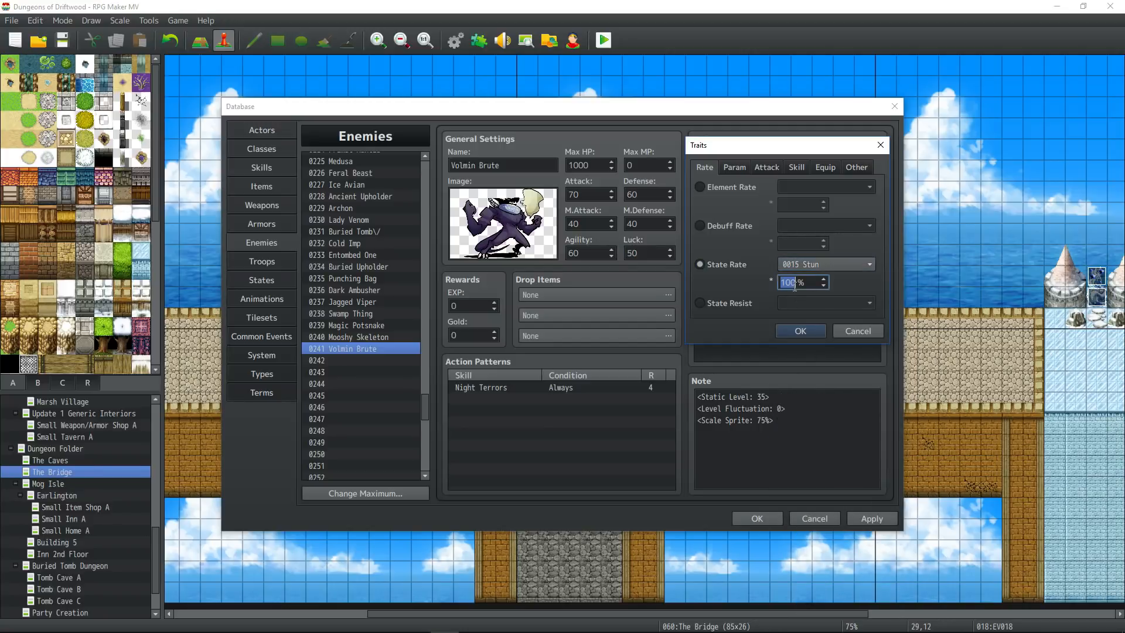
pyautogui.write('50')
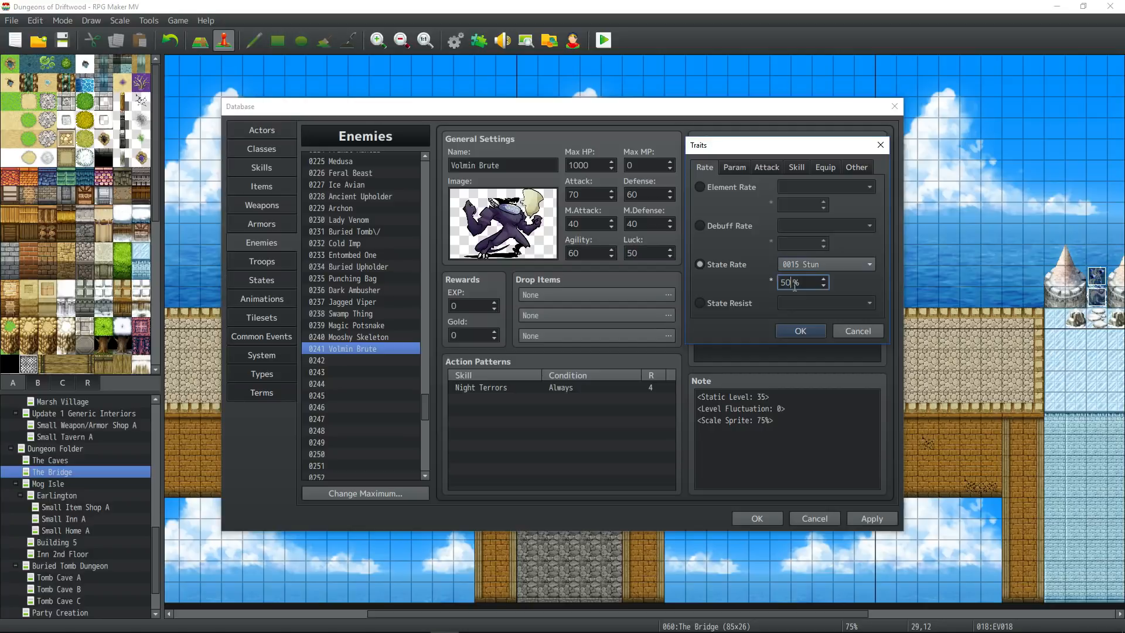
pyautogui.click(800, 330)
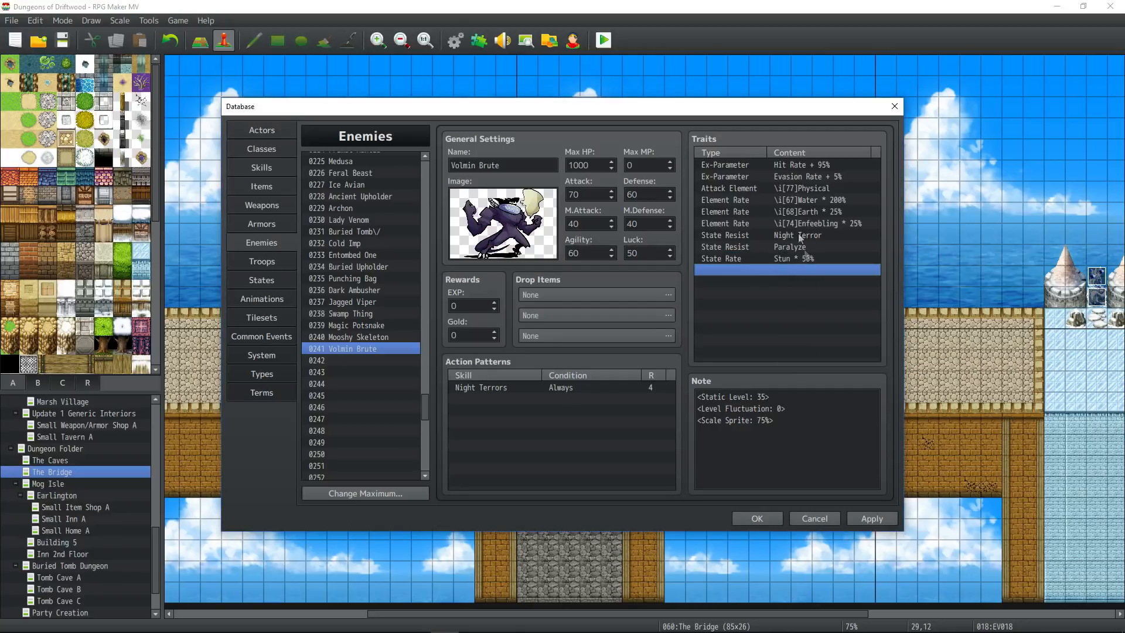
# Step: Add an Sp-Parameter trait for Magical Damage at 110% to the Volmin Brute
pyautogui.doubleClick(745, 269)
pyautogui.write('110')
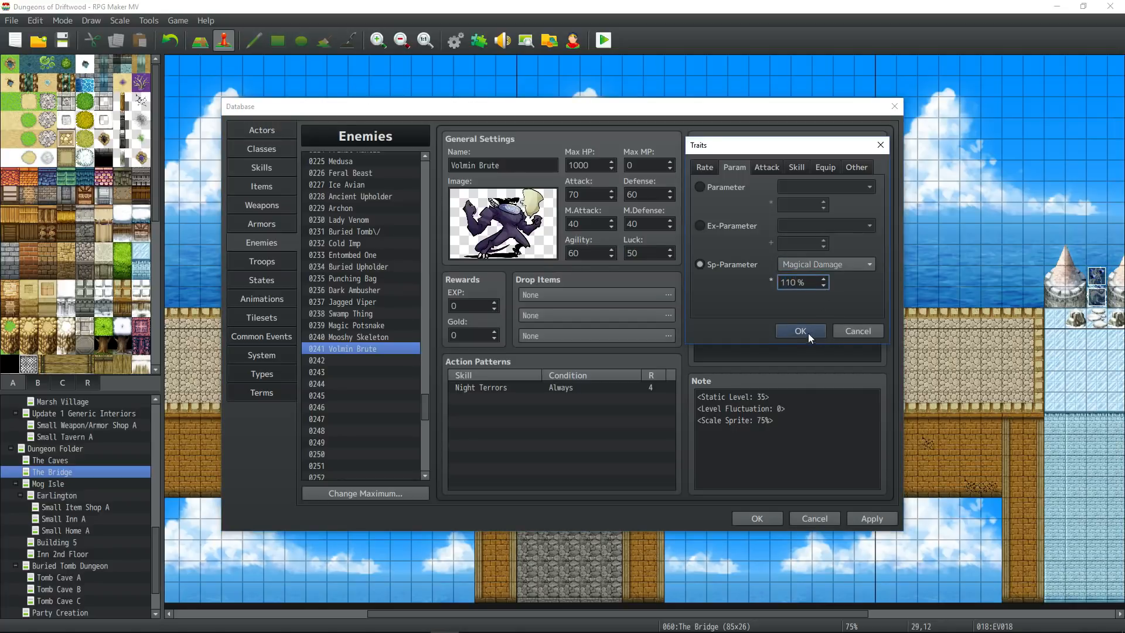
pyautogui.click(800, 331)
# Step: Review the Volmin Brute's element rate, state and magical damage traits
pyautogui.click(825, 270)
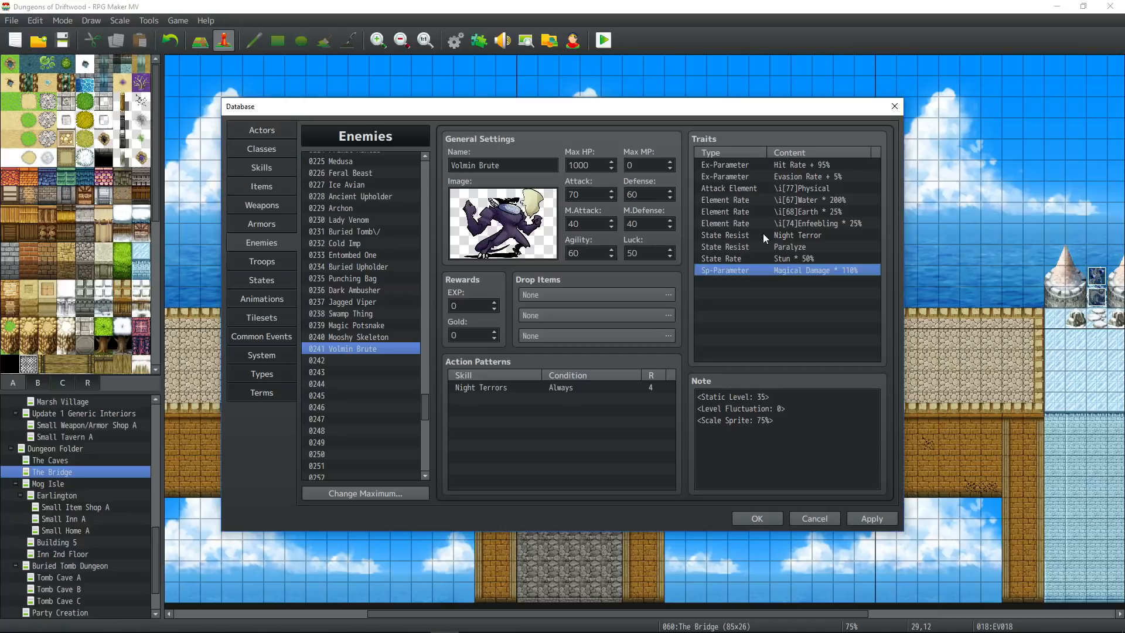
pyautogui.click(839, 200)
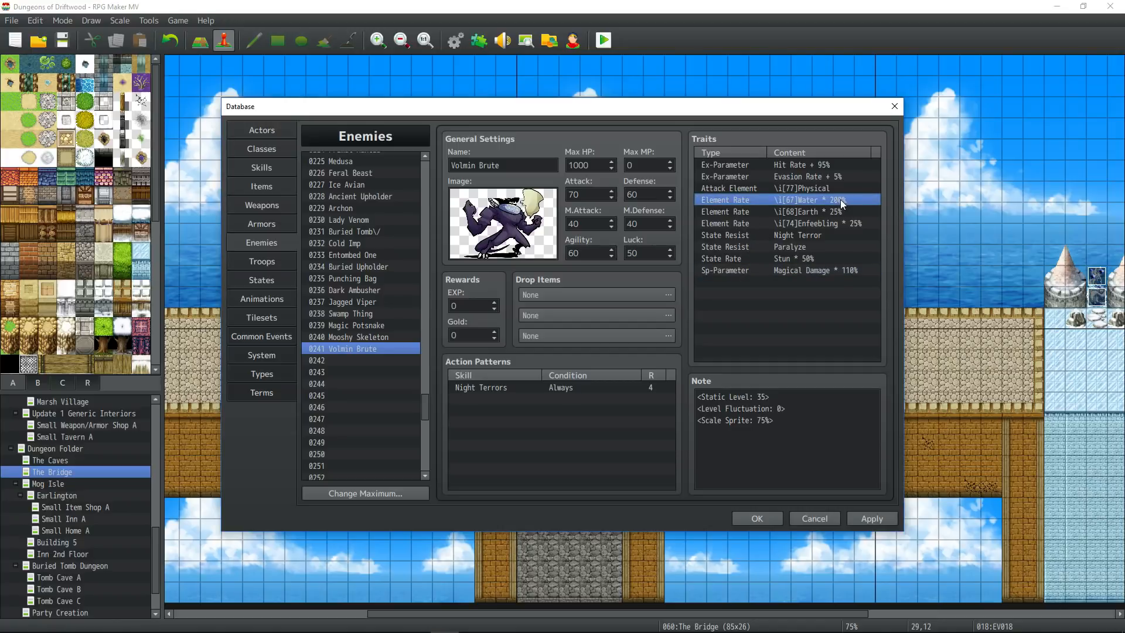
pyautogui.click(820, 272)
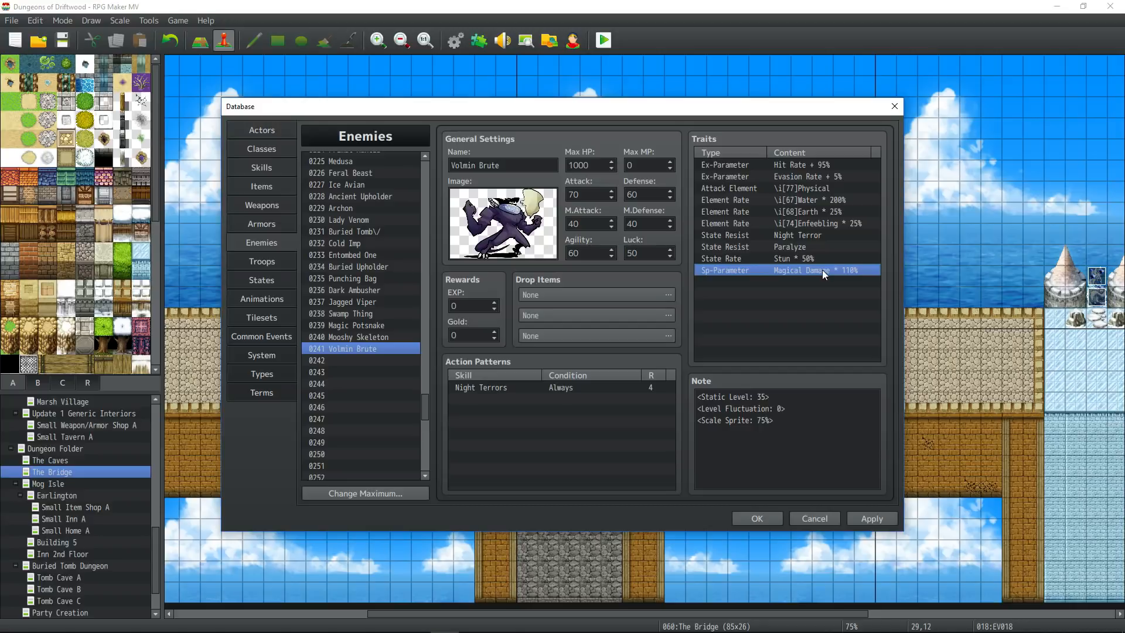
pyautogui.click(793, 285)
pyautogui.click(799, 261)
pyautogui.click(804, 247)
pyautogui.click(808, 234)
pyautogui.click(809, 255)
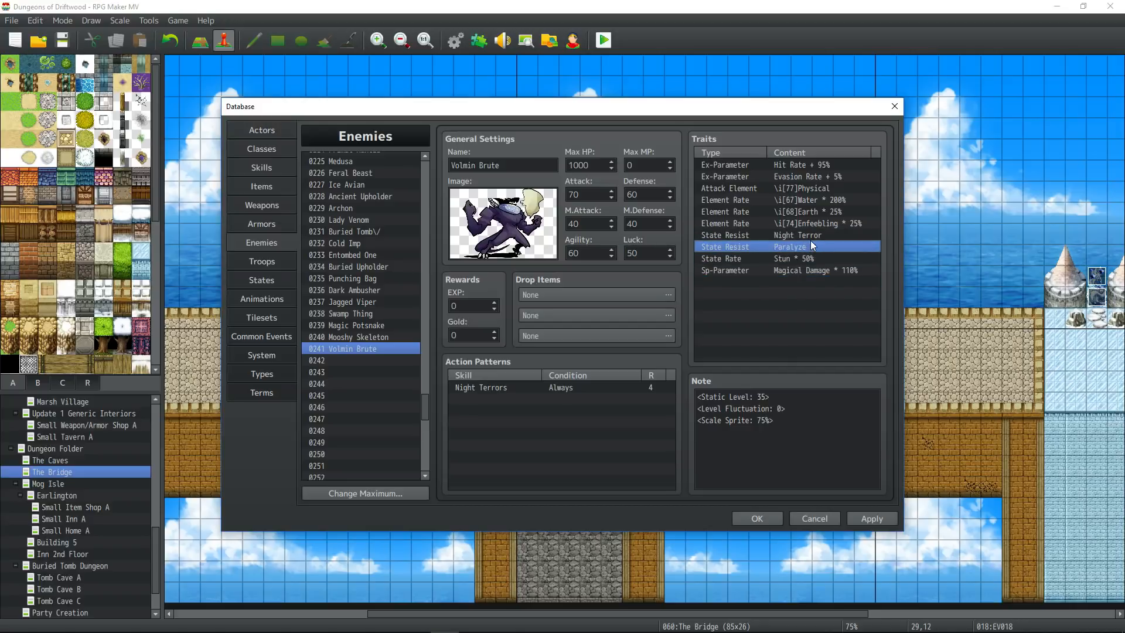
pyautogui.click(810, 247)
pyautogui.click(808, 260)
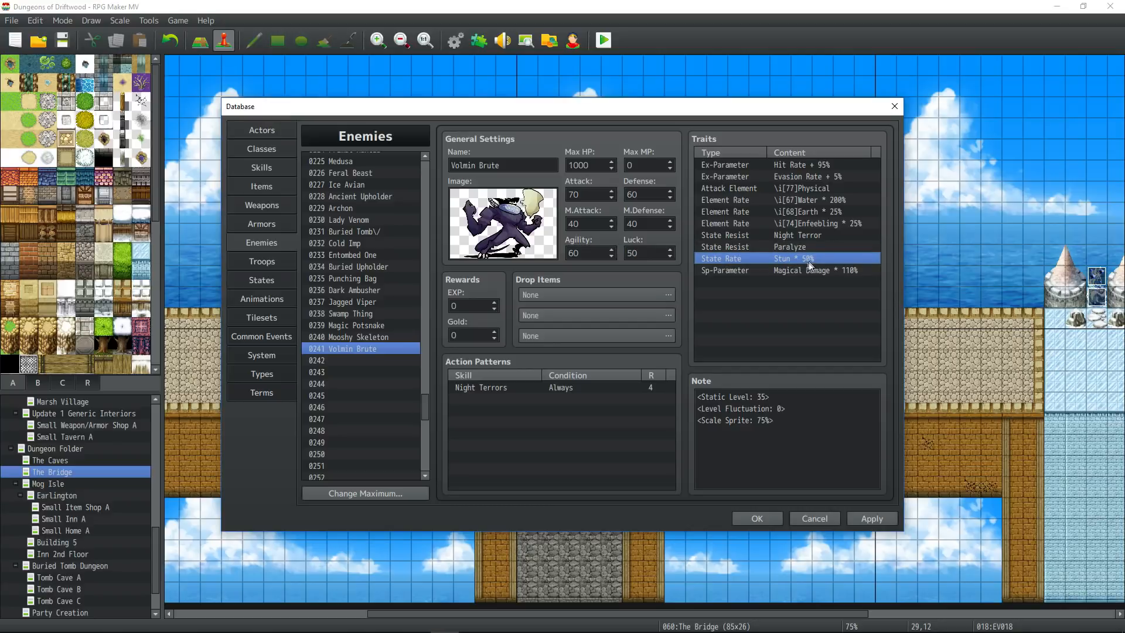
pyautogui.click(780, 284)
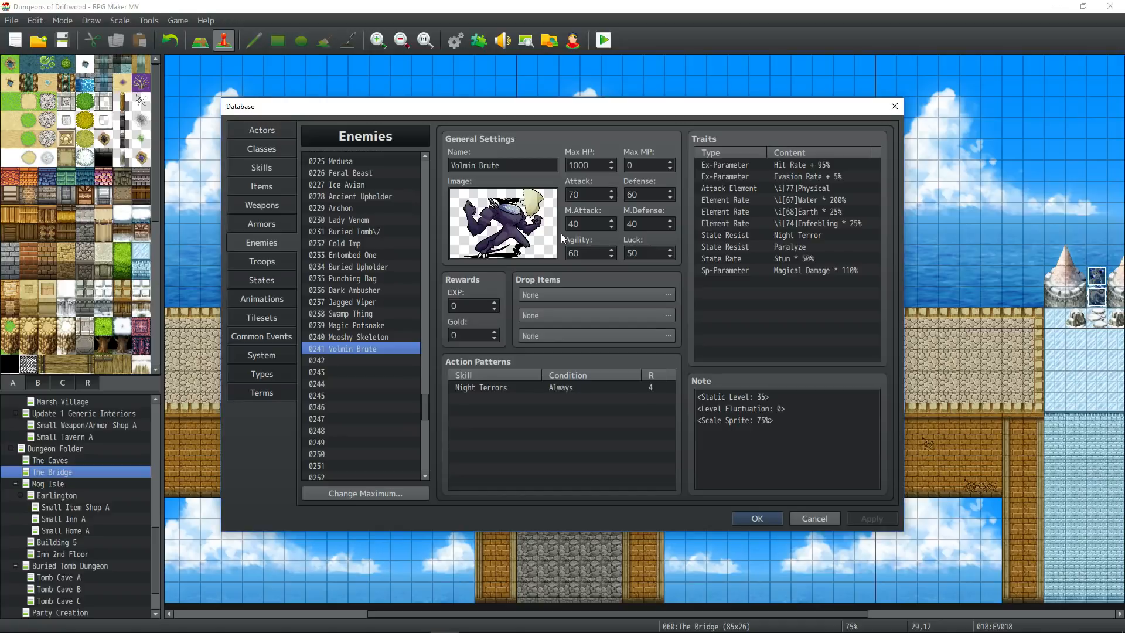
# Step: Create the item Volmin Tooth in slot 0801 with a tooth icon and the description "Used in crafting or sold for currency."
pyautogui.click(261, 187)
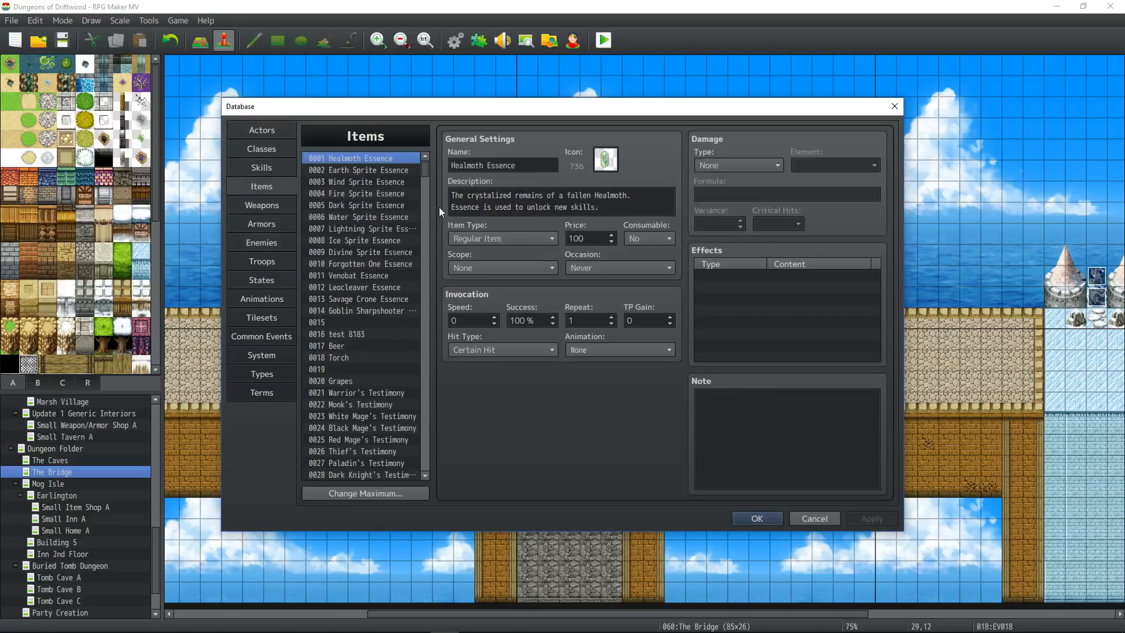
pyautogui.click(605, 159)
pyautogui.moveTo(712, 217); pyautogui.dragTo(716, 318)
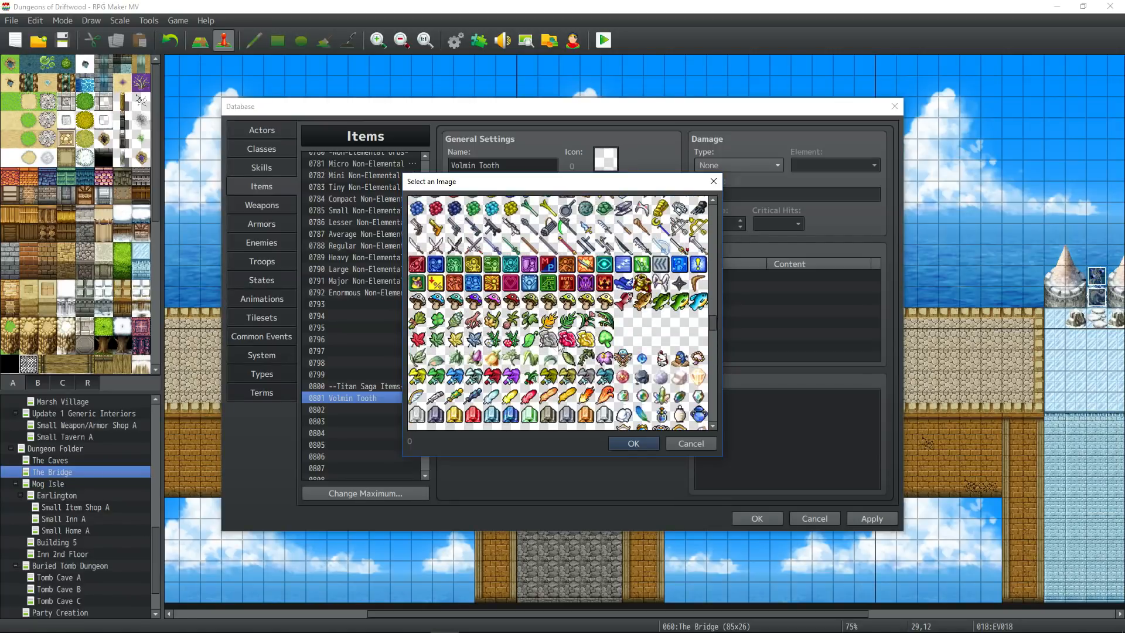
pyautogui.scroll(-3, 649, 378)
pyautogui.scroll(-1, 649, 375)
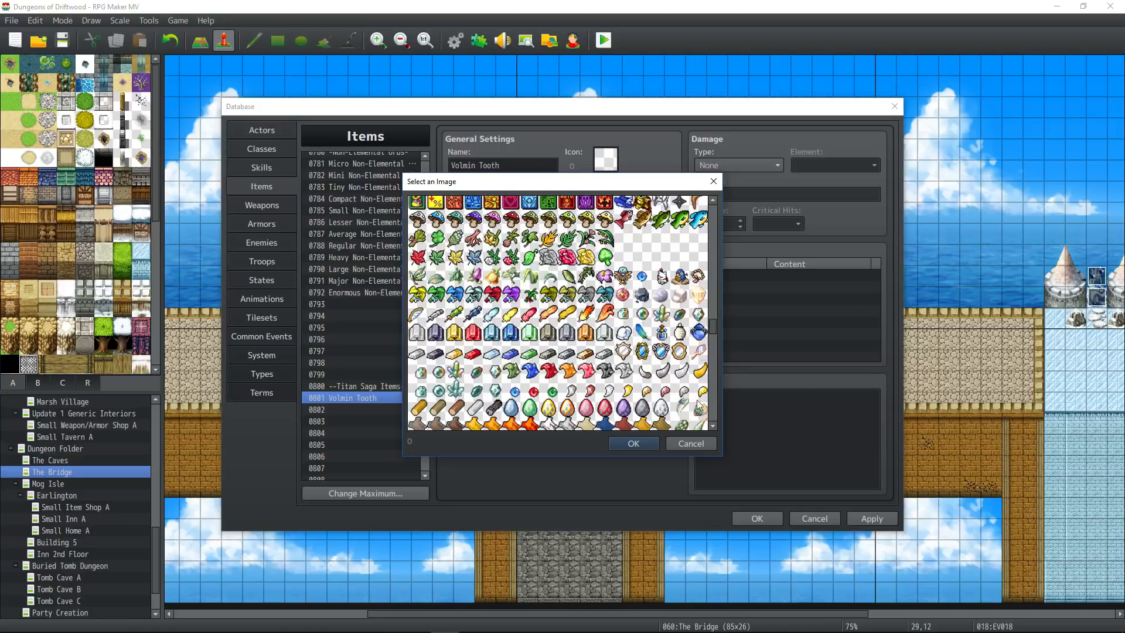
pyautogui.doubleClick(684, 370)
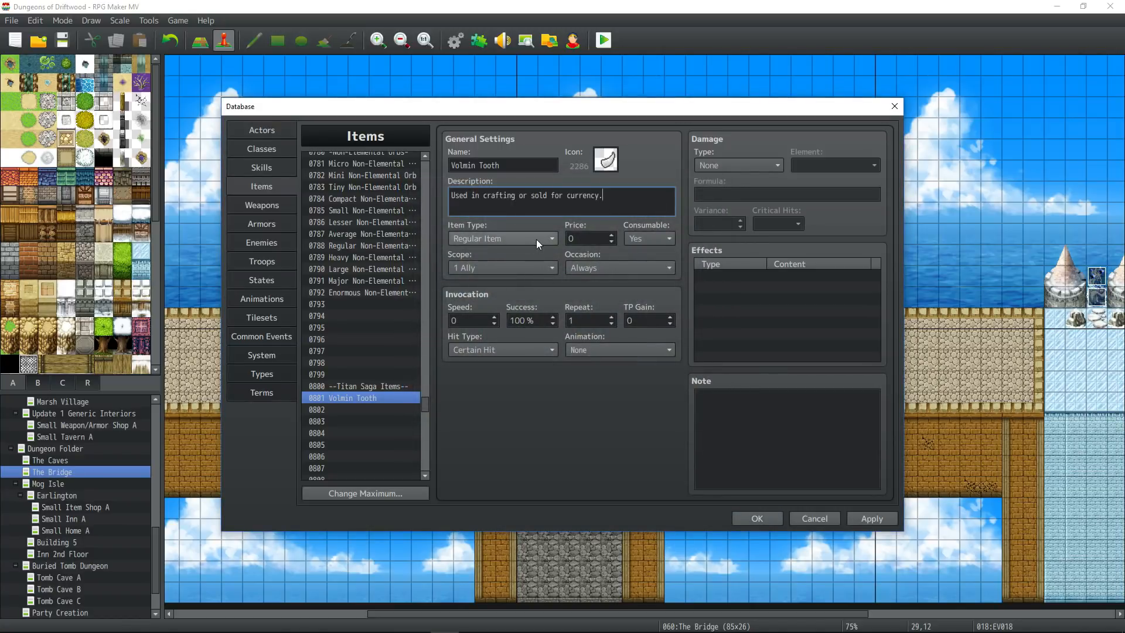
# Step: Set the Volmin Tooth's scope to None, occasion to Never, consumable to No and price to 200, and apply the changes
pyautogui.click(525, 264)
pyautogui.click(512, 285)
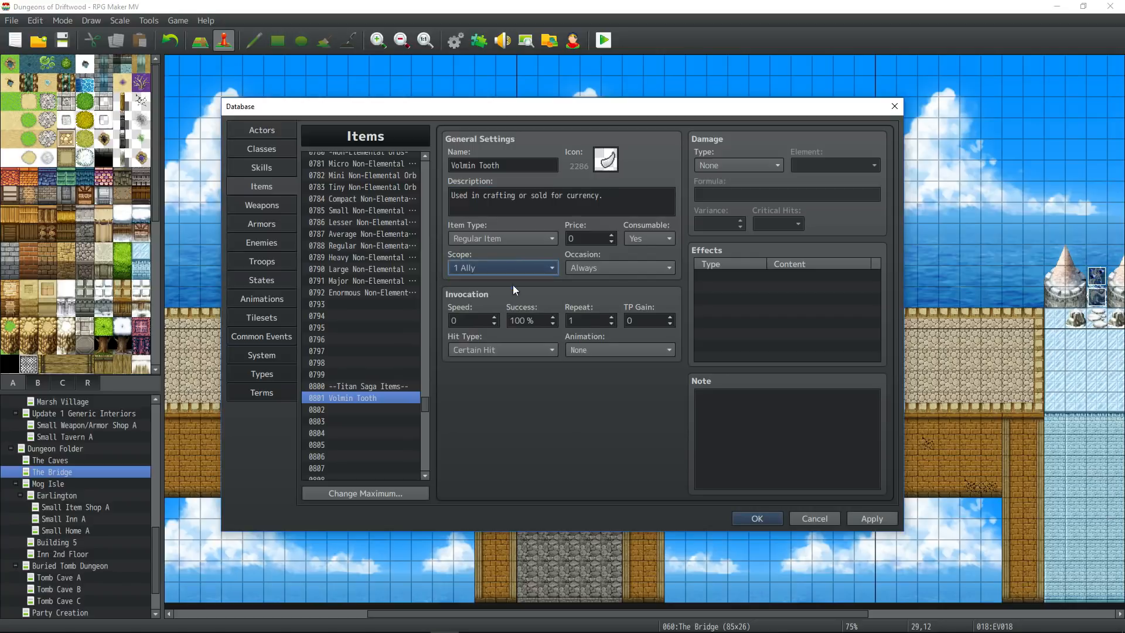
pyautogui.click(616, 268)
pyautogui.click(606, 324)
pyautogui.click(642, 235)
pyautogui.click(635, 264)
pyautogui.click(610, 237)
pyautogui.write('200')
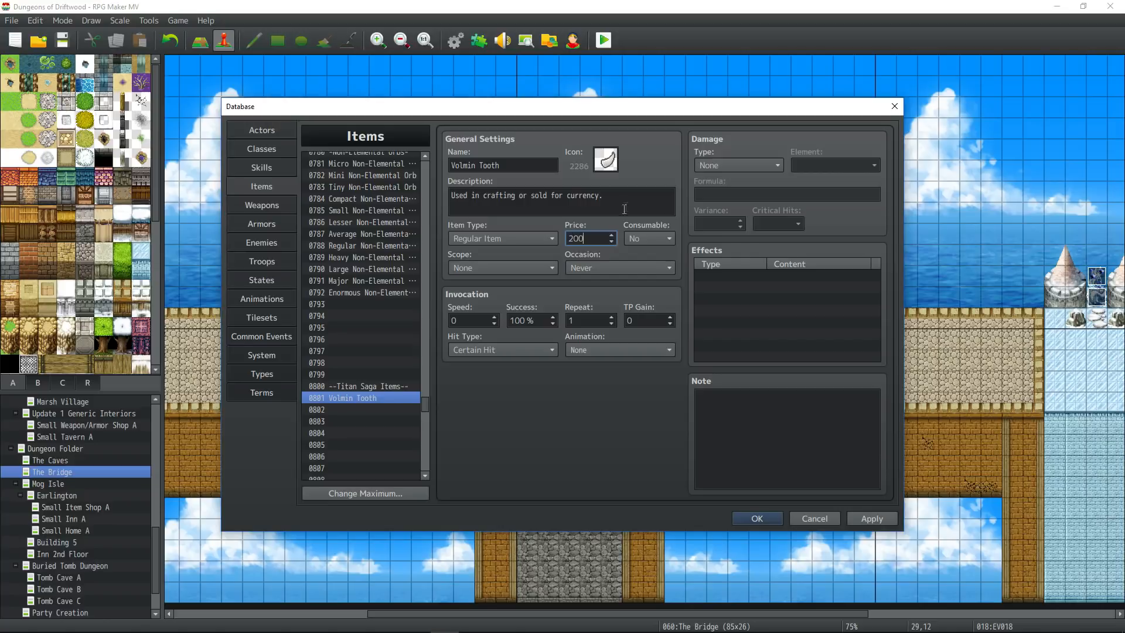
pyautogui.press('Tab')
pyautogui.click(595, 238)
pyautogui.click(612, 205)
pyautogui.click(612, 205)
pyautogui.click(859, 519)
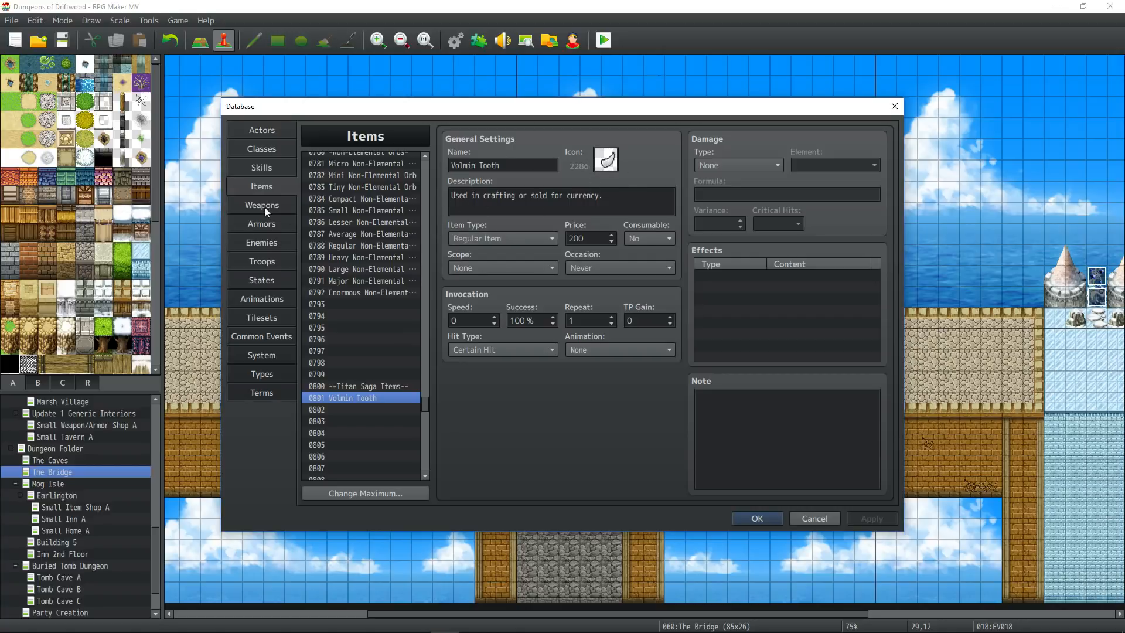
# Step: Make the Volmin Brute enemy's first drop item the Volmin Tooth with a probability of 1/3
pyautogui.click(267, 245)
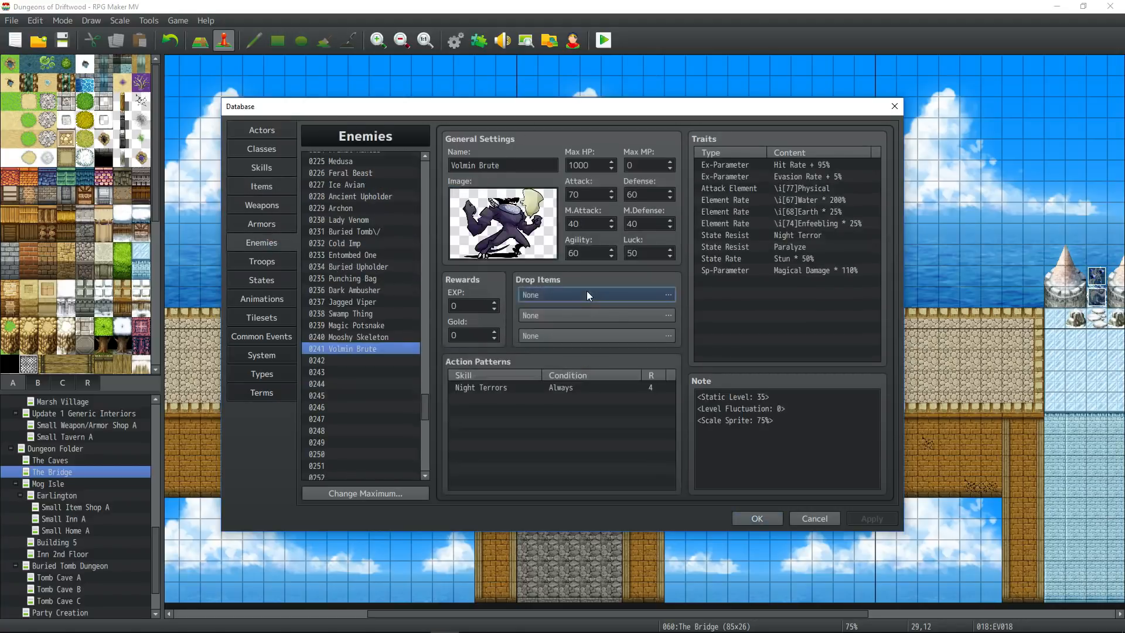
pyautogui.doubleClick(588, 295)
pyautogui.click(492, 289)
pyautogui.click(588, 293)
pyautogui.click(602, 334)
pyautogui.press('End')
pyautogui.doubleClick(513, 369)
pyautogui.write('3')
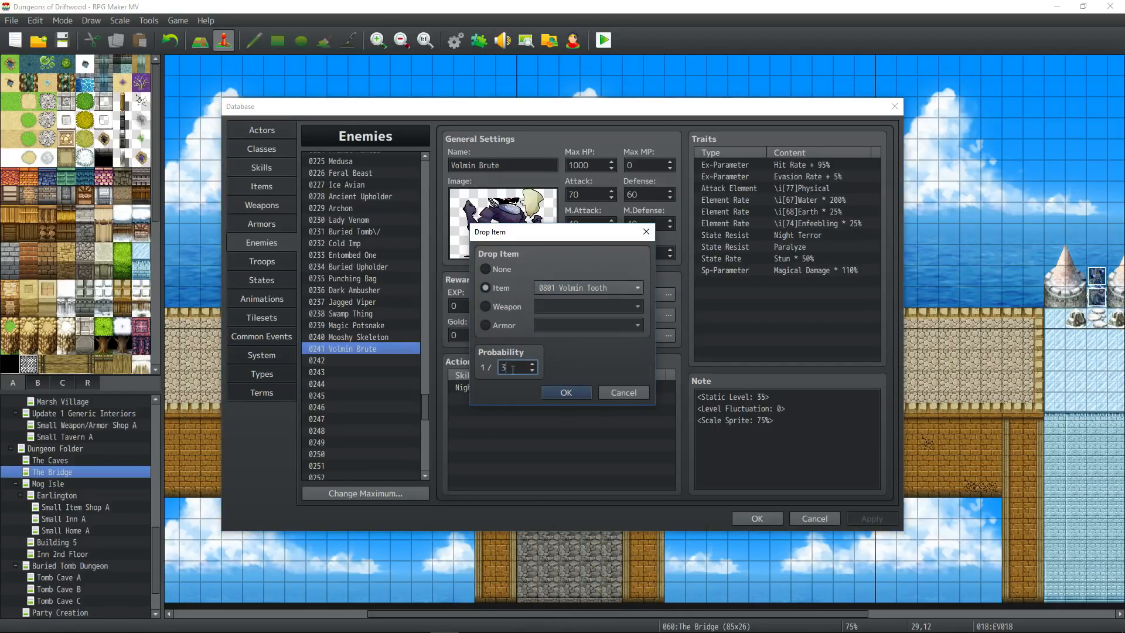
pyautogui.click(549, 396)
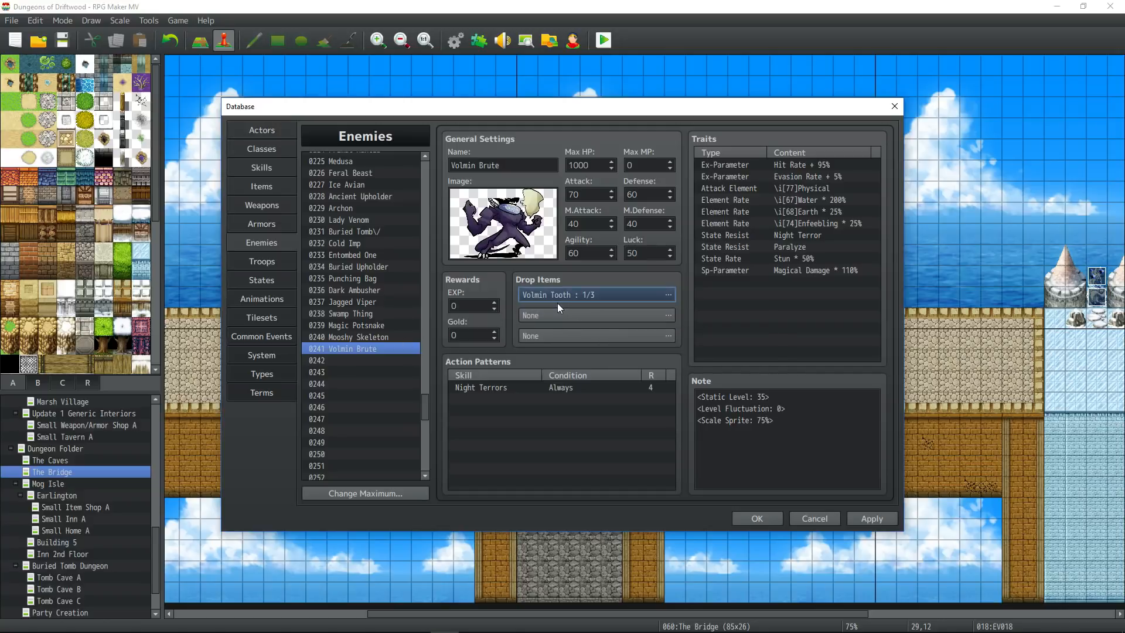
pyautogui.click(822, 203)
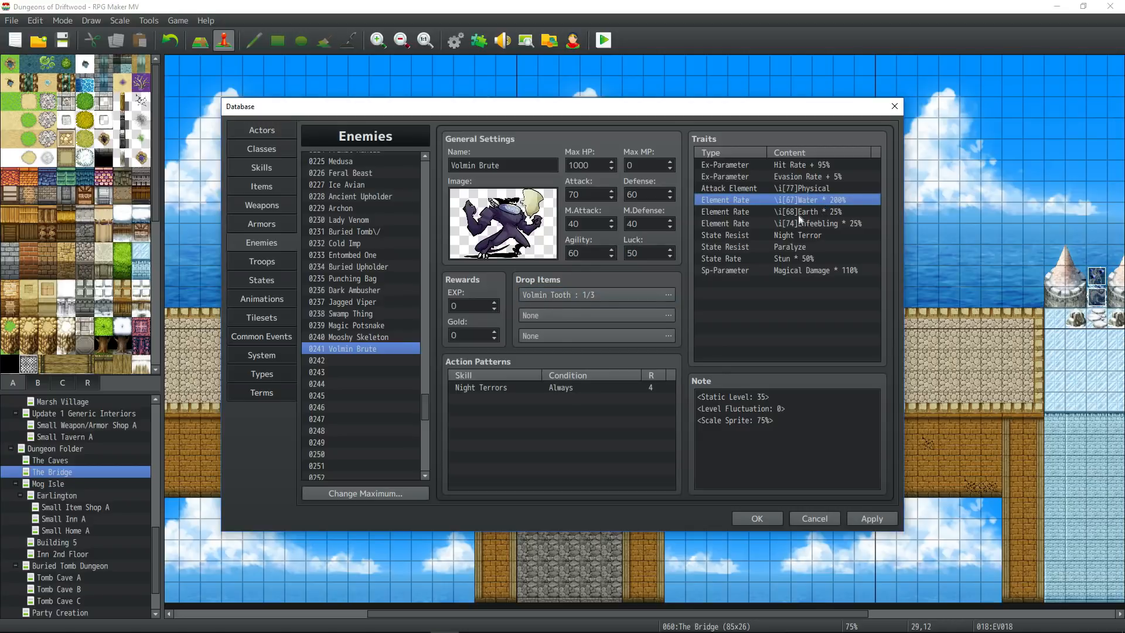
pyautogui.click(798, 214)
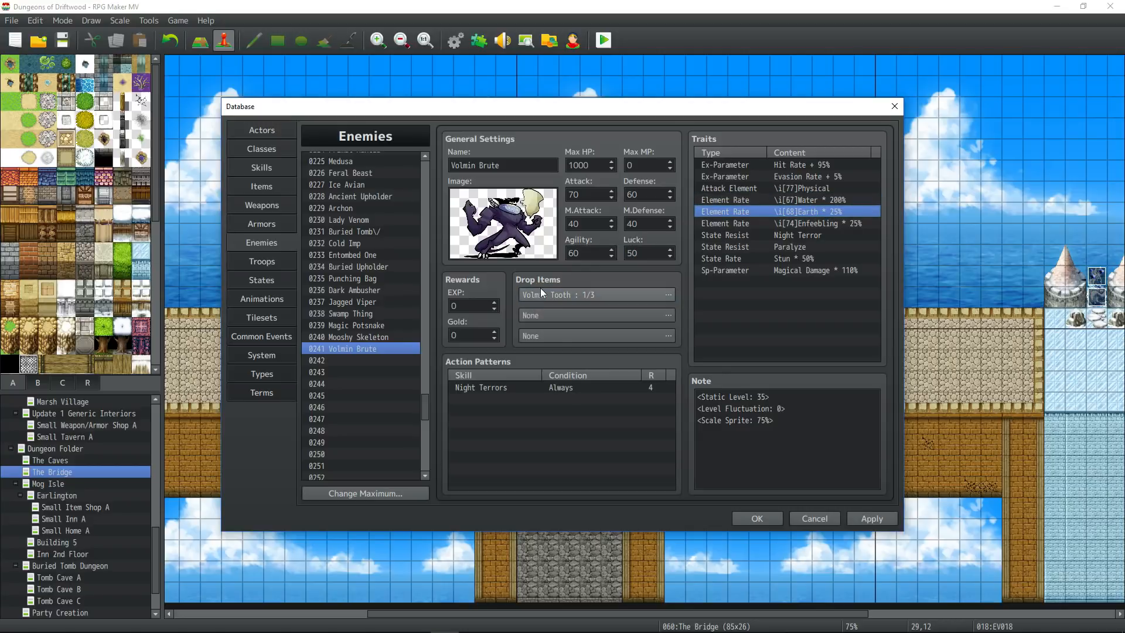
# Step: Set the Volmin Brute enemy's EXP reward to 100
pyautogui.doubleClick(475, 333)
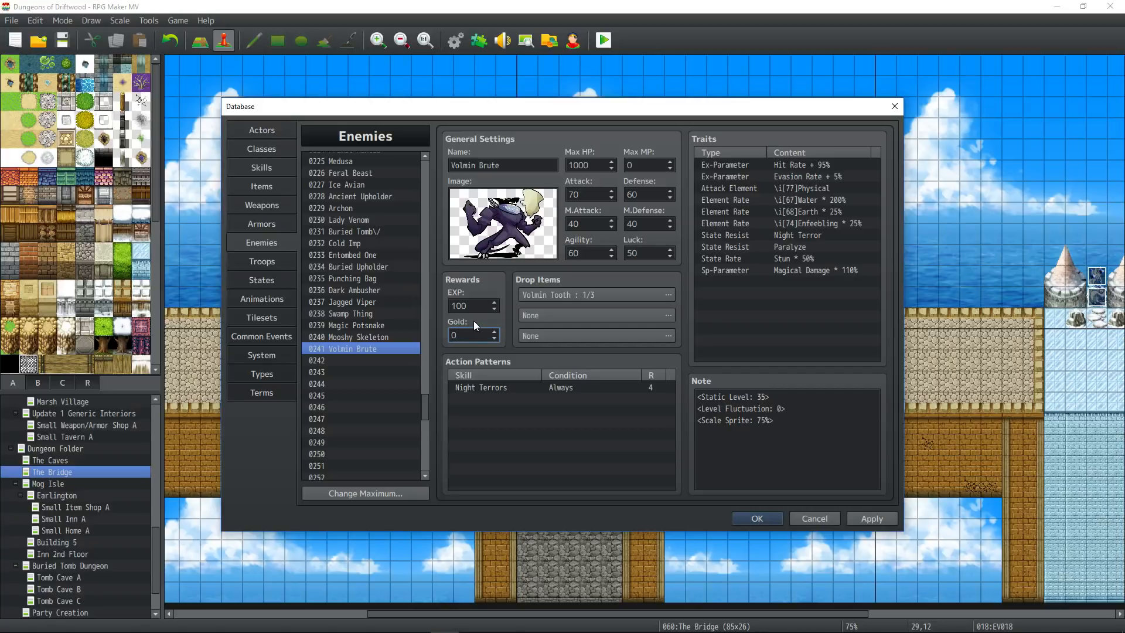
pyautogui.click(544, 414)
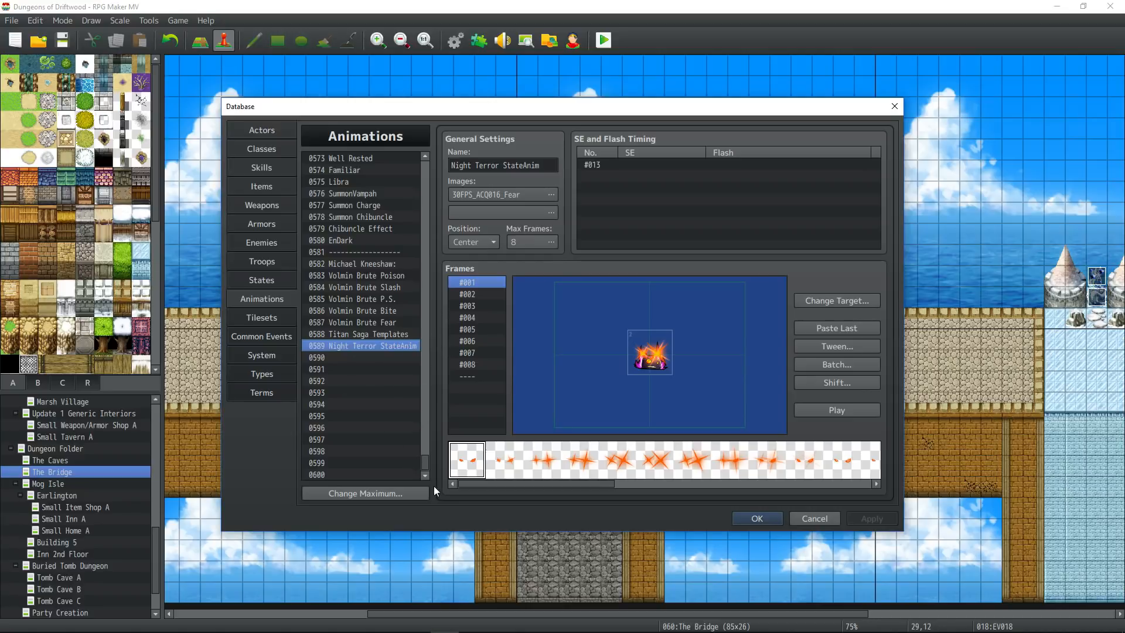
# Step: Copy the existing Torrent animation into the empty animation slot 0590
pyautogui.moveTo(423, 462); pyautogui.dragTo(430, 316)
pyautogui.click(383, 285)
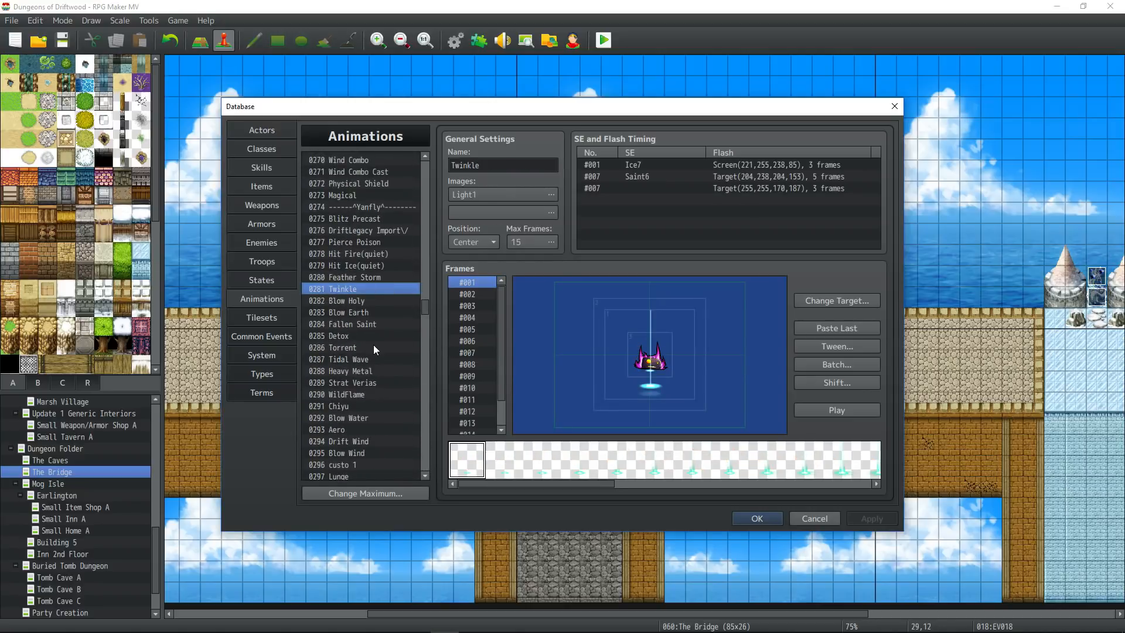
pyautogui.scroll(2, 374, 345)
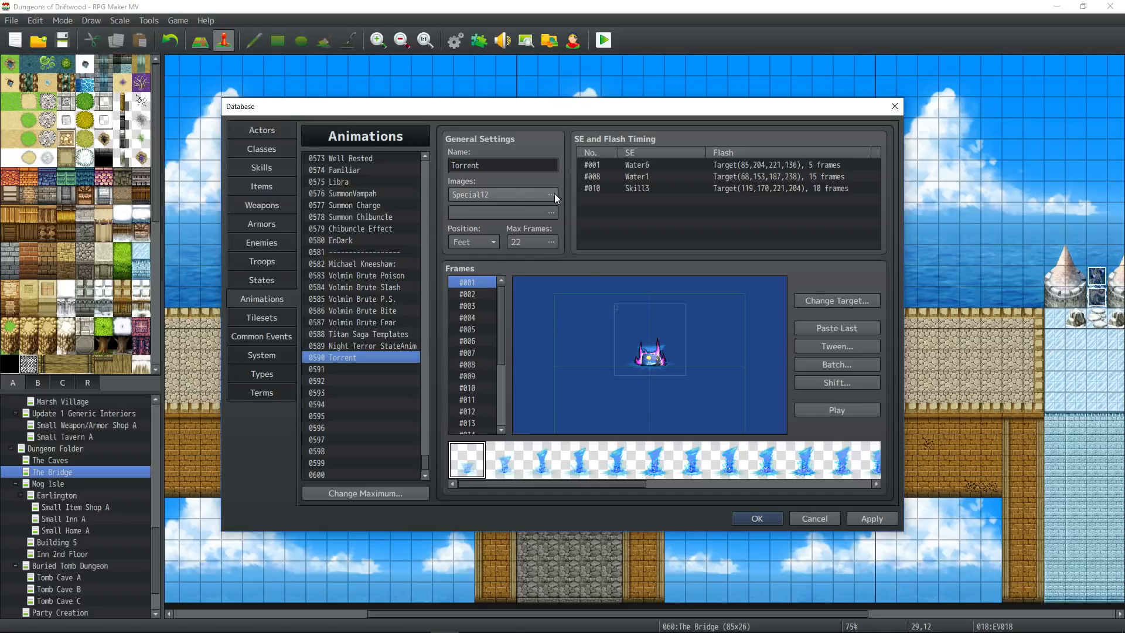
# Step: Change the copied Torrent animation's first image to 30FPS_ACQ016_Fear with a hue of 2
pyautogui.doubleClick(469, 194)
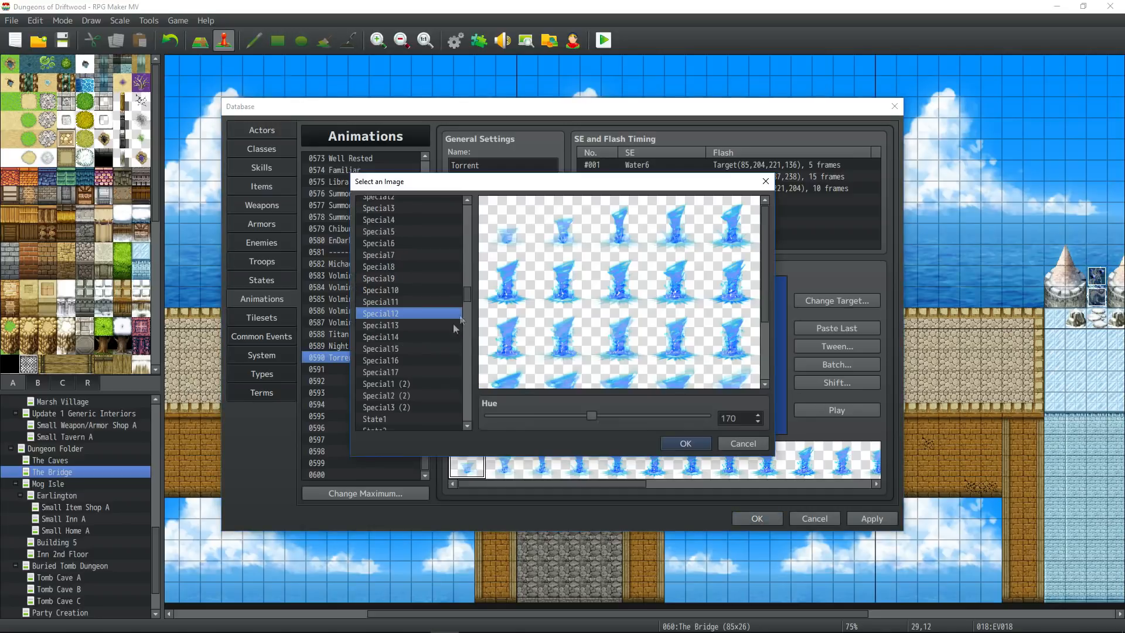
pyautogui.moveTo(467, 293); pyautogui.dragTo(467, 209)
pyautogui.click(415, 217)
pyautogui.doubleClick(414, 226)
pyautogui.doubleClick(519, 199)
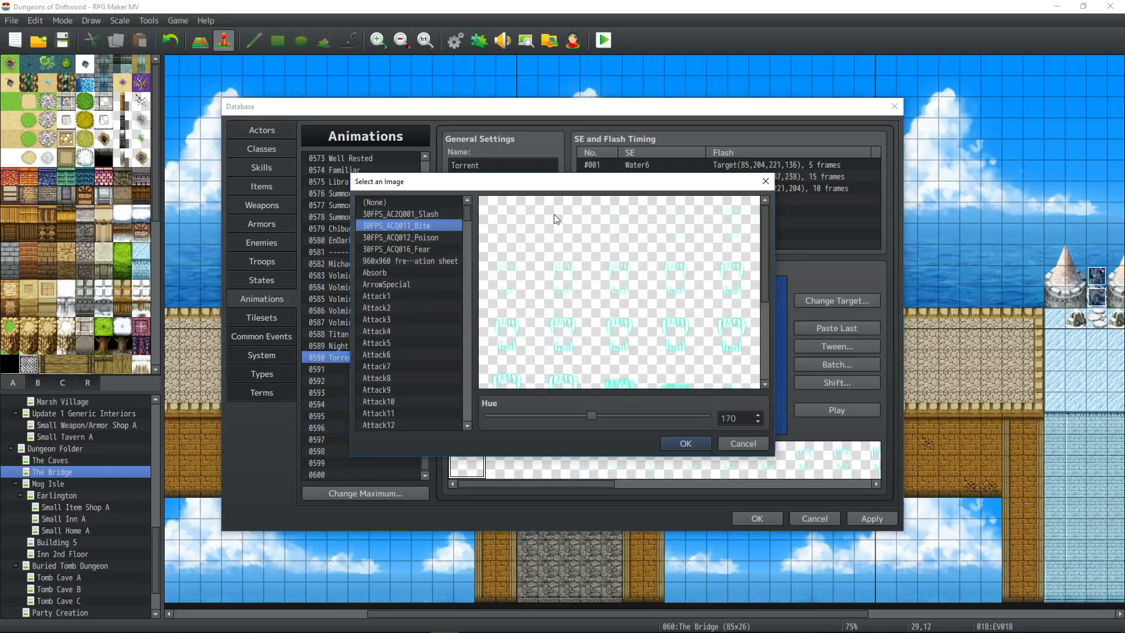
pyautogui.click(424, 249)
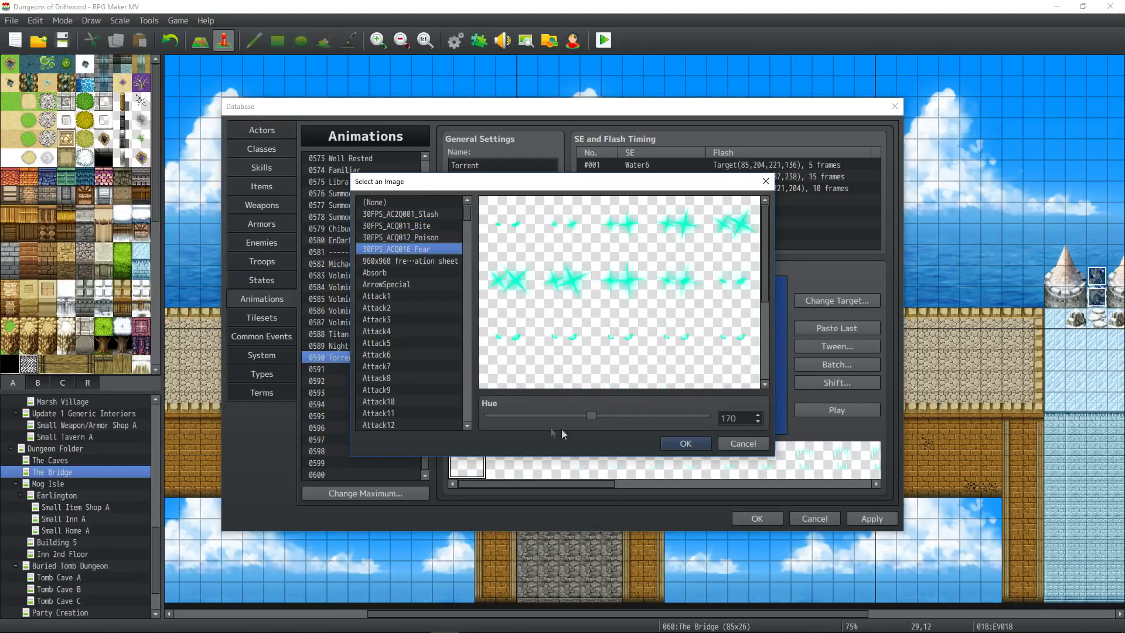
pyautogui.moveTo(591, 415); pyautogui.dragTo(491, 415)
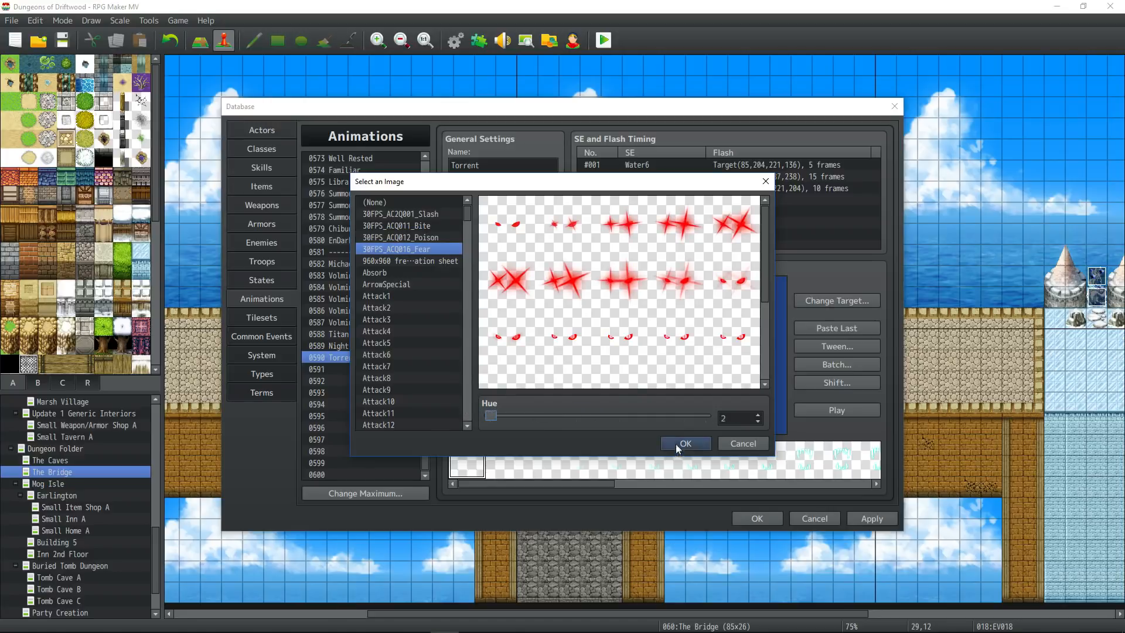
pyautogui.click(676, 444)
# Step: Rename the animation in slot 0590 Night Terror with sound effects Wolf, Monster2 (2) and Skill1, apply the changes, and preview it
pyautogui.click(836, 410)
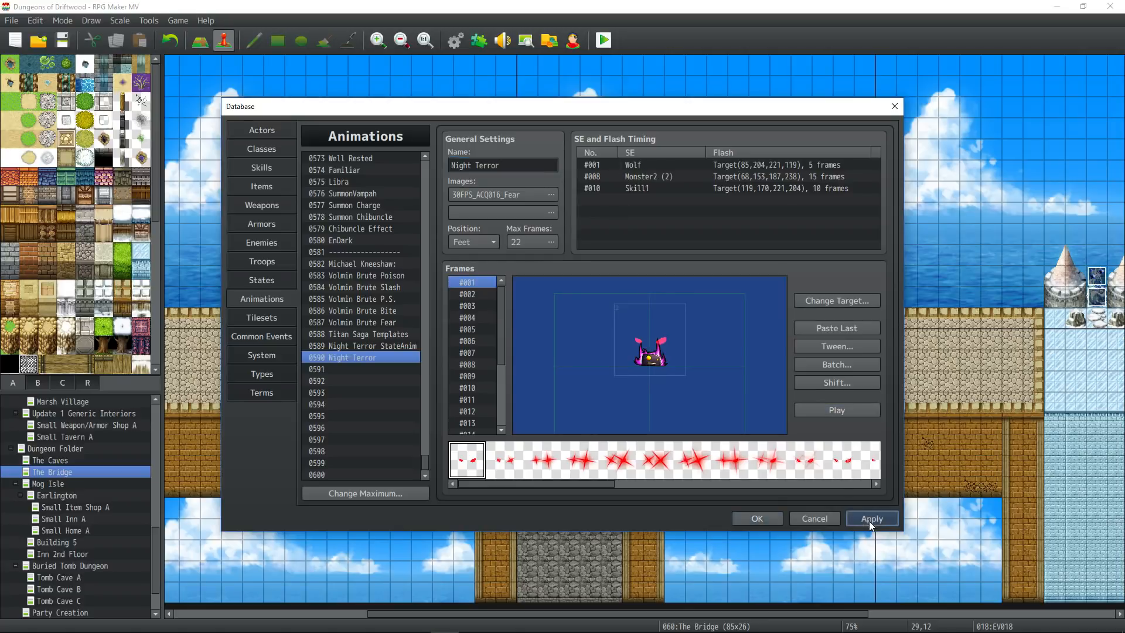
pyautogui.click(870, 519)
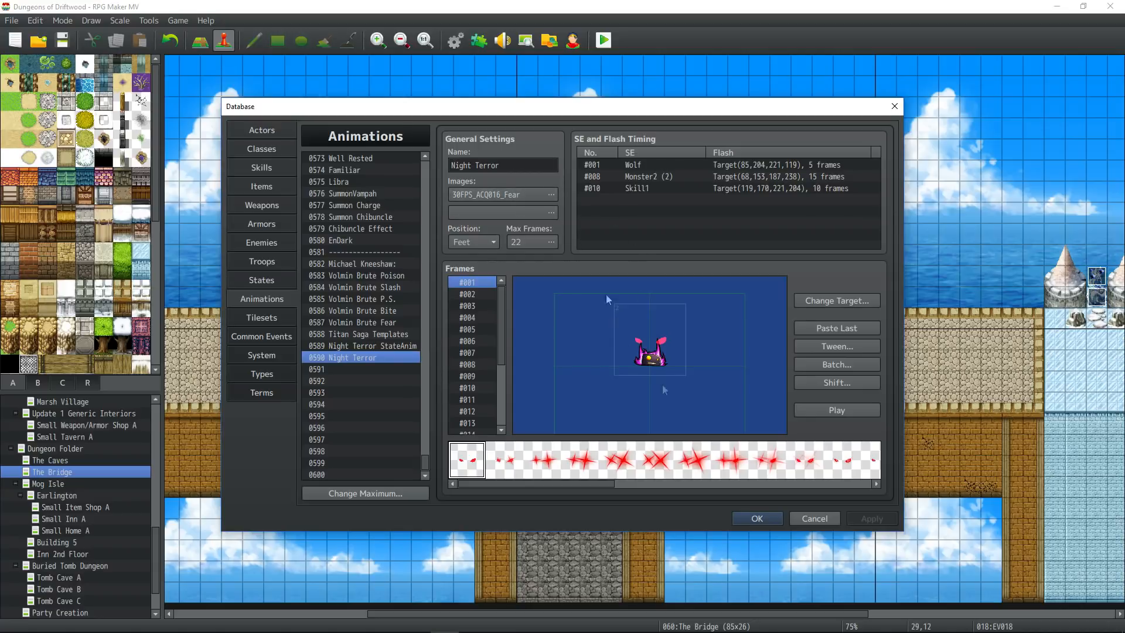
pyautogui.click(863, 410)
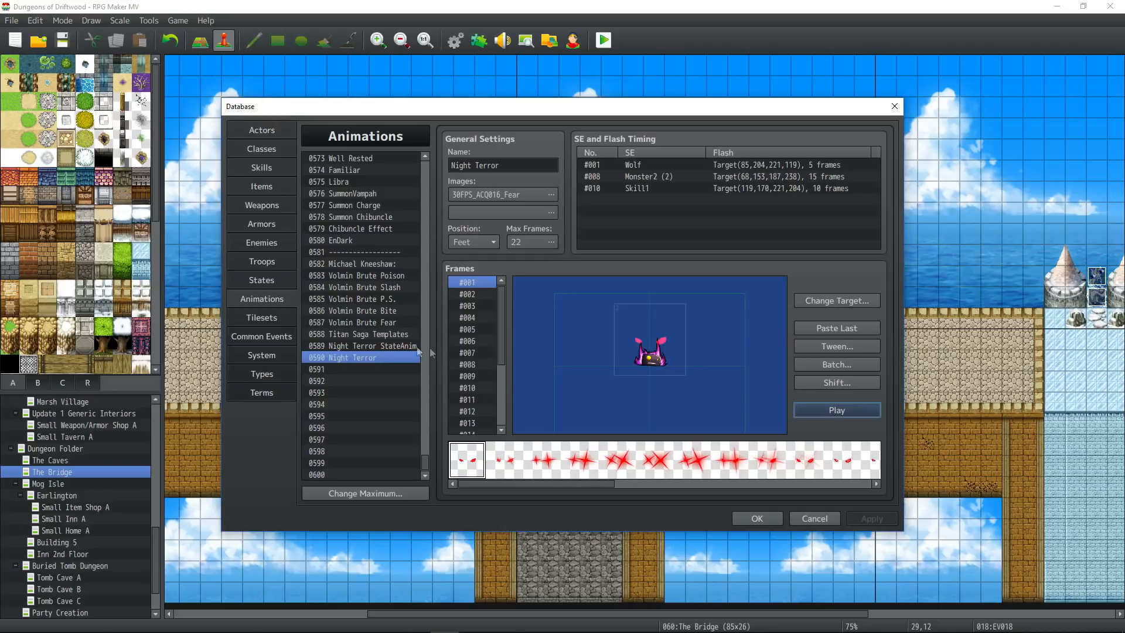
# Step: Assign the animation 0590 Night Terror to the Night Terrors skill and save the database changes
pyautogui.click(256, 169)
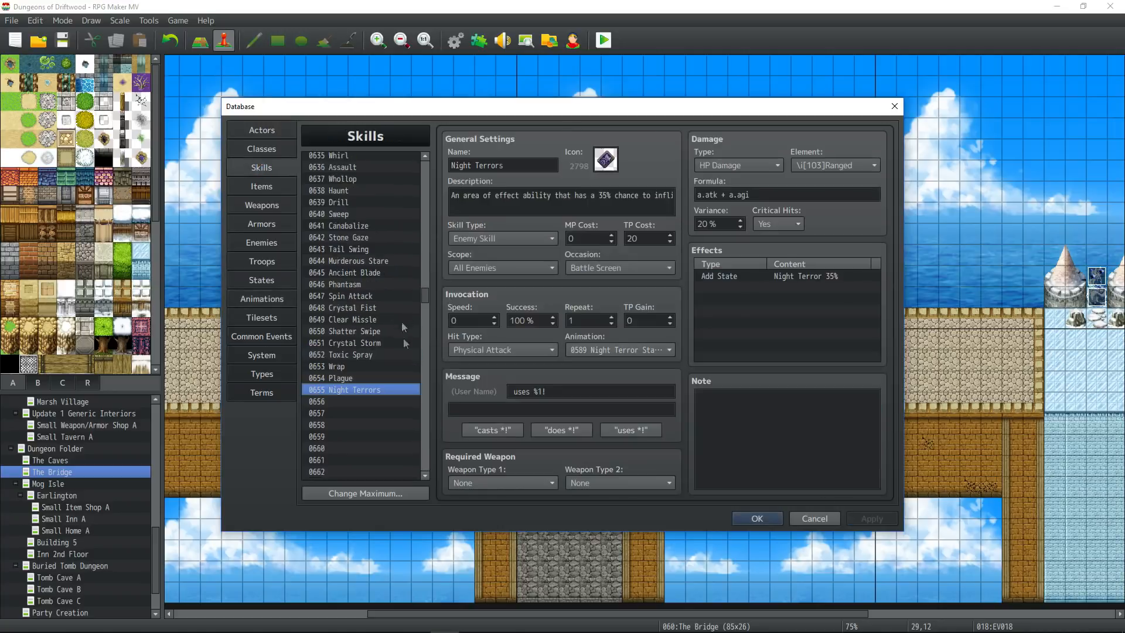
pyautogui.click(648, 349)
pyautogui.scroll(10, 672, 556)
pyautogui.scroll(-20, 673, 556)
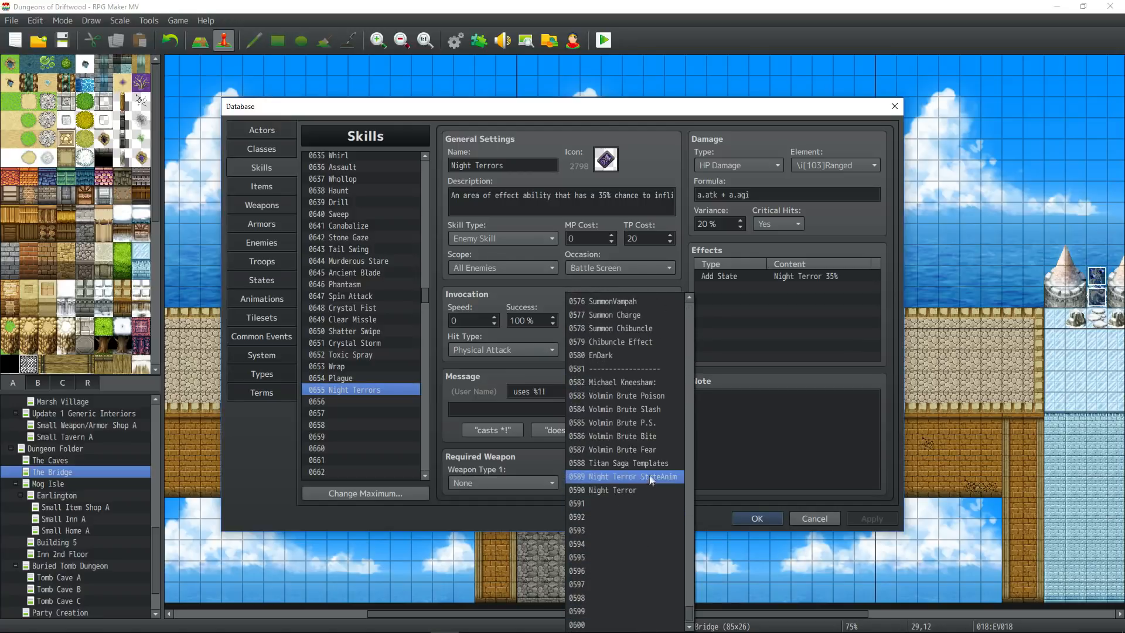
pyautogui.click(642, 489)
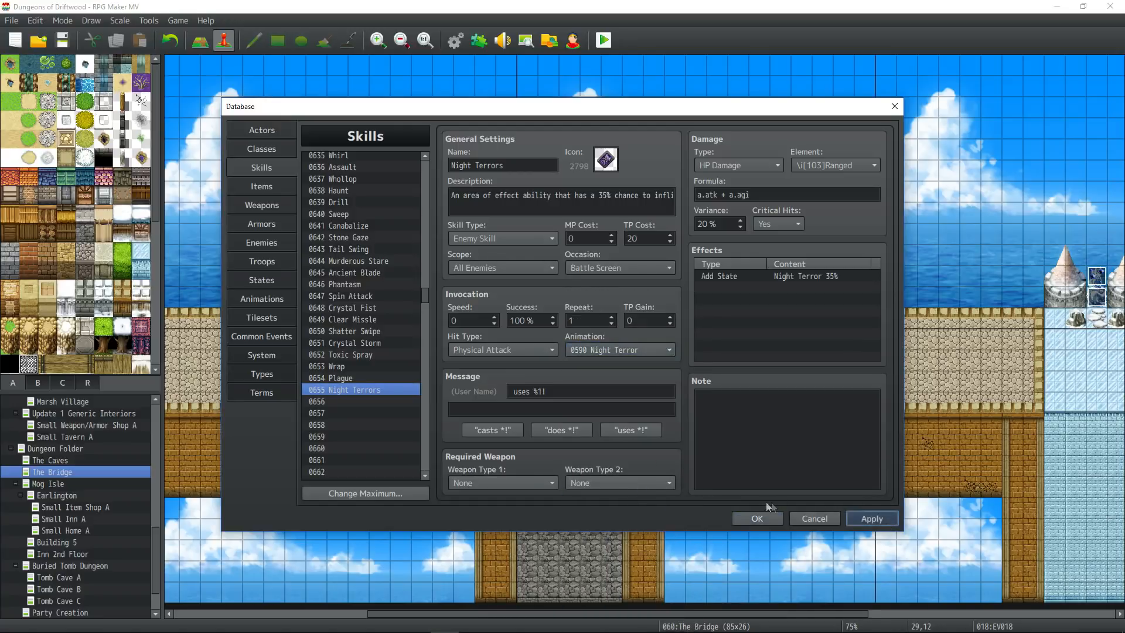
pyautogui.click(756, 517)
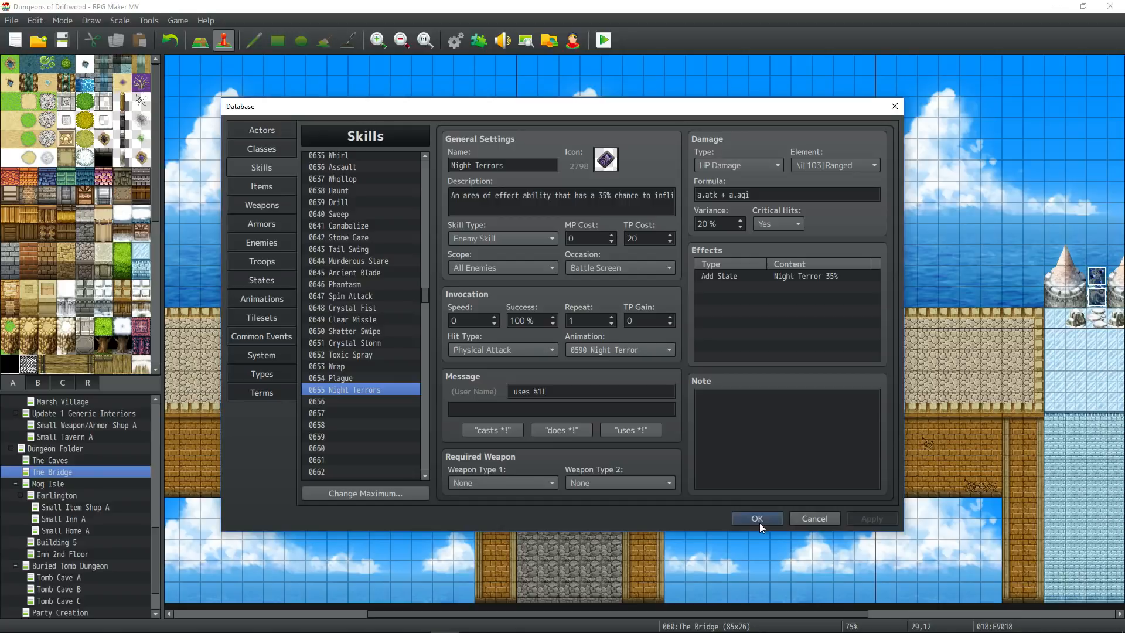
pyautogui.click(757, 518)
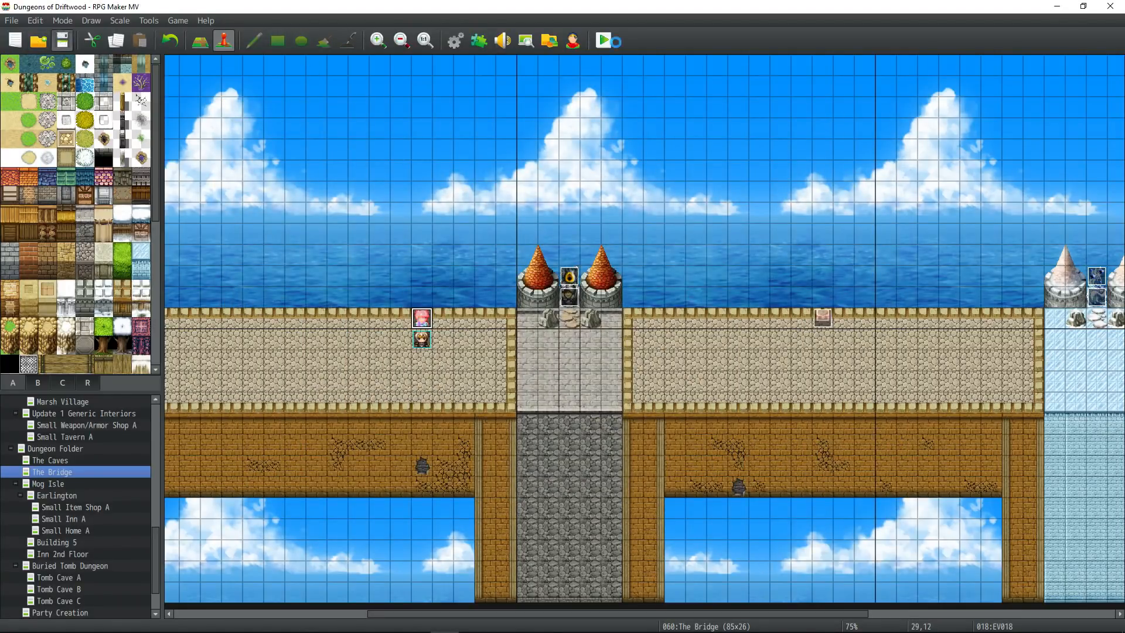
# Step: Playtest the game and attack the Volmin Brute in battle to check its behaviour and the Night Terrors skill
pyautogui.click(603, 40)
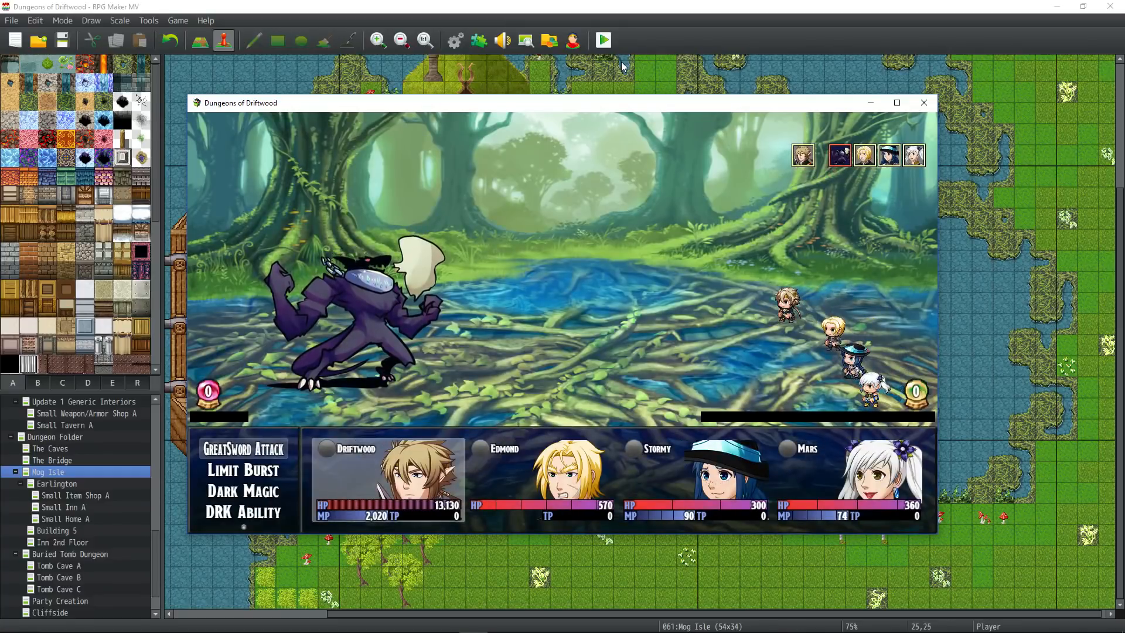
pyautogui.press('Return')
pyautogui.press('Return')
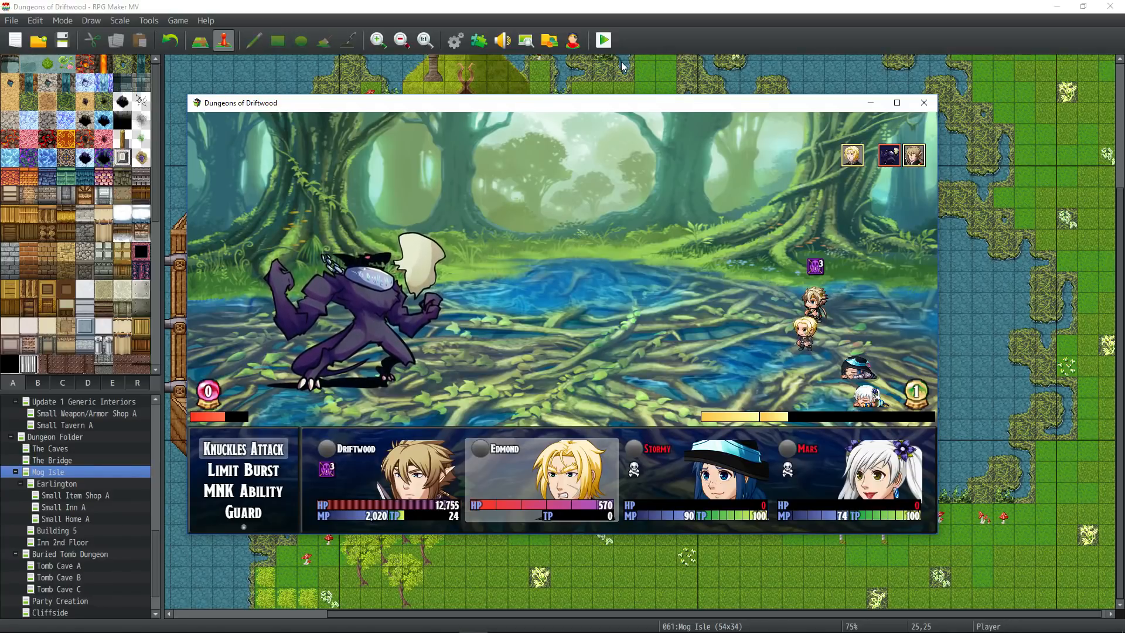
pyautogui.press('Return')
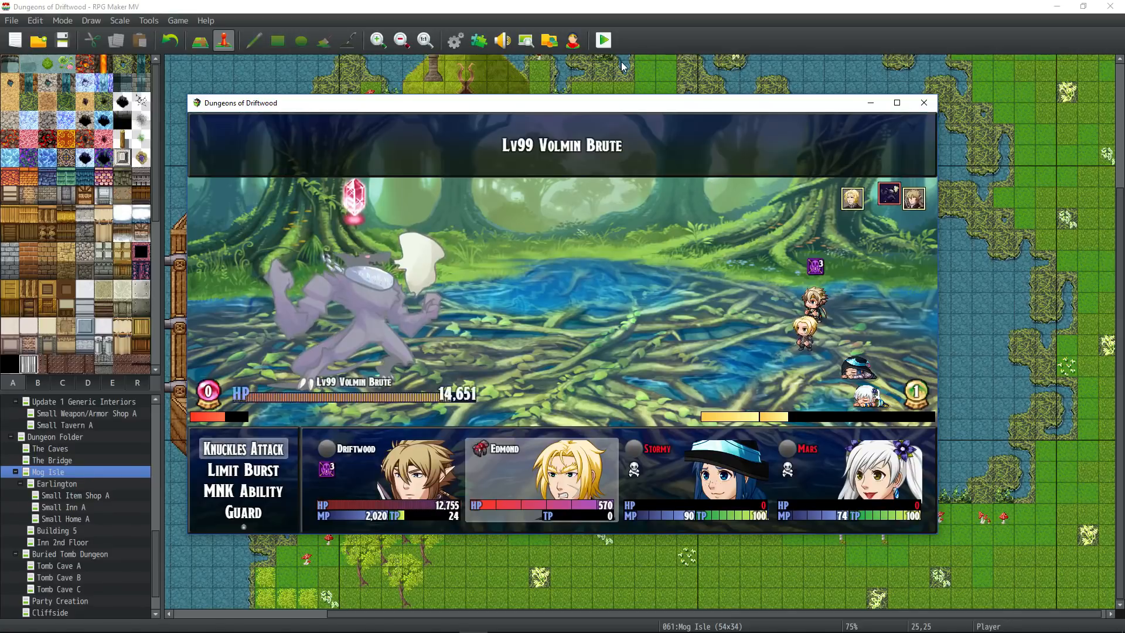
pyautogui.press('Return')
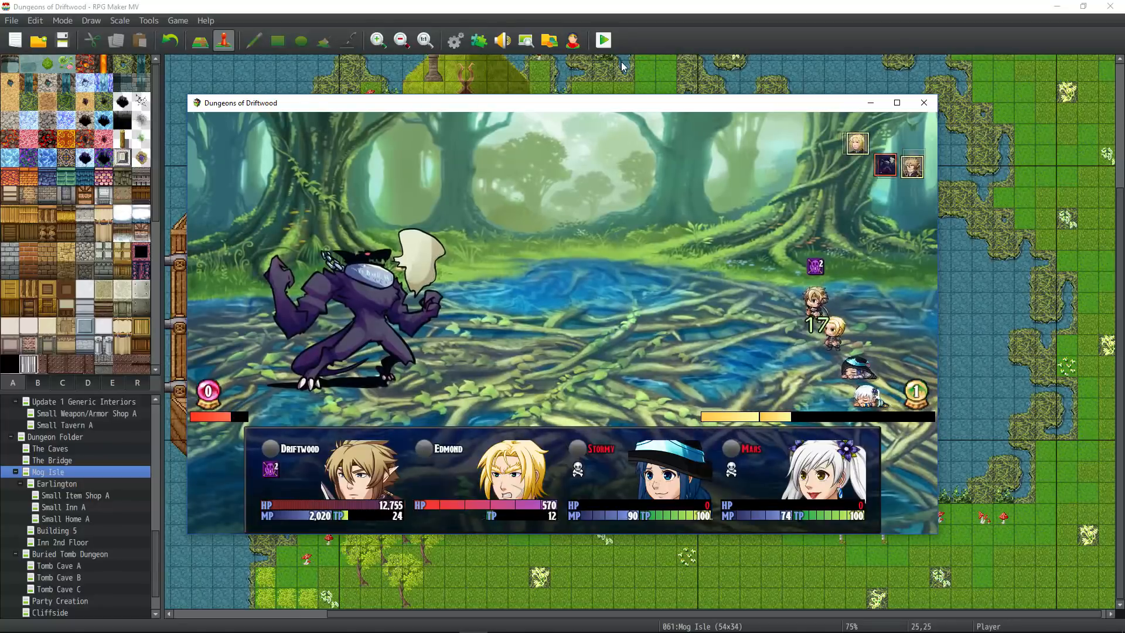
pyautogui.press('Return')
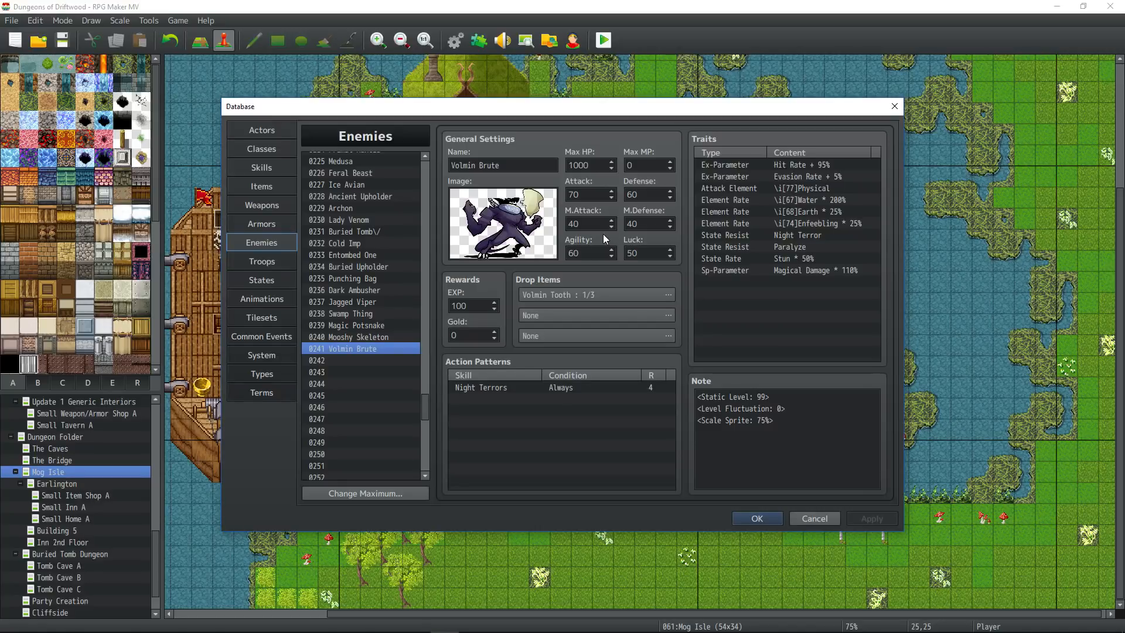
# Step: Create the enemy skill Uppercut in slot 0656 with icon 1390, scope 1 Enemy and occasion Battle Screen
pyautogui.click(351, 360)
pyautogui.click(358, 352)
pyautogui.click(261, 167)
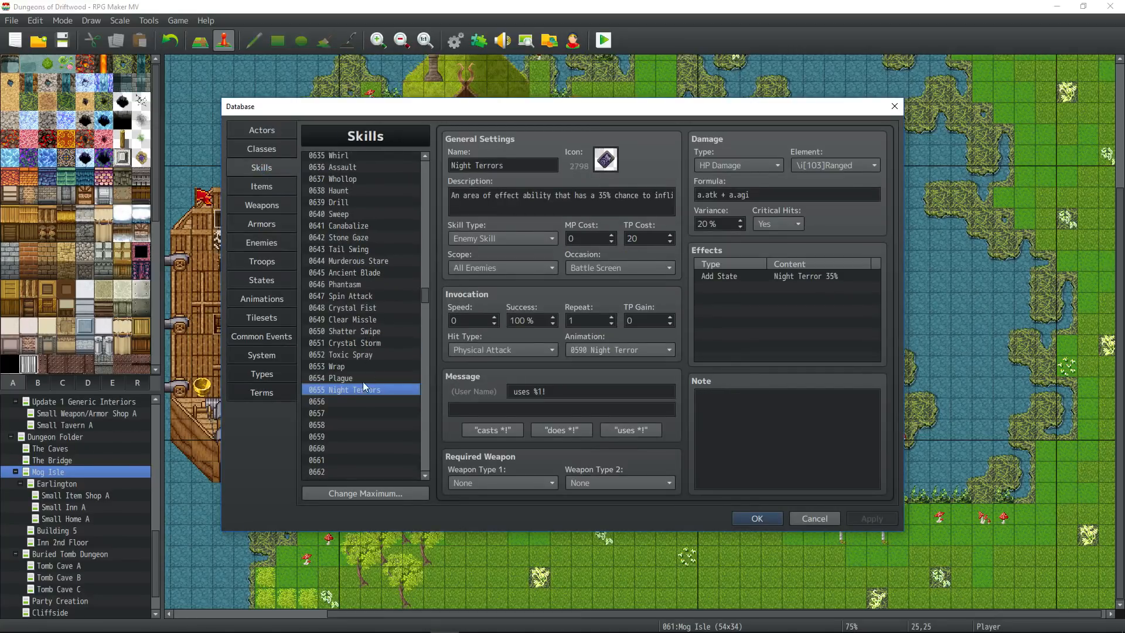
pyautogui.click(352, 401)
pyautogui.click(502, 267)
pyautogui.click(495, 297)
pyautogui.click(597, 267)
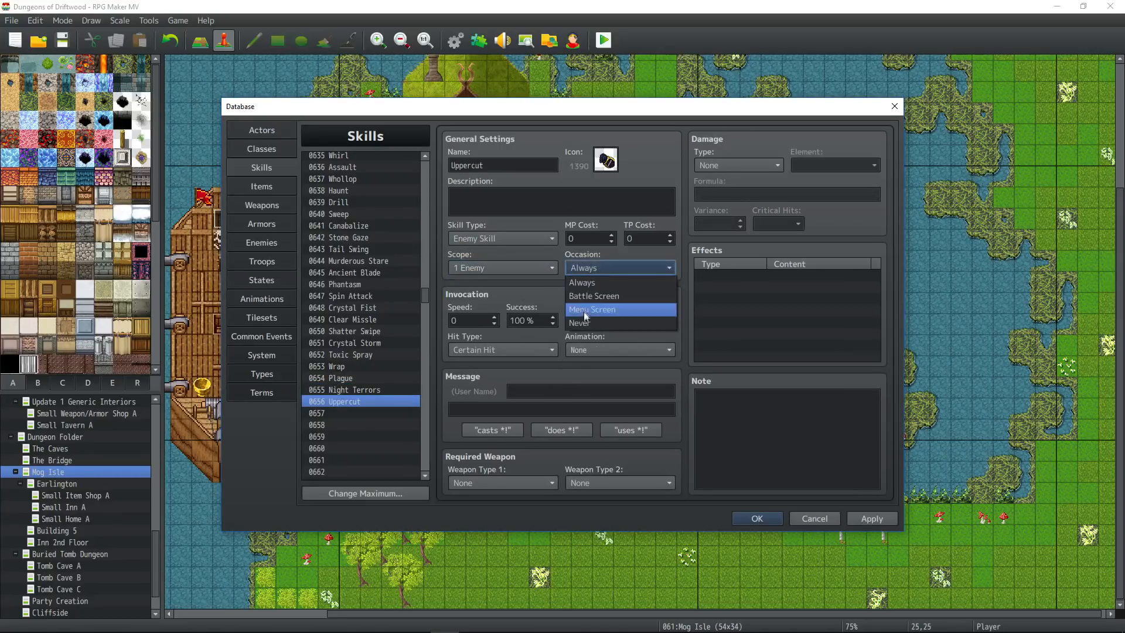
pyautogui.click(592, 290)
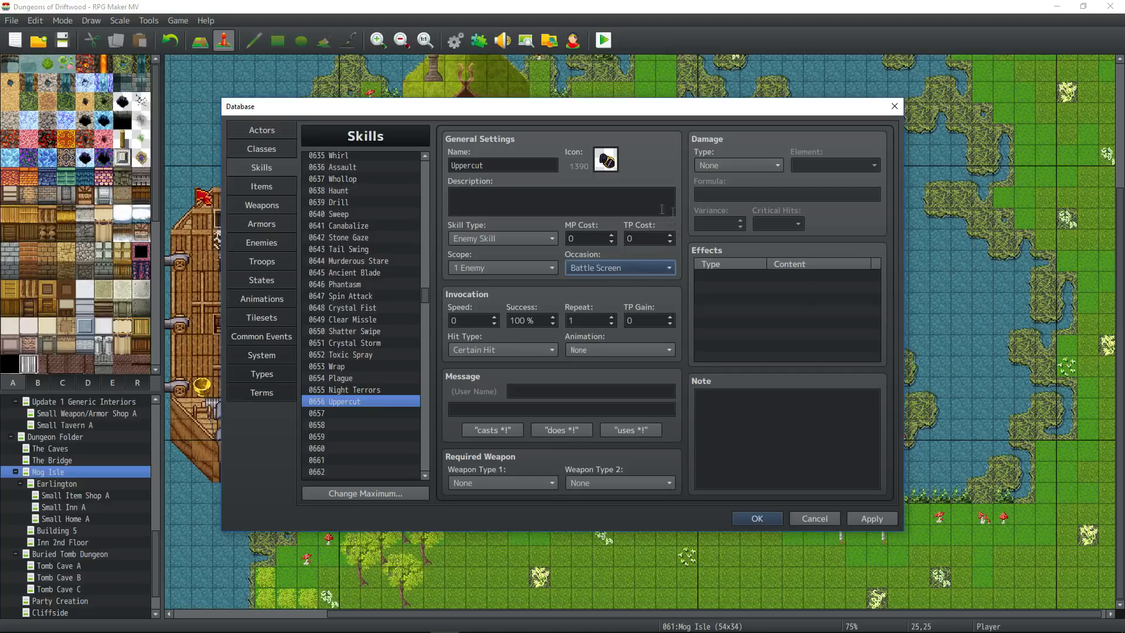
# Step: Set Uppercut's TP gain to 10 and its description to "A basic attack for a Volmin Brute. Upward swing."
pyautogui.doubleClick(650, 318)
pyautogui.write('10')
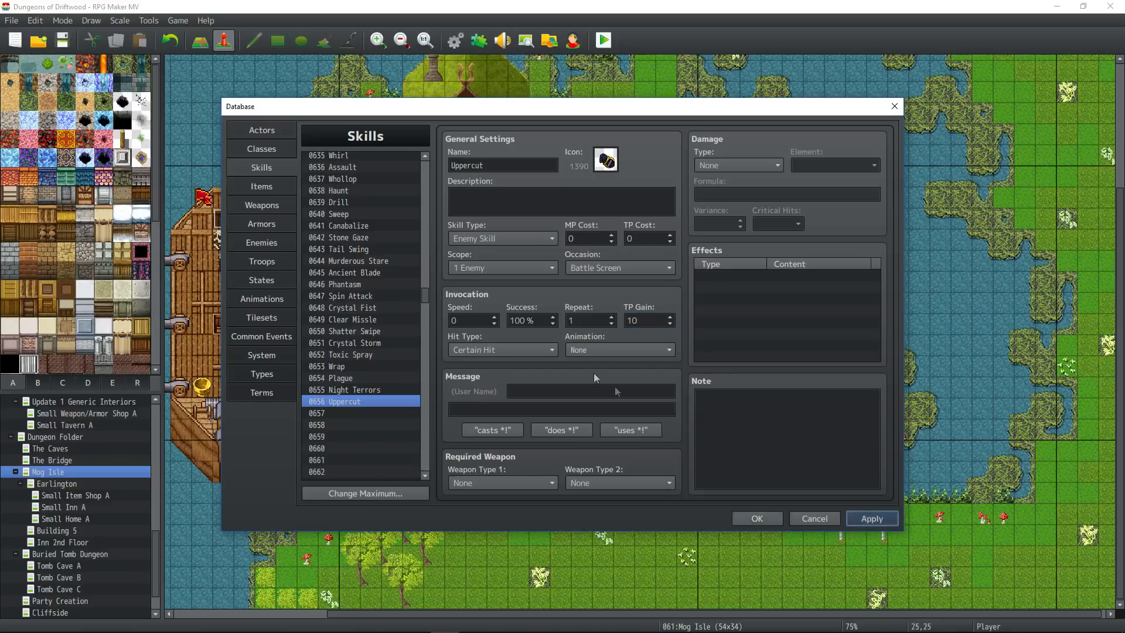
pyautogui.click(523, 191)
pyautogui.write('A basic attack for a Volmin Brute. Upward swing.')
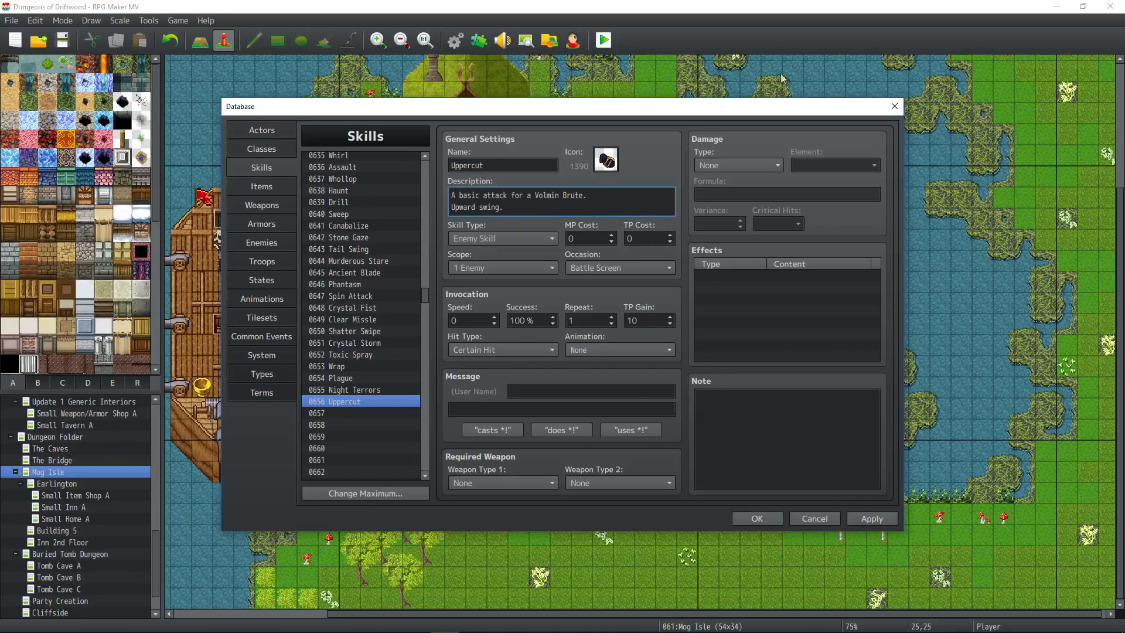
# Step: Set Uppercut's hit type to Physical Attack, leave its animation as None, add the message "uses %1!" and apply the changes
pyautogui.click(522, 349)
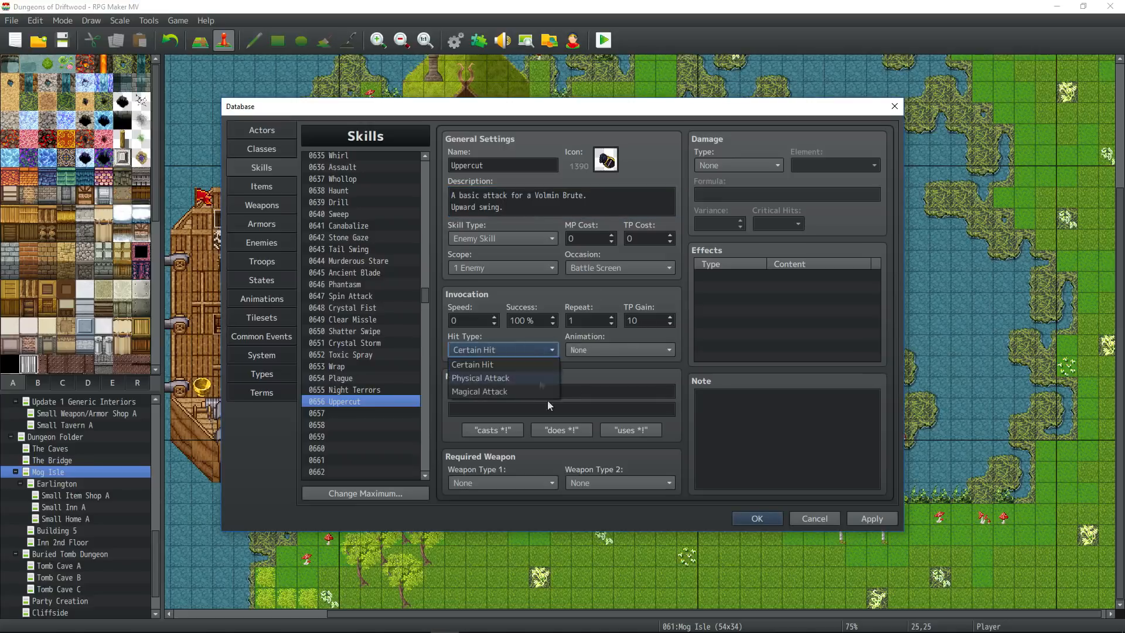
pyautogui.click(521, 377)
pyautogui.click(623, 348)
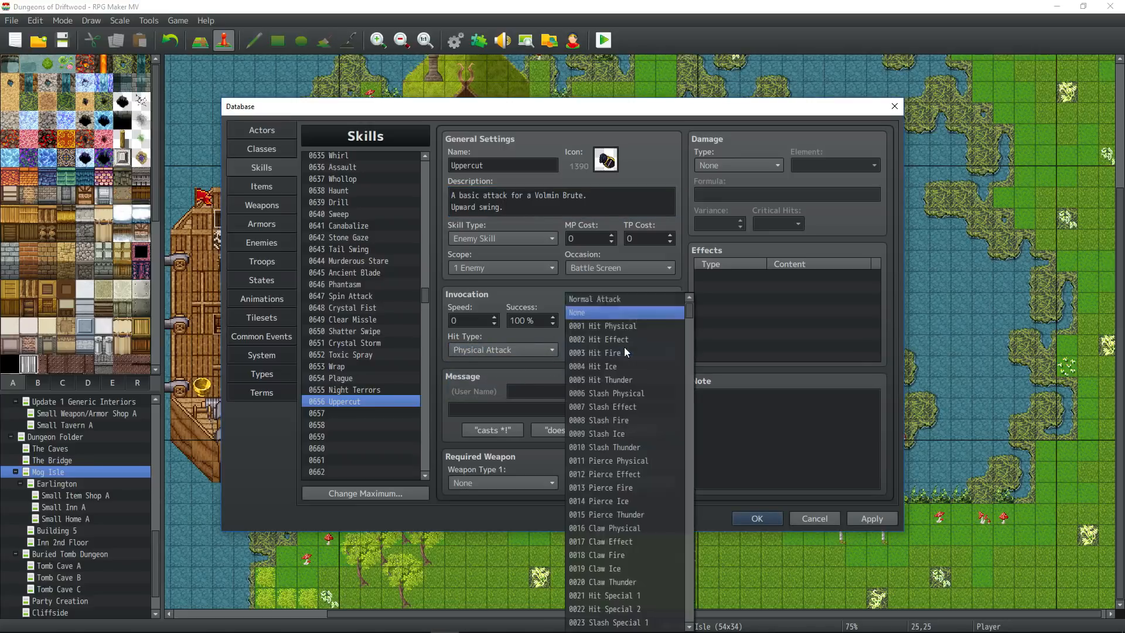
pyautogui.click(639, 298)
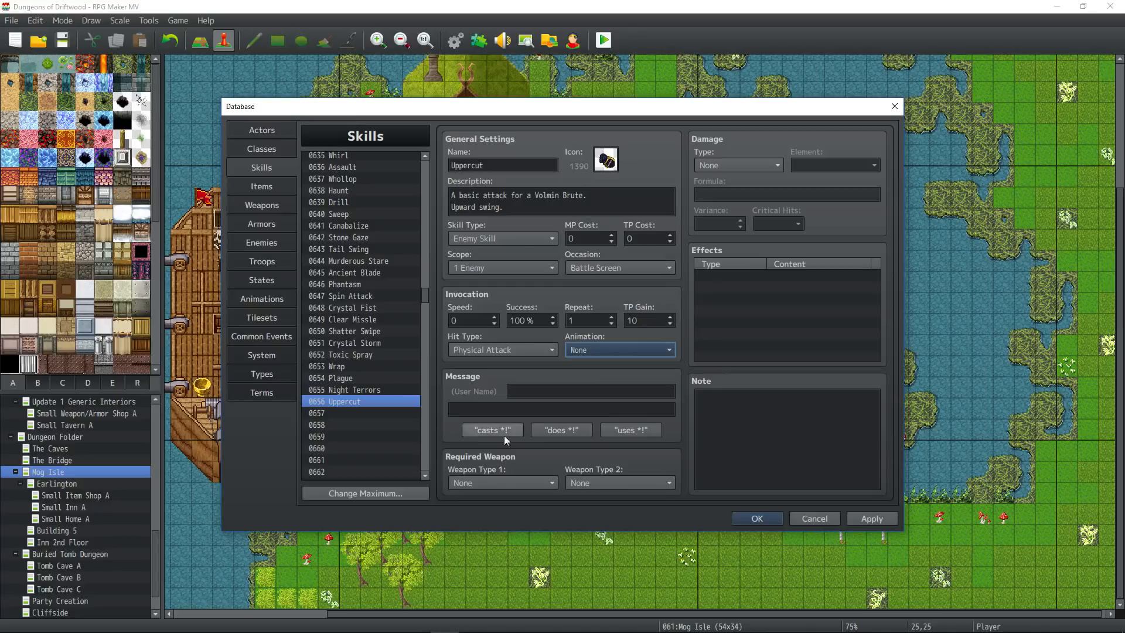
pyautogui.click(630, 430)
pyautogui.click(868, 520)
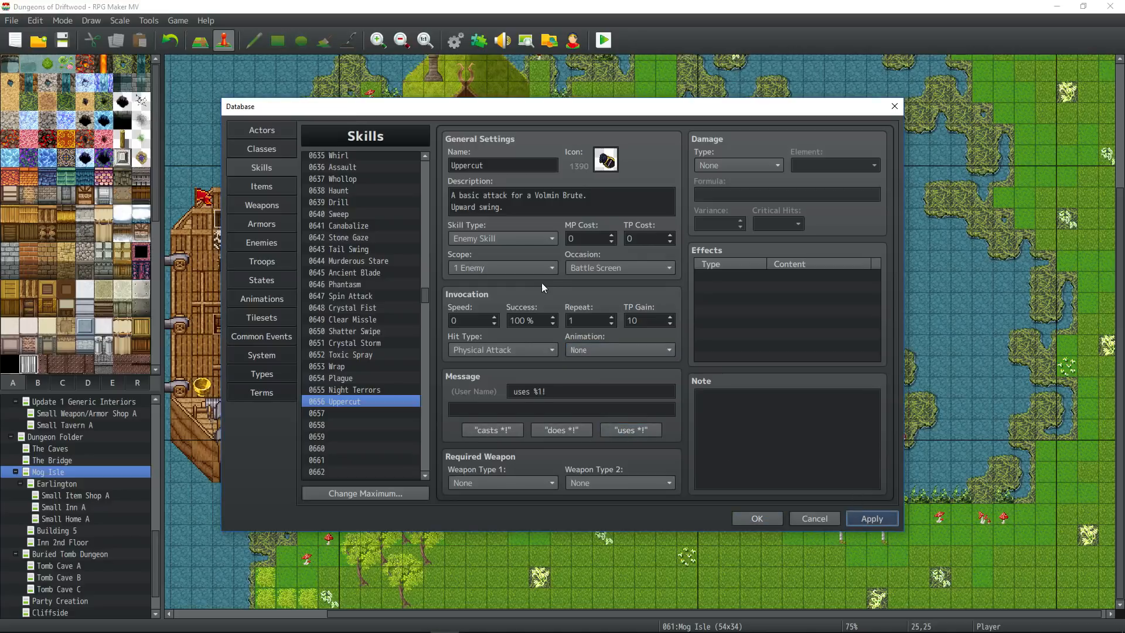
# Step: Set Uppercut's damage type to HP Damage and its element to Physical
pyautogui.click(751, 170)
pyautogui.click(731, 194)
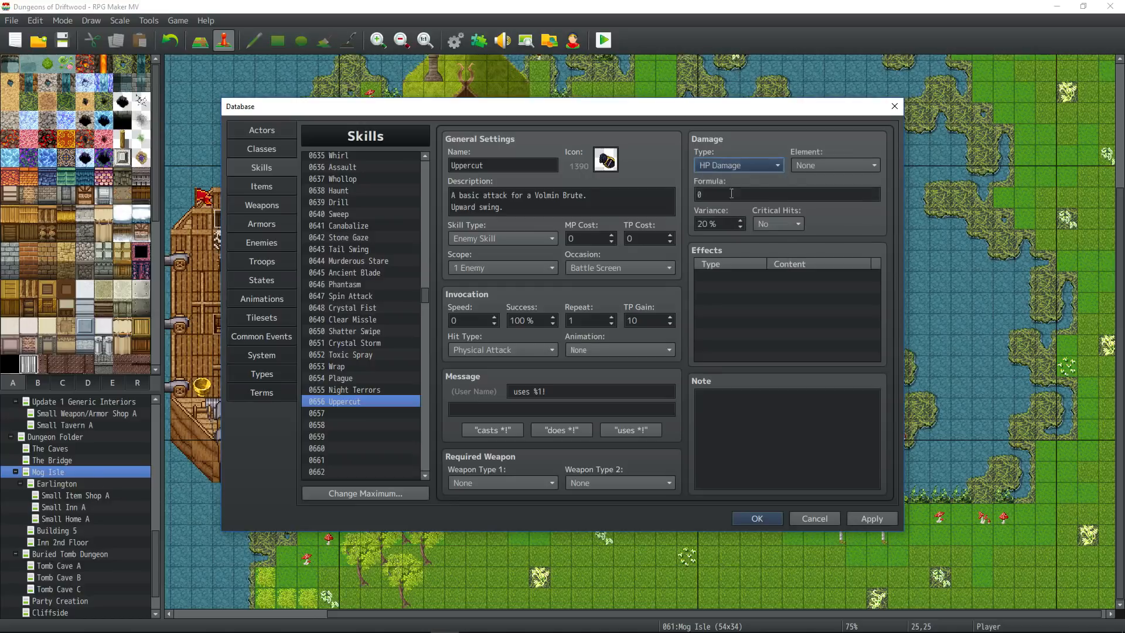
pyautogui.click(835, 165)
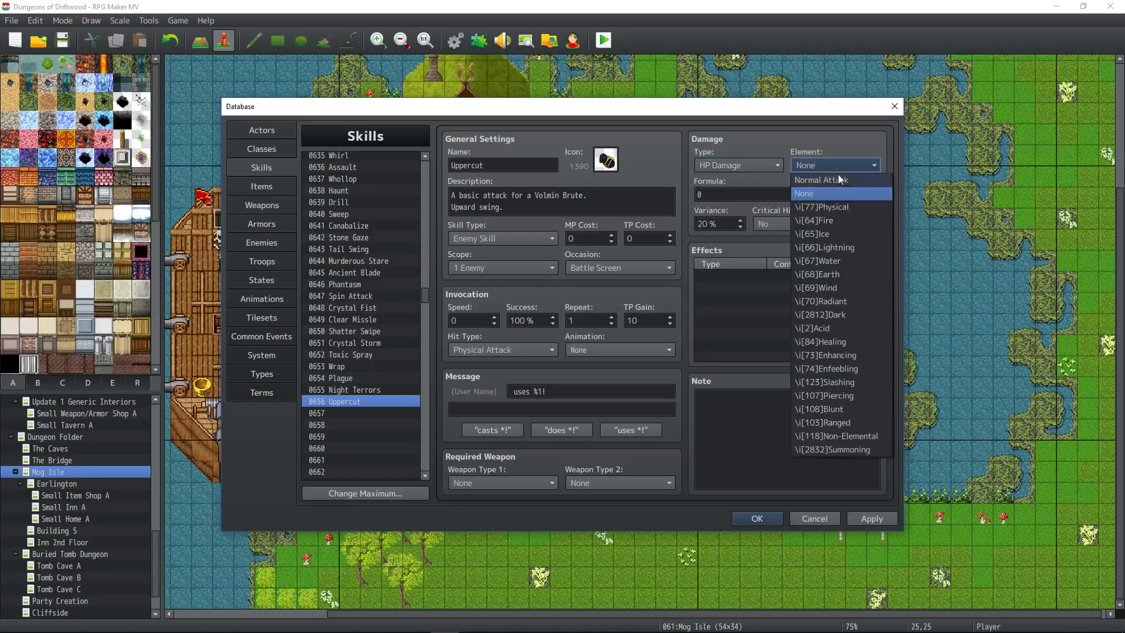
pyautogui.click(837, 206)
# Step: Set Uppercut's damage formula to a.atk * 4 + a.agi * 2 - b.def - b.luk - b.agi
pyautogui.click(742, 197)
pyautogui.write('a.atk * 4 + a.agi -')
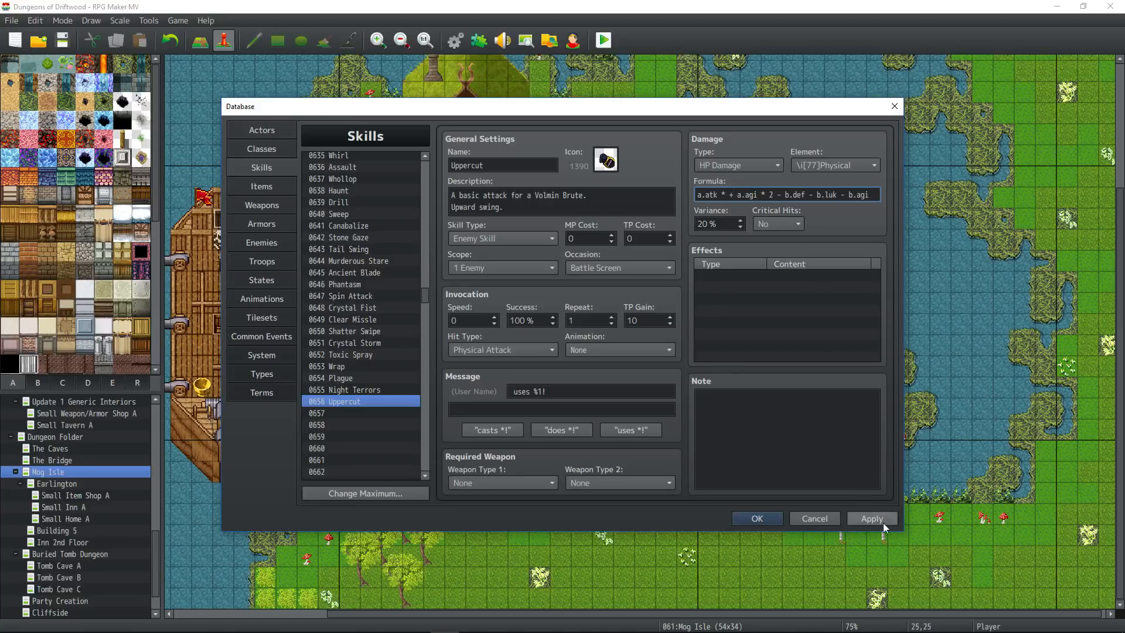
pyautogui.click(872, 519)
pyautogui.click(729, 194)
pyautogui.write('5')
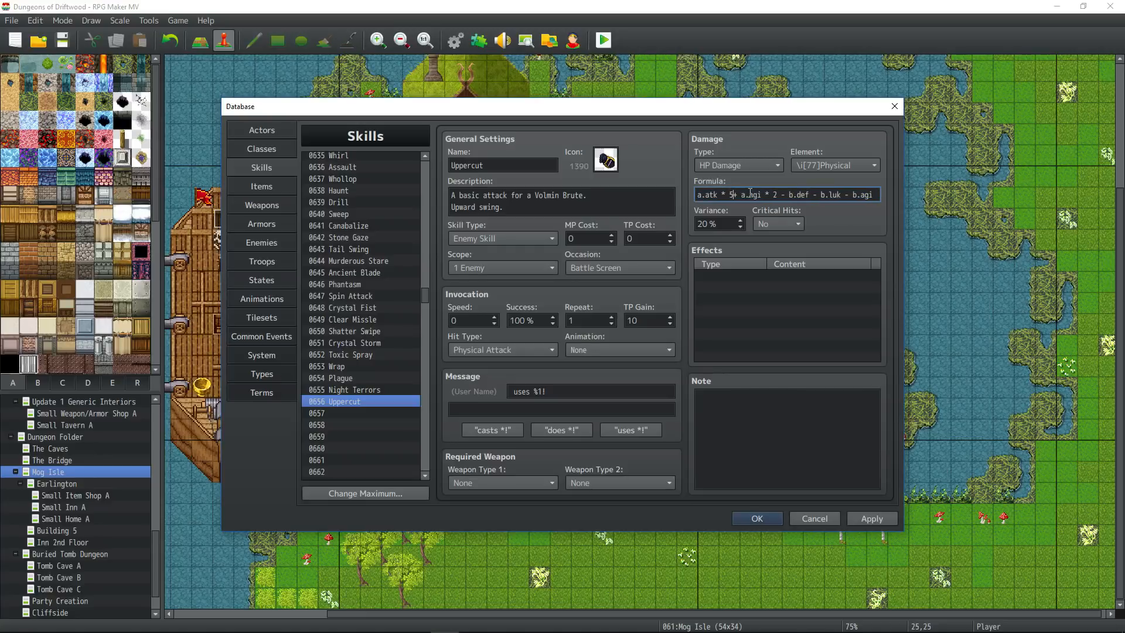
pyautogui.press('BackSpace')
pyautogui.write('4')
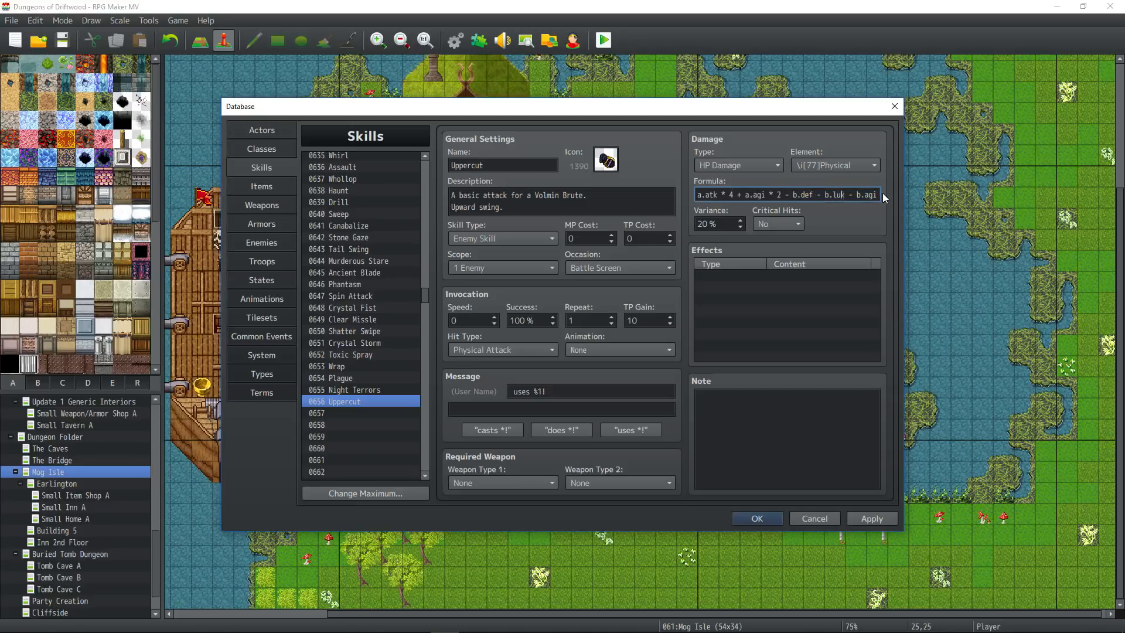
# Step: Apply the Uppercut skill changes and select the empty animation slot 0591
pyautogui.click(881, 523)
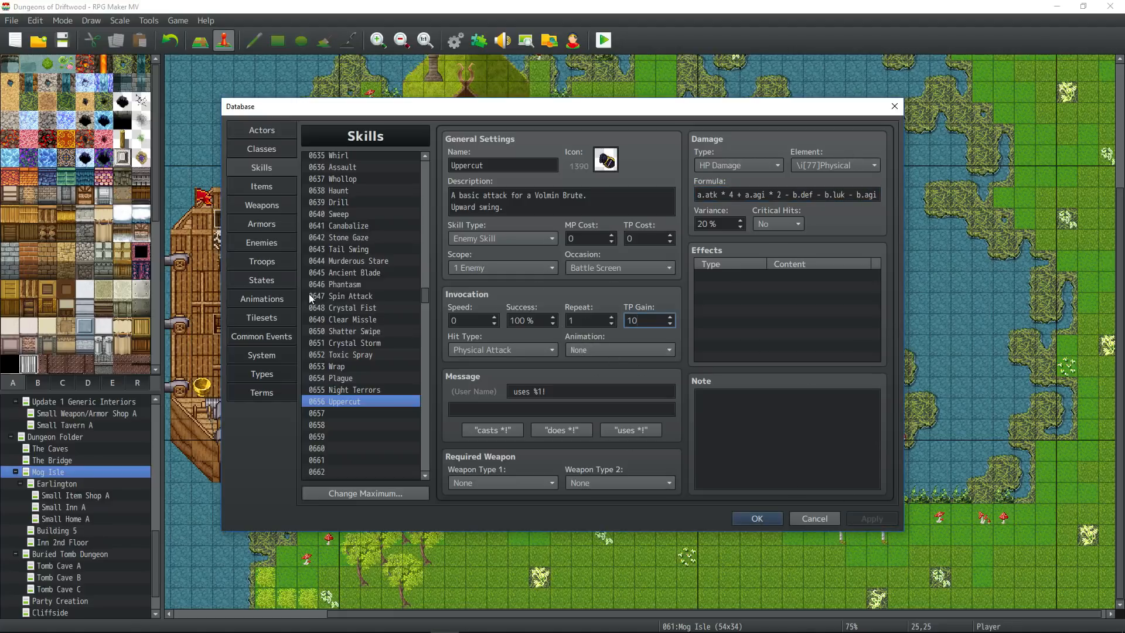
pyautogui.click(269, 299)
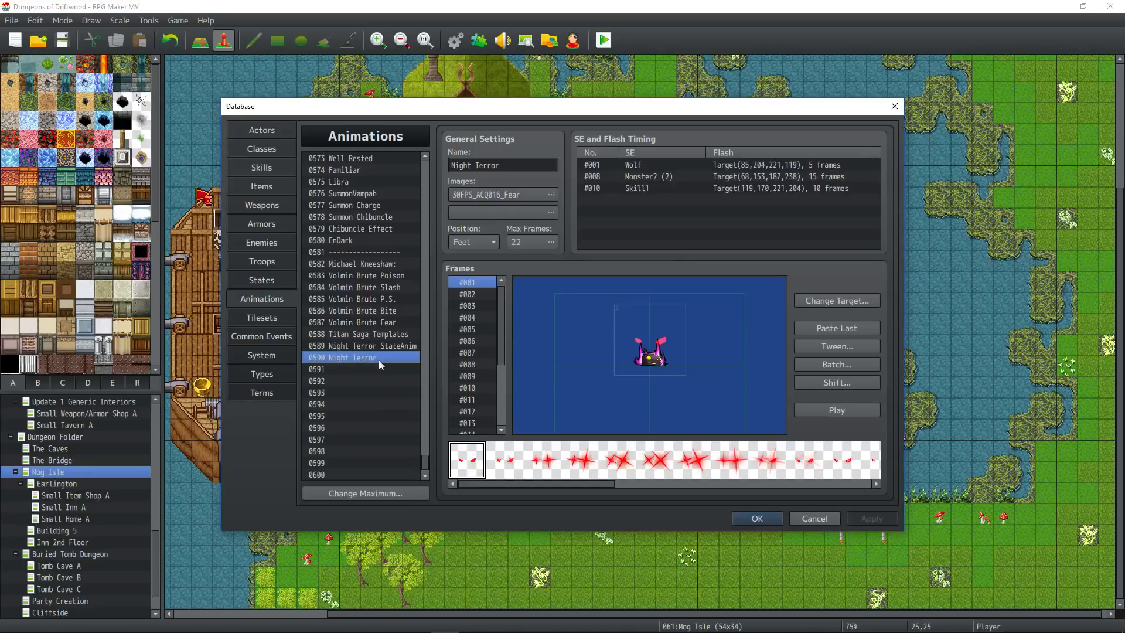
pyautogui.click(350, 371)
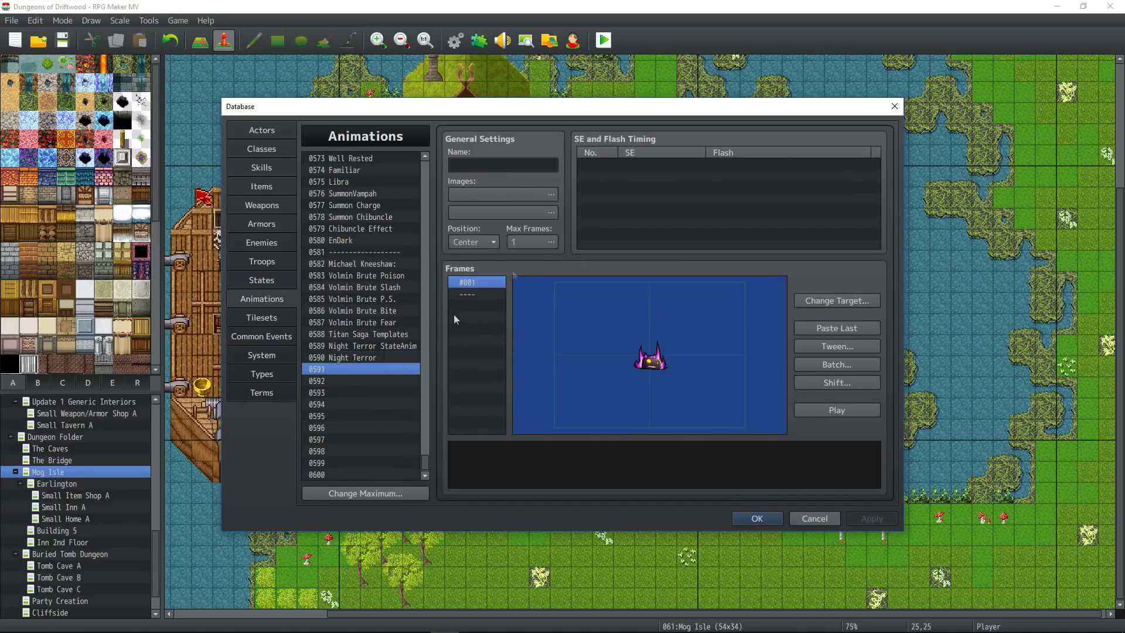
# Step: Set the first image of animation 0591 to 30FPS_AC2Q001_Slash, with its hue shifted to red-orange
pyautogui.click(546, 197)
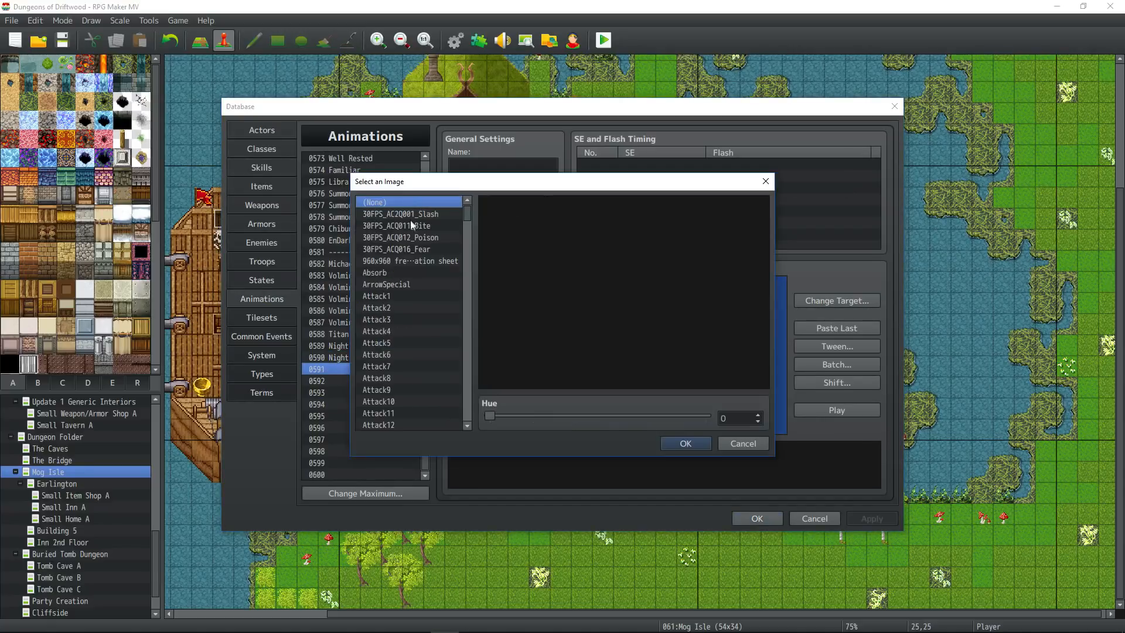
pyautogui.click(443, 237)
pyautogui.click(430, 224)
pyautogui.click(432, 203)
pyautogui.click(434, 215)
pyautogui.click(431, 226)
pyautogui.click(431, 247)
pyautogui.click(428, 259)
pyautogui.click(428, 250)
pyautogui.click(433, 226)
pyautogui.click(434, 215)
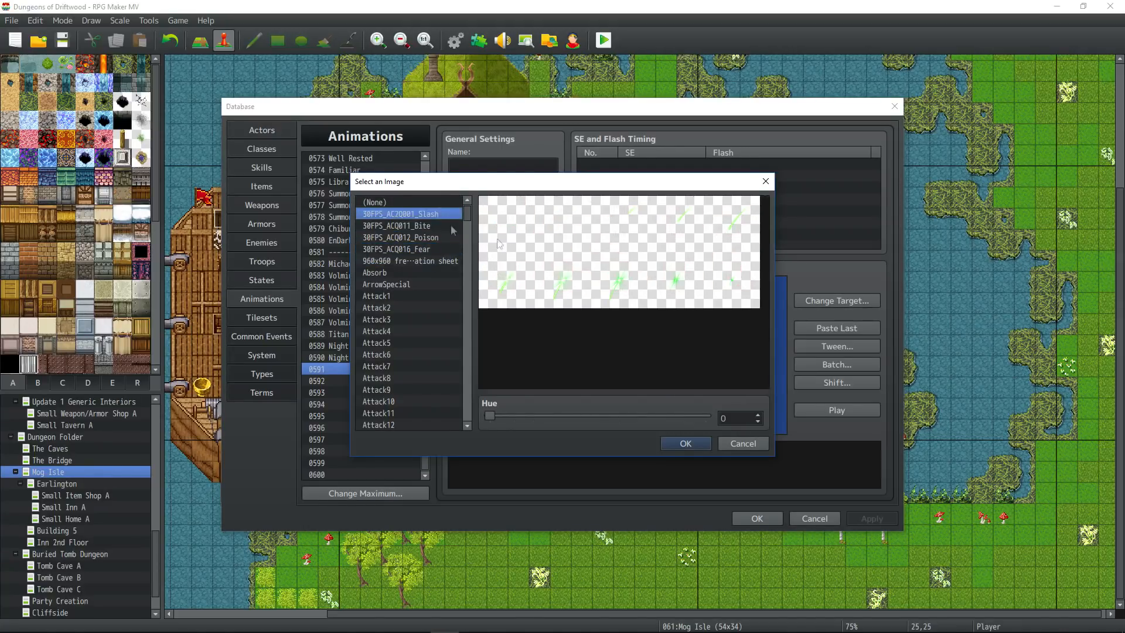
pyautogui.moveTo(494, 417); pyautogui.dragTo(659, 429)
pyautogui.click(686, 445)
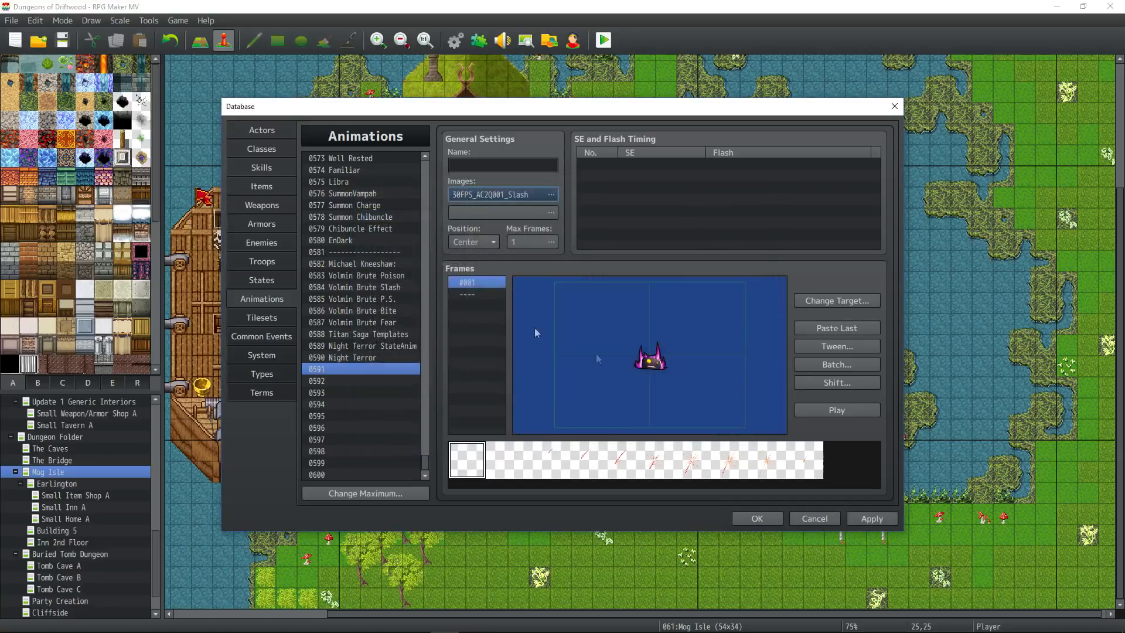
# Step: Set the second image of the animation to Blow1, with its hue shifted to orange
pyautogui.click(654, 460)
pyautogui.click(767, 463)
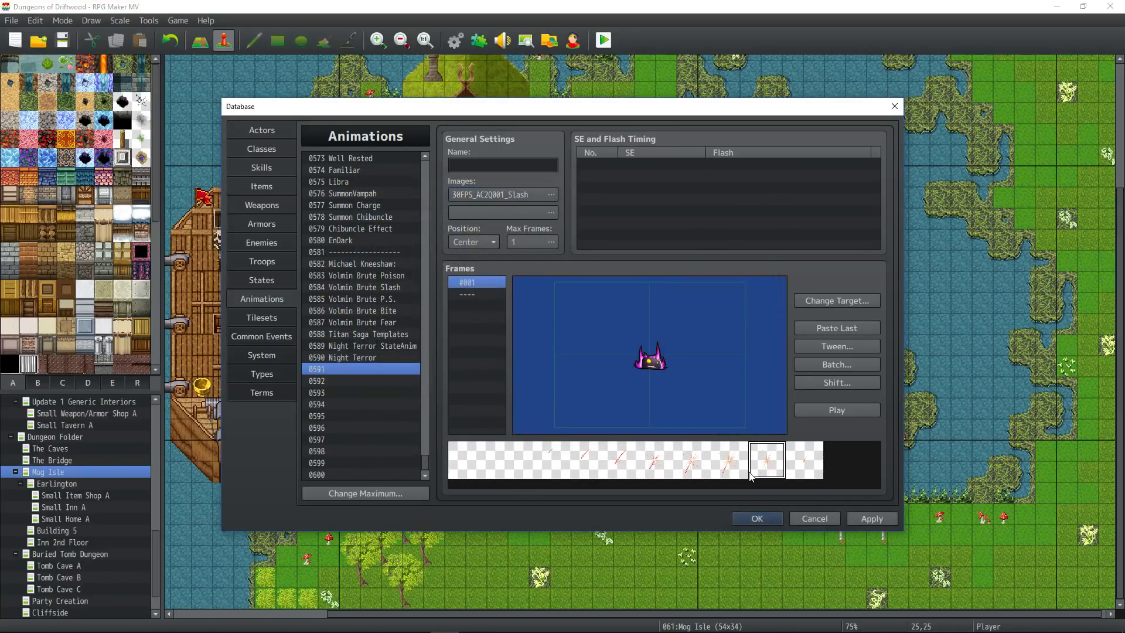
pyautogui.click(791, 472)
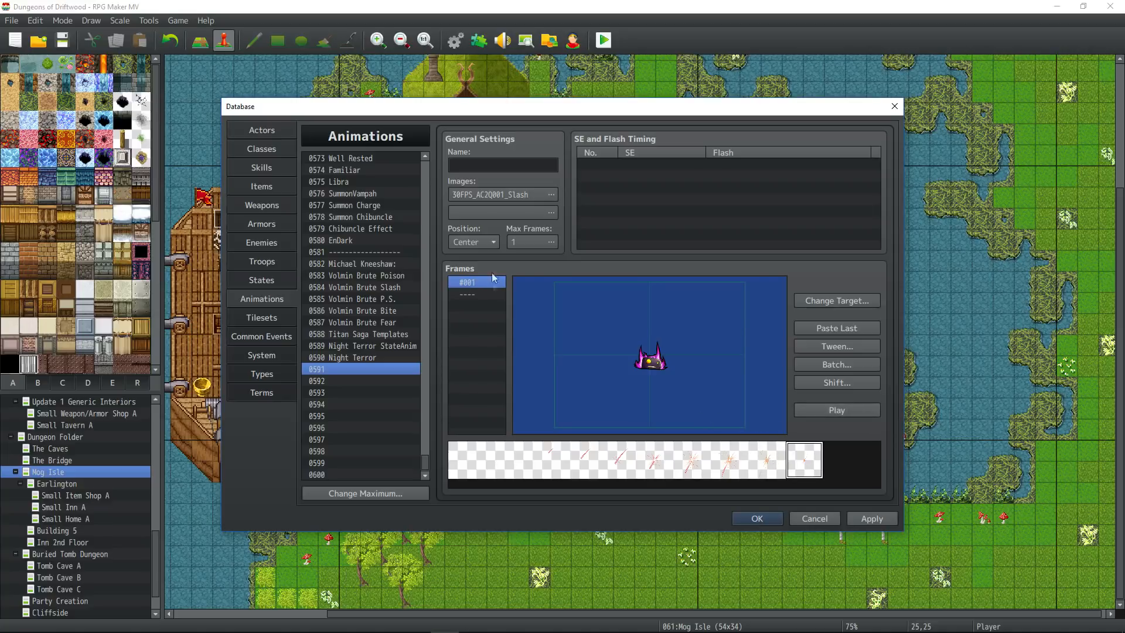
pyautogui.click(550, 211)
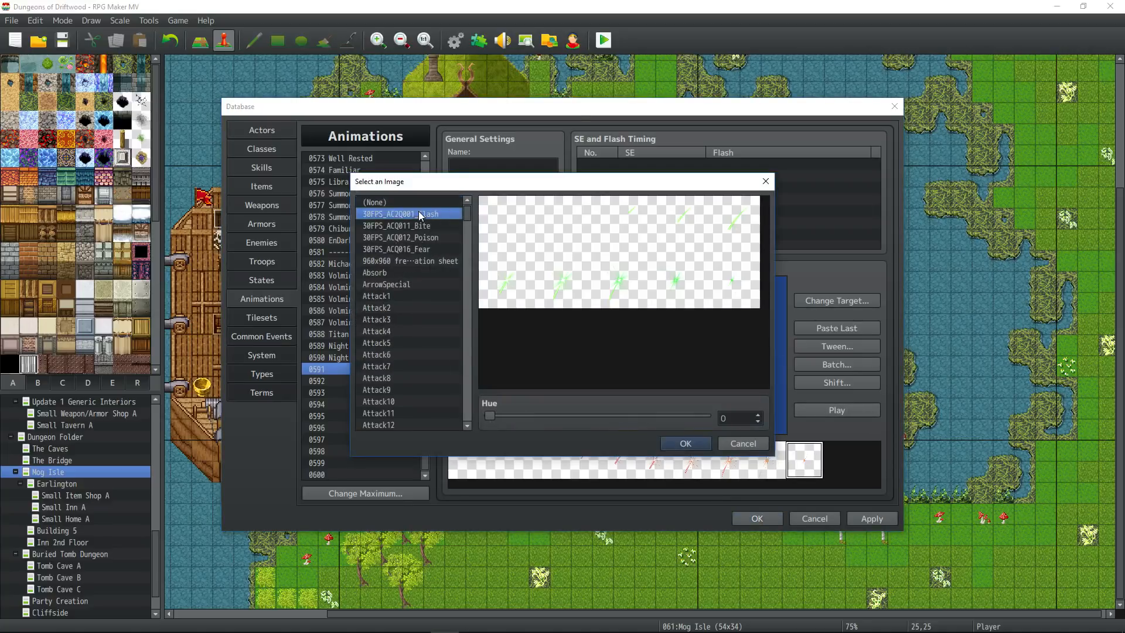
pyautogui.click(424, 261)
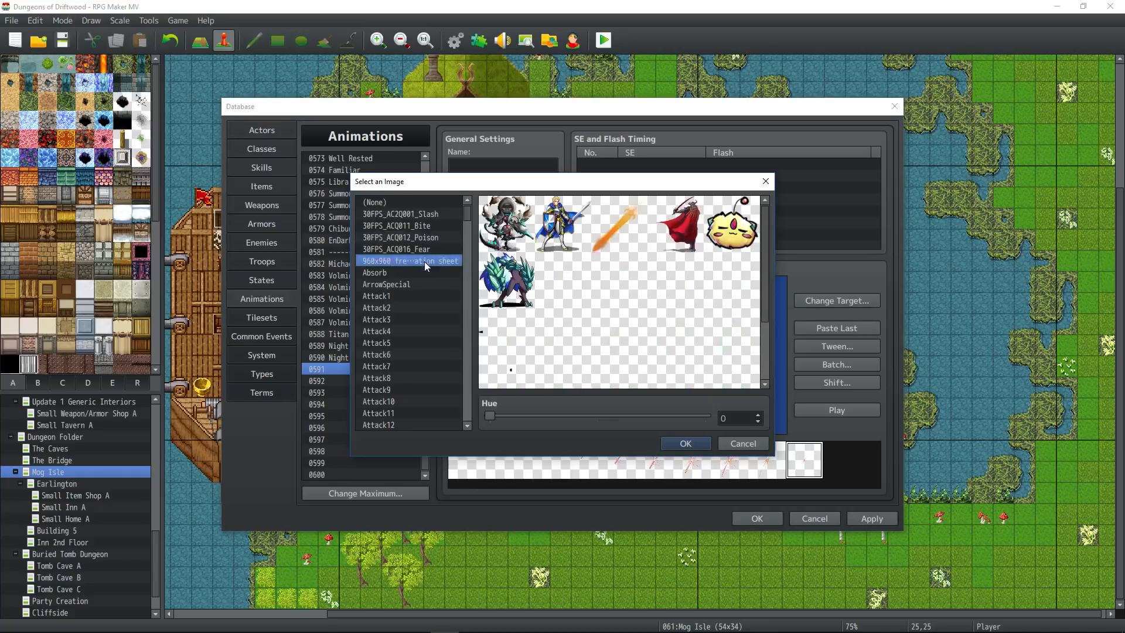
pyautogui.click(426, 308)
pyautogui.click(411, 353)
pyautogui.click(408, 378)
pyautogui.scroll(-5, 416, 369)
pyautogui.click(404, 284)
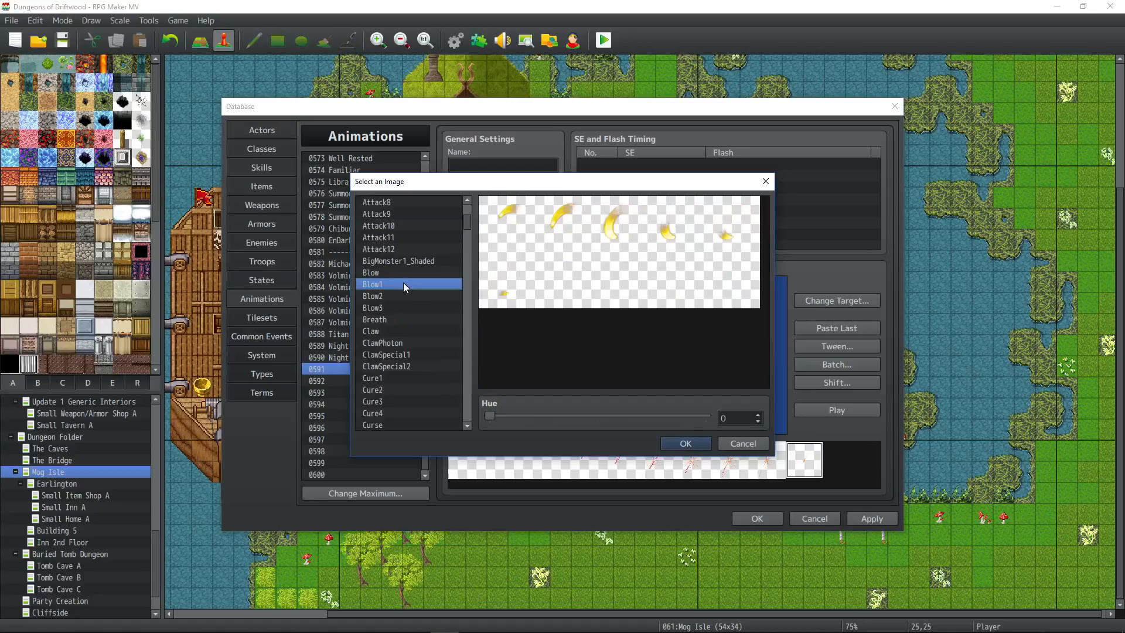
pyautogui.scroll(-2, 403, 282)
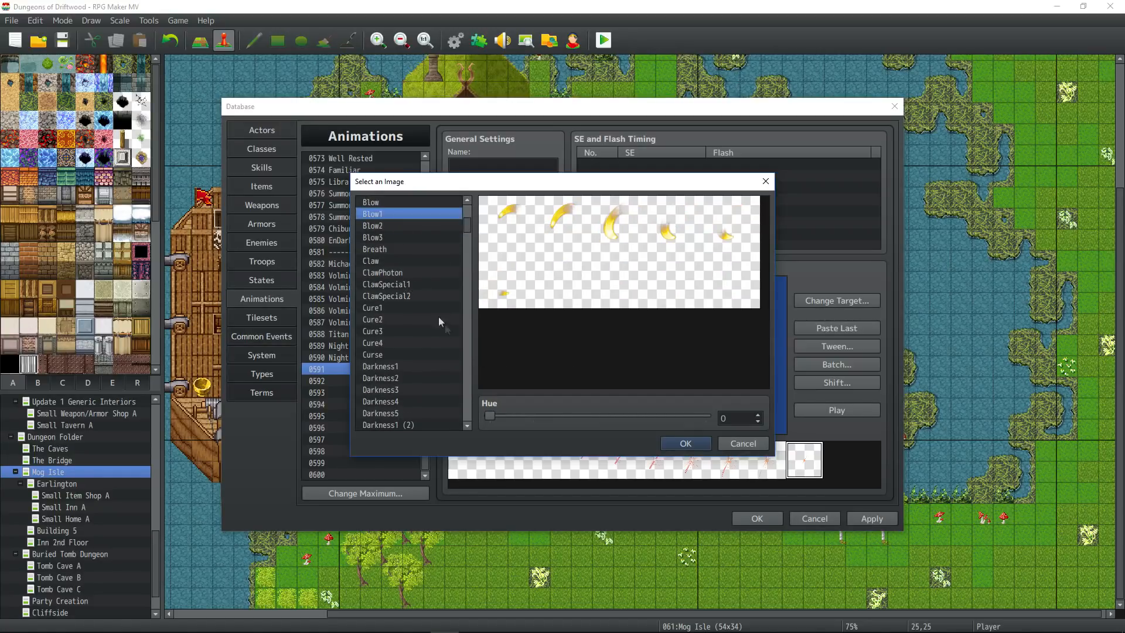
pyautogui.moveTo(489, 415); pyautogui.dragTo(693, 416)
pyautogui.click(685, 444)
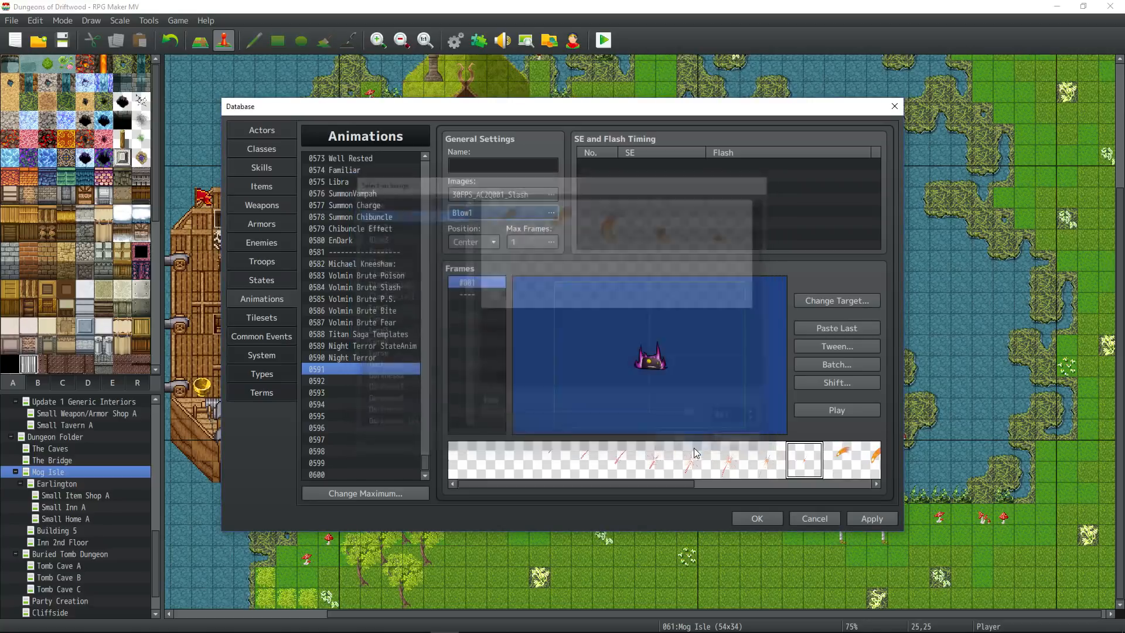
# Step: Place a cell with the last Blow1 pattern in frame 1, at about (-94, 98) beside the target
pyautogui.click(541, 460)
pyautogui.moveTo(672, 487); pyautogui.dragTo(785, 484)
pyautogui.click(819, 462)
pyautogui.rightClick(578, 384)
pyautogui.click(609, 393)
pyautogui.moveTo(579, 385); pyautogui.dragTo(623, 376)
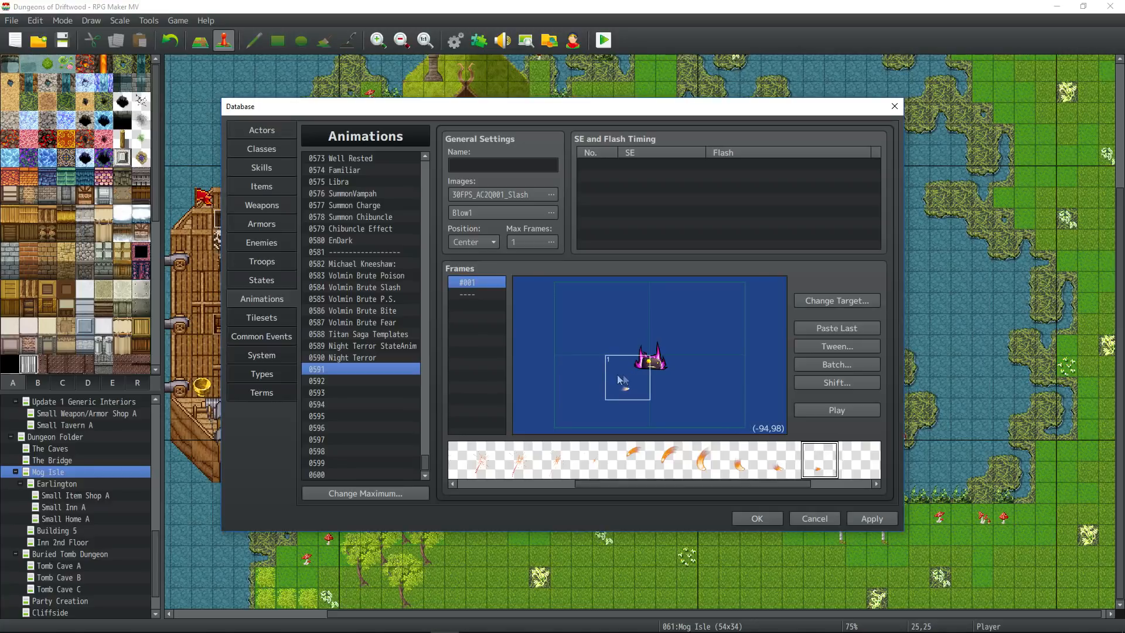
# Step: Add a second frame and place a cell with the second-to-last Blow1 pattern at about (-66.5, 91.5)
pyautogui.rightClick(469, 287)
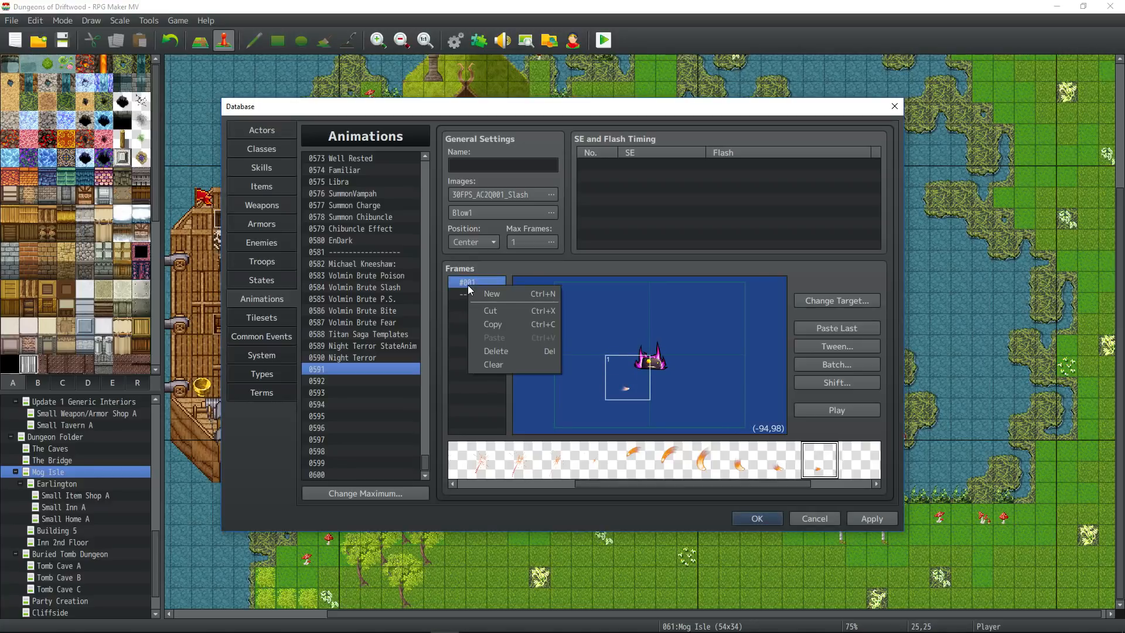
pyautogui.click(495, 295)
pyautogui.click(472, 294)
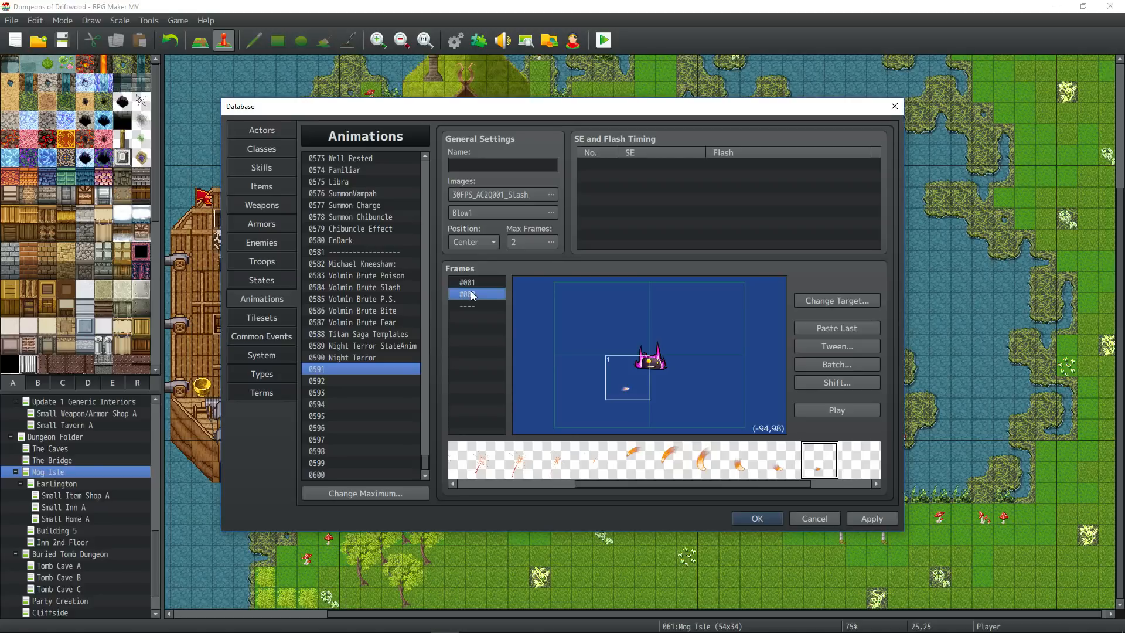
pyautogui.click(477, 290)
pyautogui.click(478, 282)
pyautogui.click(478, 292)
pyautogui.click(478, 284)
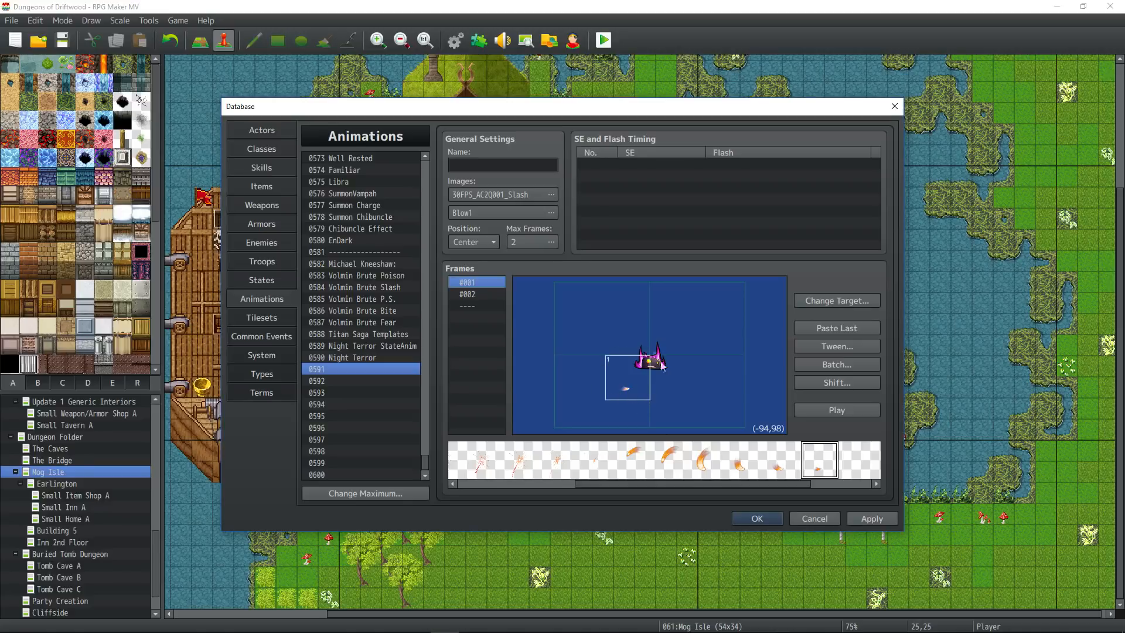
pyautogui.click(475, 294)
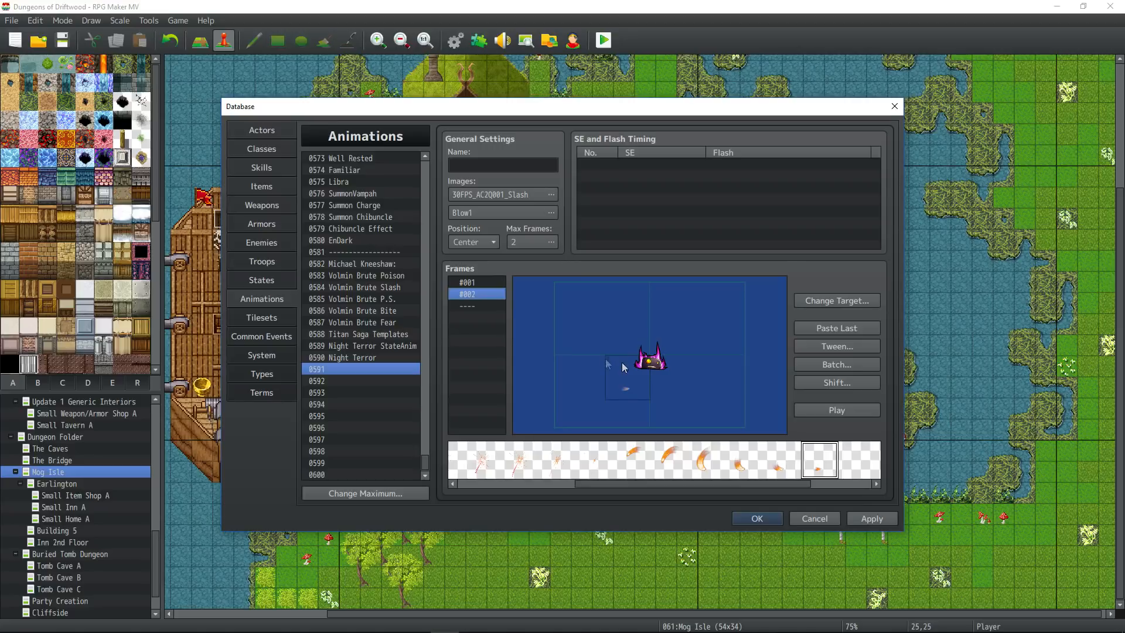
pyautogui.click(789, 454)
pyautogui.rightClick(581, 331)
pyautogui.click(597, 340)
pyautogui.moveTo(582, 333); pyautogui.dragTo(633, 387)
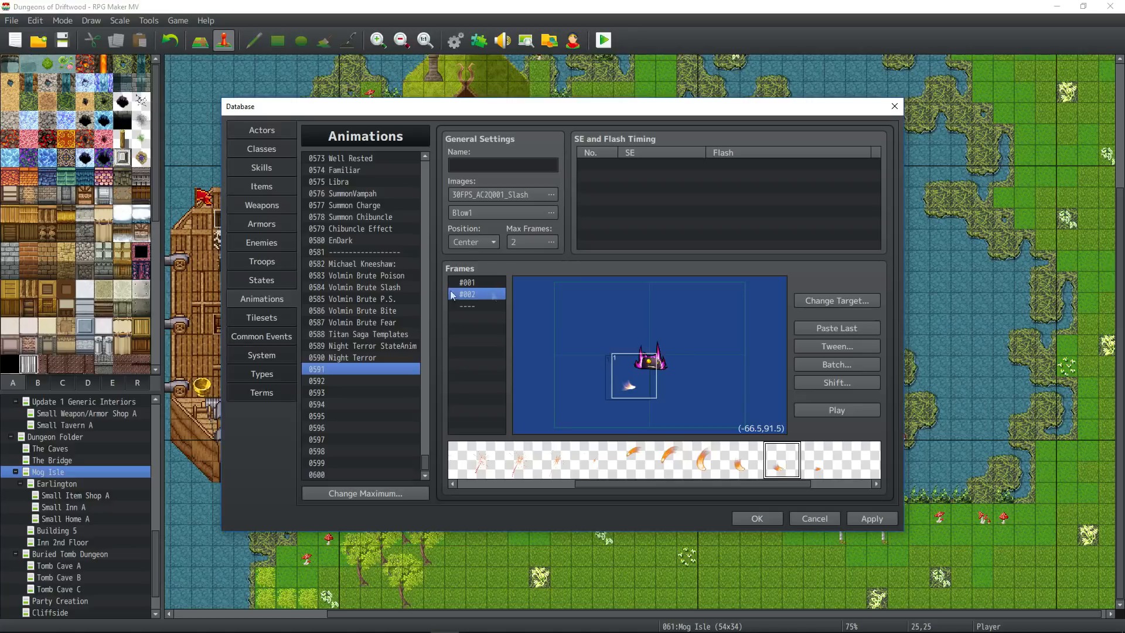
# Step: Add a third frame and place a cell with the small crescent Blow1 pattern at about (-54, 89)
pyautogui.click(477, 302)
pyautogui.click(470, 317)
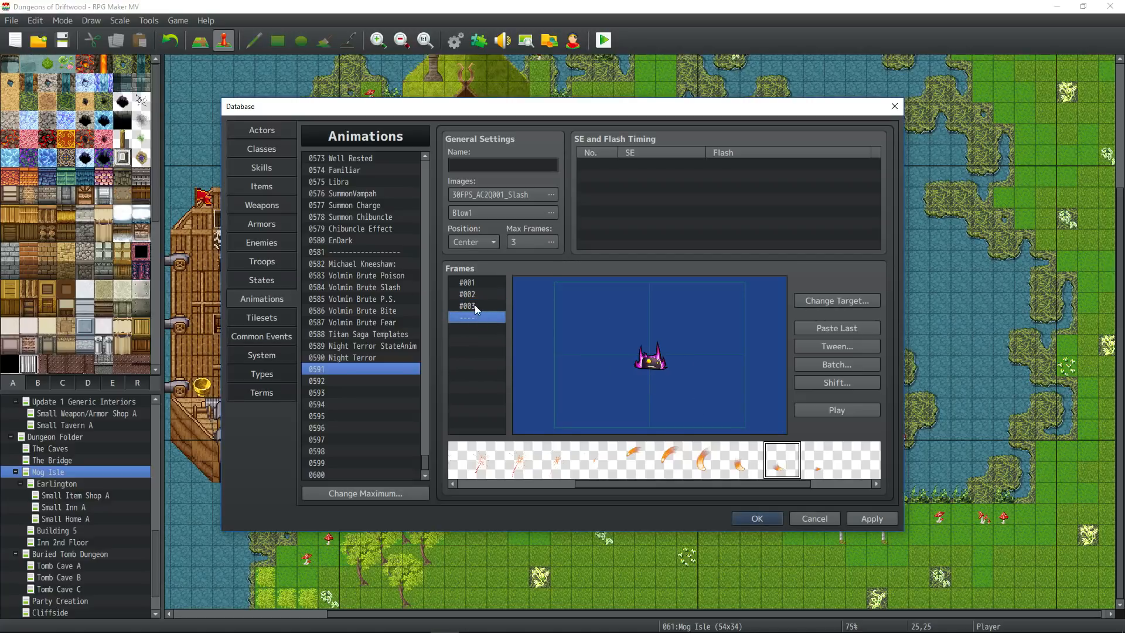
pyautogui.click(474, 305)
pyautogui.click(743, 460)
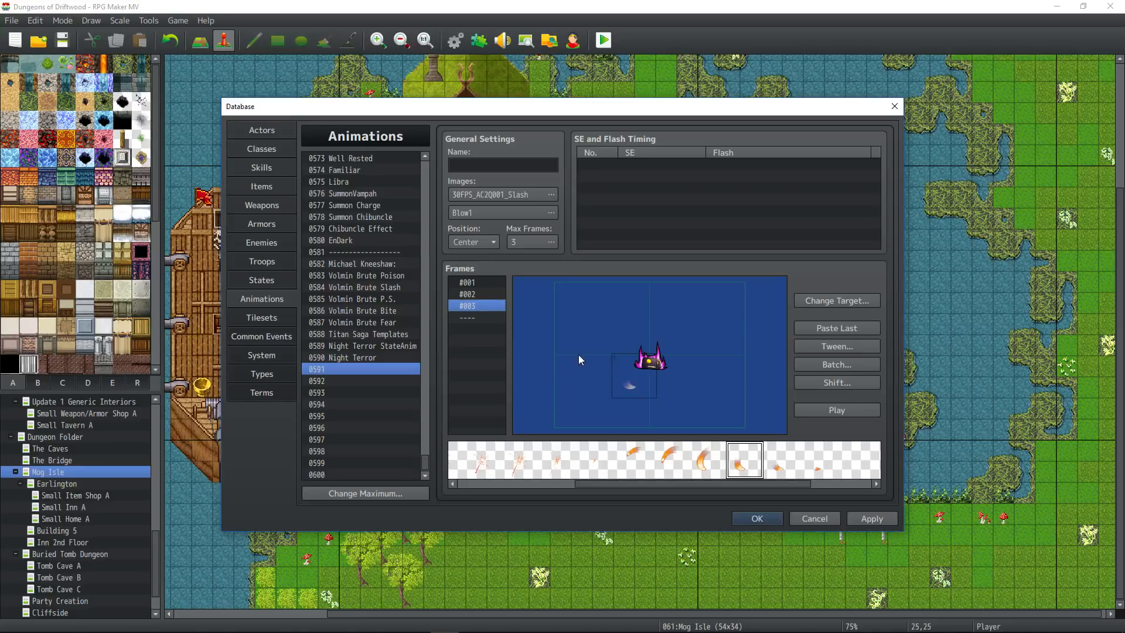
pyautogui.rightClick(578, 353)
pyautogui.click(608, 363)
pyautogui.moveTo(593, 355); pyautogui.dragTo(628, 379)
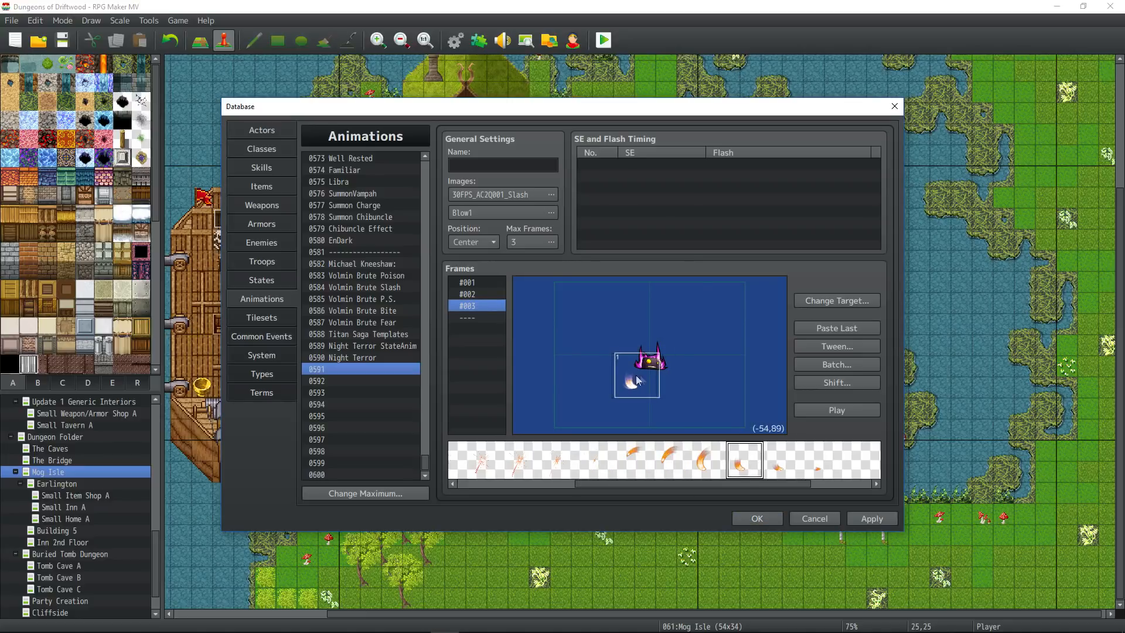
# Step: Try a rotation of 90 on the crescent cell in frame 3
pyautogui.rightClick(640, 376)
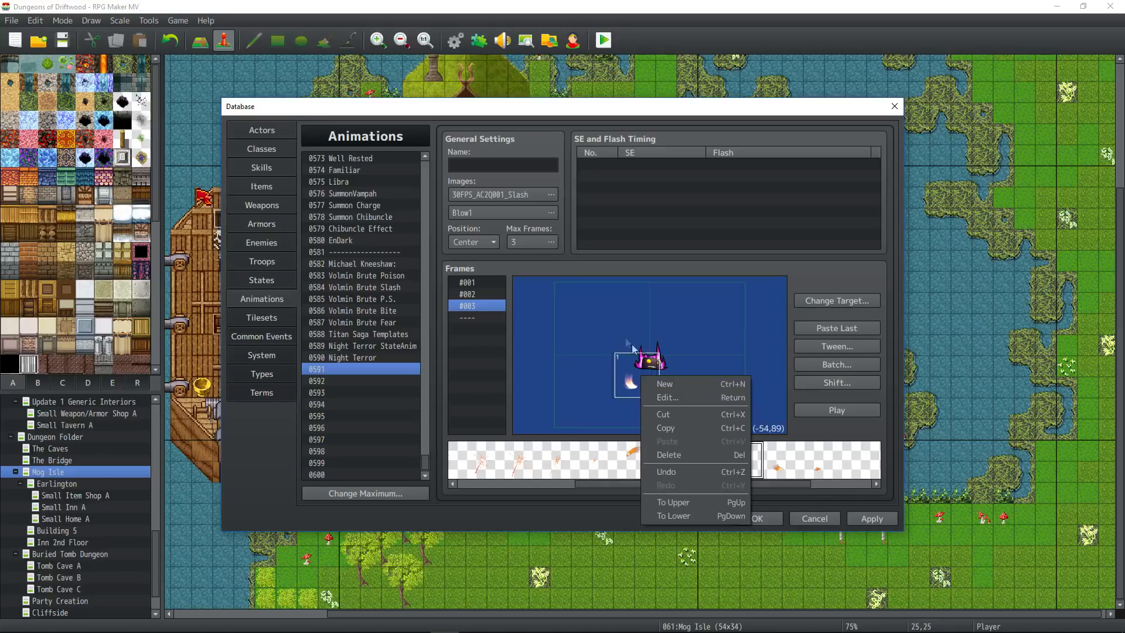
pyautogui.click(687, 399)
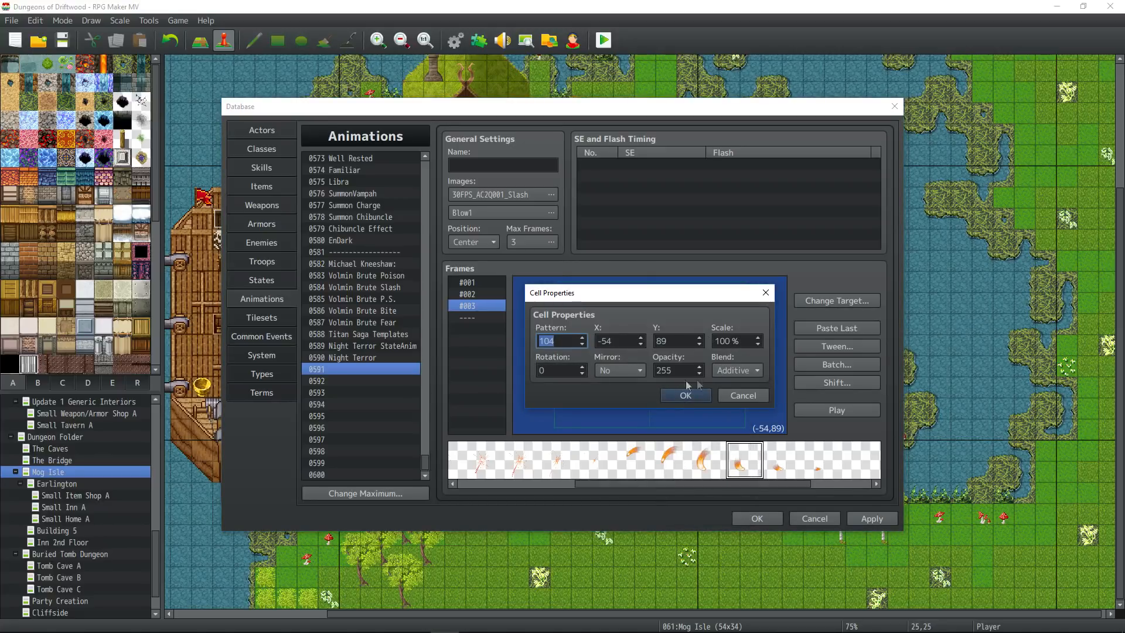
pyautogui.click(574, 372)
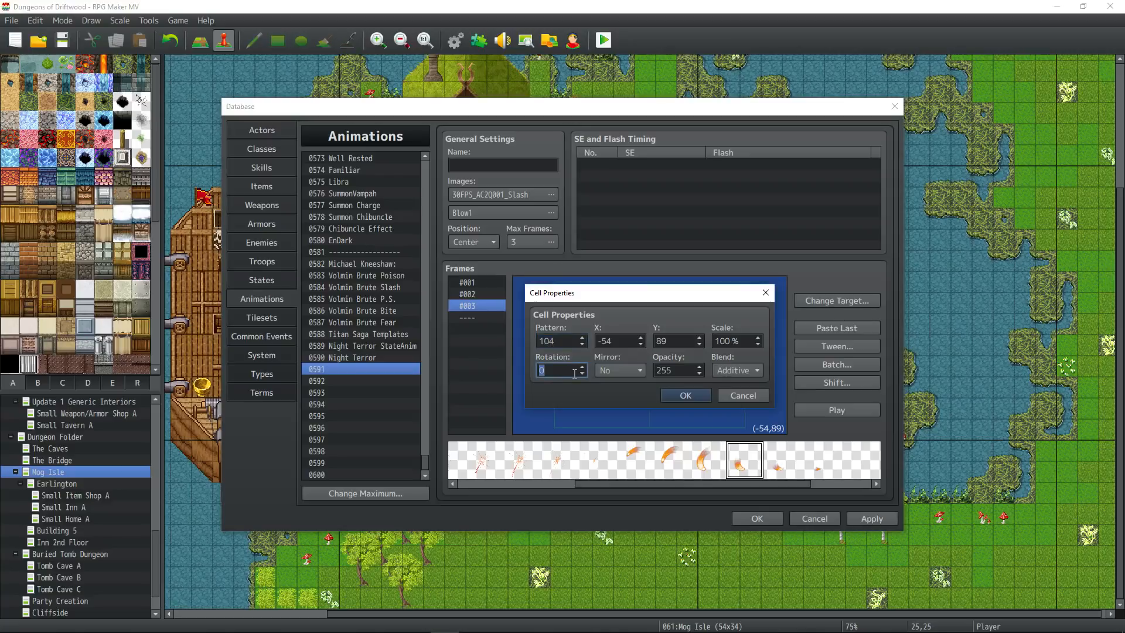
pyautogui.write('90')
pyautogui.click(686, 395)
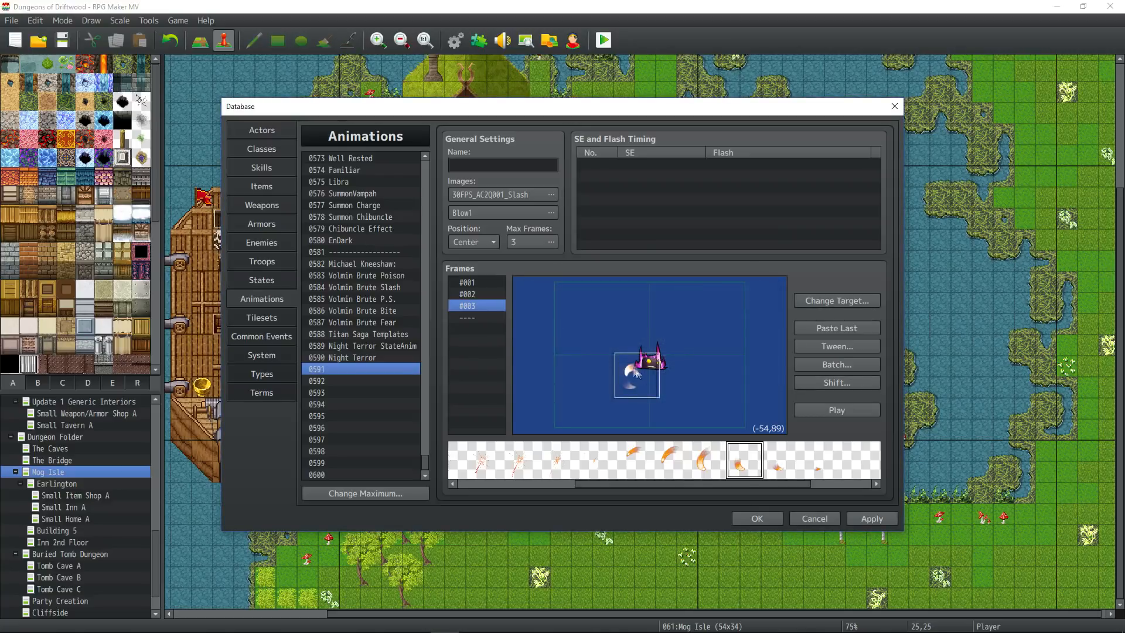
# Step: Set the frame 3 cell's rotation to 270 and move it to about (-96.5, 101.5)
pyautogui.rightClick(638, 372)
pyautogui.click(684, 392)
pyautogui.click(568, 370)
pyautogui.write('270')
pyautogui.press('Return')
pyautogui.moveTo(644, 379)
pyautogui.mouseDown()
pyautogui.moveTo(627, 376)
pyautogui.moveTo(635, 383)
pyautogui.mouseUp()
# Step: Enlarge the frame 3 cell by raising its scale above 100%
pyautogui.rightClick(635, 383)
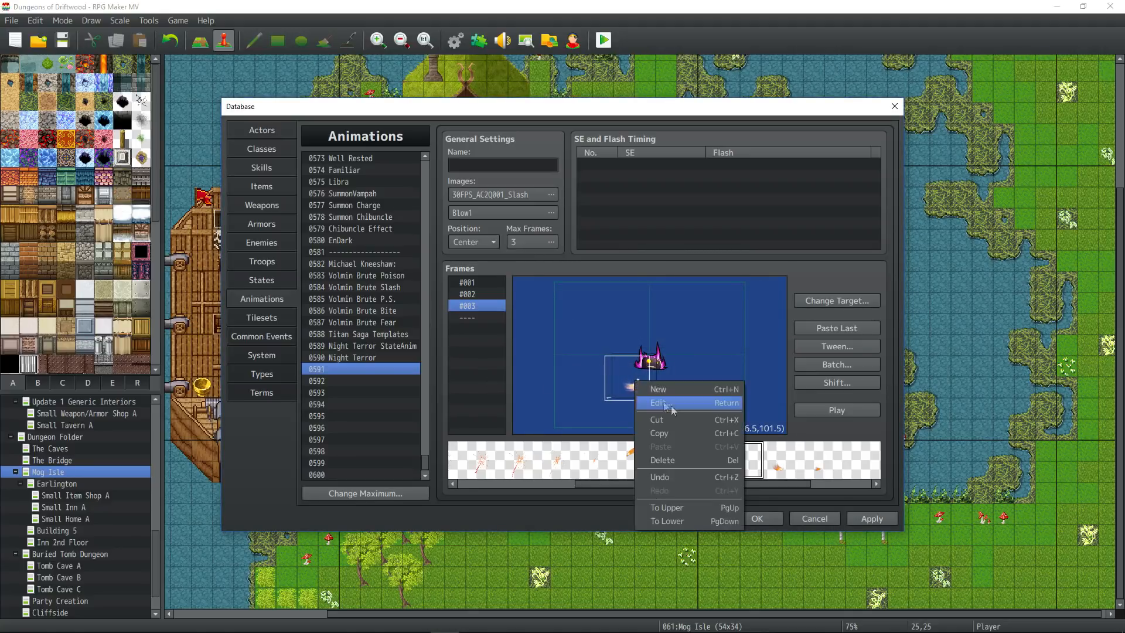
pyautogui.rightClick(613, 367)
pyautogui.click(640, 388)
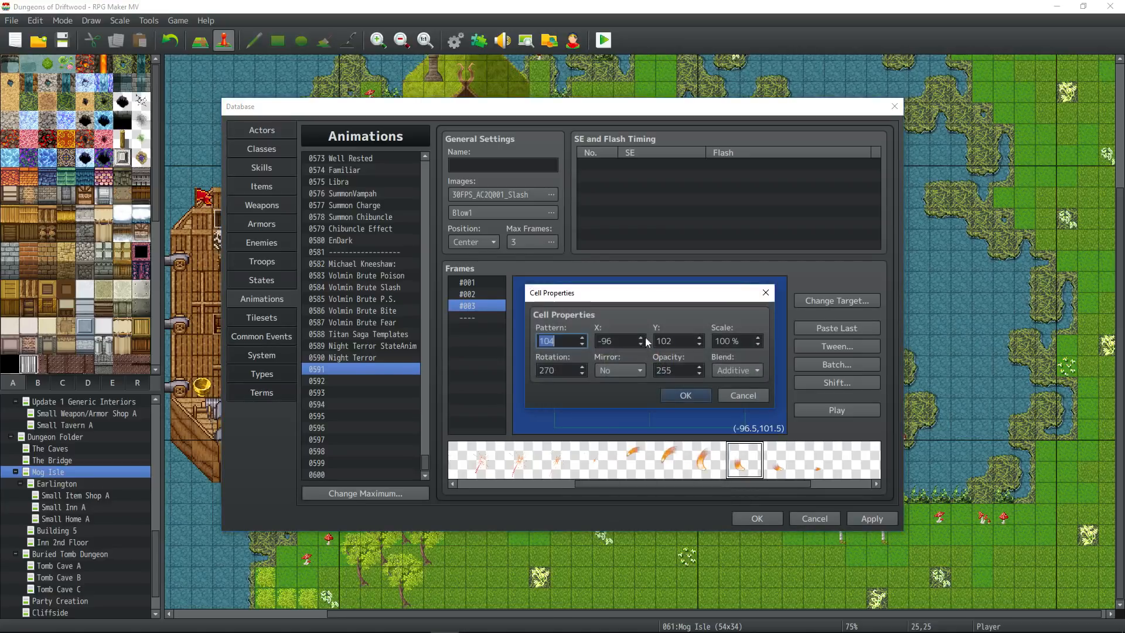
pyautogui.doubleClick(746, 336)
pyautogui.press('Return')
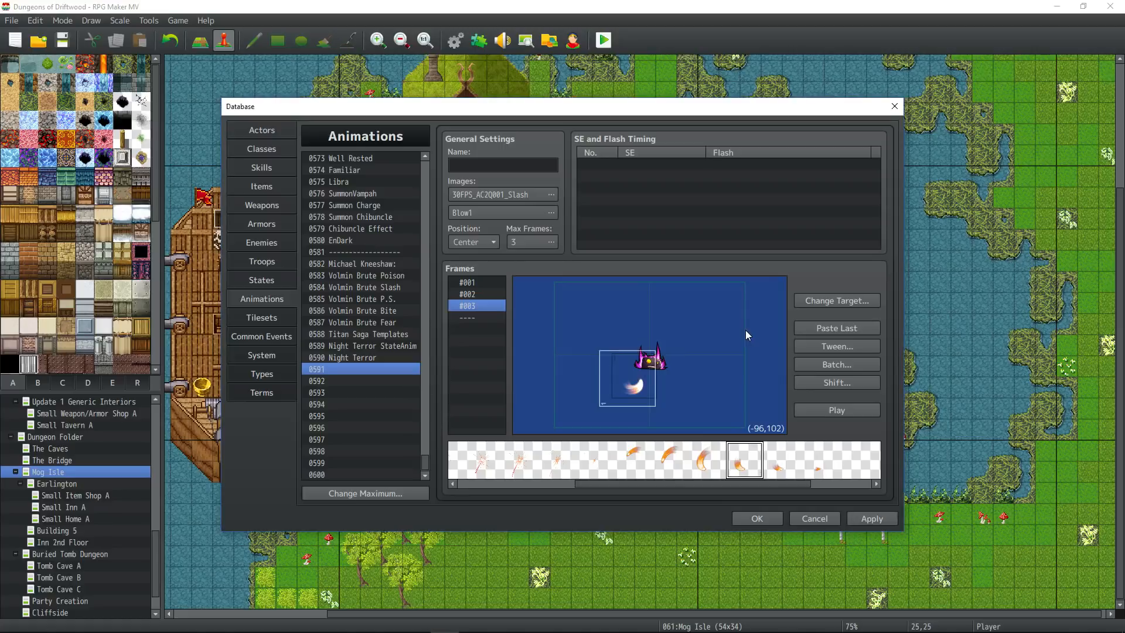
# Step: Add a fourth frame and place a cell with the large crescent Blow1 pattern (103) at about (-114, 102.5)
pyautogui.rightClick(472, 319)
pyautogui.click(495, 327)
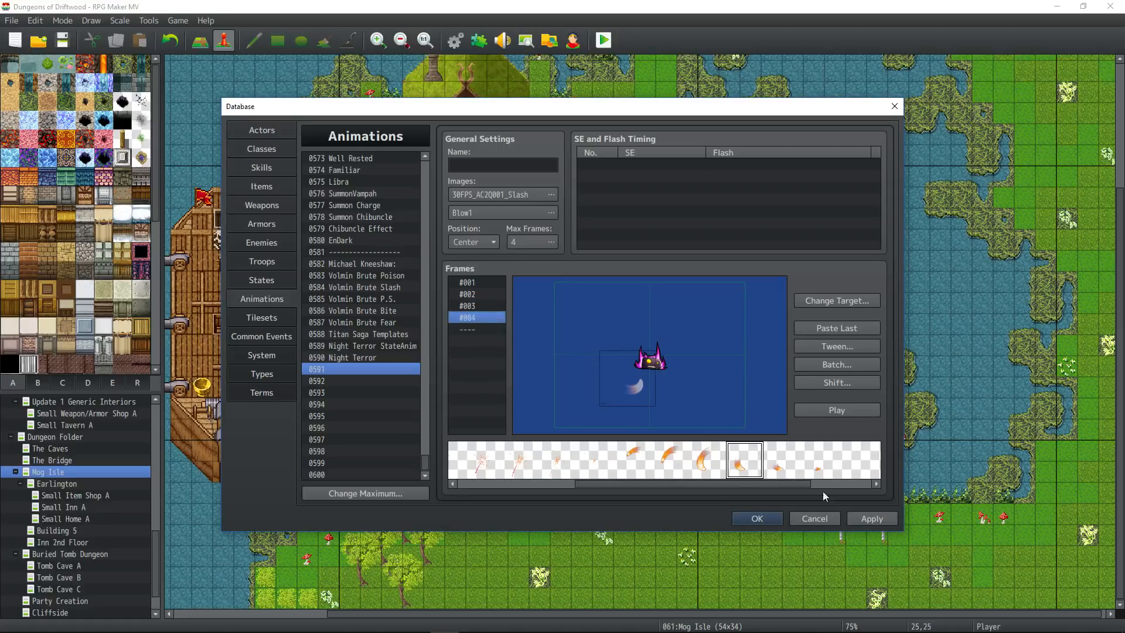
pyautogui.click(704, 460)
pyautogui.rightClick(573, 359)
pyautogui.click(590, 365)
pyautogui.moveTo(590, 364); pyautogui.dragTo(615, 373)
# Step: Set the frame 4 cell's scale to 135% and rotation to 270, and move it to about (-89, 74.5)
pyautogui.rightClick(615, 374)
pyautogui.click(632, 394)
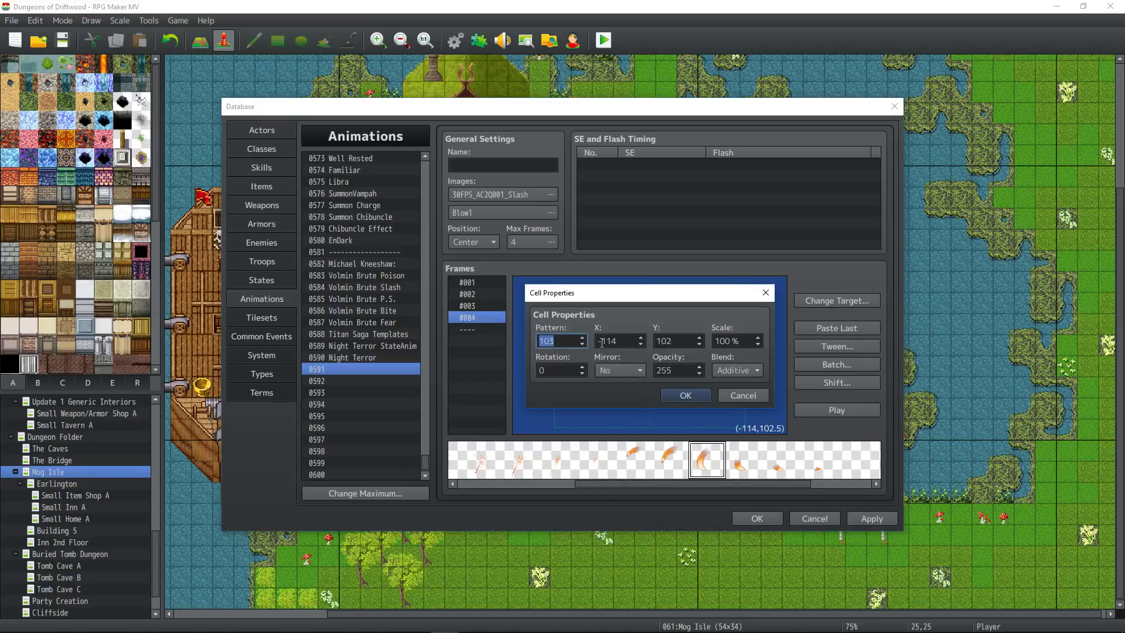
pyautogui.doubleClick(741, 341)
pyautogui.write('135')
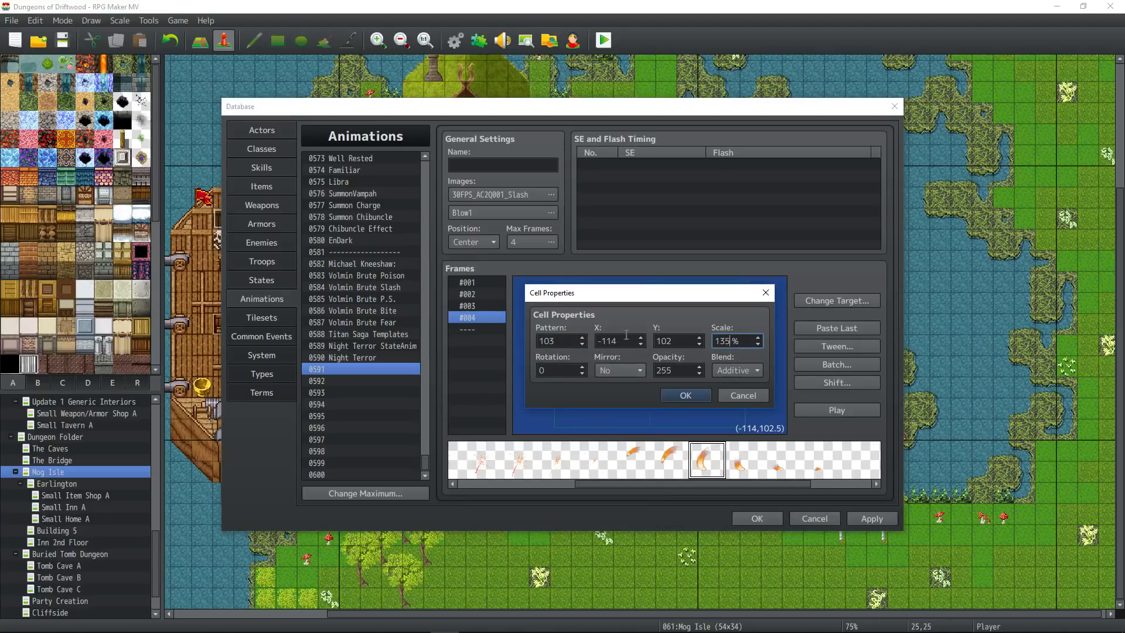
pyautogui.doubleClick(567, 371)
pyautogui.write('2')
pyautogui.press('Return')
pyautogui.moveTo(610, 399)
pyautogui.mouseDown()
pyautogui.moveTo(626, 395)
pyautogui.moveTo(617, 389)
pyautogui.mouseUp()
# Step: Try a rotation of 30 on the large crescent cell in frame 4
pyautogui.rightClick(631, 378)
pyautogui.click(655, 398)
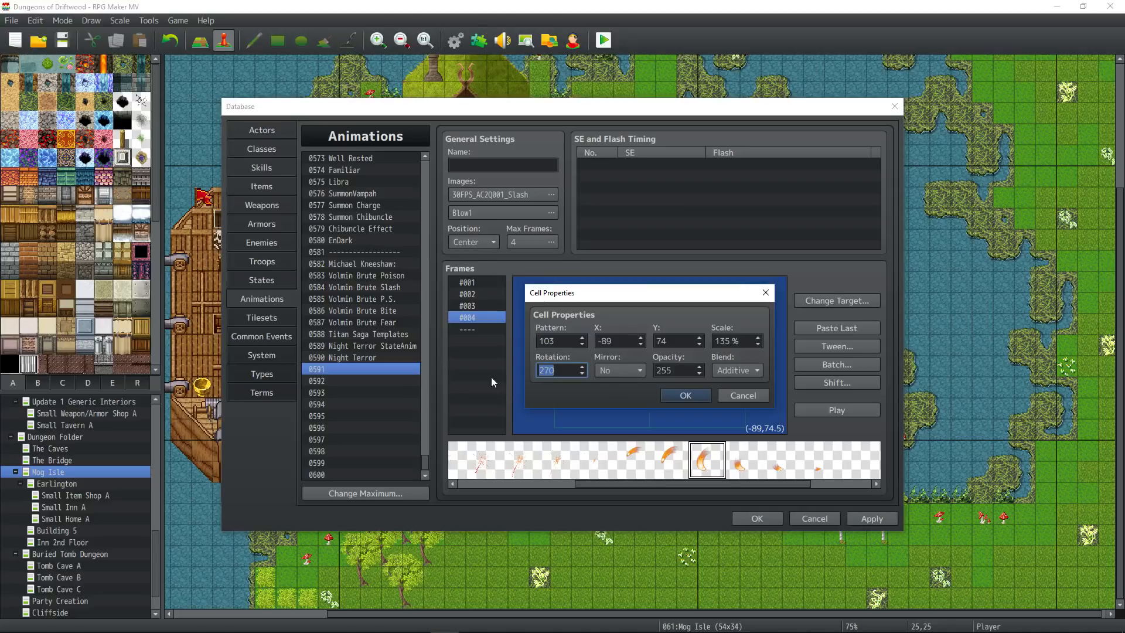
pyautogui.write('30')
pyautogui.press('Return')
# Step: Set the frame 4 cell's rotation to 200 and move it down to a Y position of about 109
pyautogui.rightClick(632, 377)
pyautogui.click(662, 392)
pyautogui.doubleClick(561, 370)
pyautogui.write('200')
pyautogui.press('Return')
pyautogui.moveTo(637, 363); pyautogui.dragTo(644, 377)
pyautogui.rightClick(644, 377)
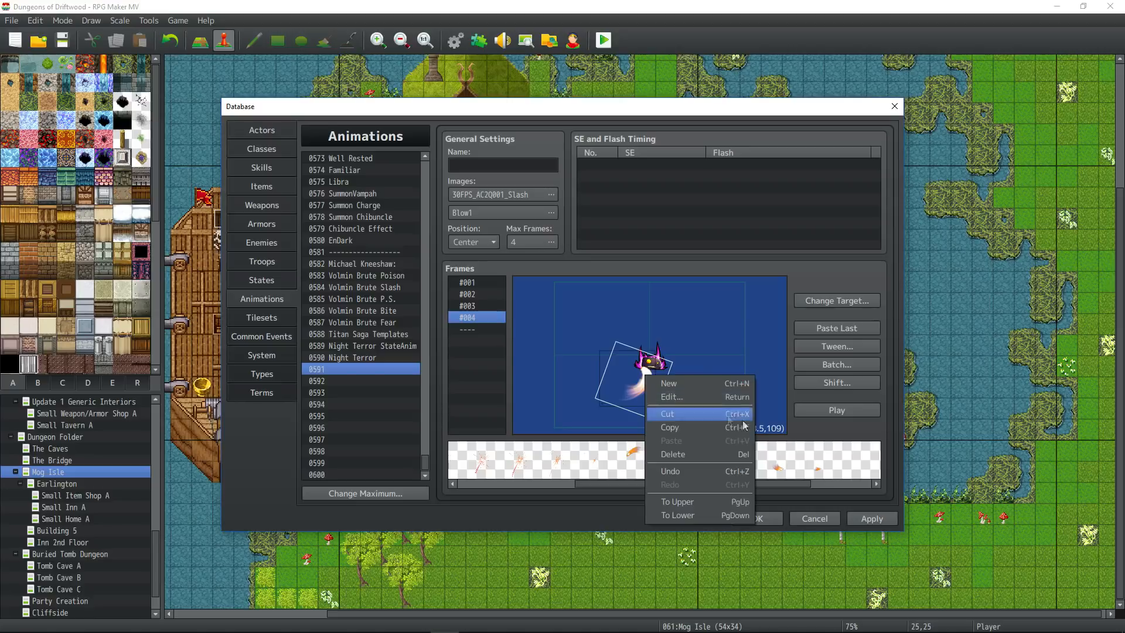
# Step: Add a fifth frame and place a cell with the medium crescent Blow1 pattern (102) at about (-359, 28)
pyautogui.click(488, 328)
pyautogui.rightClick(484, 330)
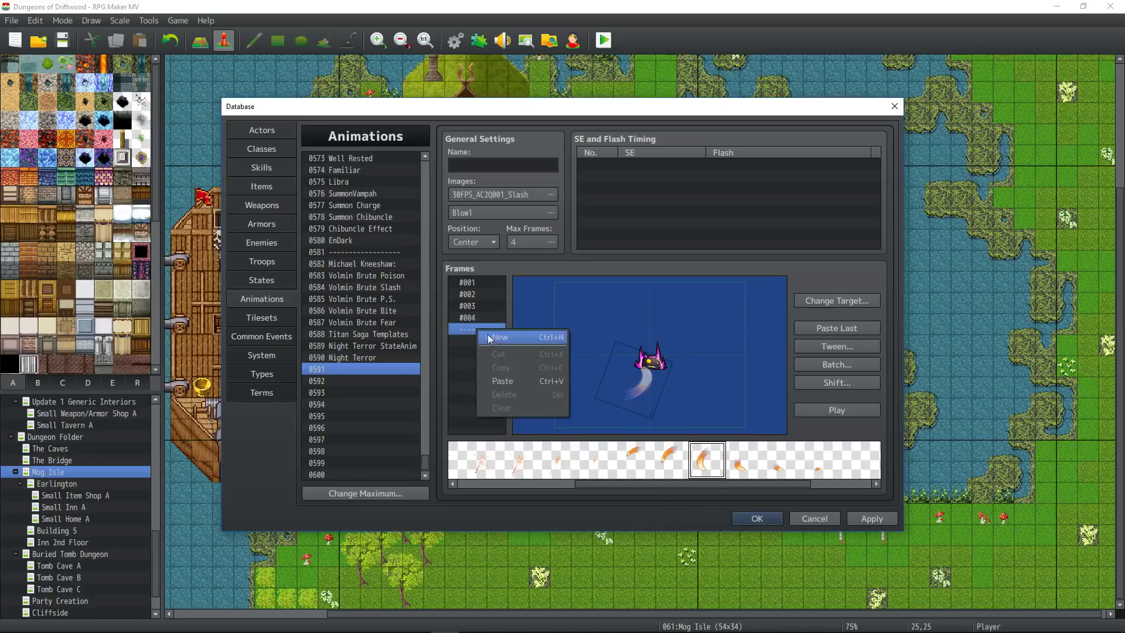
pyautogui.click(500, 338)
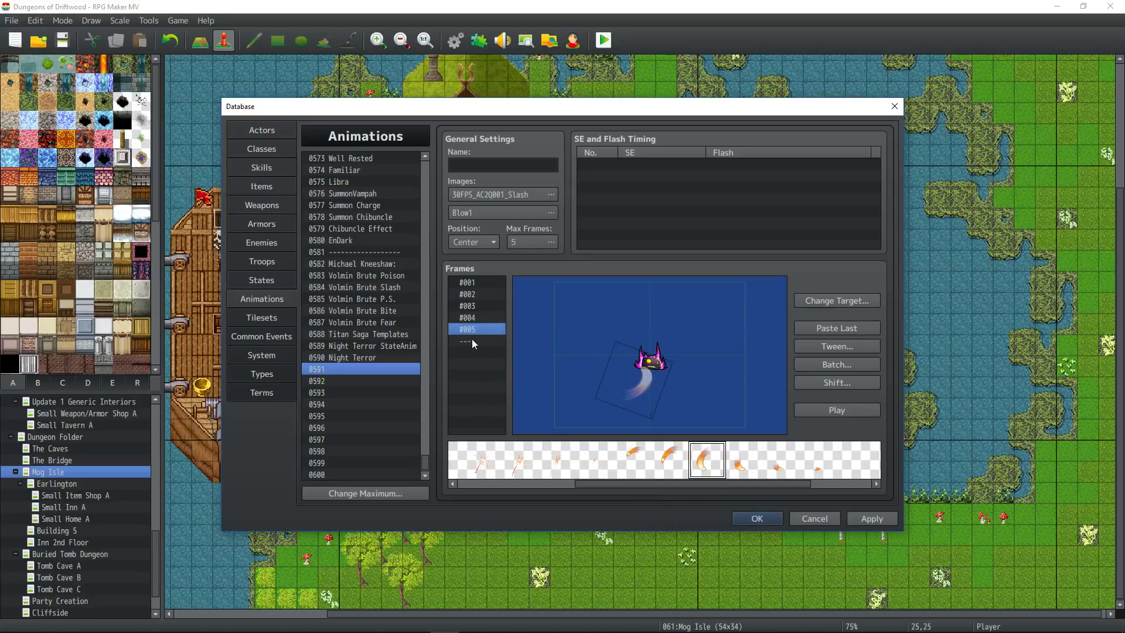
pyautogui.click(671, 468)
pyautogui.rightClick(564, 360)
pyautogui.click(589, 368)
# Step: Set the frame 5 cell's scale to 145% and its rotation to 310
pyautogui.rightClick(564, 355)
pyautogui.click(593, 380)
pyautogui.click(567, 370)
pyautogui.write('31')
pyautogui.doubleClick(739, 340)
pyautogui.write('145')
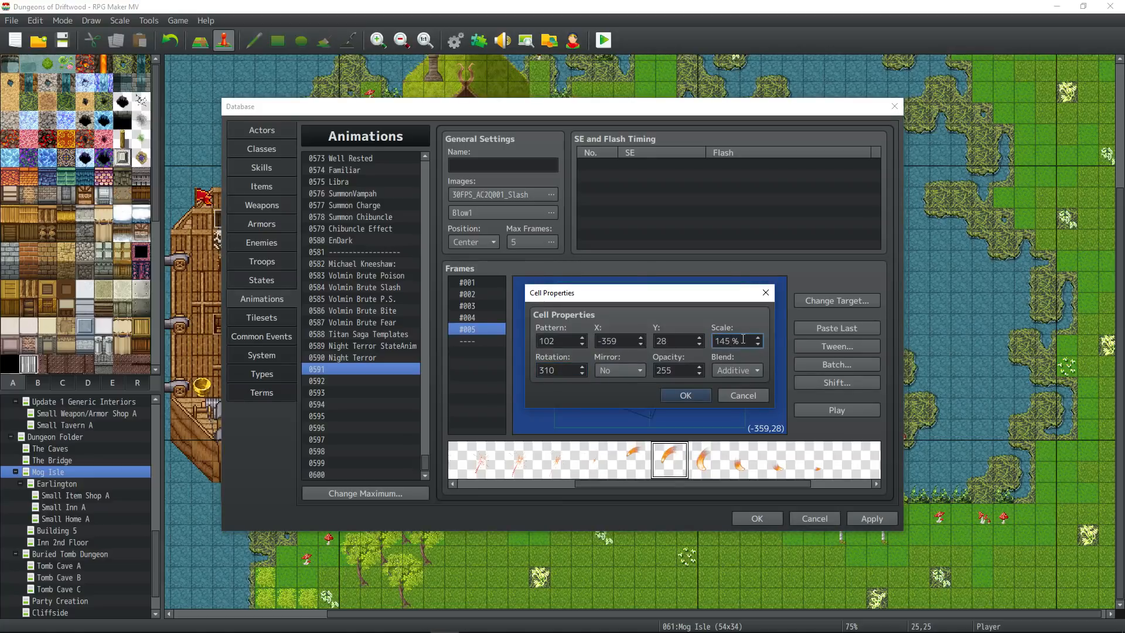
pyautogui.press('Return')
# Step: Move the frame 5 cell to about (-216.5, 23) and try a smaller rotation angle on it
pyautogui.rightClick(604, 374)
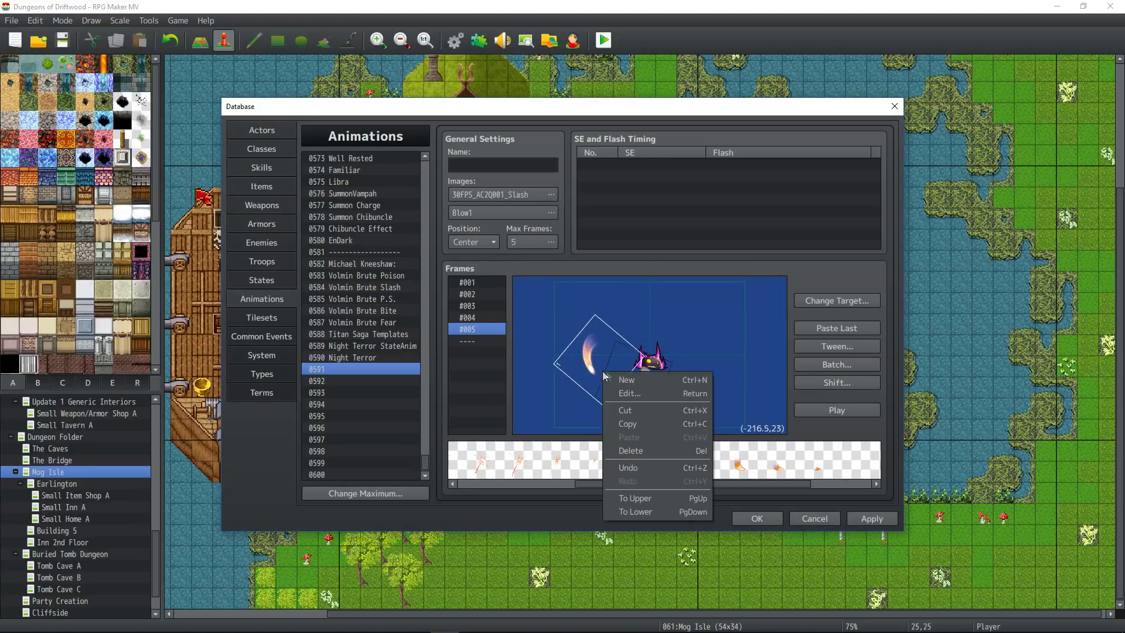
pyautogui.click(638, 398)
pyautogui.doubleClick(564, 372)
pyautogui.write('7')
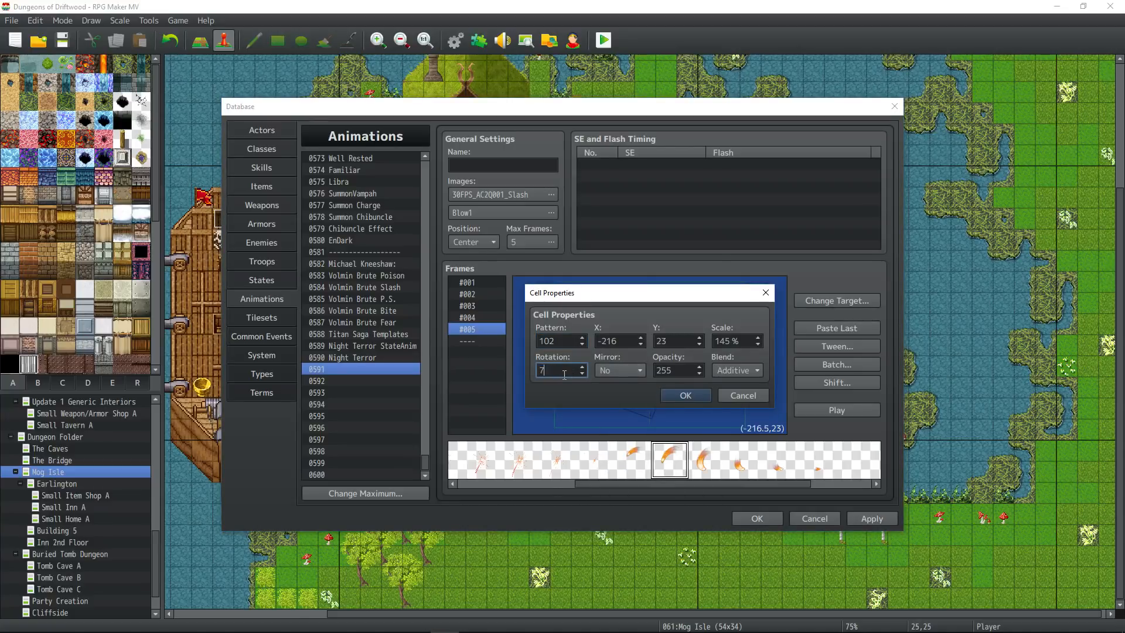
pyautogui.press('Return')
# Step: Set the frame 5 cell's rotation to 180 and move it to about (-73.5, 60.5), below the target
pyautogui.rightClick(598, 358)
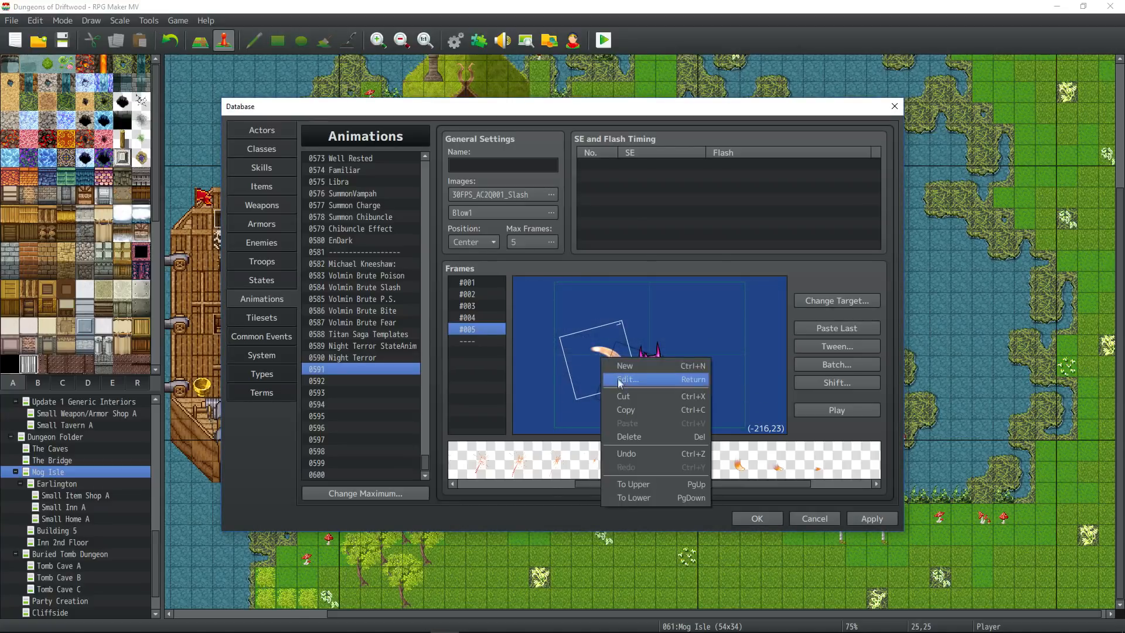
pyautogui.click(622, 384)
pyautogui.doubleClick(562, 371)
pyautogui.write('180')
pyautogui.press('Return')
pyautogui.moveTo(583, 363); pyautogui.dragTo(617, 372)
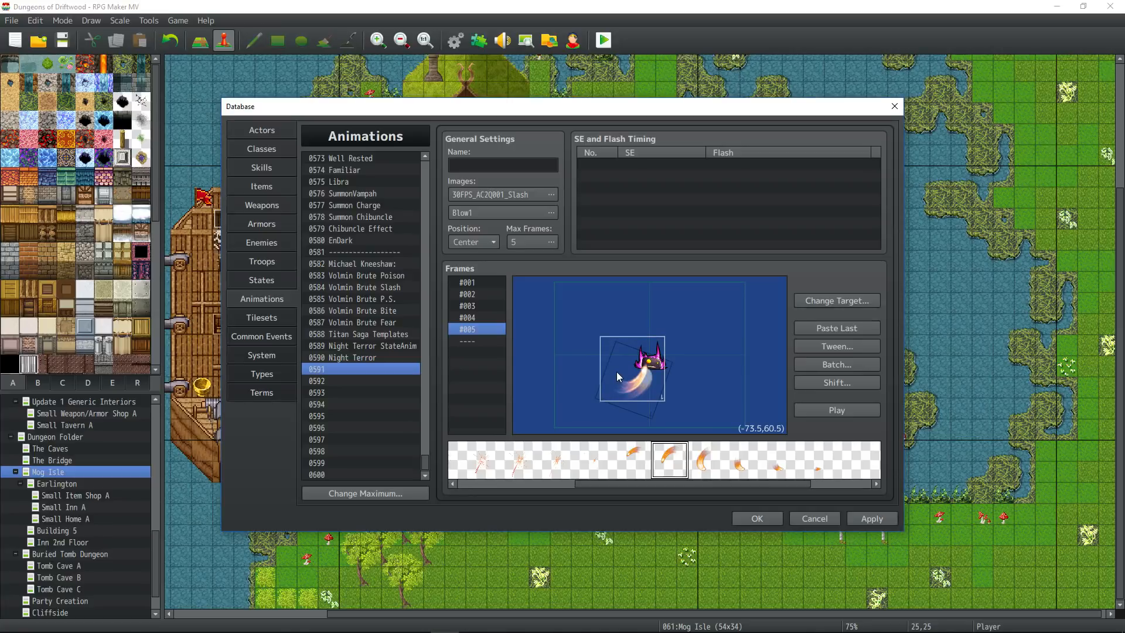
# Step: Try a rotation of 200 on the frame 5 cell
pyautogui.rightClick(631, 372)
pyautogui.click(650, 391)
pyautogui.doubleClick(563, 373)
pyautogui.write('200')
pyautogui.press('Return')
# Step: Turn the frame 5 cell counterclockwise so its streak rises steeply toward the target, and shift it to about (-66.5, 60)
pyautogui.rightClick(640, 374)
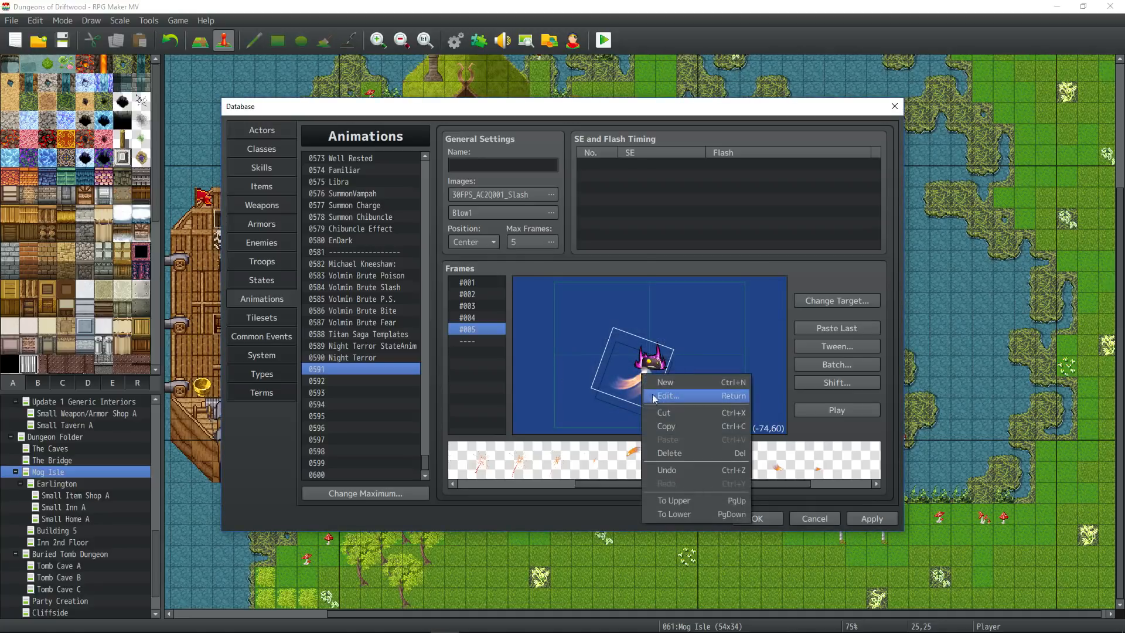
pyautogui.click(649, 395)
pyautogui.doubleClick(557, 370)
pyautogui.press('Return')
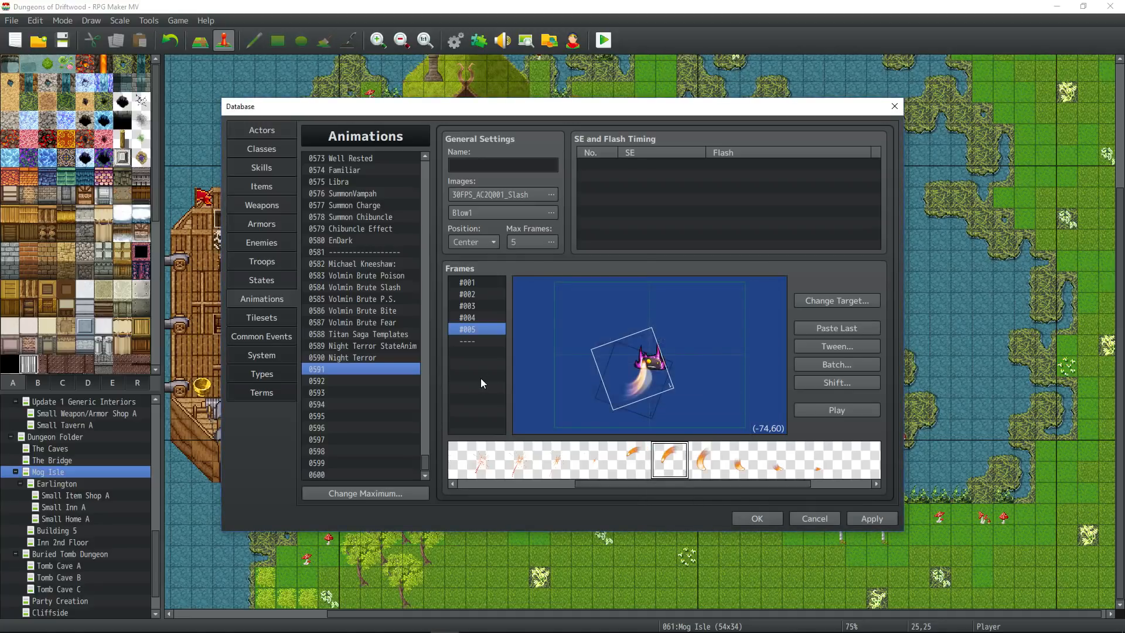
pyautogui.rightClick(623, 373)
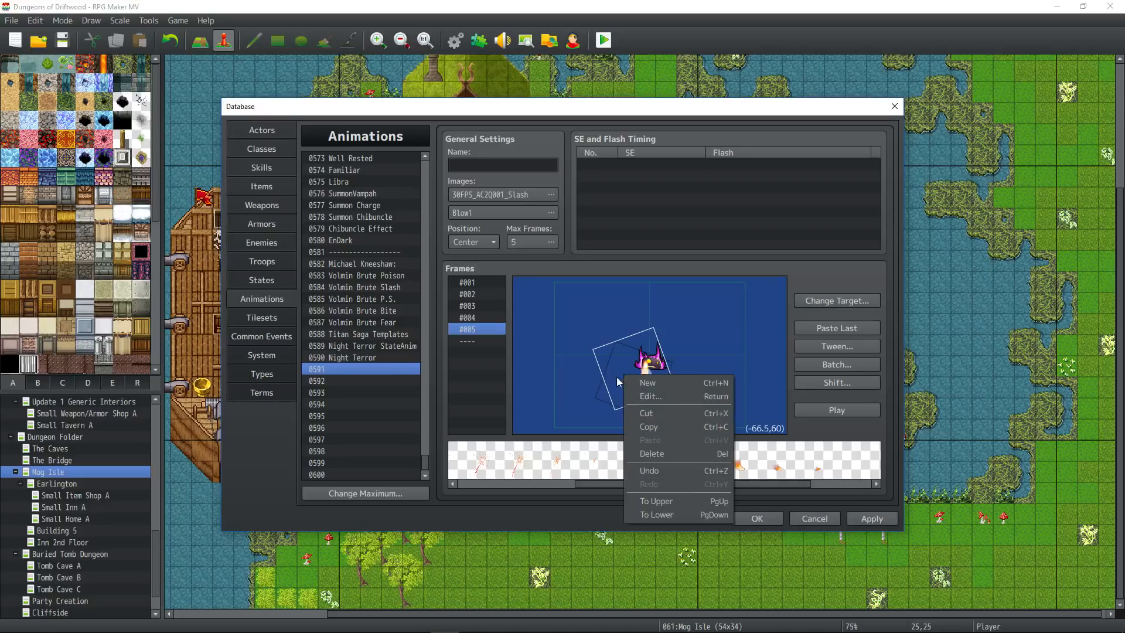
# Step: Add a sixth frame and place a cell with the small crescent Blow1 pattern (101) at about (-276.5, 135)
pyautogui.click(480, 340)
pyautogui.rightClick(480, 340)
pyautogui.click(505, 351)
pyautogui.click(638, 461)
pyautogui.rightClick(568, 365)
pyautogui.click(597, 370)
# Step: Try a scale of 175% and a rotation of 15 on the frame 6 cell
pyautogui.rightClick(576, 385)
pyautogui.click(616, 405)
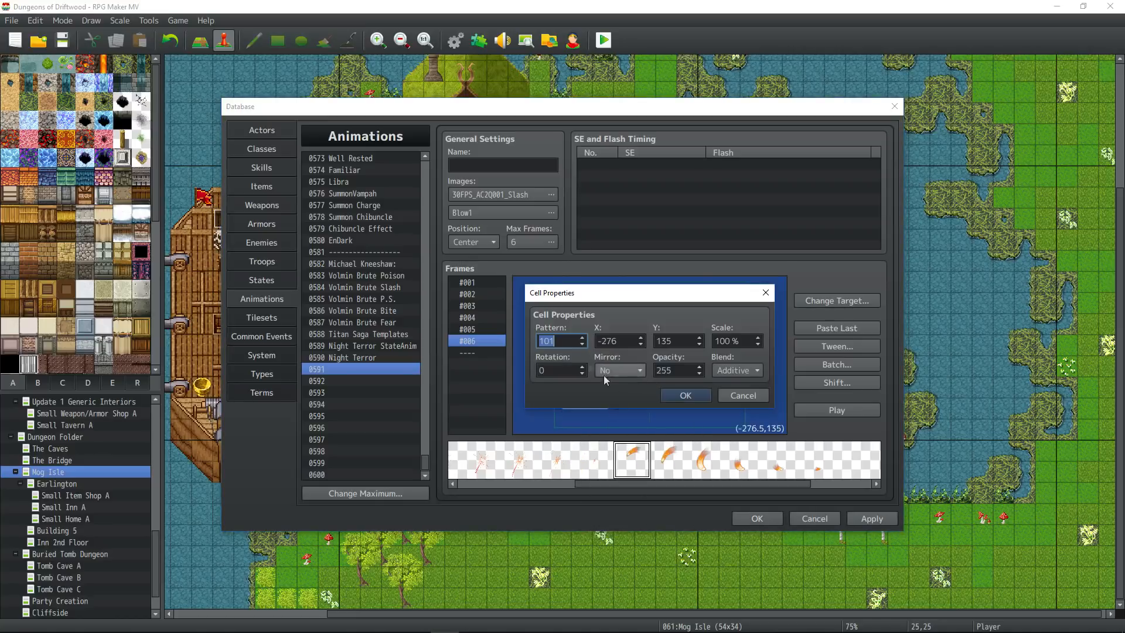
pyautogui.doubleClick(745, 340)
pyautogui.write('175')
pyautogui.doubleClick(559, 372)
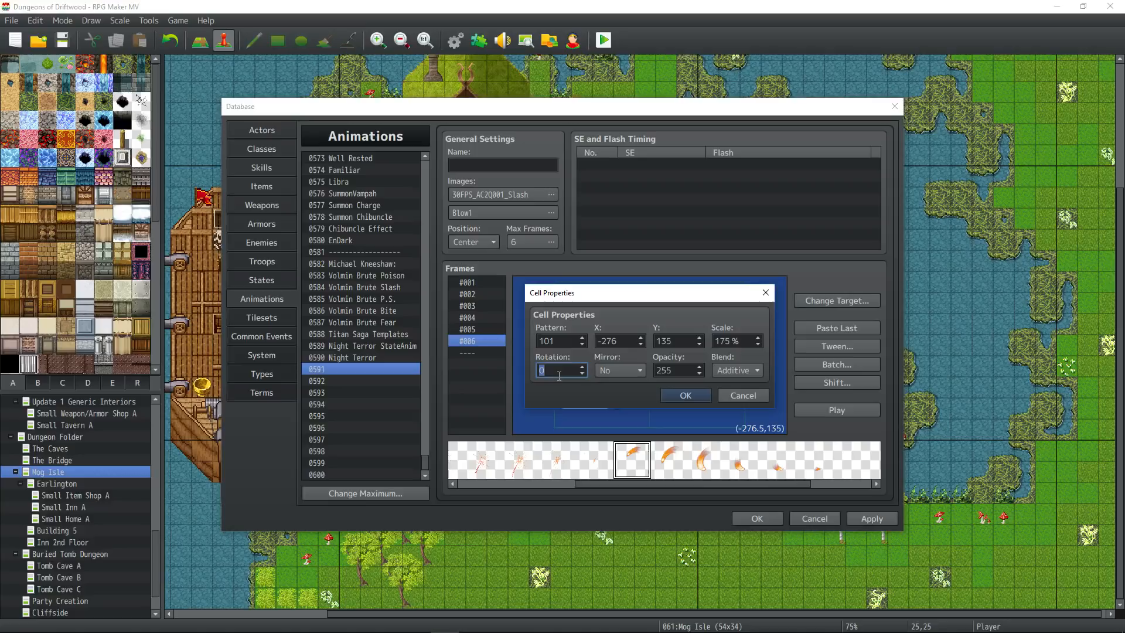
pyautogui.write('15')
pyautogui.press('Return')
# Step: Move the frame 6 cell to about (-61, -20) and try rotations of 175, 200 and 275 on it
pyautogui.moveTo(557, 375); pyautogui.dragTo(589, 364)
pyautogui.doubleClick(589, 364)
pyautogui.moveTo(557, 370); pyautogui.dragTo(633, 348)
pyautogui.write('175')
pyautogui.press('Return')
pyautogui.doubleClick(633, 348)
pyautogui.doubleClick(557, 370)
pyautogui.write('200')
pyautogui.press('Return')
pyautogui.doubleClick(658, 348)
pyautogui.doubleClick(567, 371)
pyautogui.write('275')
pyautogui.press('Return')
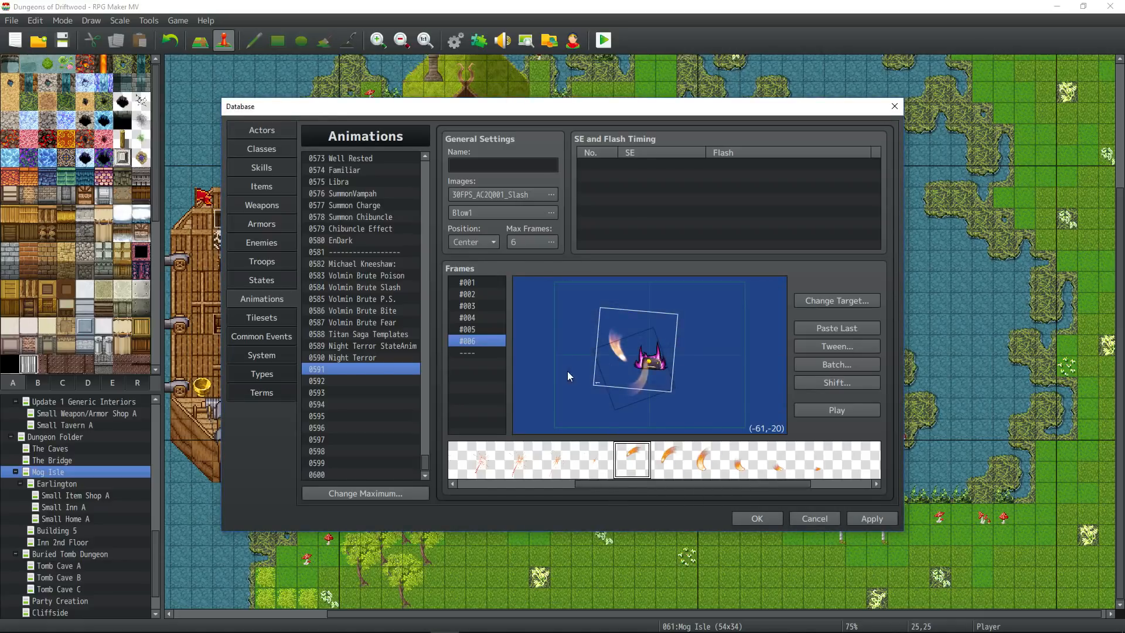
# Step: Try rotations of 90 and 100 on the frame 6 cell
pyautogui.doubleClick(609, 361)
pyautogui.moveTo(563, 370); pyautogui.dragTo(463, 368)
pyautogui.write('90')
pyautogui.press('Return')
pyautogui.doubleClick(609, 362)
pyautogui.moveTo(560, 370); pyautogui.dragTo(489, 371)
pyautogui.write('100')
pyautogui.press('Return')
# Step: Reposition the frame 6 cell near the target and try a rotation of 125
pyautogui.moveTo(657, 387)
pyautogui.mouseDown()
pyautogui.moveTo(656, 403)
pyautogui.moveTo(638, 383)
pyautogui.mouseUp()
pyautogui.doubleClick(656, 403)
pyautogui.doubleClick(558, 370)
pyautogui.write('125')
pyautogui.press('Return')
# Step: Set the frame 6 cell's scale to 200%
pyautogui.doubleClick(641, 382)
pyautogui.doubleClick(739, 343)
pyautogui.write('200')
pyautogui.press('Return')
# Step: Try rotations of 135 and 150 on the frame 6 cell
pyautogui.rightClick(637, 383)
pyautogui.click(656, 391)
pyautogui.doubleClick(559, 371)
pyautogui.write('135')
pyautogui.moveTo(656, 379); pyautogui.dragTo(649, 358, button='right')
pyautogui.click(673, 384)
pyautogui.doubleClick(560, 371)
pyautogui.write('150')
# Step: Set the frame 6 cell's rotation to 120 and move it to about (-89, -22)
pyautogui.press('Return')
pyautogui.click(668, 367)
pyautogui.doubleClick(562, 370)
pyautogui.write('120')
pyautogui.press('Return')
pyautogui.moveTo(613, 369); pyautogui.dragTo(609, 367)
# Step: Add a seventh frame and copy the crescent cell from frame 6 for it
pyautogui.rightClick(476, 352)
pyautogui.click(490, 362)
pyautogui.click(599, 465)
pyautogui.click(476, 342)
pyautogui.click(477, 352)
pyautogui.click(477, 344)
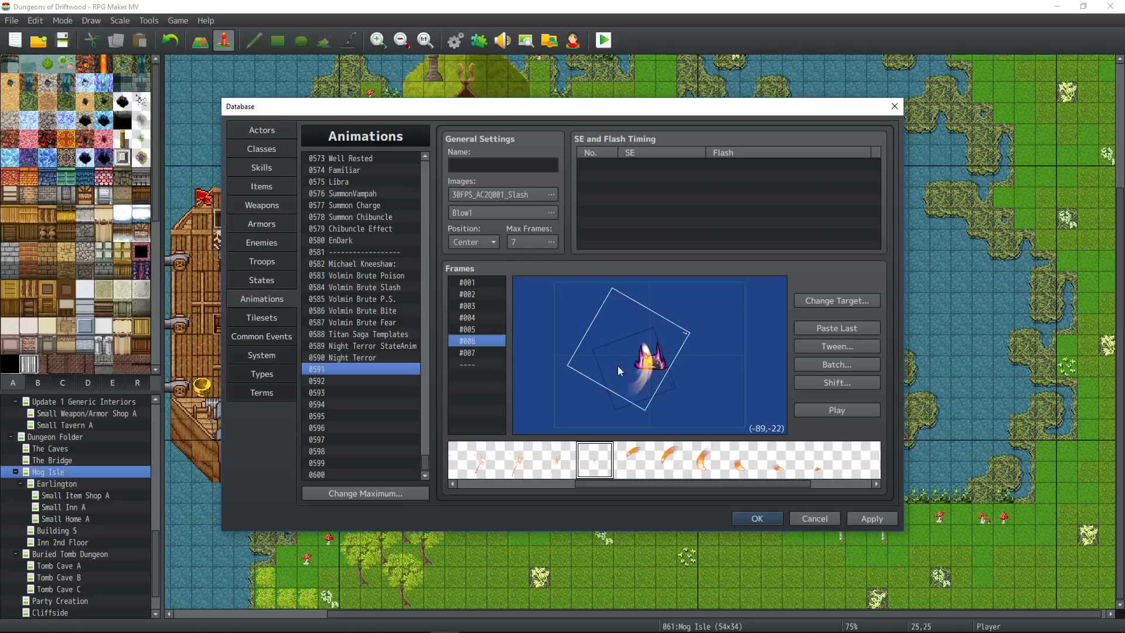
pyautogui.rightClick(630, 353)
pyautogui.click(676, 398)
pyautogui.click(473, 353)
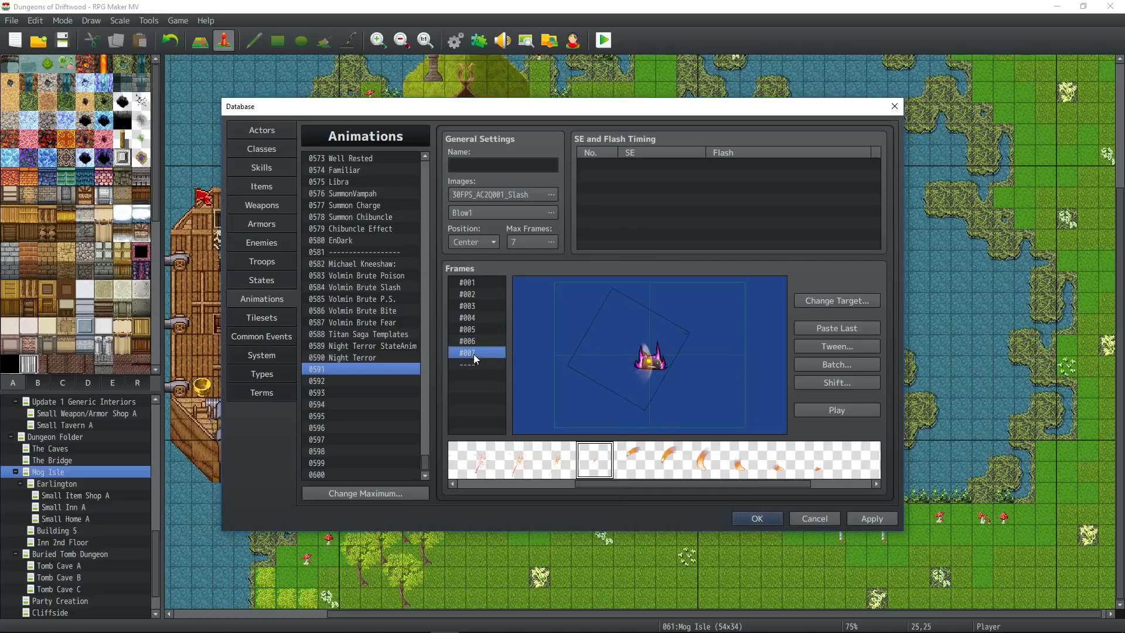
# Step: Paste the copied crescent cell into frame 7 and move it up to about (-86.5, -58.5)
pyautogui.rightClick(555, 342)
pyautogui.click(589, 406)
pyautogui.moveTo(582, 349); pyautogui.dragTo(659, 350)
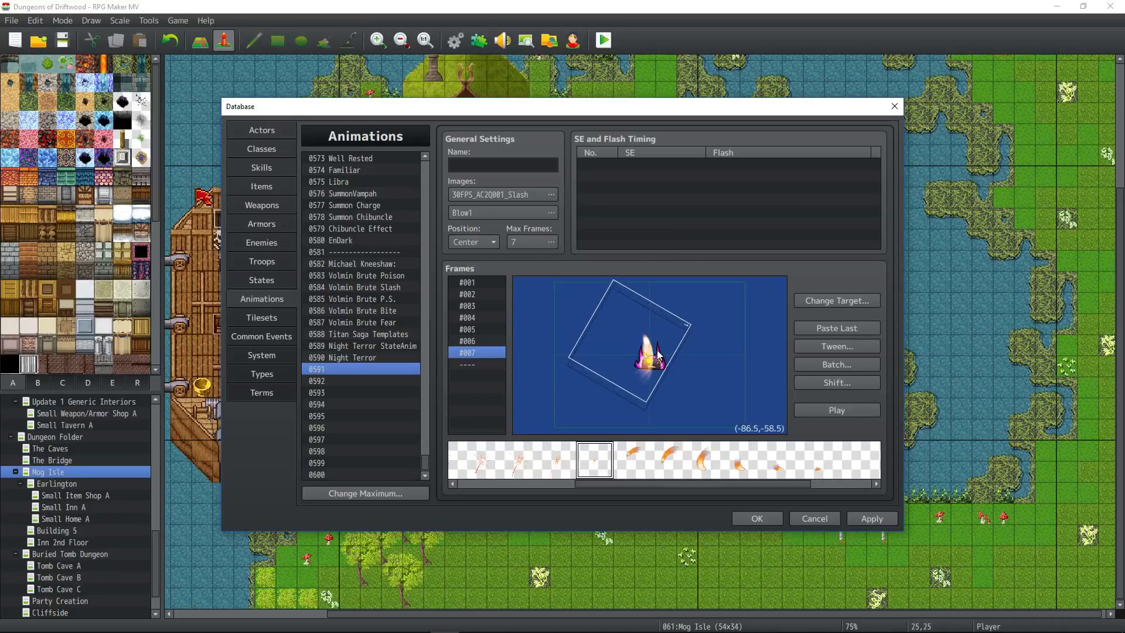
# Step: Set the frame 7 cell's scale to 225% and its rotation to 125
pyautogui.rightClick(658, 350)
pyautogui.click(688, 372)
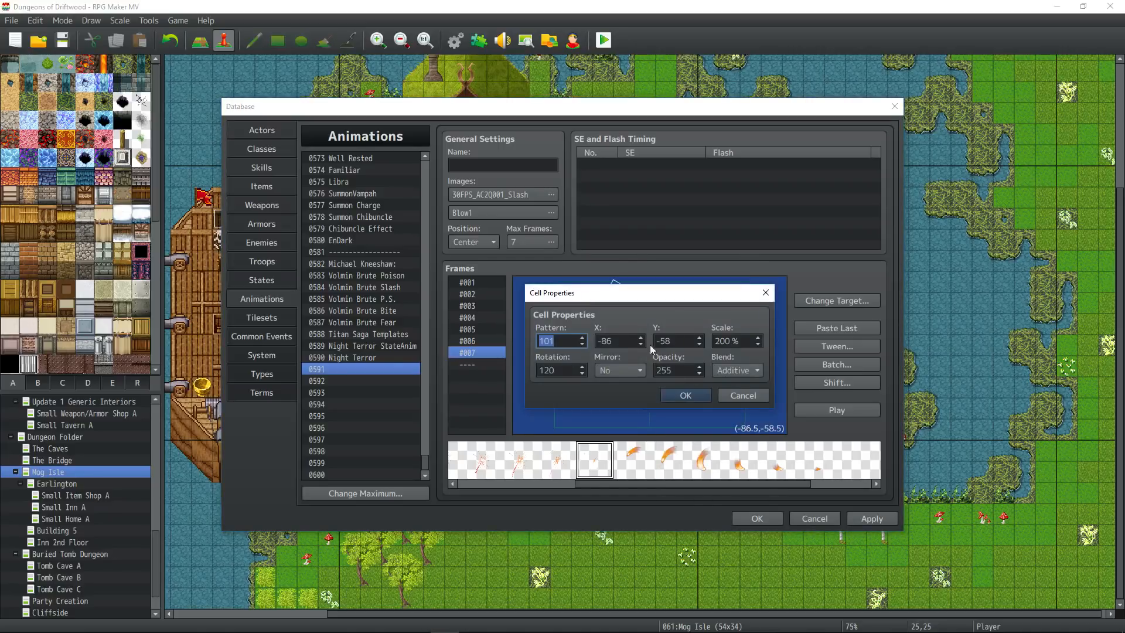
pyautogui.doubleClick(743, 340)
pyautogui.write('225')
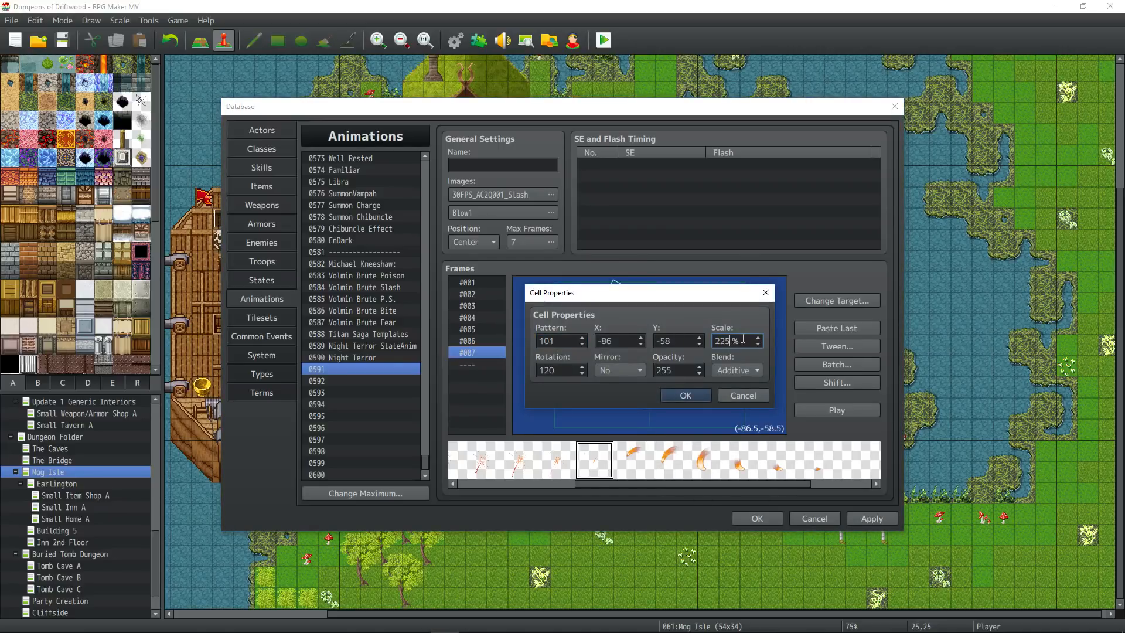
pyautogui.doubleClick(567, 370)
pyautogui.write('125')
pyautogui.click(694, 392)
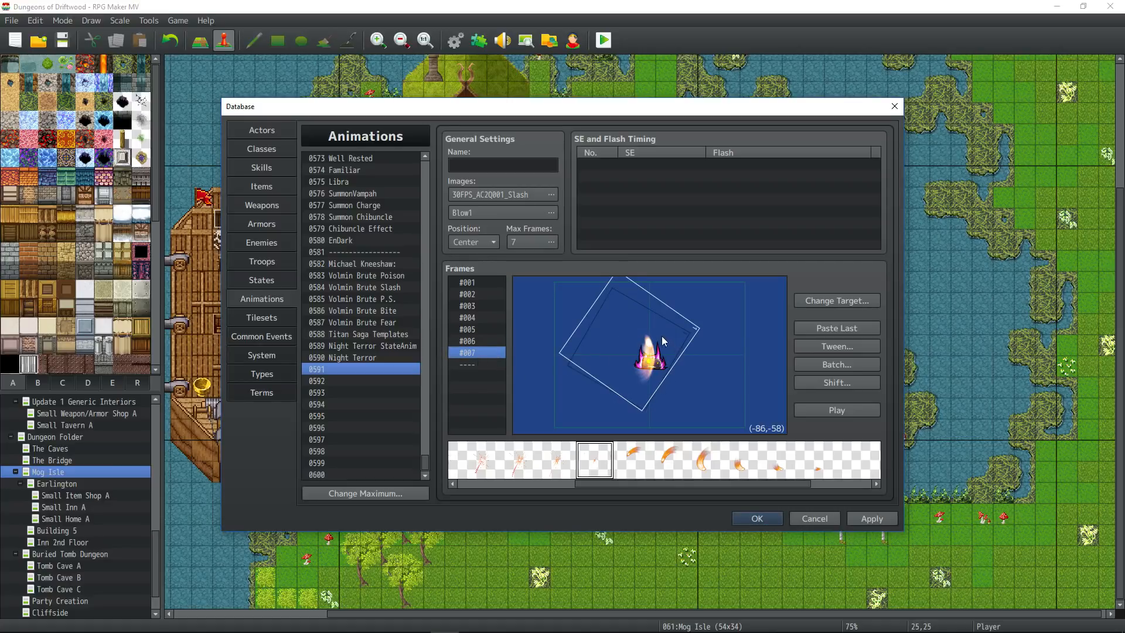
# Step: Play the seven-frame animation several times to check the uppercut's motion
pyautogui.click(852, 414)
pyautogui.click(852, 411)
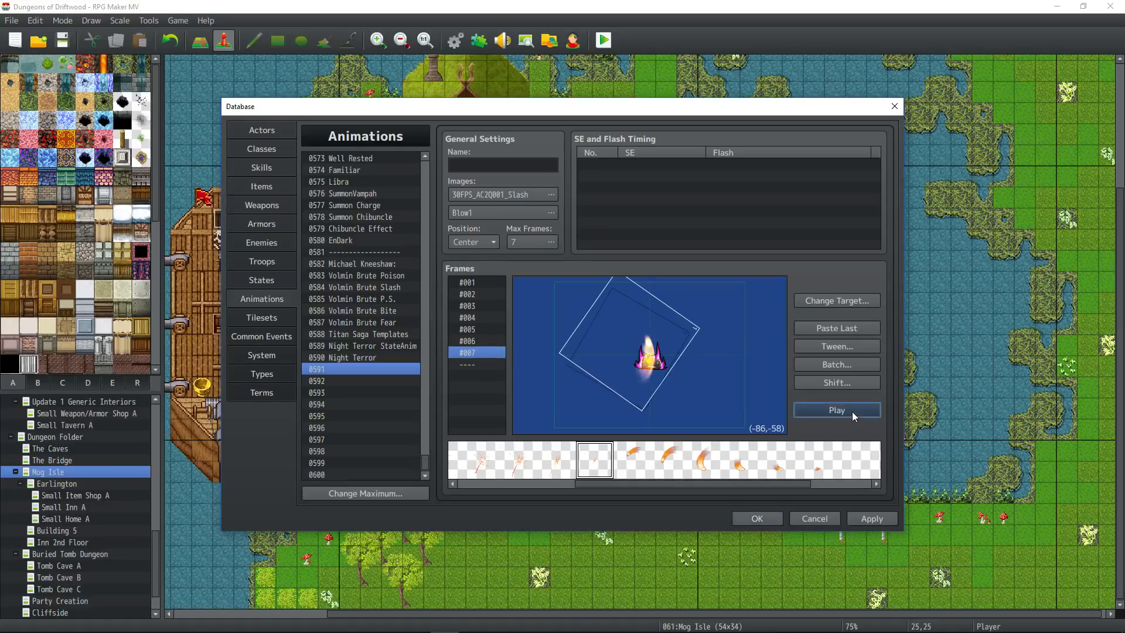
pyautogui.click(851, 411)
pyautogui.click(851, 412)
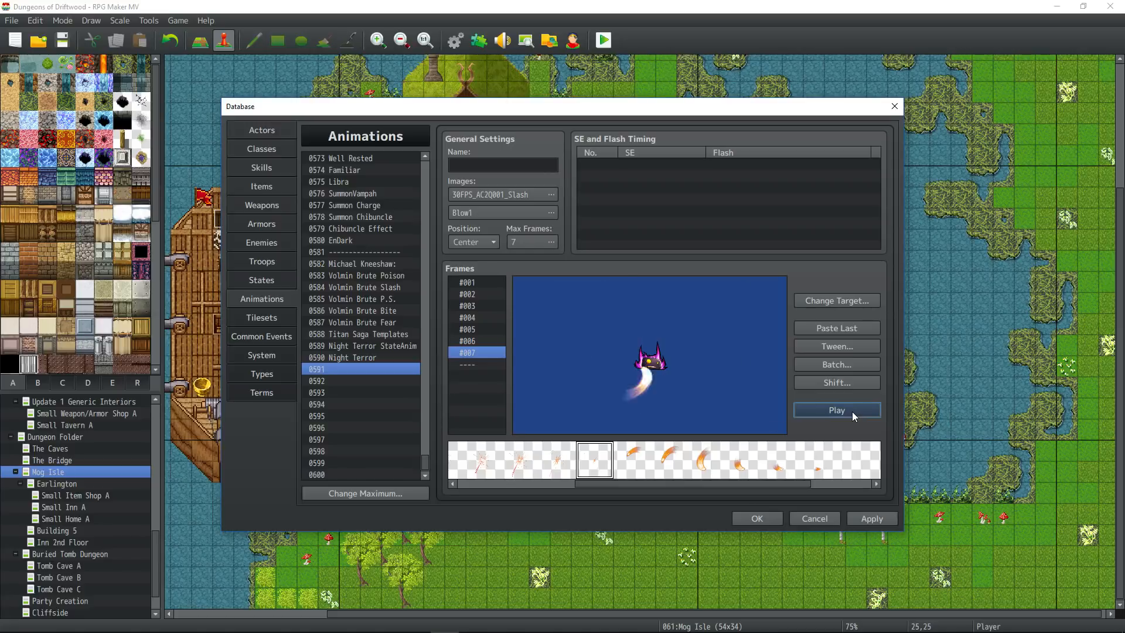
pyautogui.click(852, 411)
pyautogui.click(851, 410)
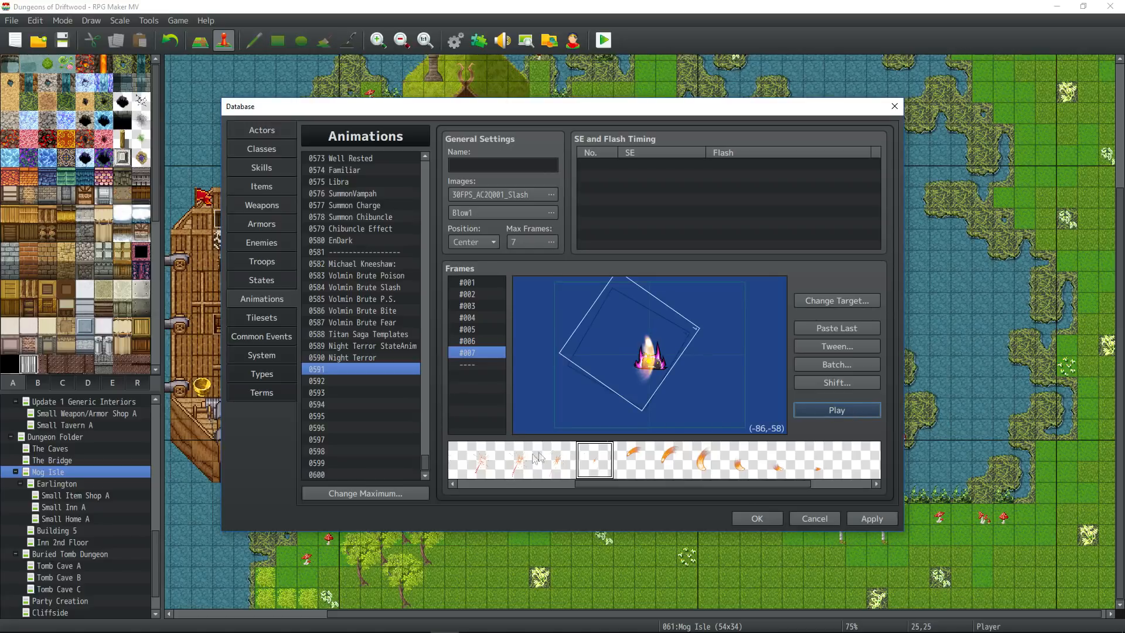
# Step: Apply the animation changes and choose the spark-burst pattern from the slash image strip
pyautogui.click(474, 363)
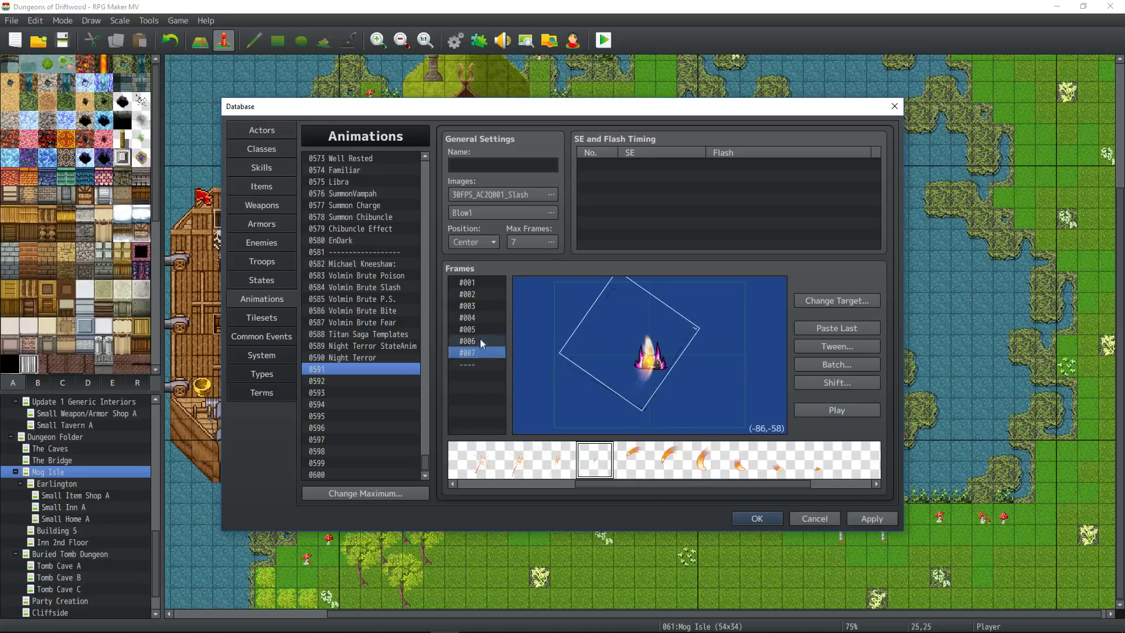
pyautogui.press('Up')
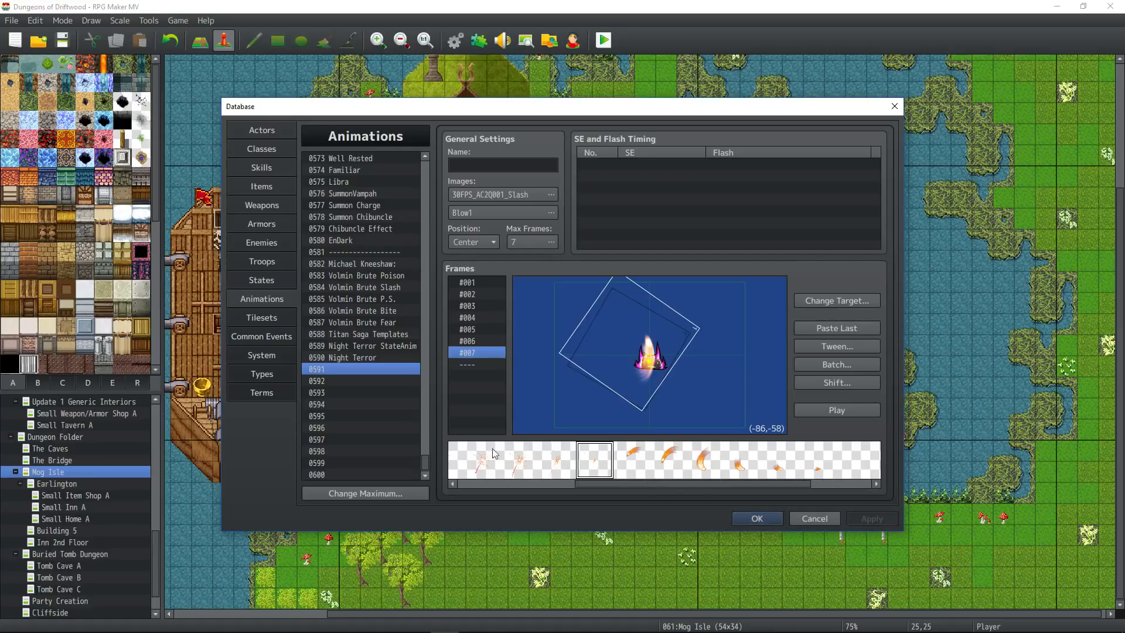
pyautogui.moveTo(600, 479); pyautogui.dragTo(485, 479)
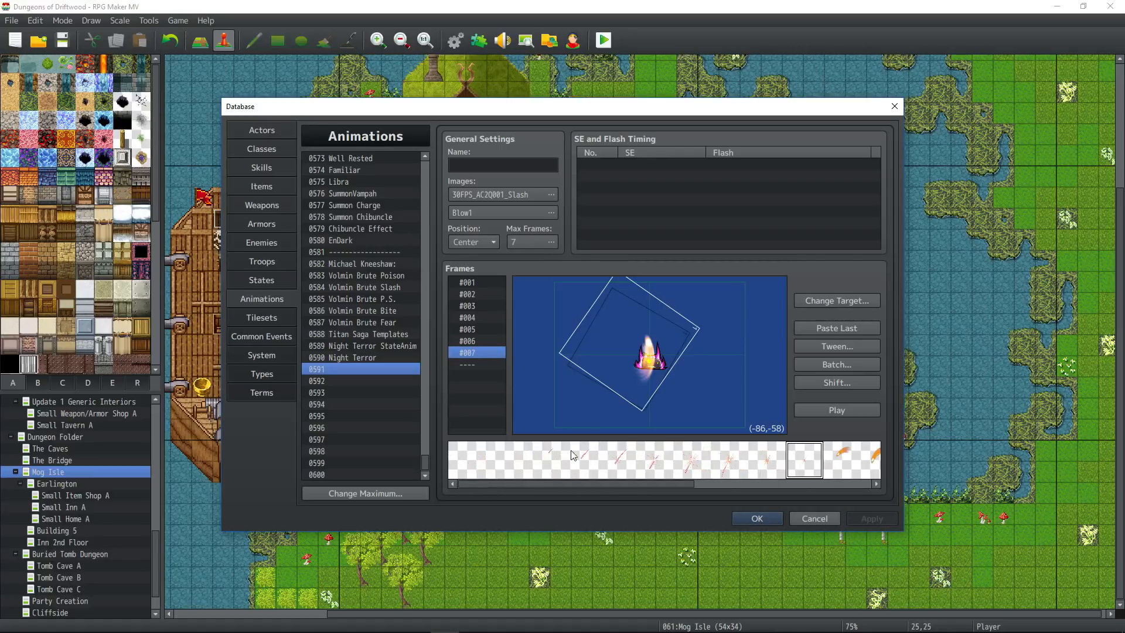
pyautogui.click(726, 469)
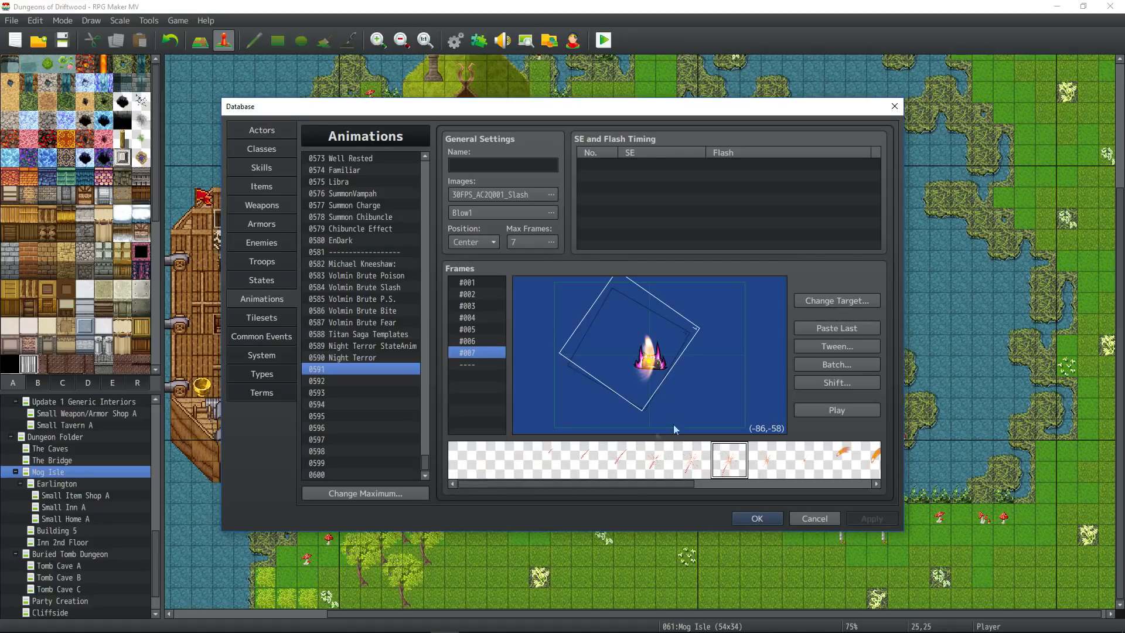
pyautogui.click(695, 466)
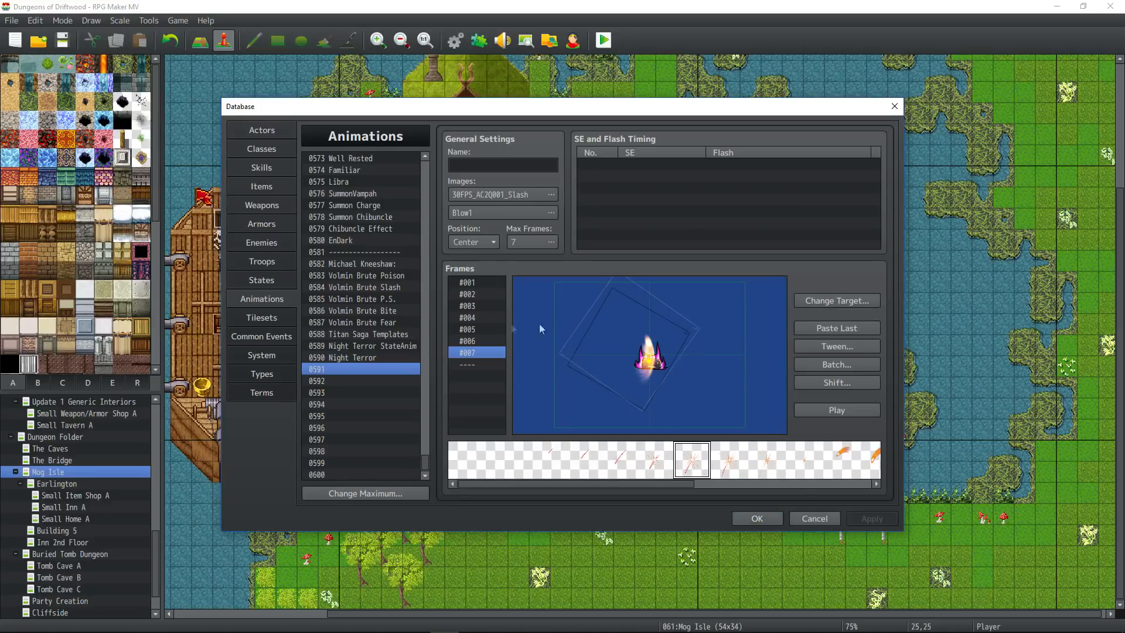
# Step: Add a new cell with the chosen spark-burst pattern to frame #005, beside the target
pyautogui.click(482, 341)
pyautogui.click(482, 331)
pyautogui.click(481, 321)
pyautogui.click(482, 341)
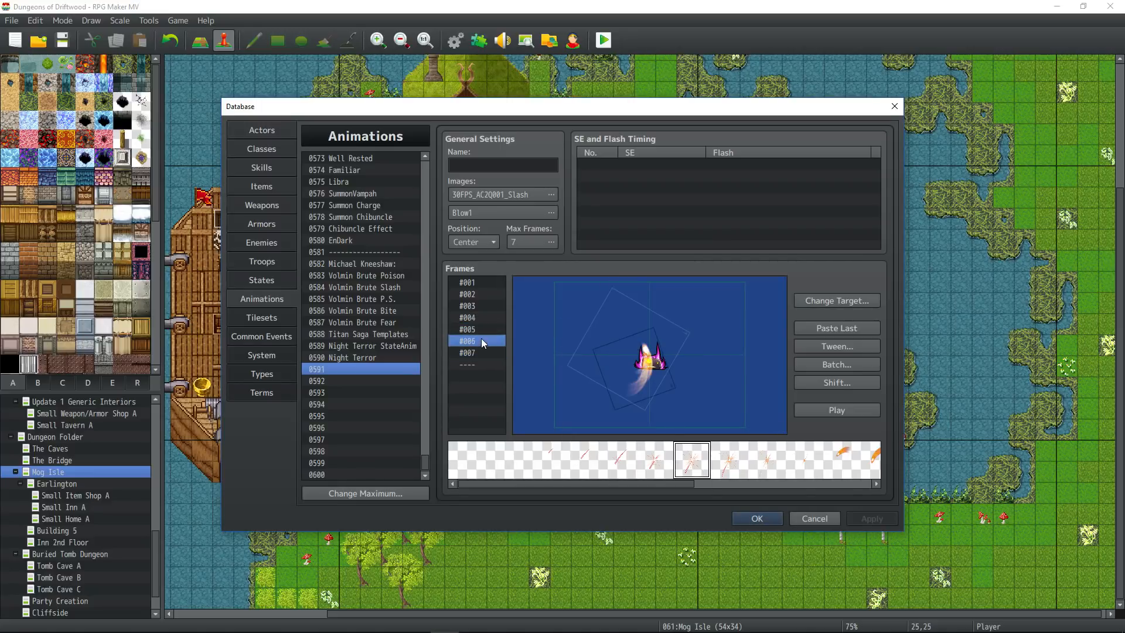
pyautogui.click(481, 331)
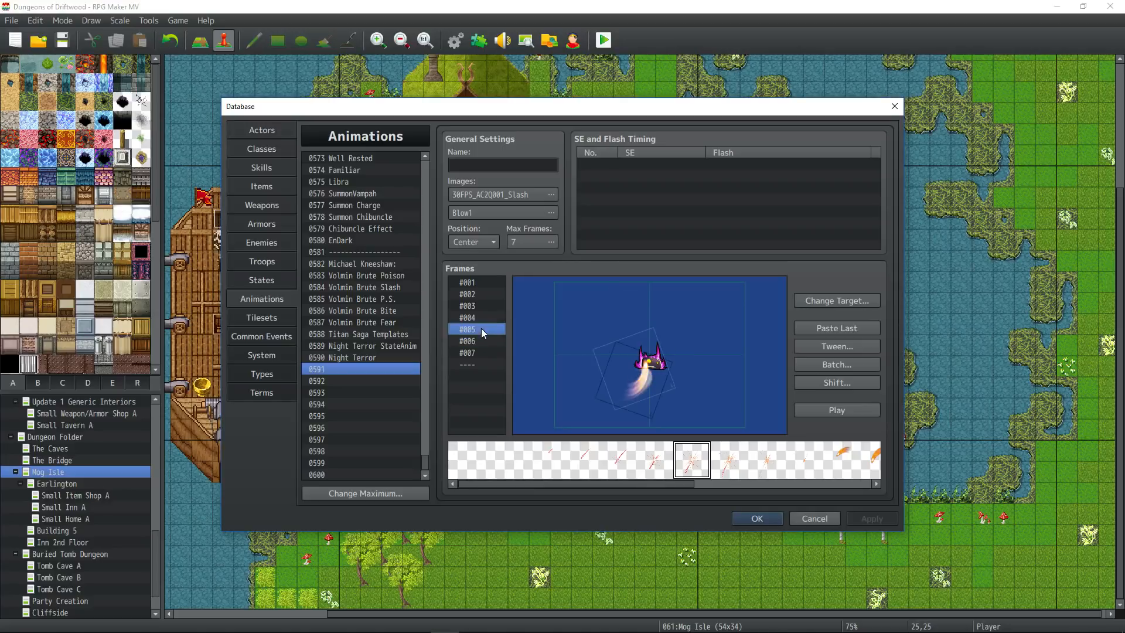
pyautogui.rightClick(566, 350)
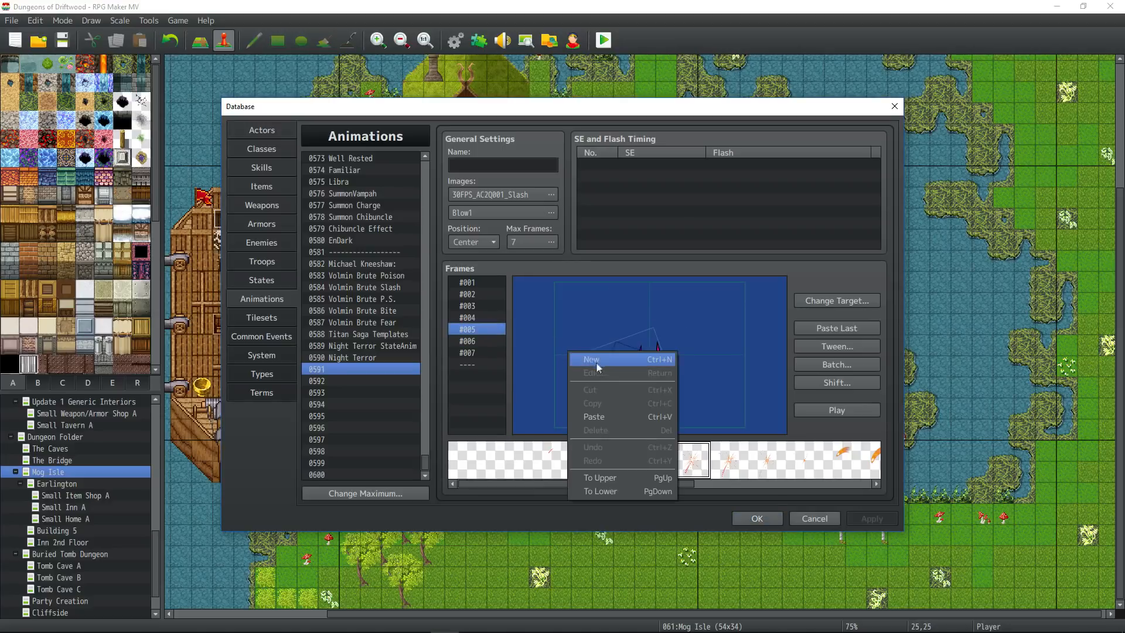
pyautogui.click(596, 361)
pyautogui.moveTo(561, 355); pyautogui.dragTo(550, 374)
# Step: Set the new spark cell's scale to 200% in frame #005
pyautogui.rightClick(558, 354)
pyautogui.click(575, 367)
pyautogui.rightClick(550, 375)
pyautogui.click(582, 416)
pyautogui.rightClick(555, 354)
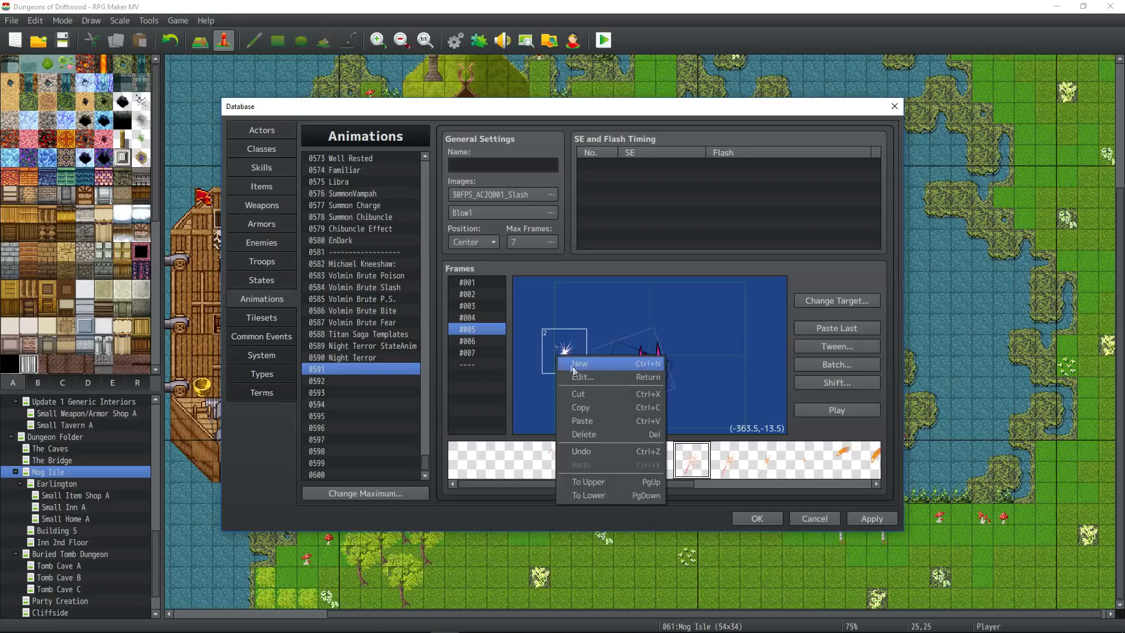
pyautogui.click(577, 374)
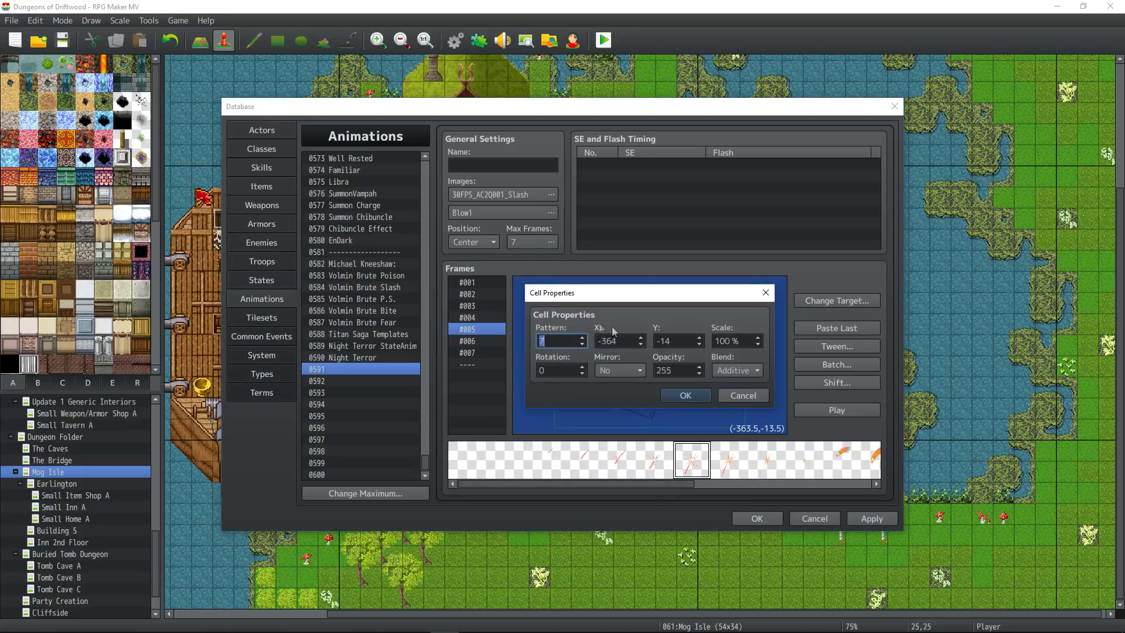
pyautogui.click(725, 341)
pyautogui.write('200')
pyautogui.click(687, 397)
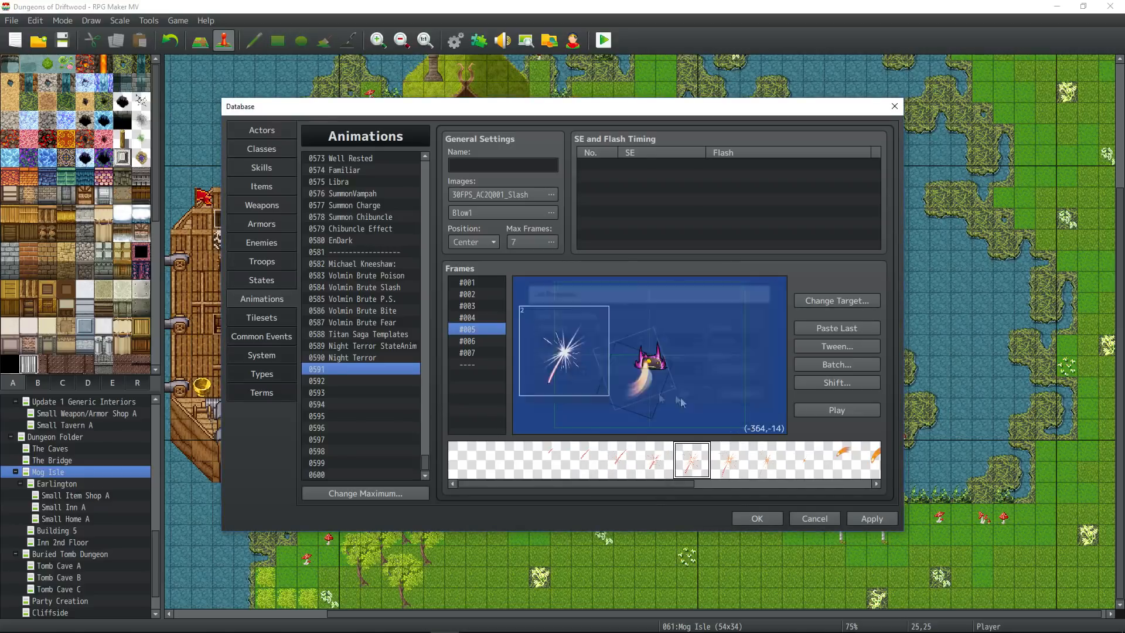
# Step: Move the frame #005 spark cell onto the target at about (-16.5, 23) and set its rotation to 45
pyautogui.rightClick(574, 346)
pyautogui.click(590, 367)
pyautogui.click(565, 365)
pyautogui.moveTo(564, 350); pyautogui.dragTo(642, 365)
pyautogui.write('90')
pyautogui.press('Return')
pyautogui.rightClick(572, 353)
pyautogui.click(591, 374)
pyautogui.doubleClick(566, 368)
pyautogui.write('45')
pyautogui.press('Return')
# Step: Copy the spark cell from frame #005 into frame #006 and place it over the target at about (-13, 26.5)
pyautogui.rightClick(637, 365)
pyautogui.click(479, 340)
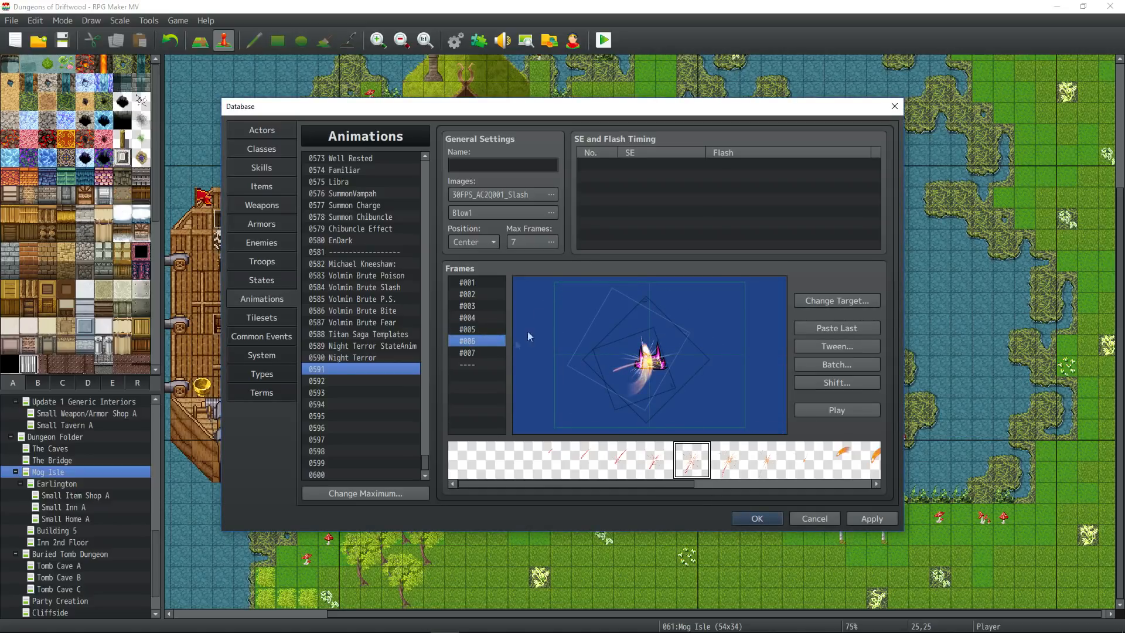
pyautogui.click(479, 329)
pyautogui.rightClick(646, 362)
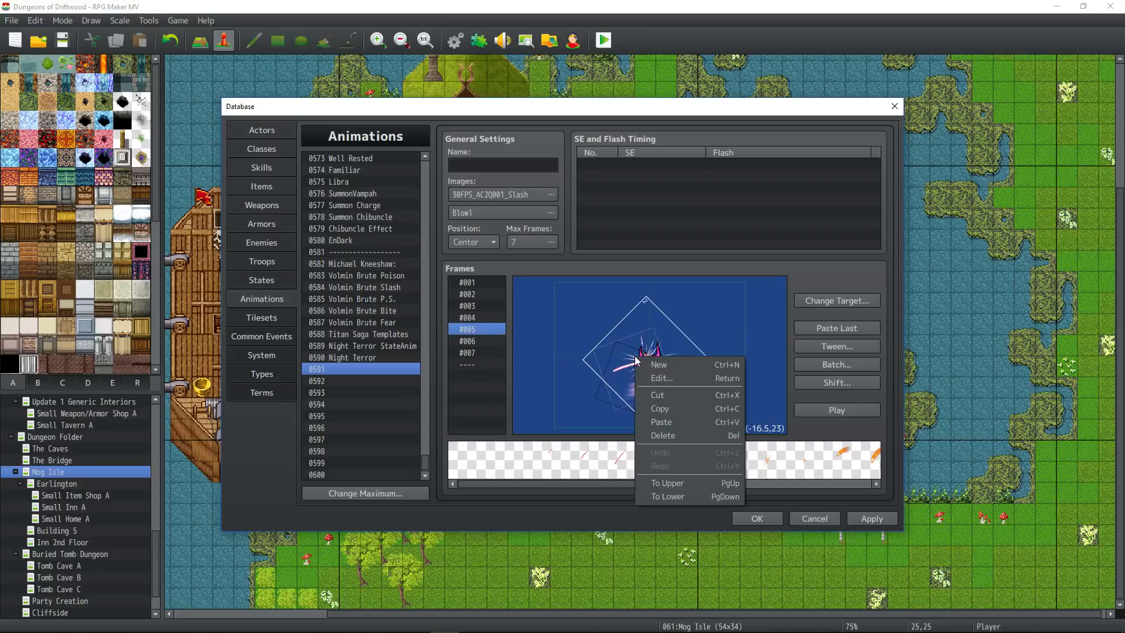
pyautogui.click(671, 409)
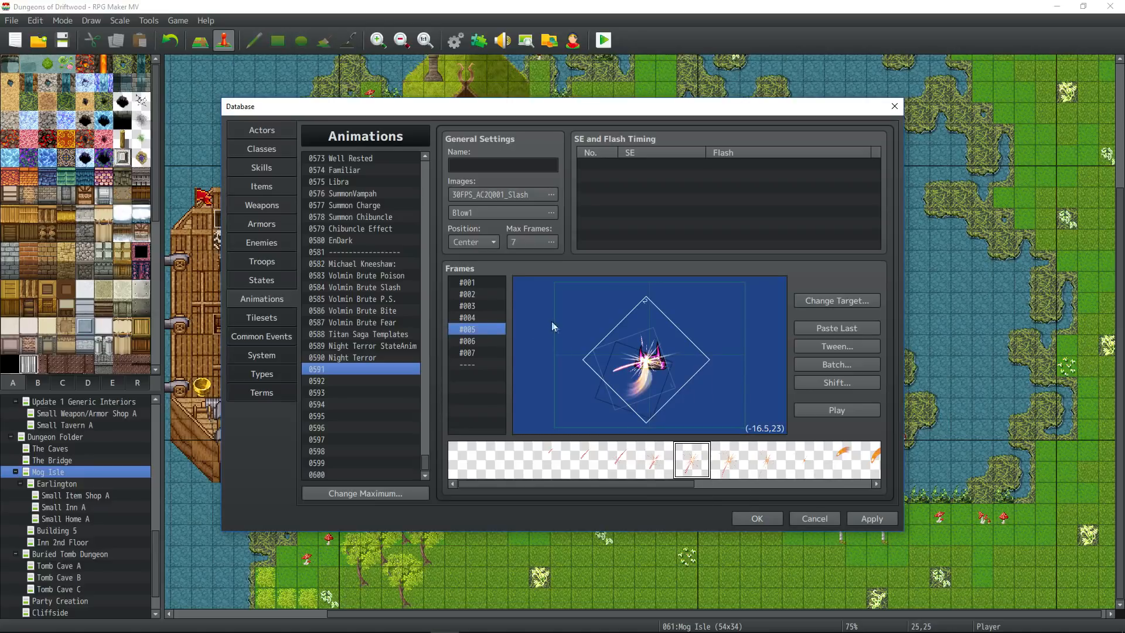
pyautogui.rightClick(567, 332)
pyautogui.click(476, 341)
pyautogui.rightClick(546, 339)
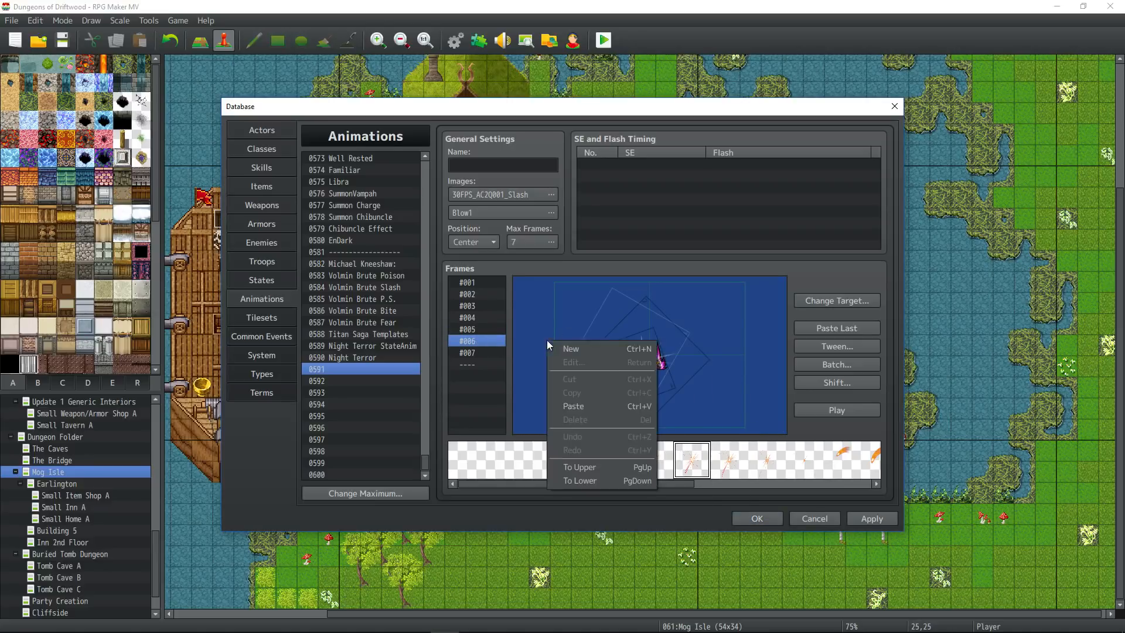
pyautogui.click(580, 388)
pyautogui.moveTo(592, 350); pyautogui.dragTo(652, 365)
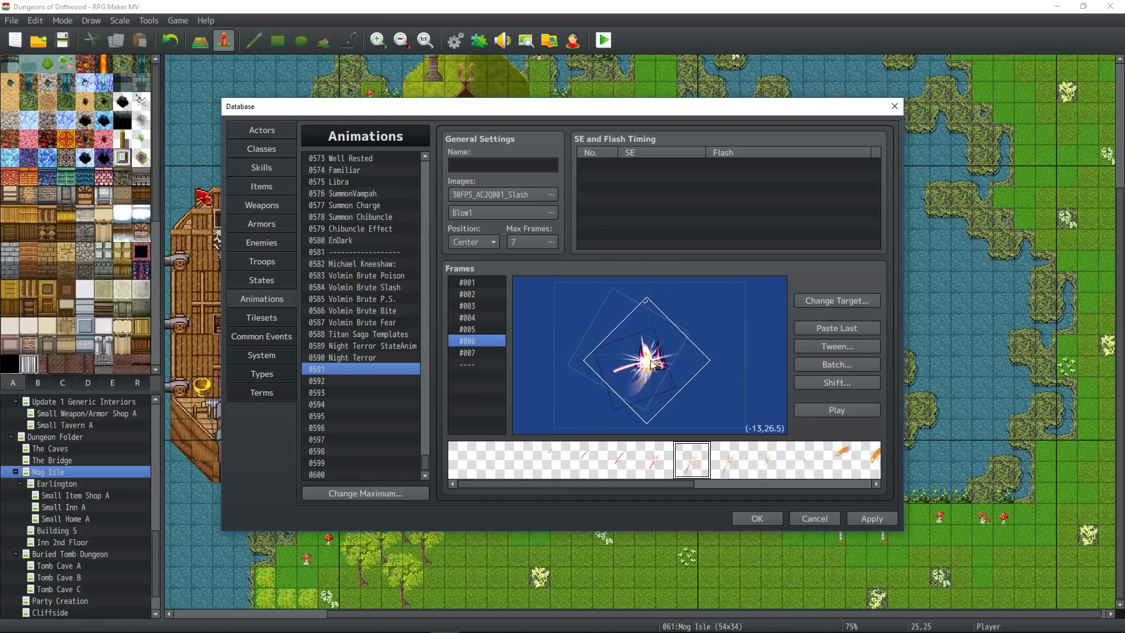
# Step: Set the frame #006 spark cell to 250% scale, 200 opacity and 90 rotation, and preview the animation
pyautogui.rightClick(640, 337)
pyautogui.click(668, 355)
pyautogui.doubleClick(740, 340)
pyautogui.write('250')
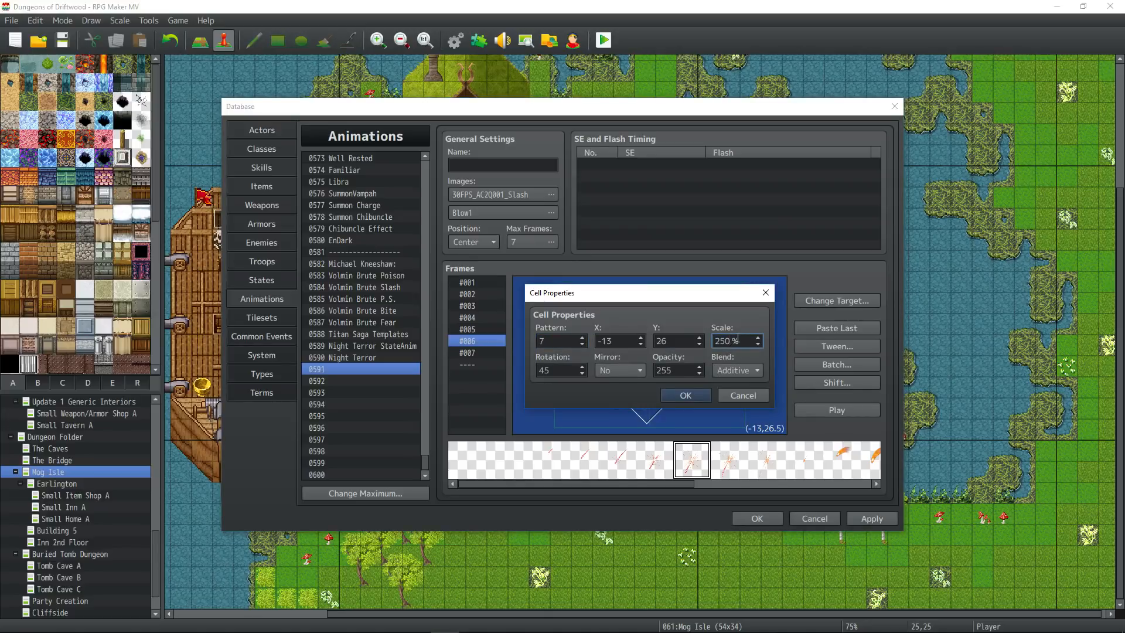
pyautogui.doubleClick(685, 369)
pyautogui.doubleClick(555, 371)
pyautogui.write('9')
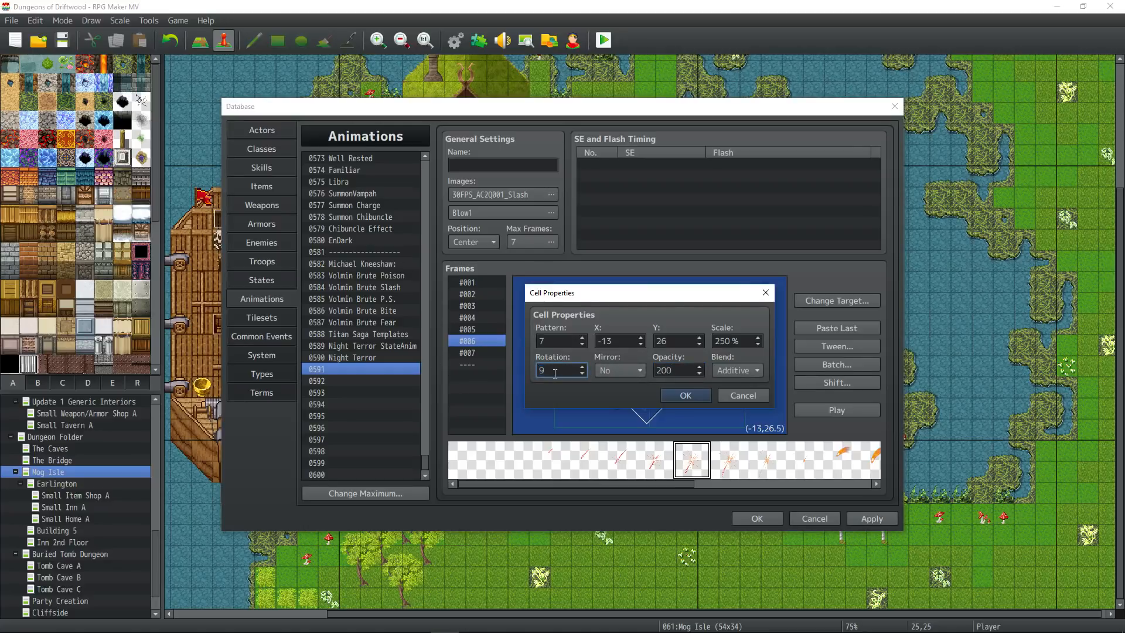
pyautogui.write('0')
pyautogui.click(685, 395)
pyautogui.click(833, 411)
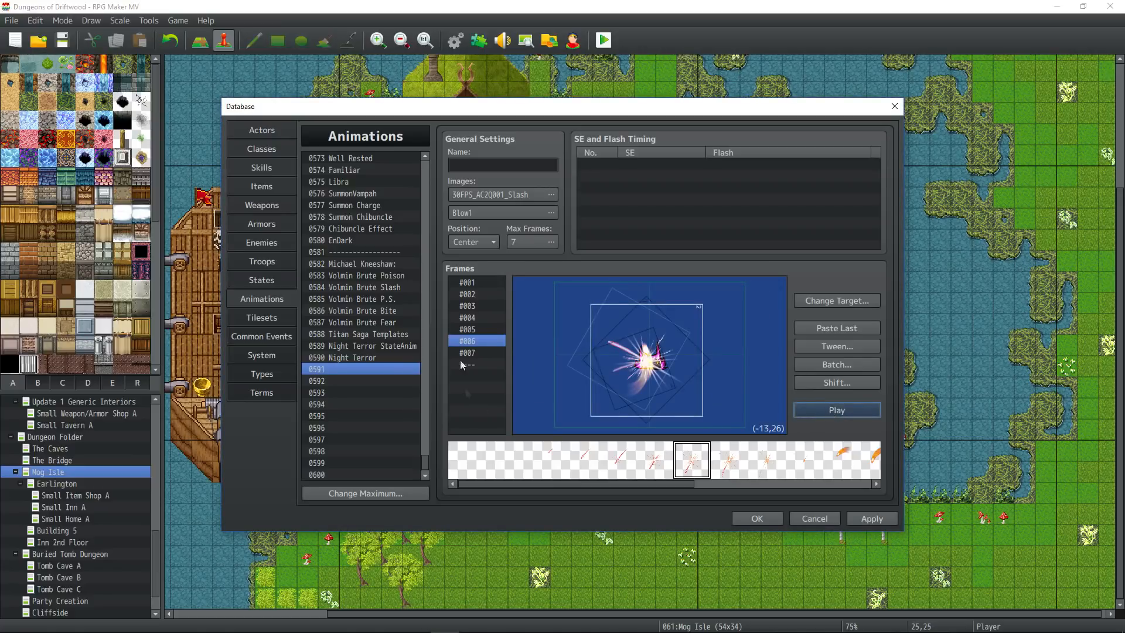
# Step: Copy the spark cell from frame #006 into frame #007 and place it over the target at about (-15.5, 26)
pyautogui.rightClick(637, 337)
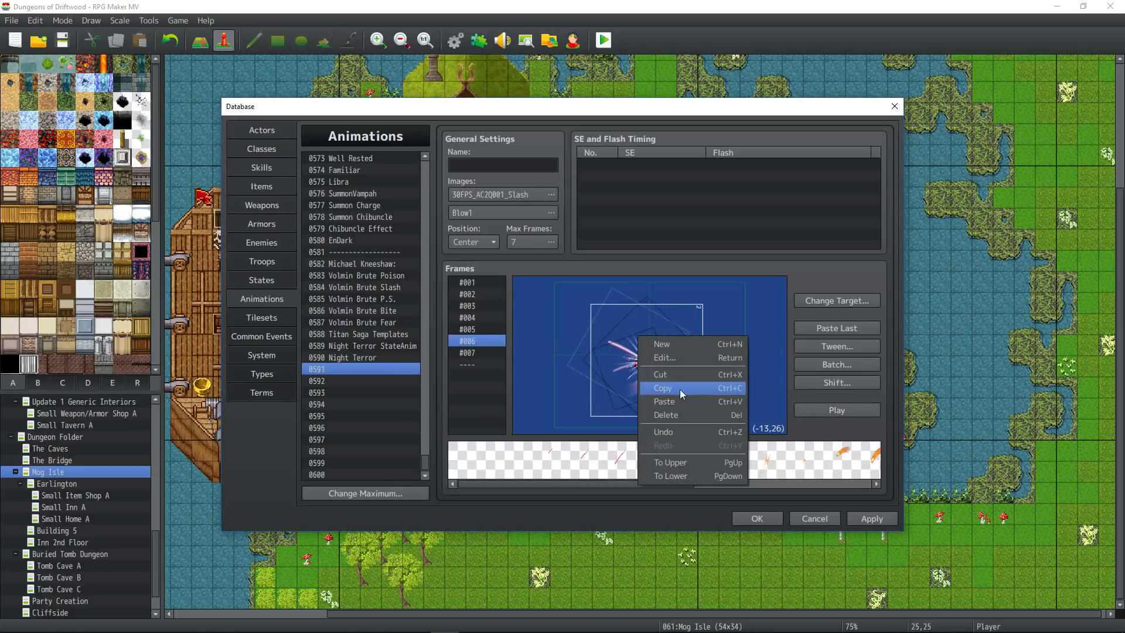
pyautogui.click(680, 389)
pyautogui.click(501, 352)
pyautogui.rightClick(549, 322)
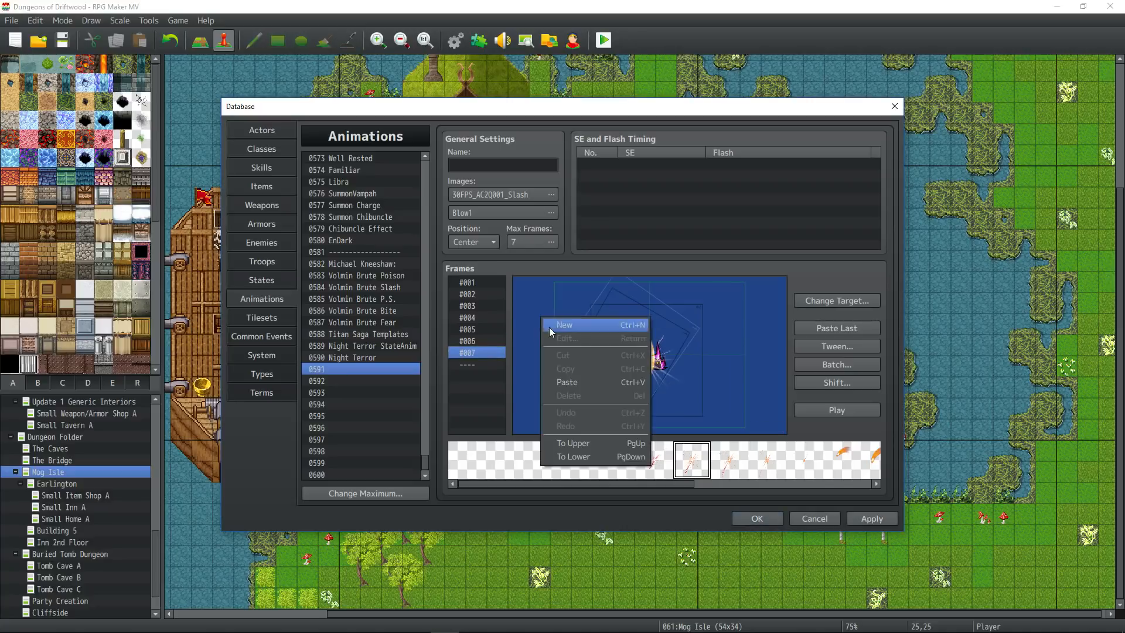
pyautogui.click(570, 380)
pyautogui.moveTo(555, 325); pyautogui.dragTo(645, 363)
# Step: Set the frame #007 spark cell's scale to 300% and rotation to 135
pyautogui.rightClick(645, 363)
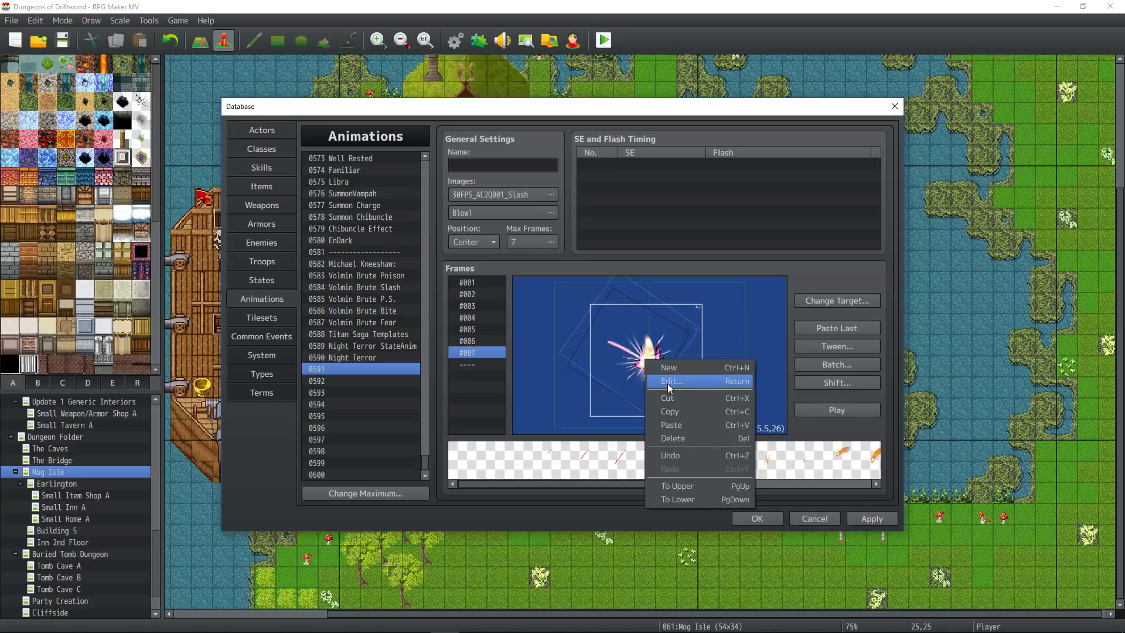
pyautogui.click(669, 381)
pyautogui.doubleClick(748, 342)
pyautogui.write('300')
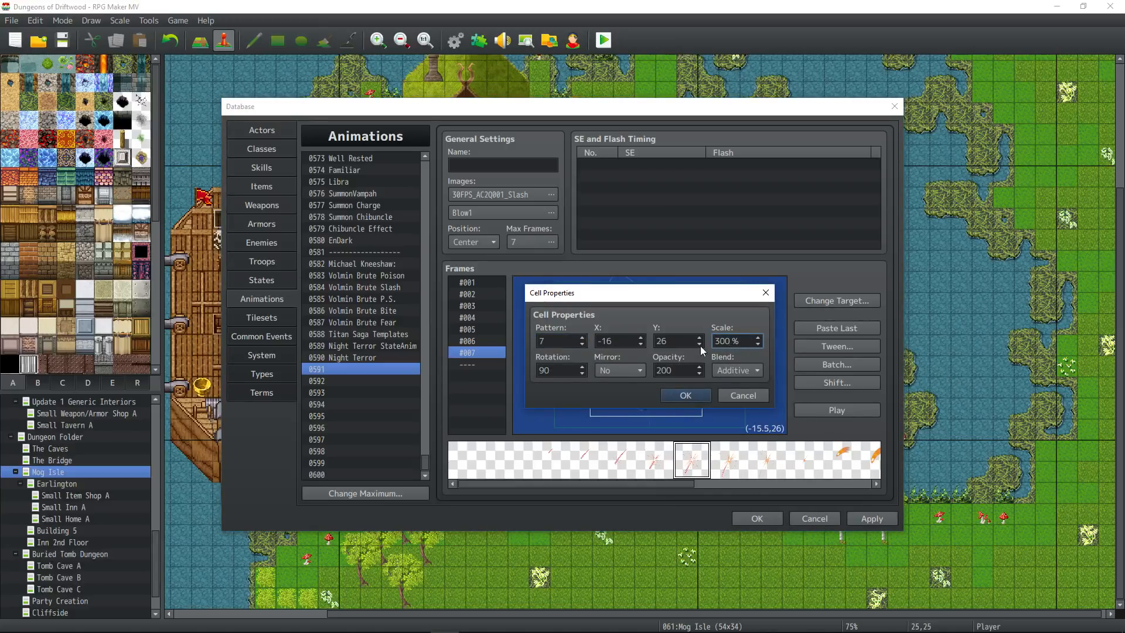
pyautogui.doubleClick(557, 370)
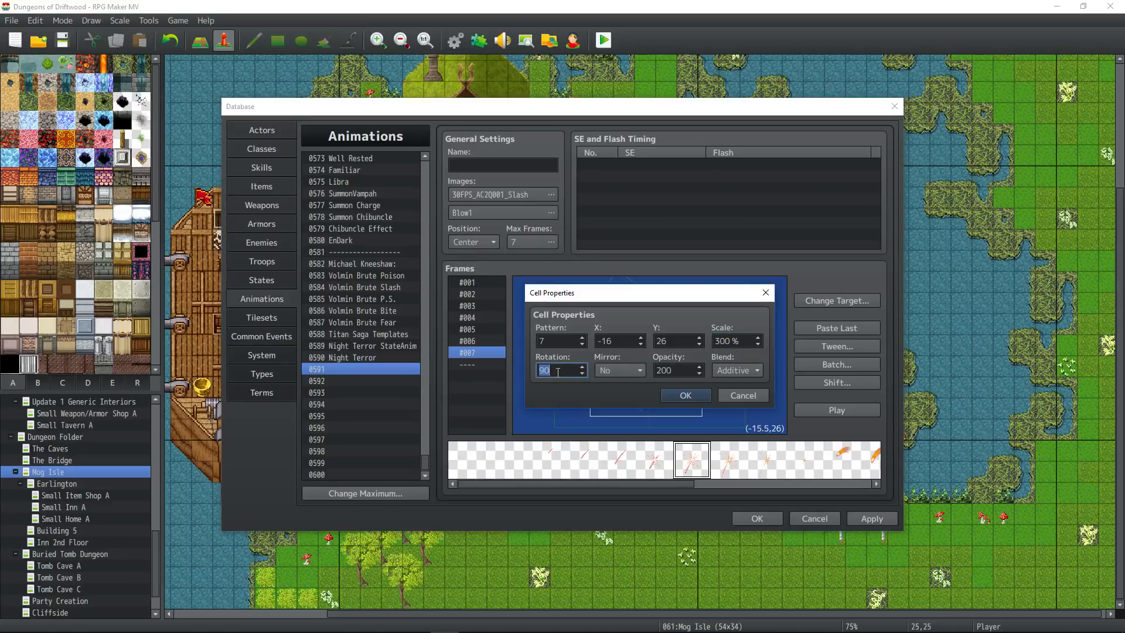
pyautogui.write('135')
pyautogui.press('Return')
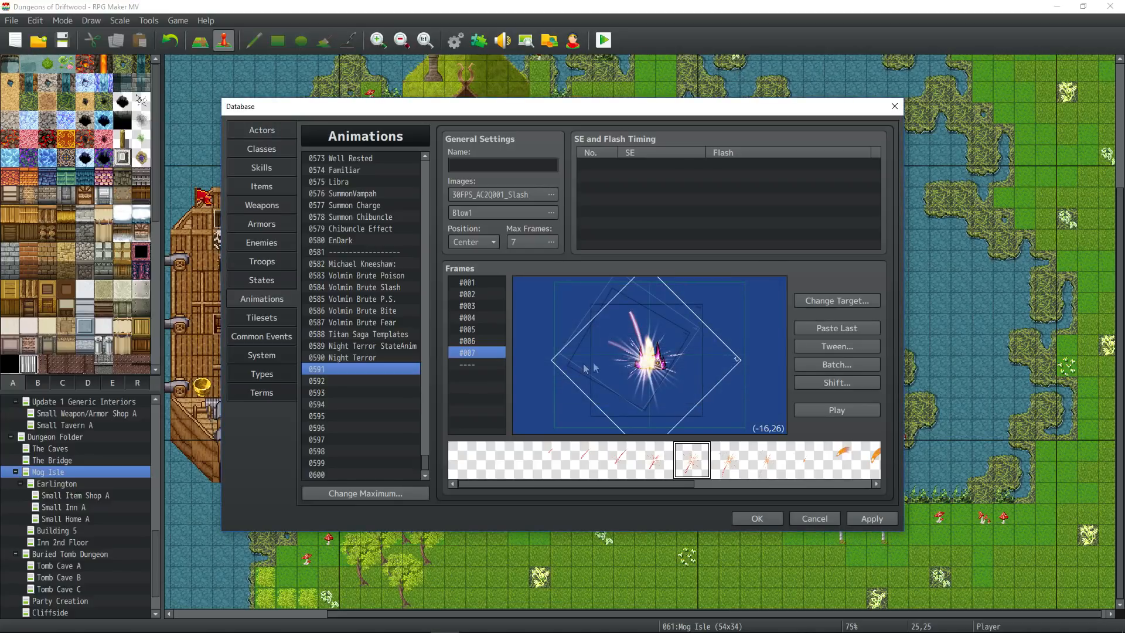
# Step: Change the frame #007 spark cell's pattern number to 9
pyautogui.press('Up')
pyautogui.rightClick(672, 346)
pyautogui.click(690, 347)
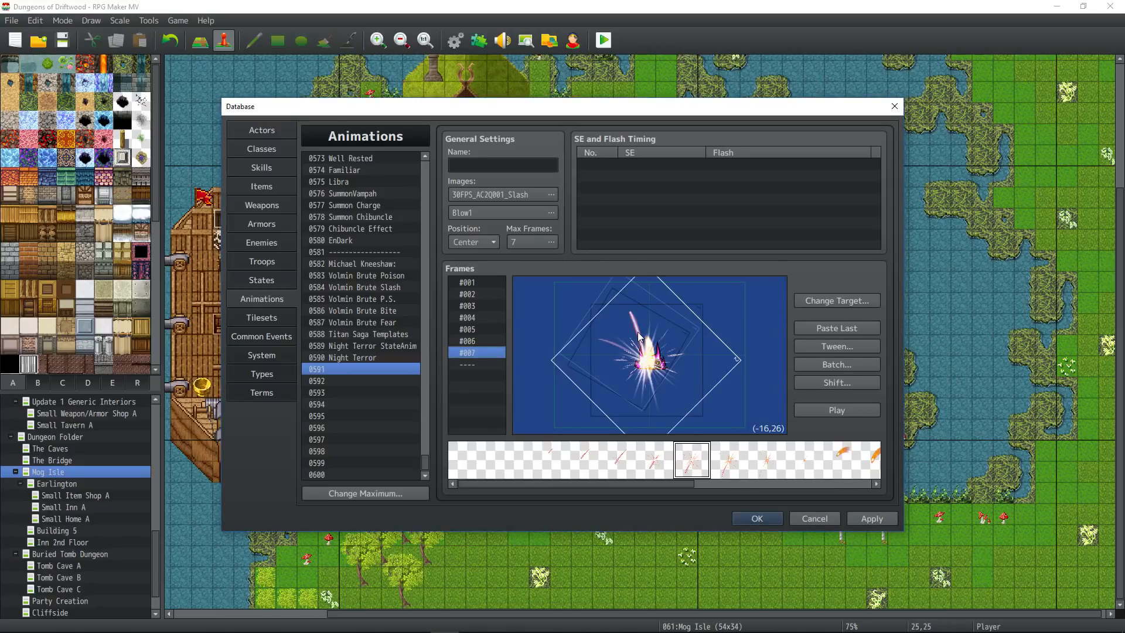
pyautogui.doubleClick(652, 347)
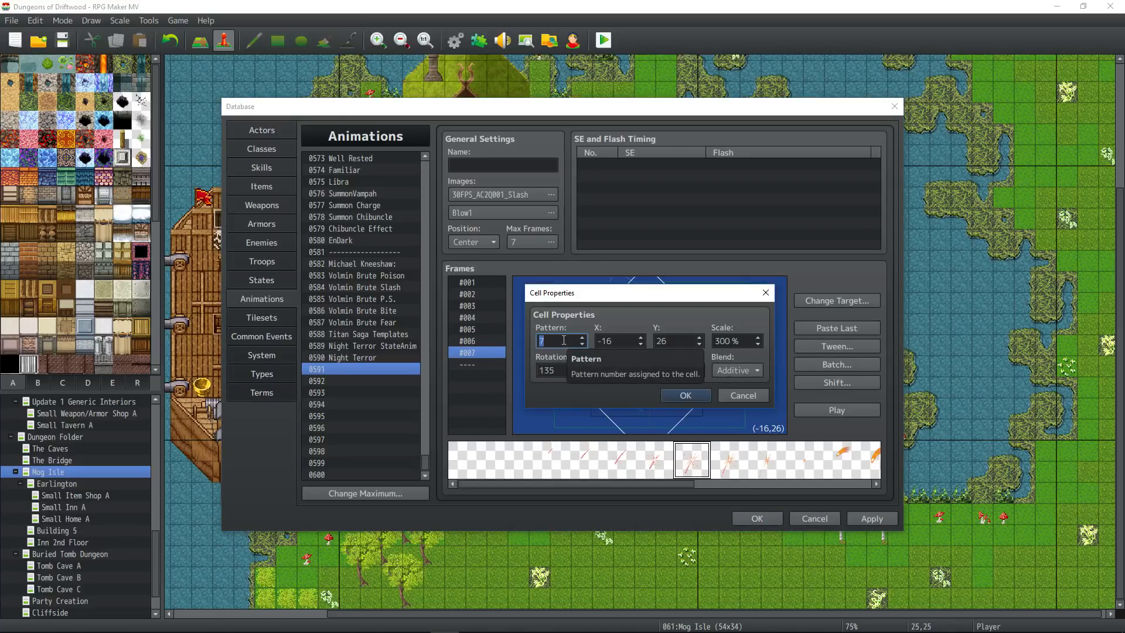
pyautogui.write('9')
pyautogui.click(676, 394)
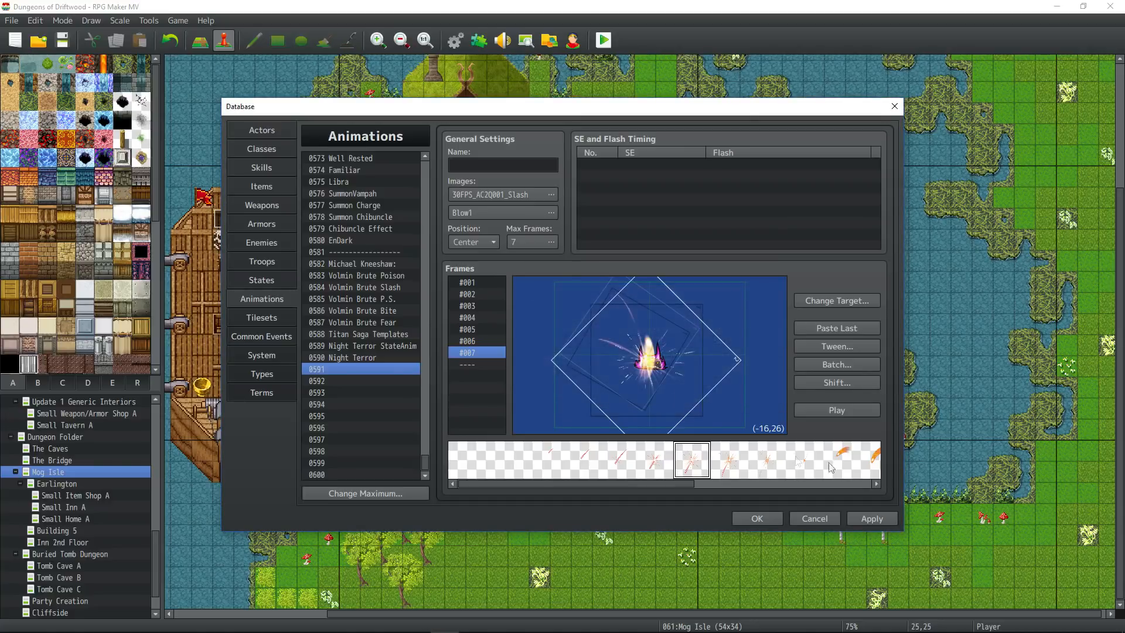
# Step: Preview the finished slash animation and apply the database changes
pyautogui.click(824, 410)
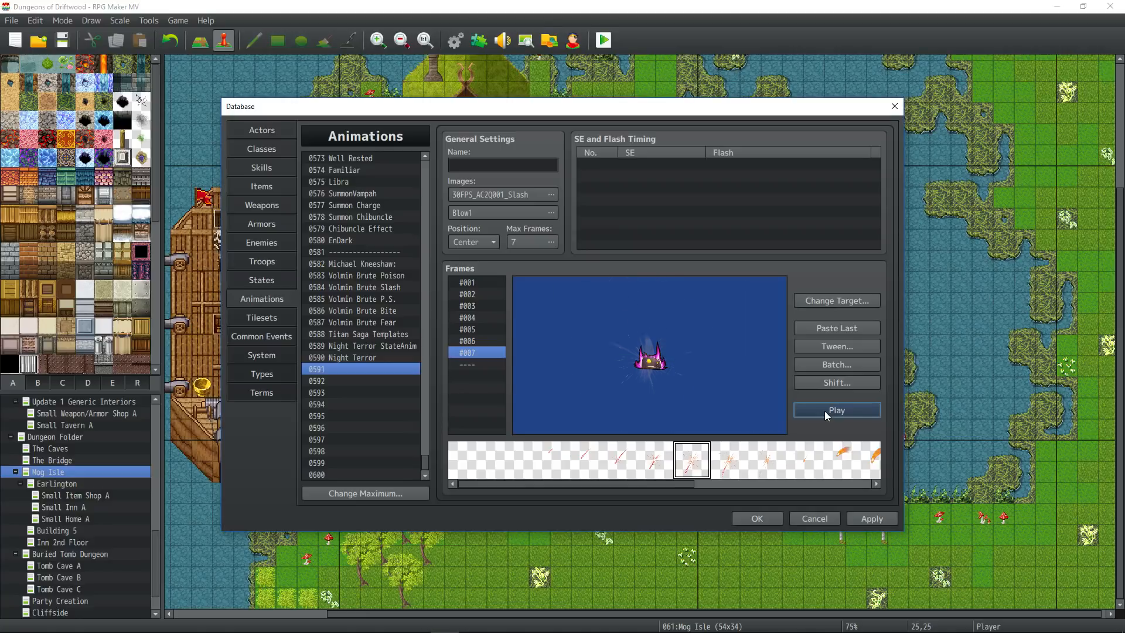
pyautogui.click(824, 410)
pyautogui.click(866, 520)
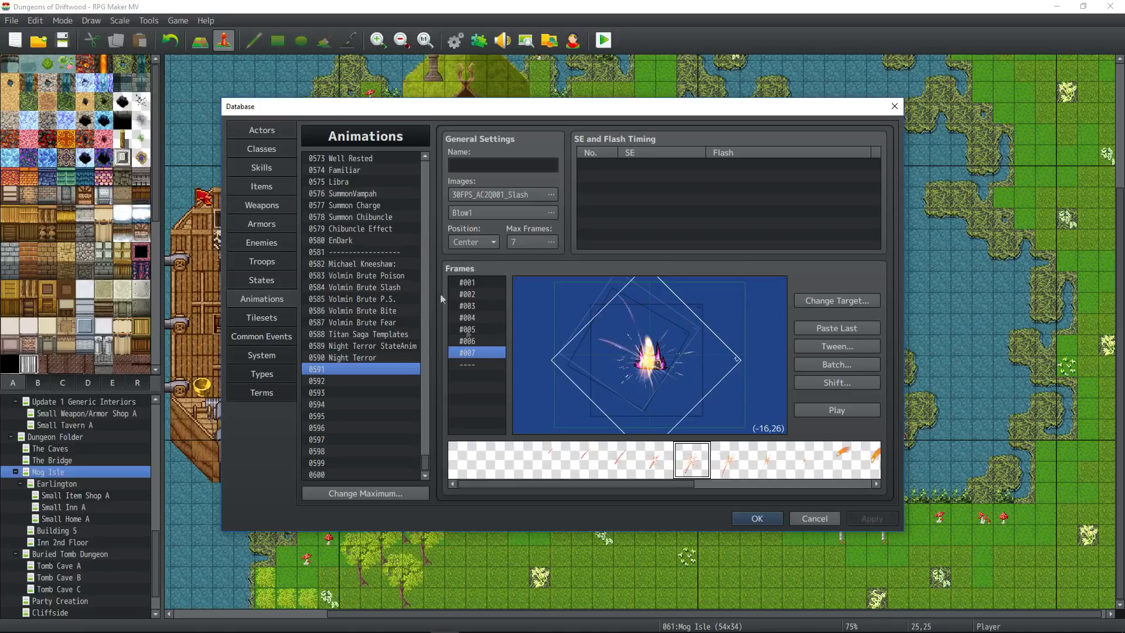
# Step: Create an SE and Flash Timing entry for the animation and choose the Bite sound effect
pyautogui.rightClick(632, 163)
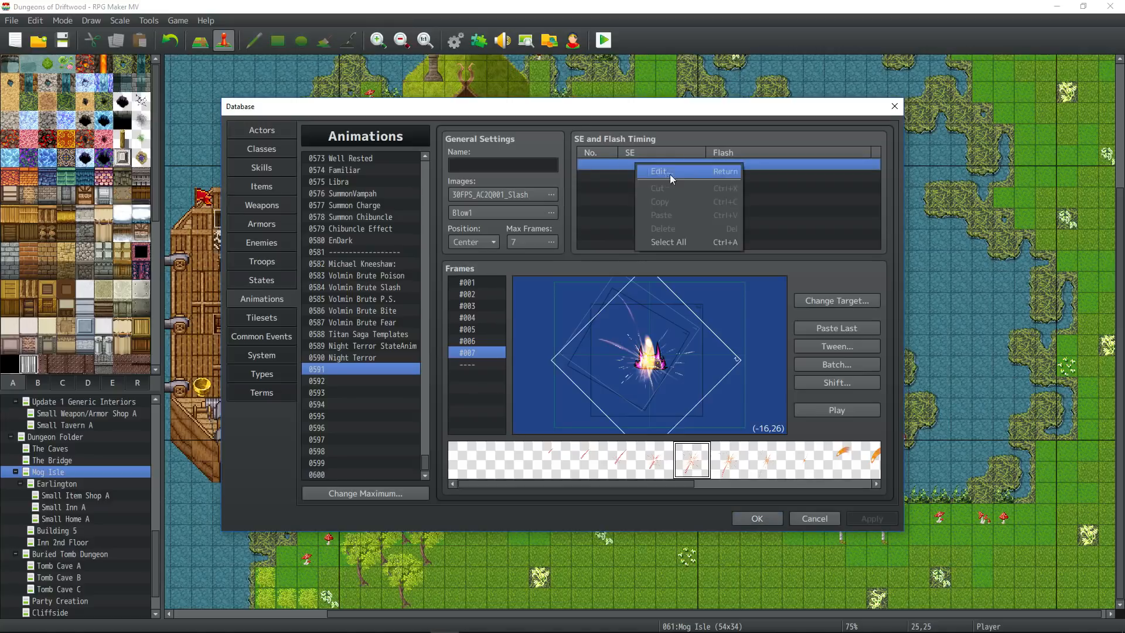
pyautogui.click(673, 170)
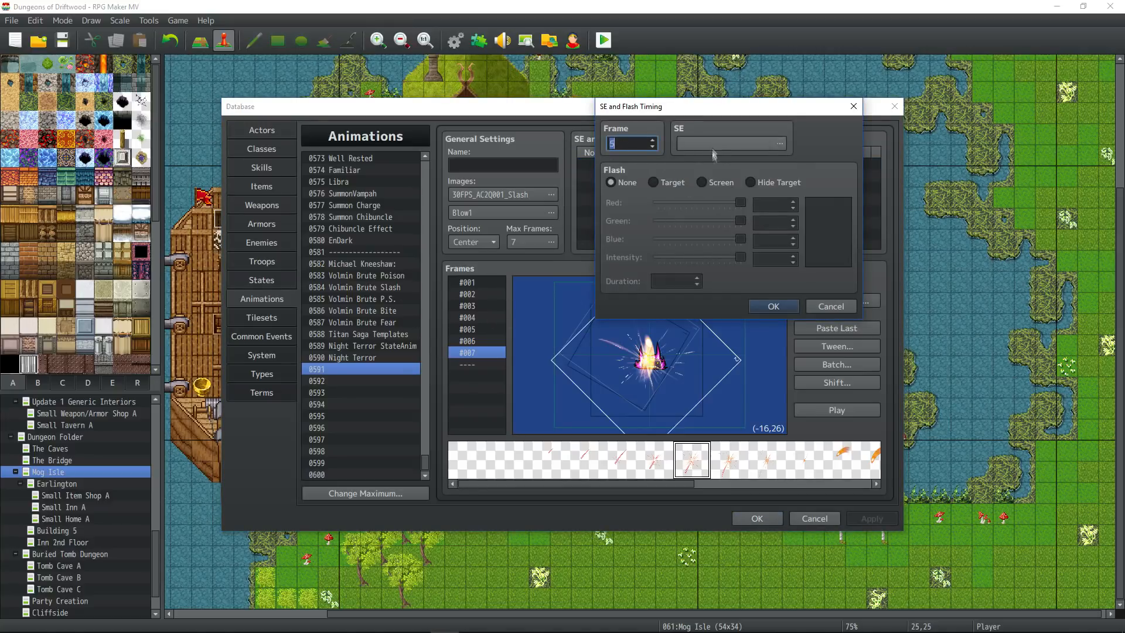
pyautogui.click(779, 143)
pyautogui.click(678, 178)
pyautogui.moveTo(678, 178); pyautogui.dragTo(687, 279)
pyautogui.click(685, 291)
pyautogui.scroll(-3, 683, 283)
pyautogui.click(669, 308)
pyautogui.scroll(-2, 669, 309)
pyautogui.click(665, 284)
# Step: Set the Bite sound's pitch to 110%, audition it and accept the audio selection
pyautogui.click(764, 206)
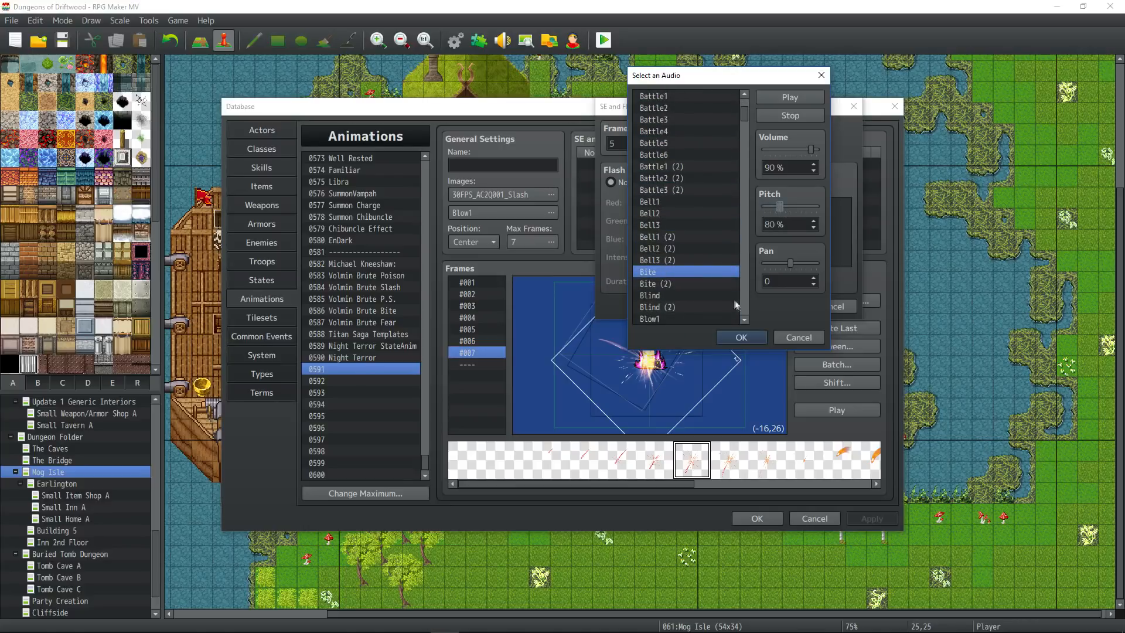
pyautogui.click(805, 207)
pyautogui.click(789, 98)
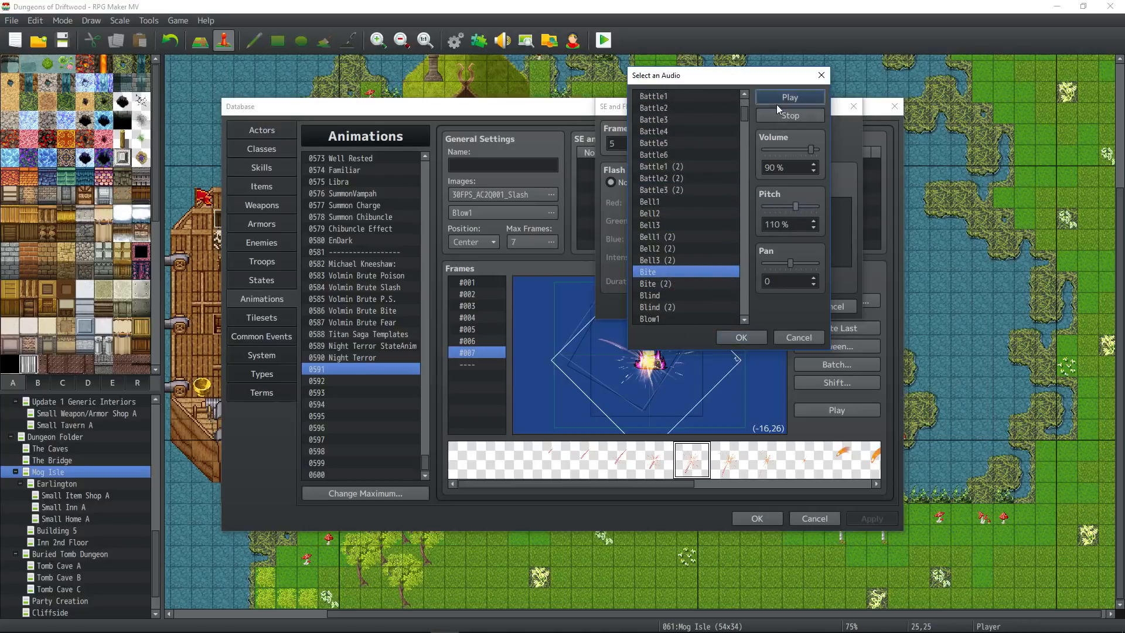
pyautogui.click(741, 338)
# Step: Give the frame 5 Bite entry a white Target flash lasting 5 frames and accept it
pyautogui.click(652, 182)
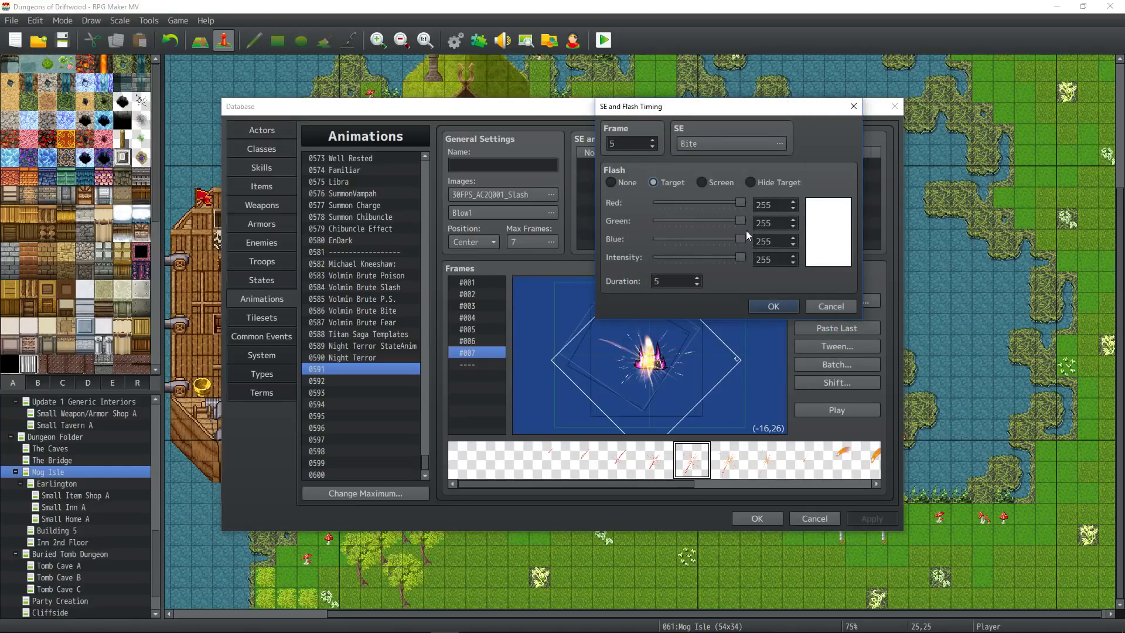
pyautogui.click(773, 306)
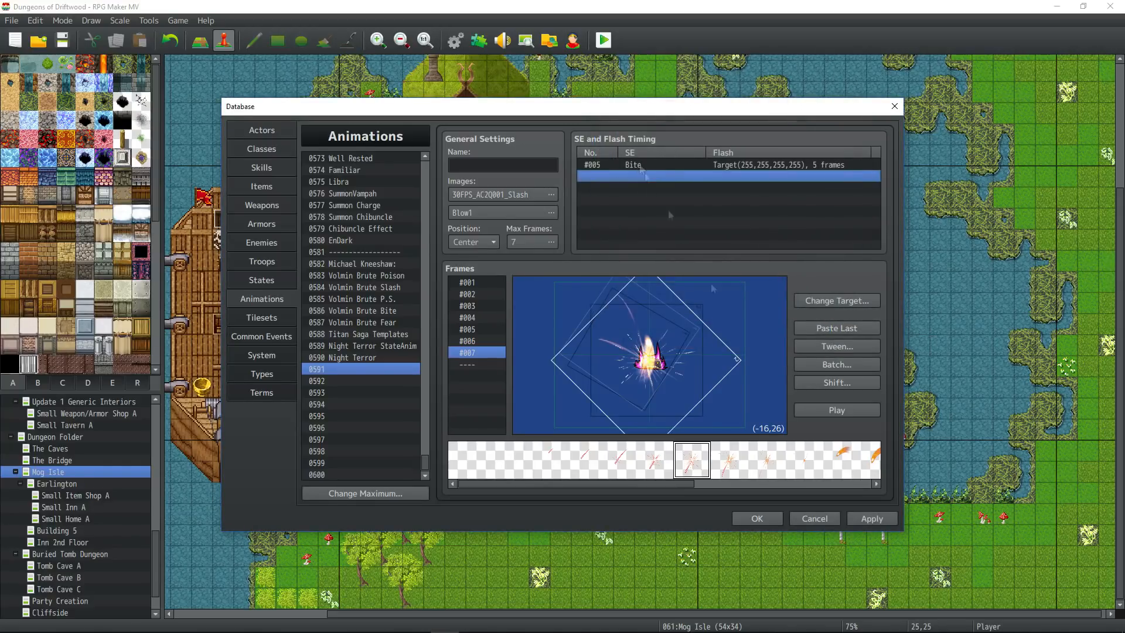
# Step: Add a timing entry at frame 6 with the Blow4 sound at 120% pitch and no flash, and preview the animation
pyautogui.doubleClick(641, 175)
pyautogui.write('6')
pyautogui.click(731, 143)
pyautogui.scroll(-12, 704, 191)
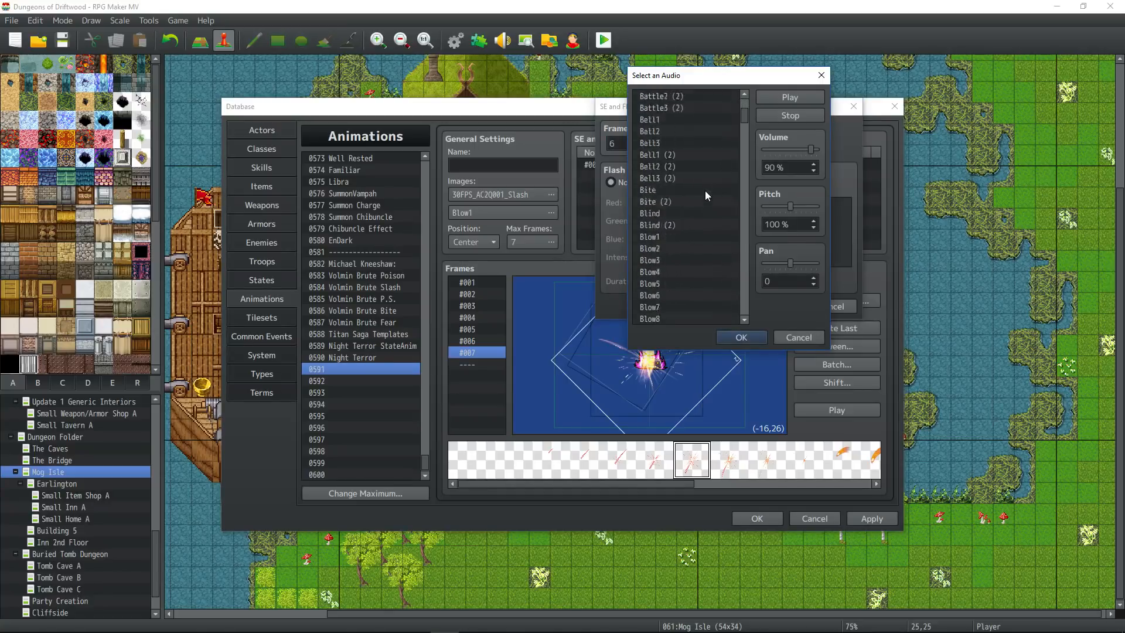
pyautogui.click(684, 178)
pyautogui.click(797, 205)
pyautogui.click(703, 131)
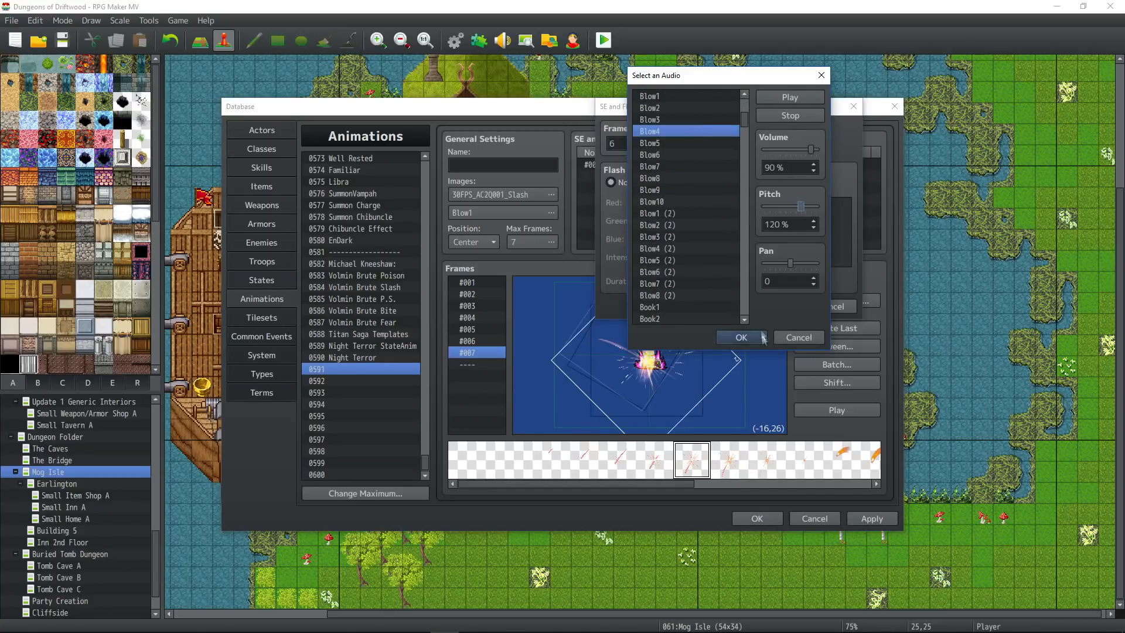
pyautogui.click(741, 337)
pyautogui.click(773, 306)
pyautogui.click(836, 412)
pyautogui.click(835, 411)
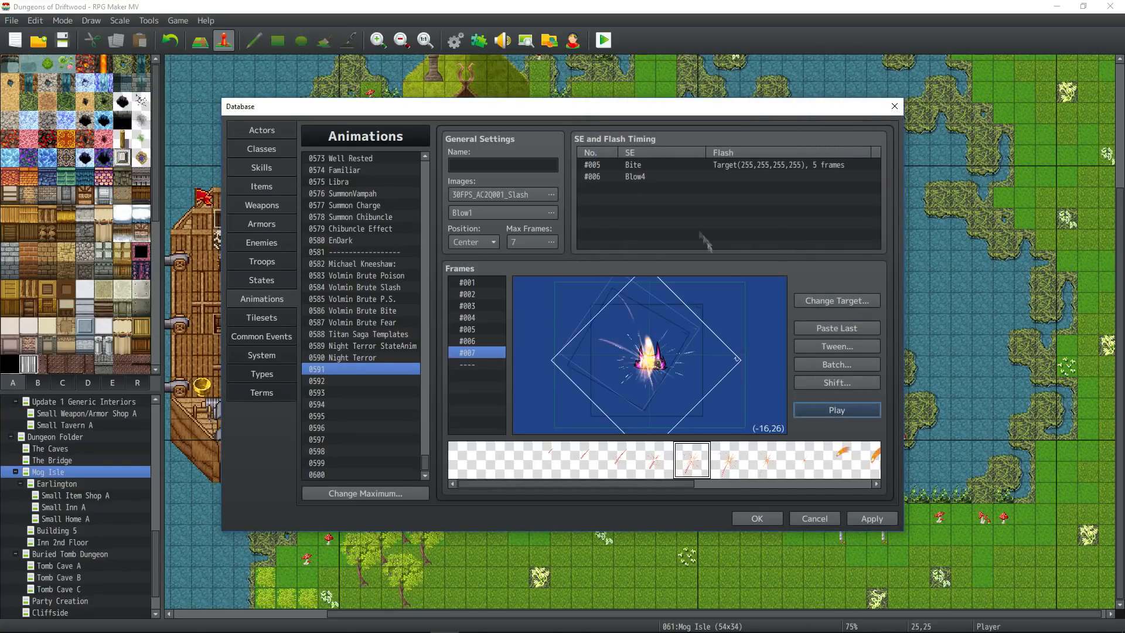
# Step: Move the Blow4 sound's timing entry to frame 7 and preview the animation
pyautogui.doubleClick(641, 176)
pyautogui.click(731, 143)
pyautogui.click(743, 336)
pyautogui.click(752, 306)
pyautogui.click(836, 410)
# Step: Move the Bite sound and flash entry to frame 4 and play the animation to check the timing
pyautogui.doubleClick(644, 166)
pyautogui.click(768, 307)
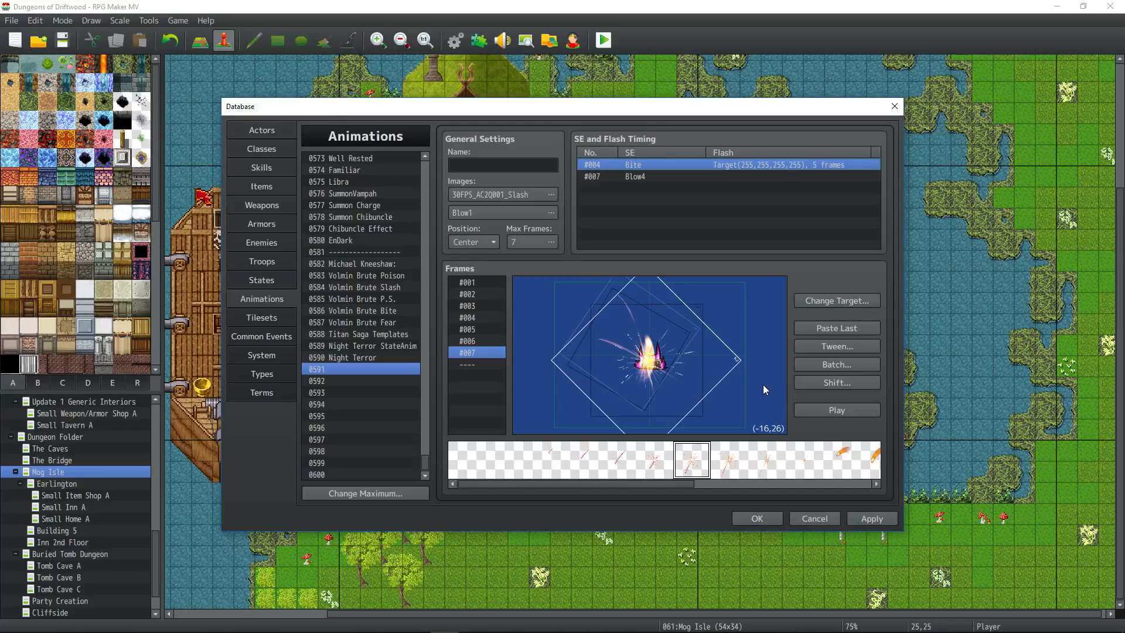
pyautogui.click(817, 410)
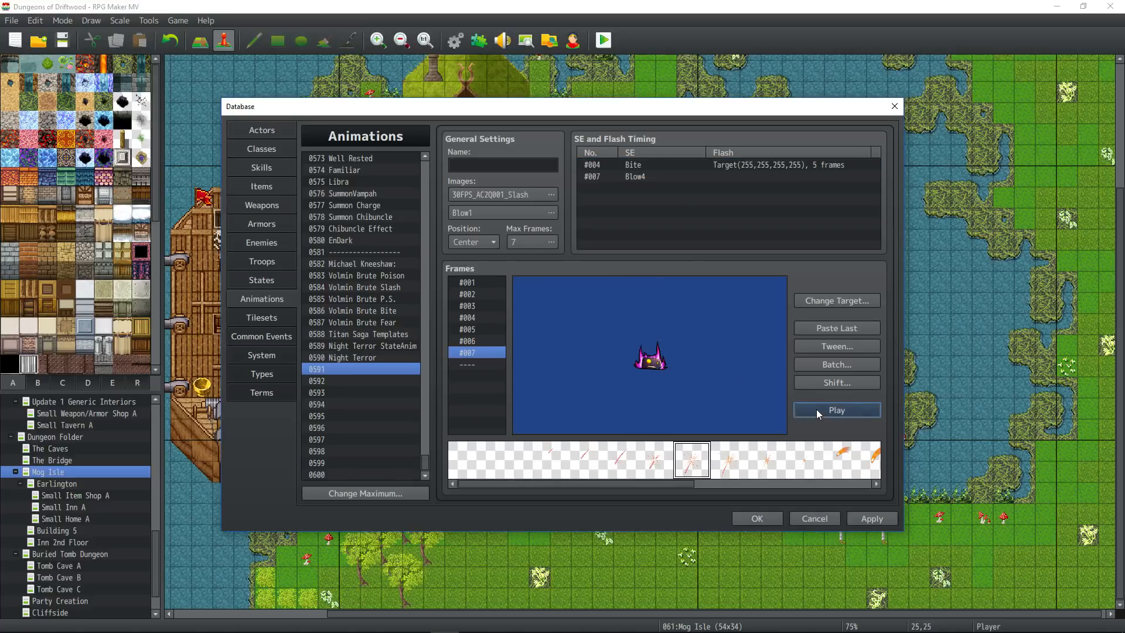
pyautogui.click(819, 411)
# Step: Set the Blow4 timing entry to frame 6 and preview the animation again
pyautogui.rightClick(609, 185)
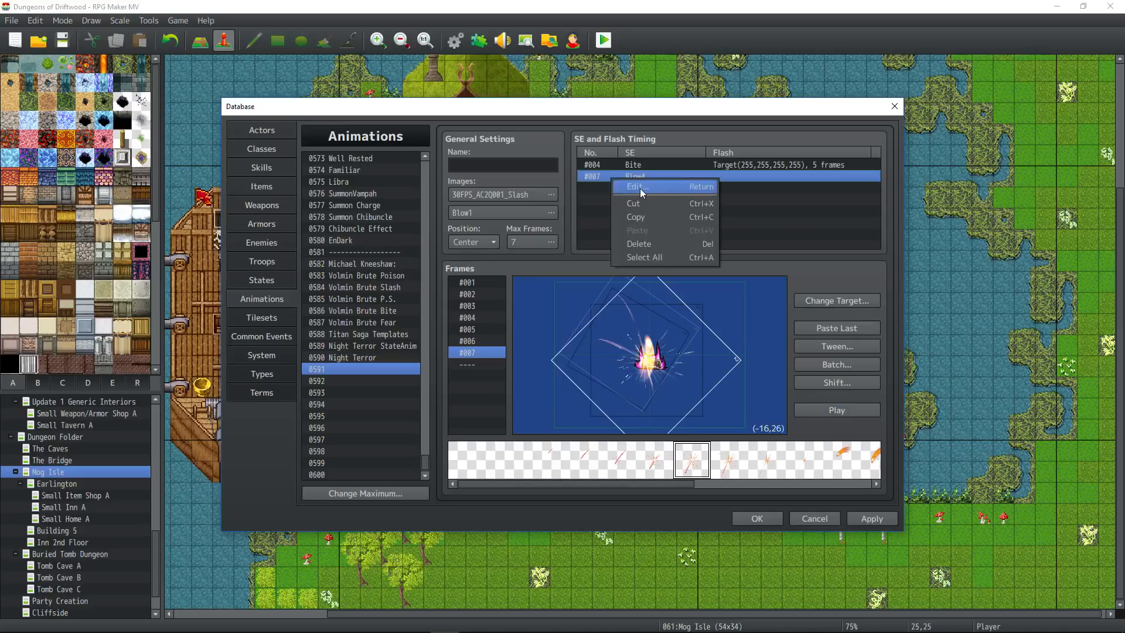
pyautogui.click(630, 188)
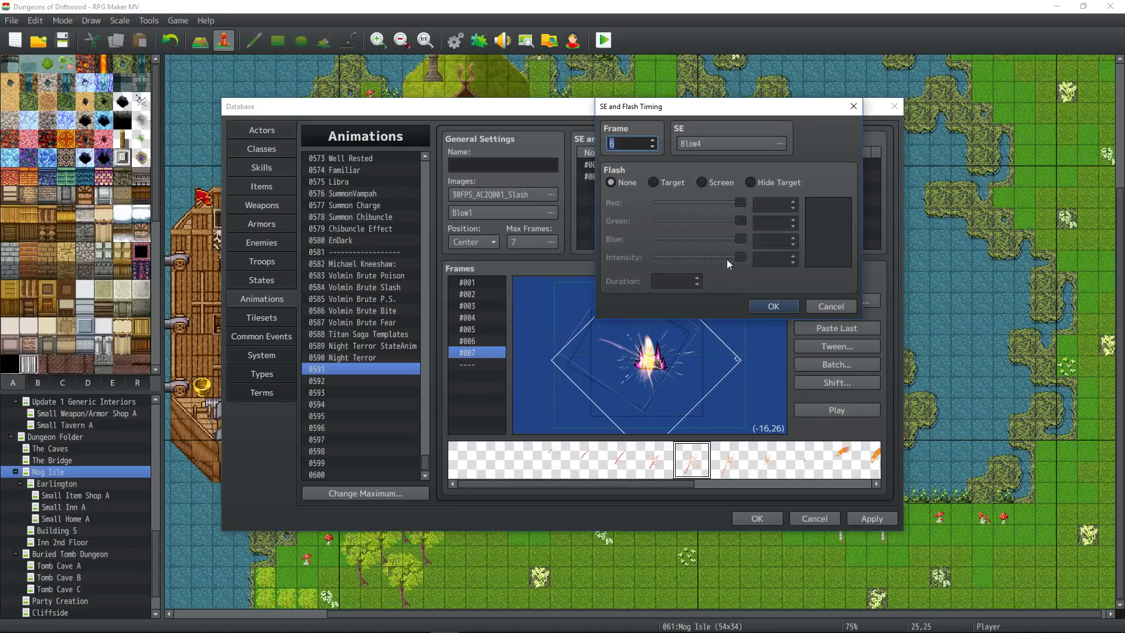
pyautogui.click(768, 306)
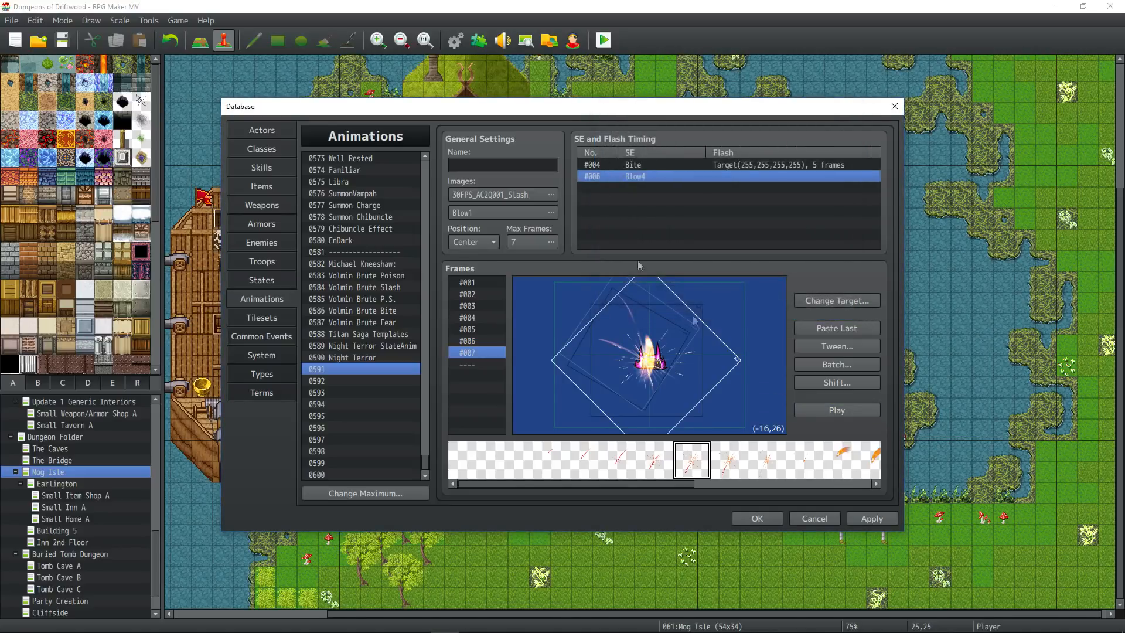
pyautogui.click(820, 409)
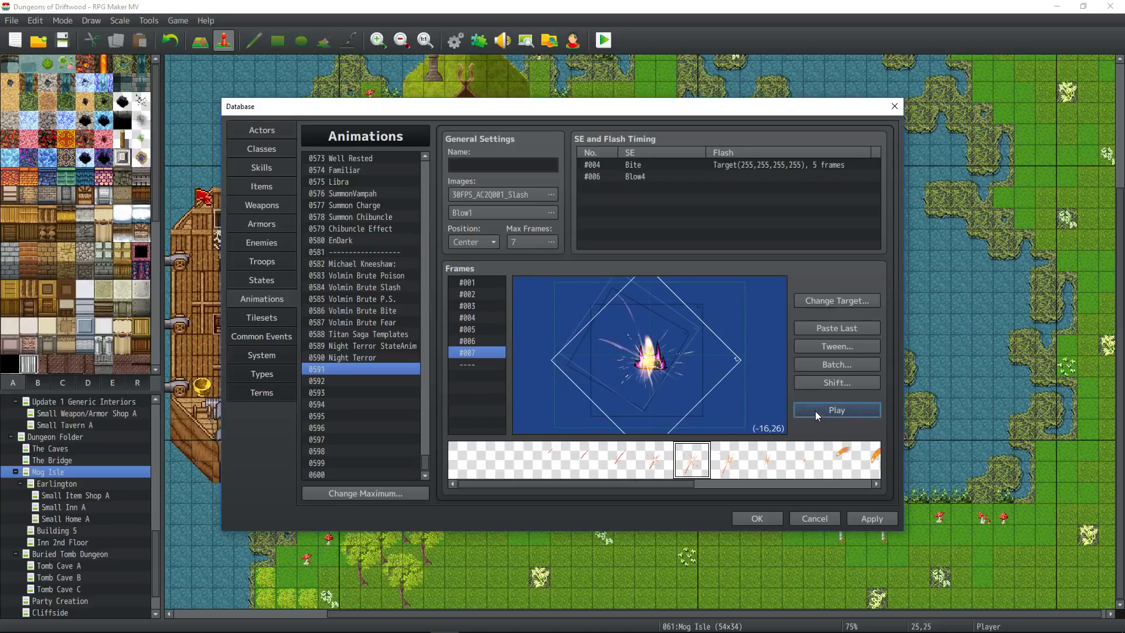
pyautogui.click(816, 411)
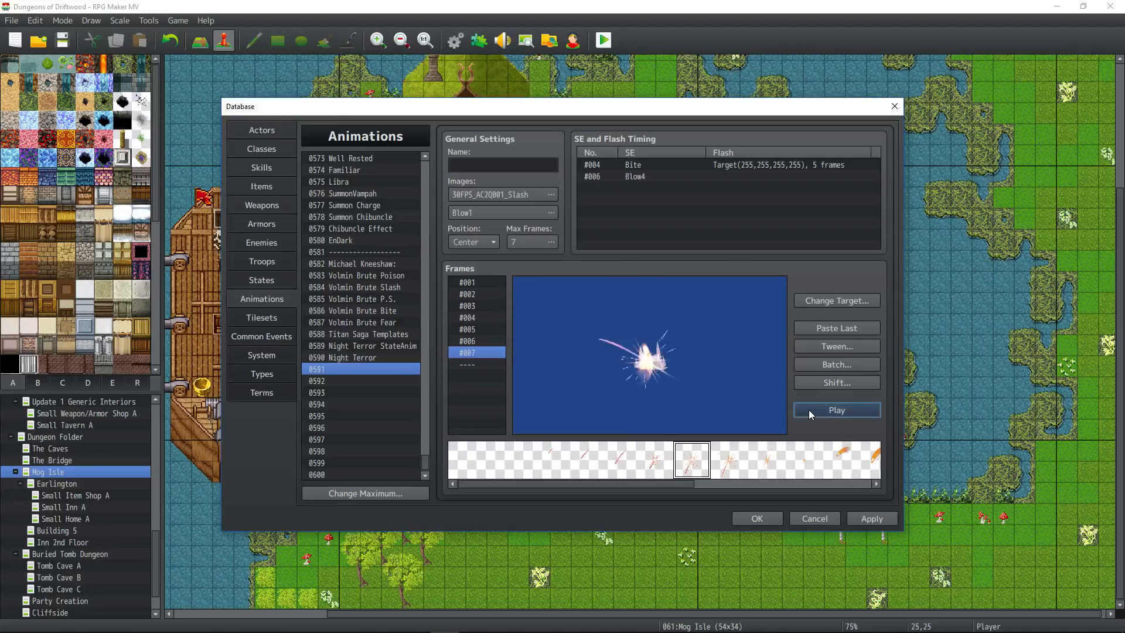
# Step: Apply the database changes and replay the finished animation with its sounds
pyautogui.click(871, 518)
pyautogui.click(849, 410)
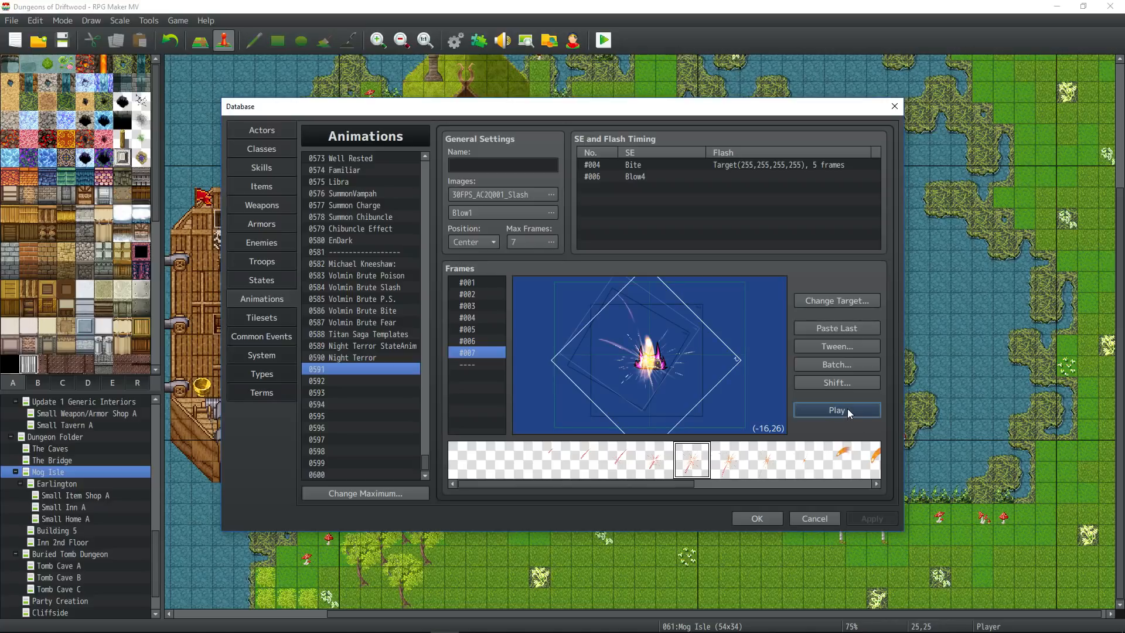
pyautogui.click(848, 409)
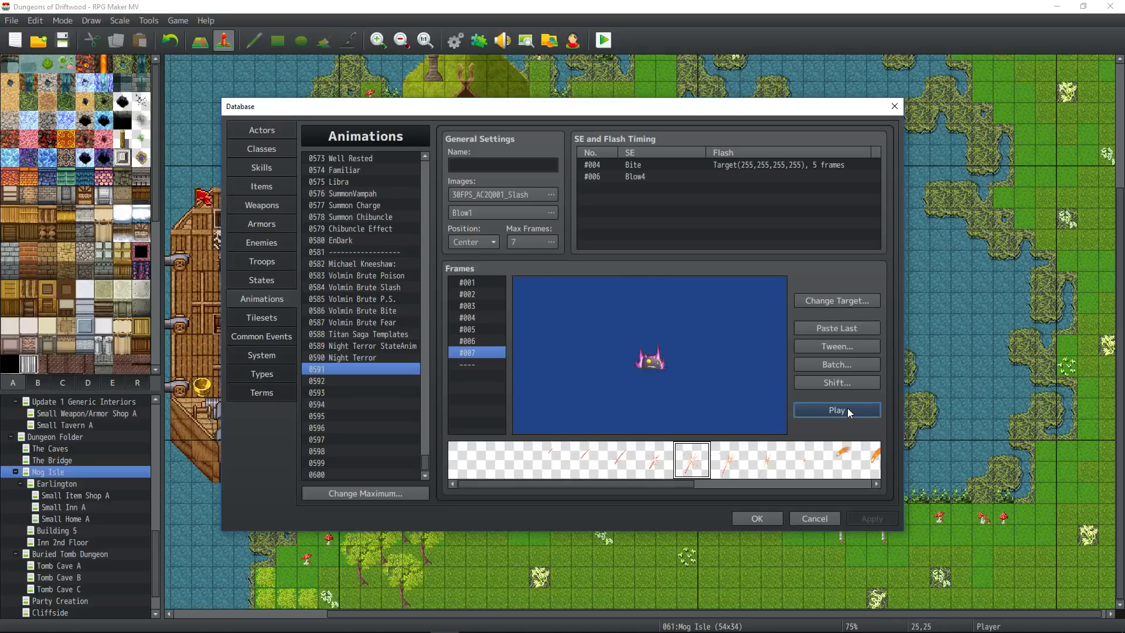
# Step: Name the new slash animation Uppercut
pyautogui.click(642, 166)
pyautogui.click(645, 173)
pyautogui.click(645, 163)
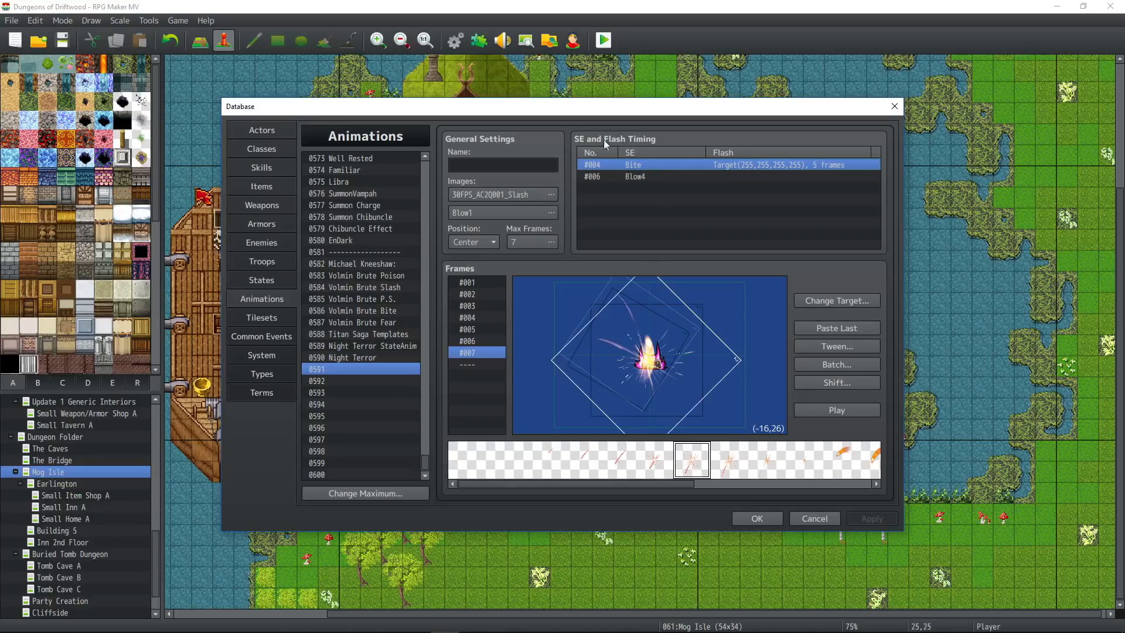
pyautogui.click(509, 164)
pyautogui.write('Uppercut')
# Step: Assign animation 0591 Uppercut to the Uppercut skill and apply the database changes
pyautogui.click(268, 166)
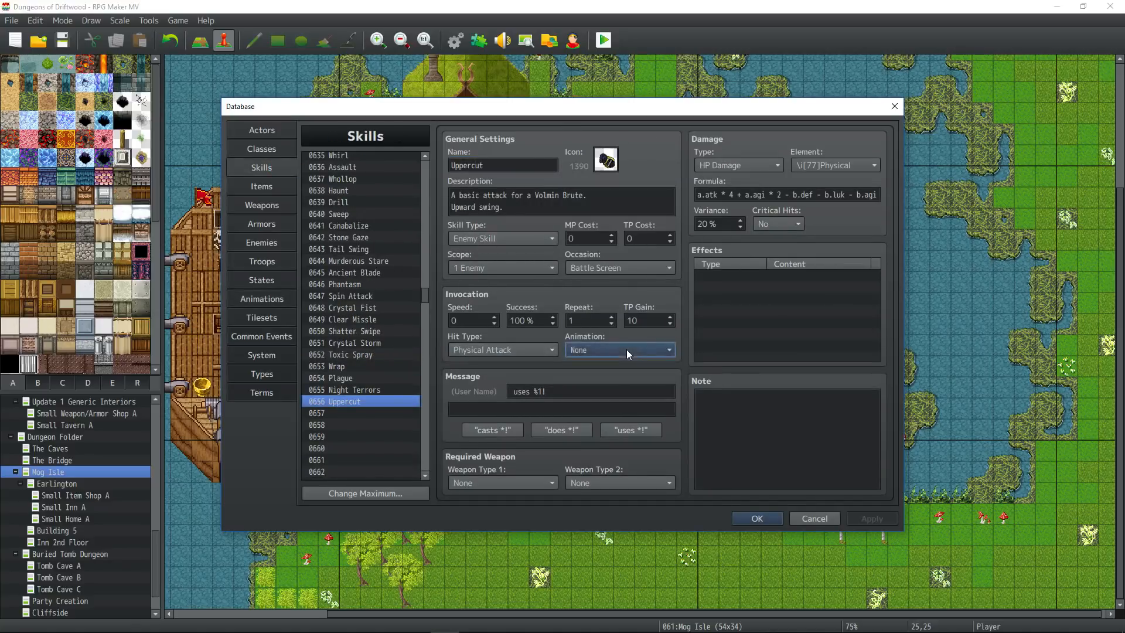
pyautogui.click(627, 350)
pyautogui.moveTo(687, 313); pyautogui.dragTo(688, 612)
pyautogui.click(630, 505)
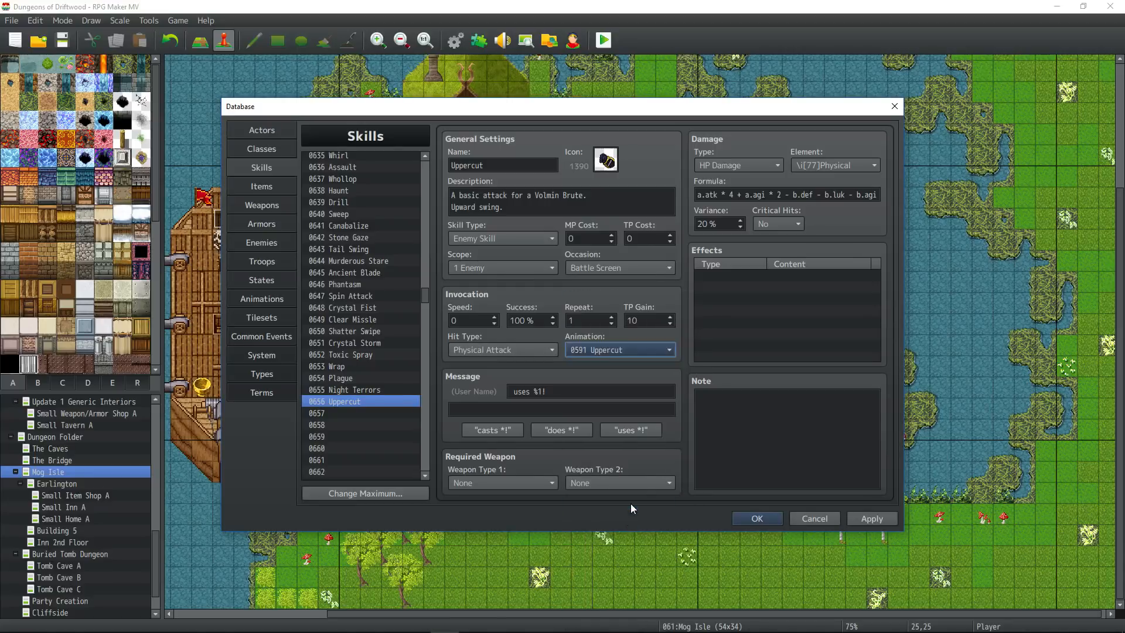
pyautogui.click(871, 519)
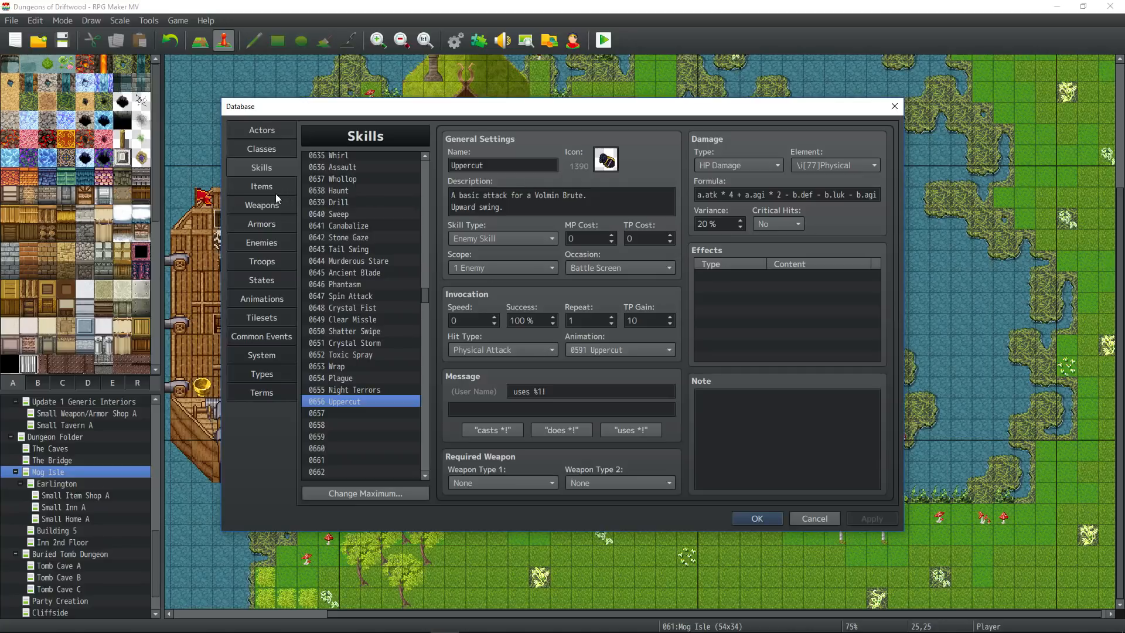
# Step: Add the skill 0656 Uppercut to the Volmin Brute enemy's action patterns with rating 5 and the Always condition
pyautogui.click(261, 242)
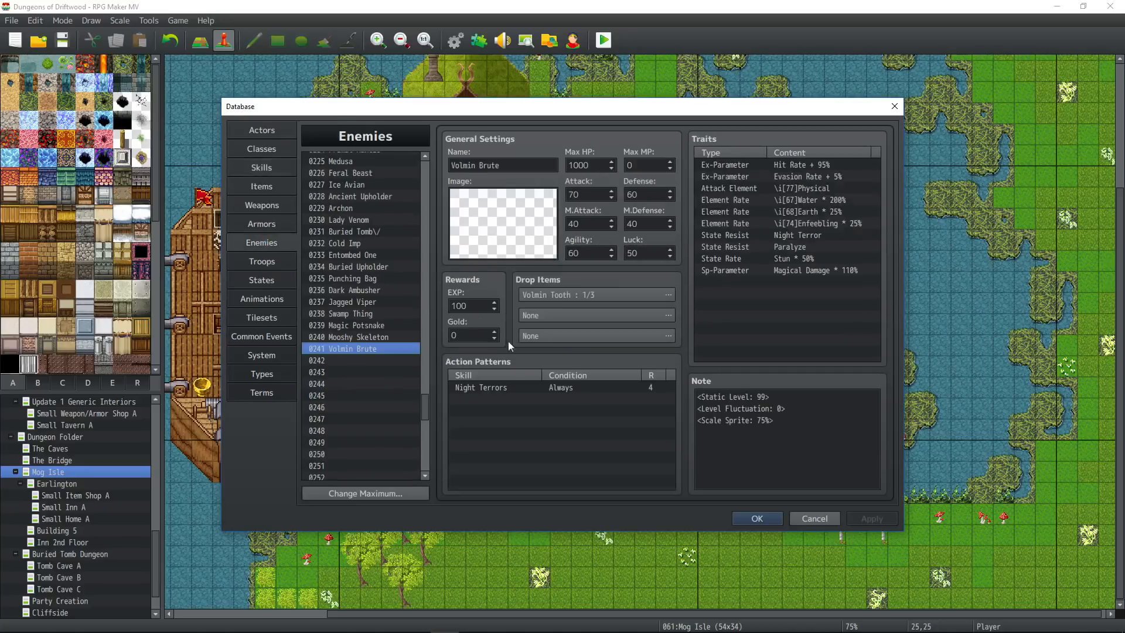
pyautogui.click(482, 399)
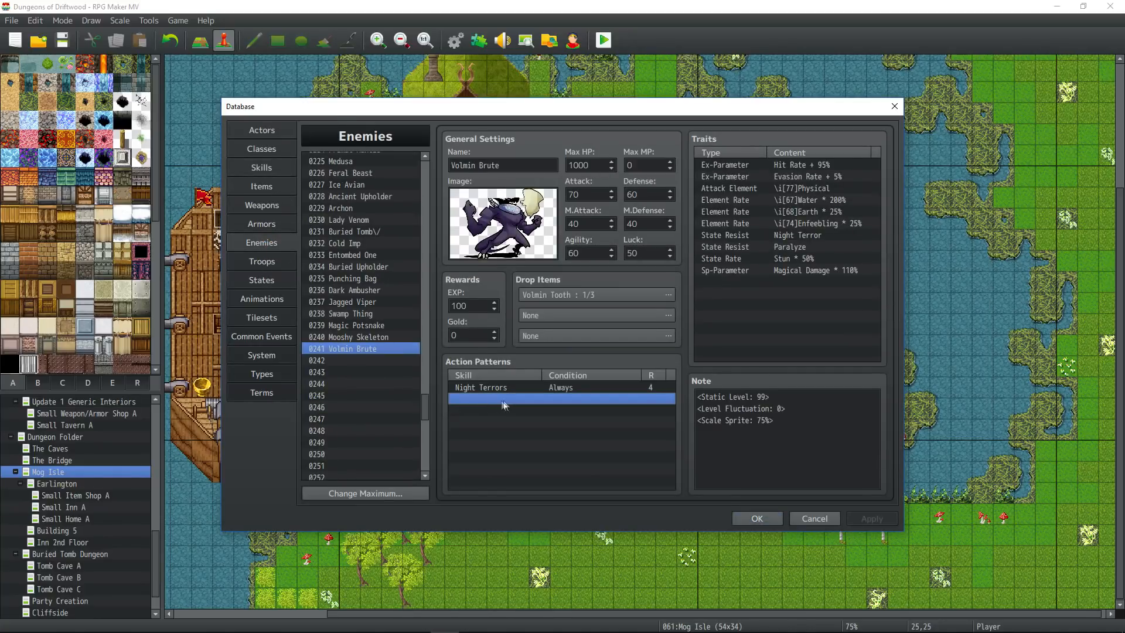
pyautogui.doubleClick(506, 402)
pyautogui.click(568, 338)
pyautogui.scroll(-1, 570, 339)
pyautogui.moveTo(586, 313); pyautogui.dragTo(574, 445)
pyautogui.scroll(1, 507, 350)
pyautogui.click(508, 330)
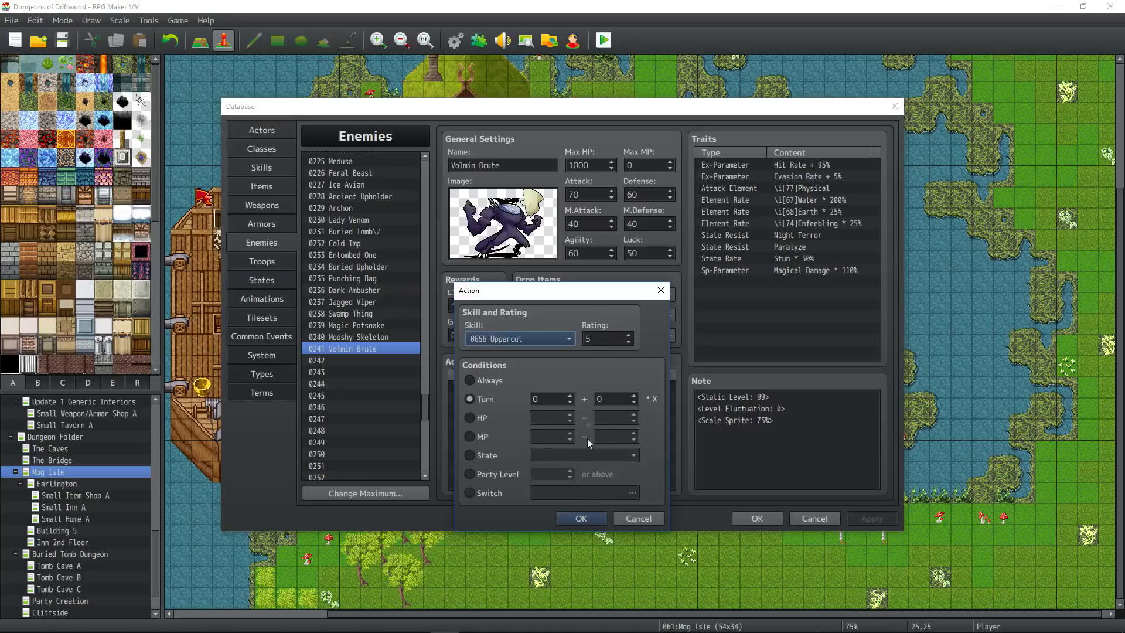
pyautogui.click(471, 379)
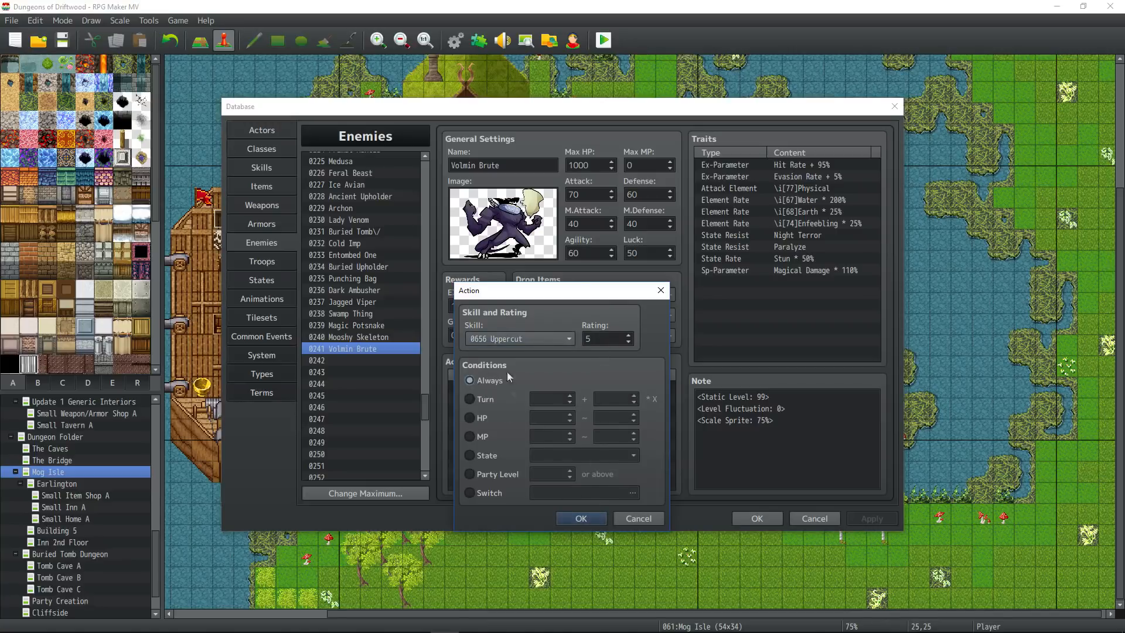
pyautogui.click(572, 518)
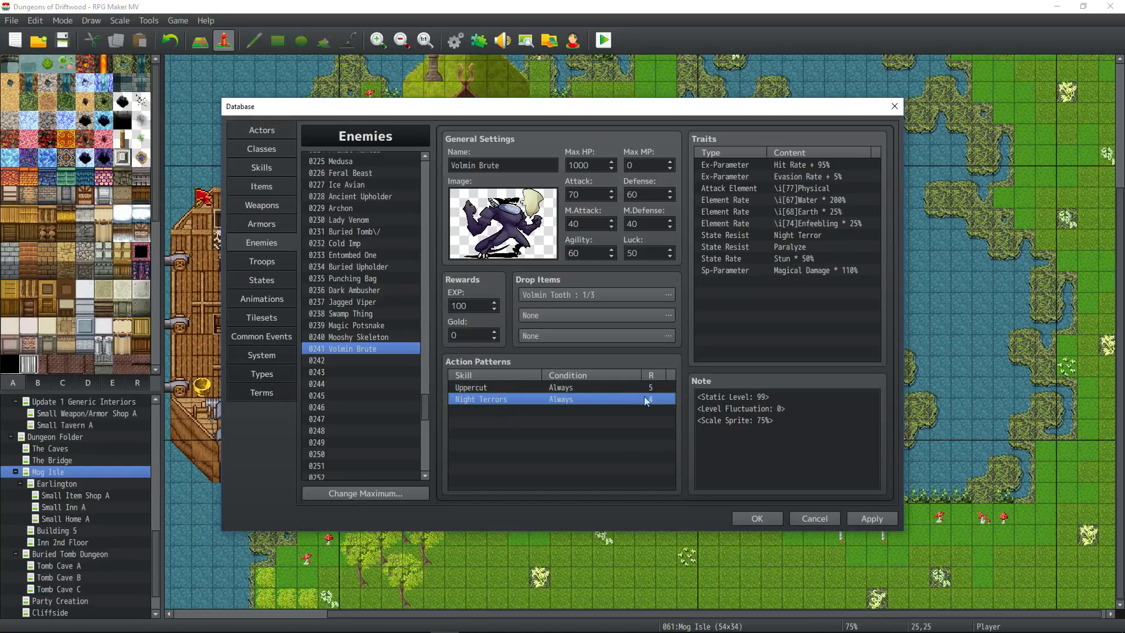
pyautogui.click(603, 387)
pyautogui.click(567, 399)
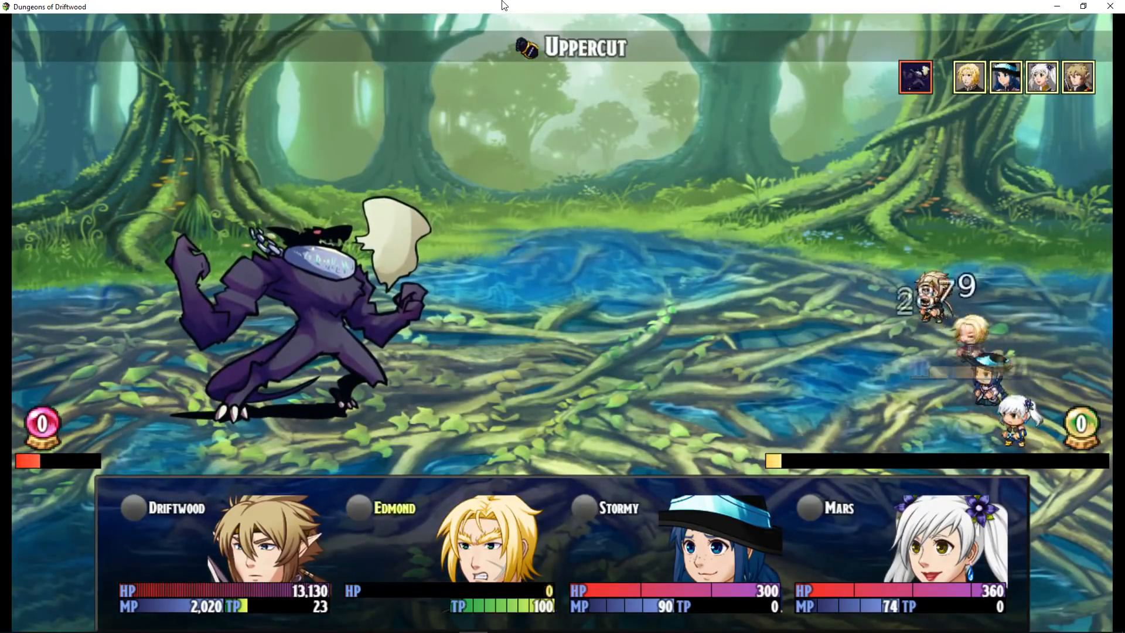
# Step: Play through the test battle against the Volmin Brute to examine the Uppercut animation on the party, and close the game
pyautogui.press('Escape')
pyautogui.press('Escape')
pyautogui.press('Escape')
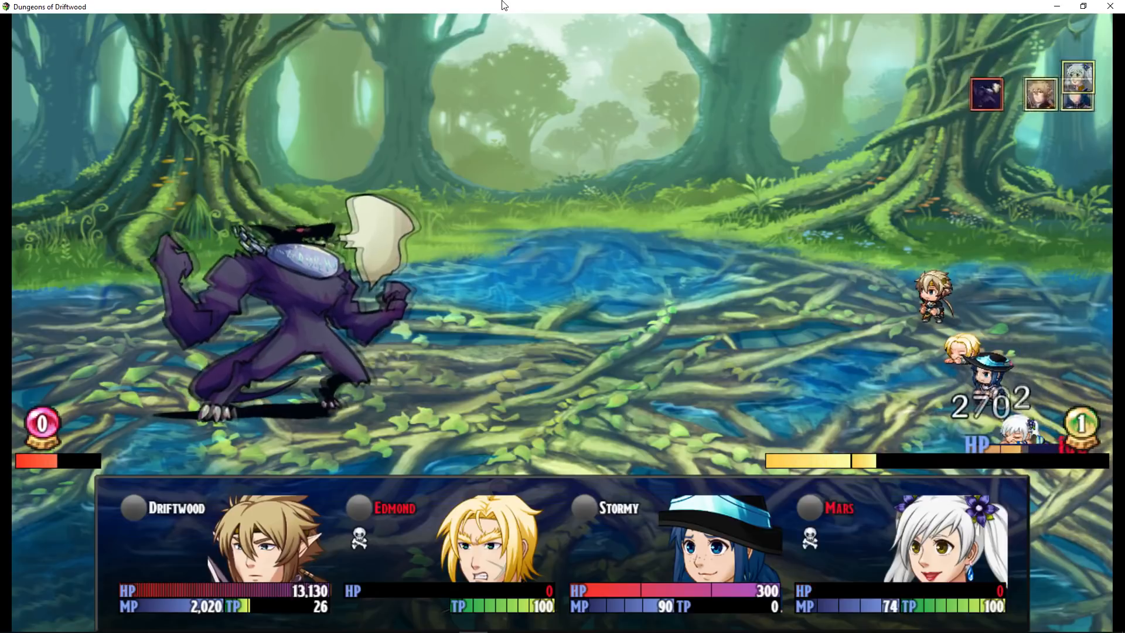
pyautogui.press('Escape')
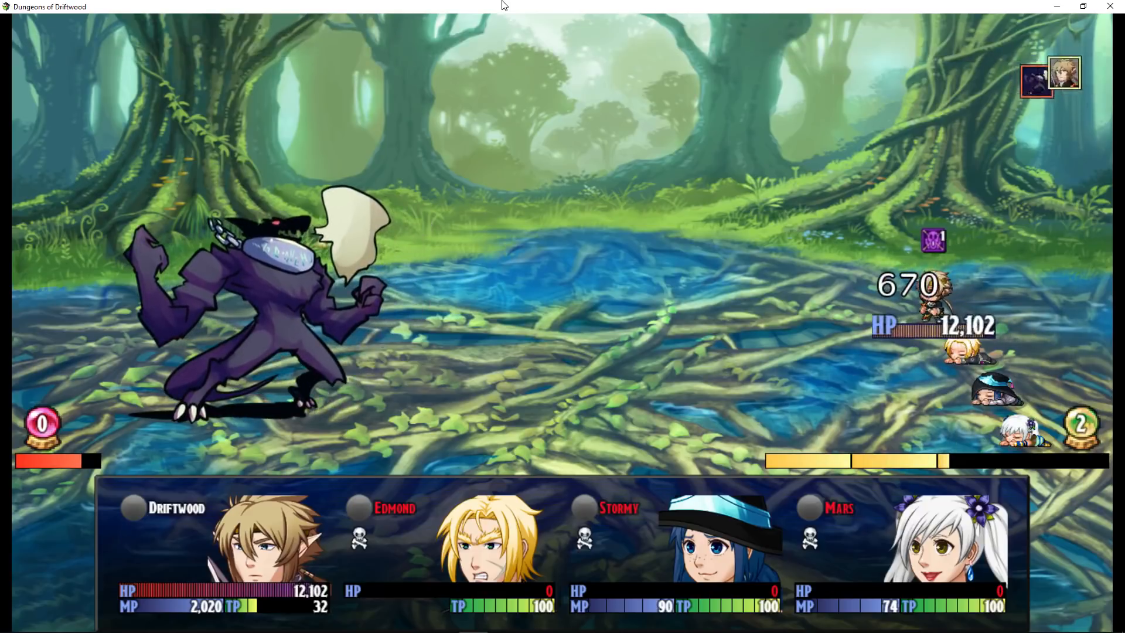
pyautogui.press('Escape')
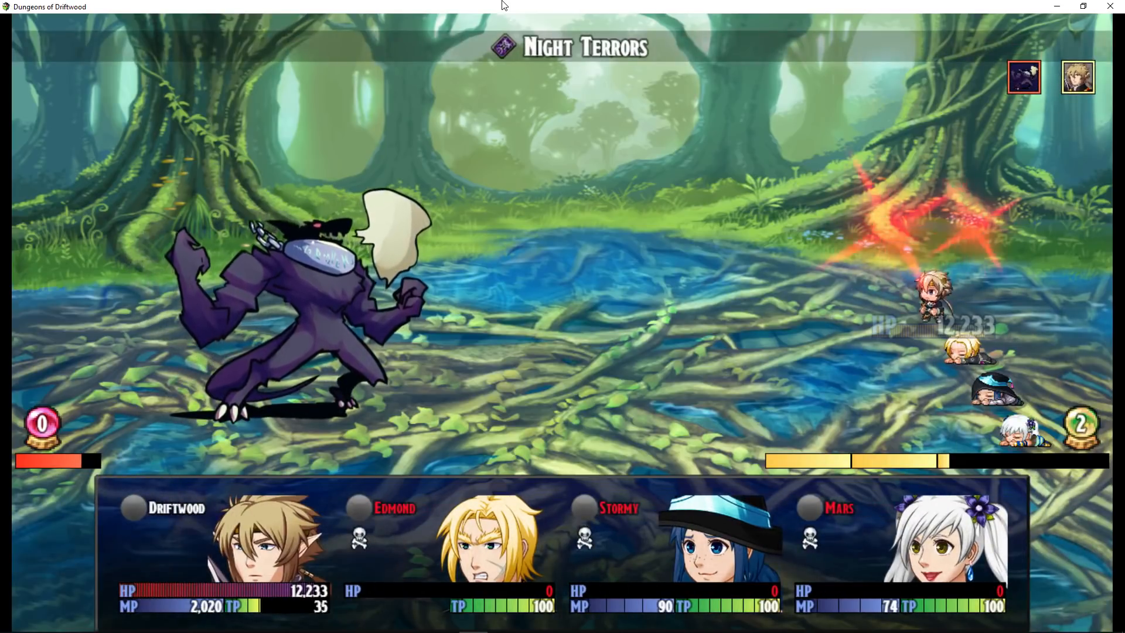
pyautogui.press('Return')
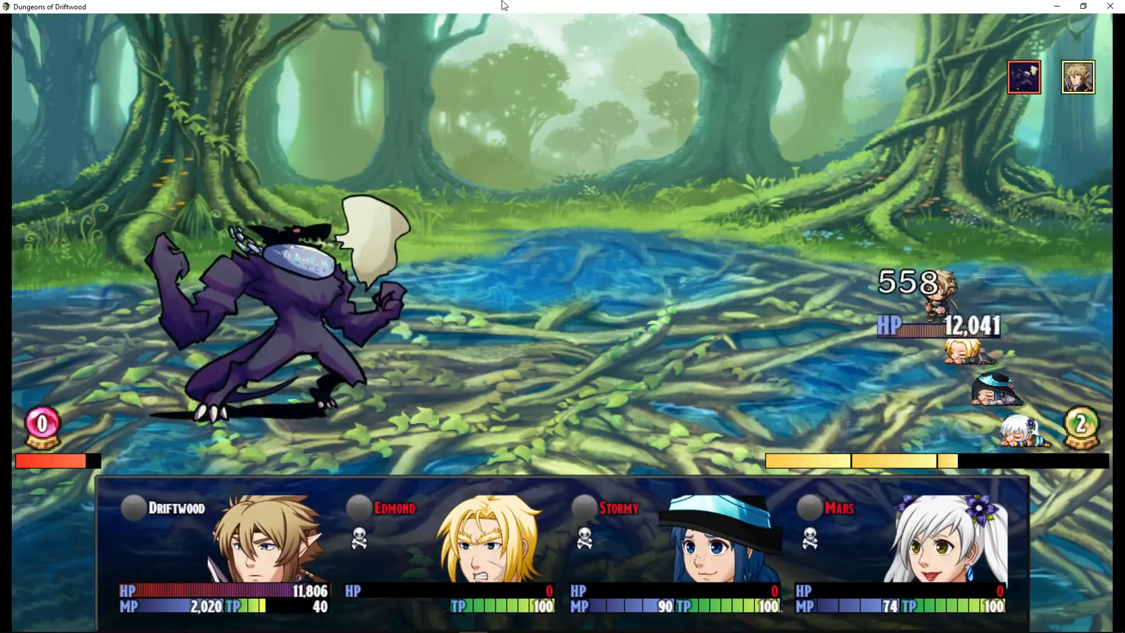
pyautogui.press('Return')
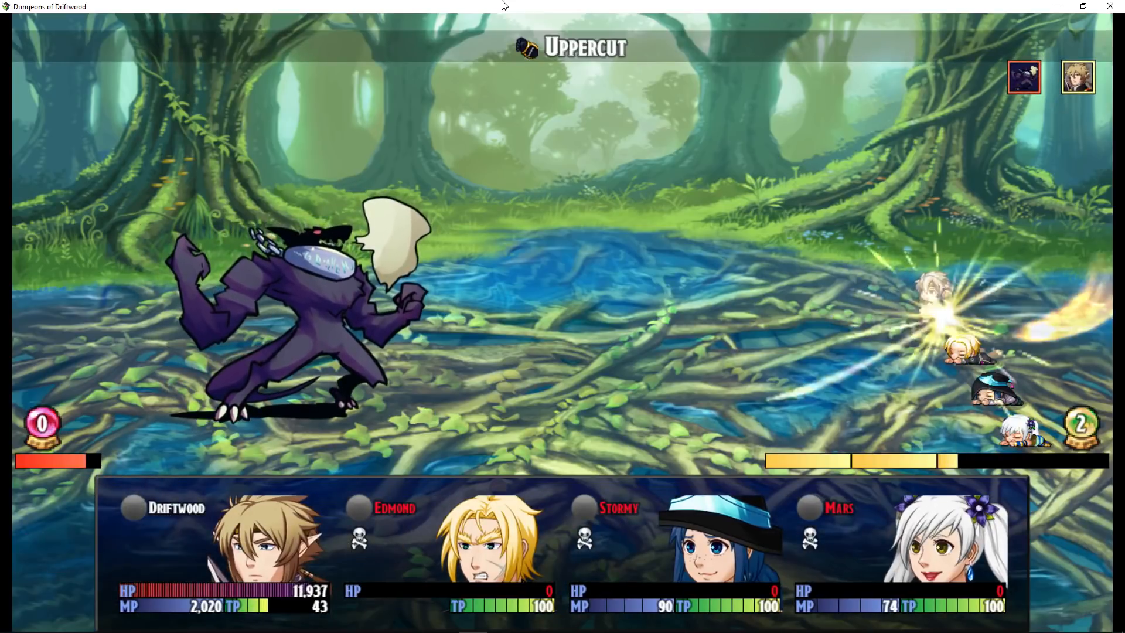
pyautogui.press('Return')
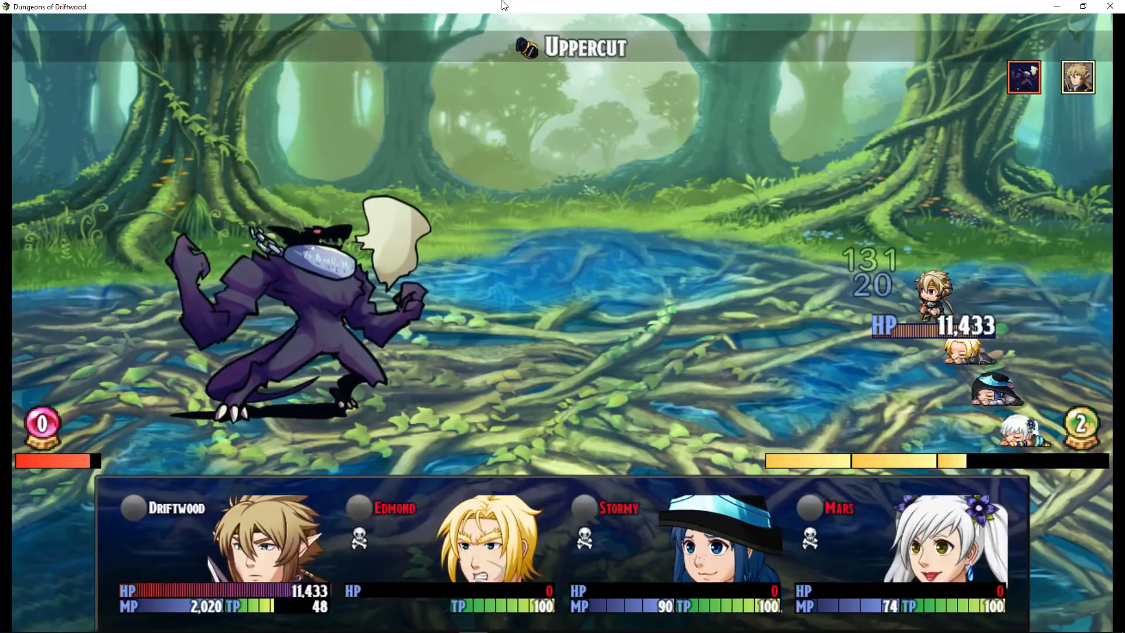
pyautogui.press('Return')
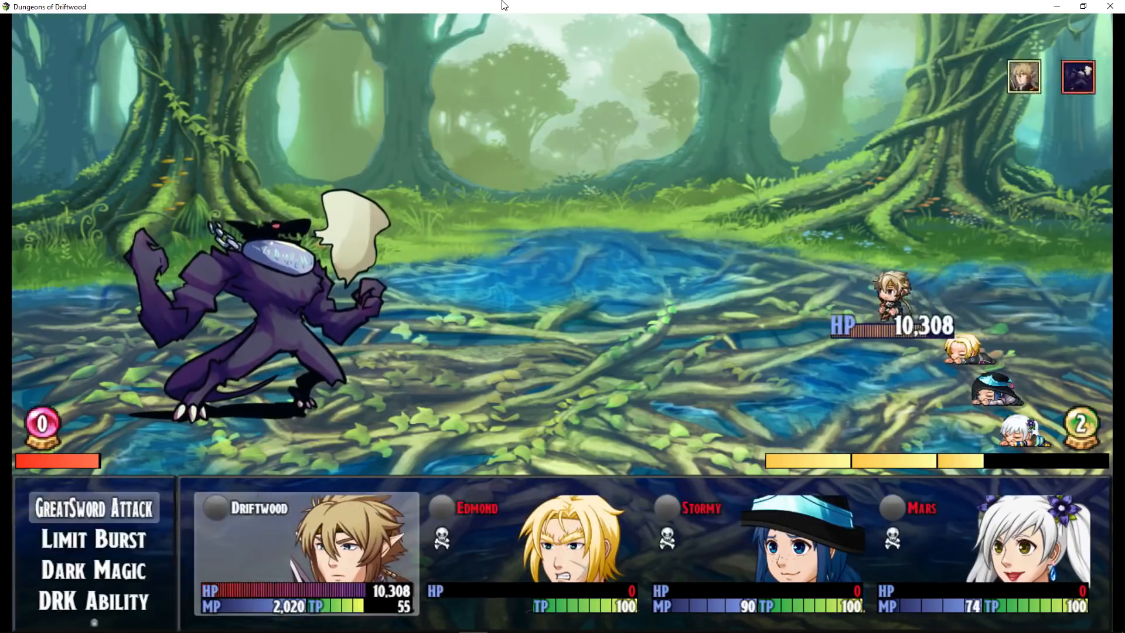
pyautogui.press('Return')
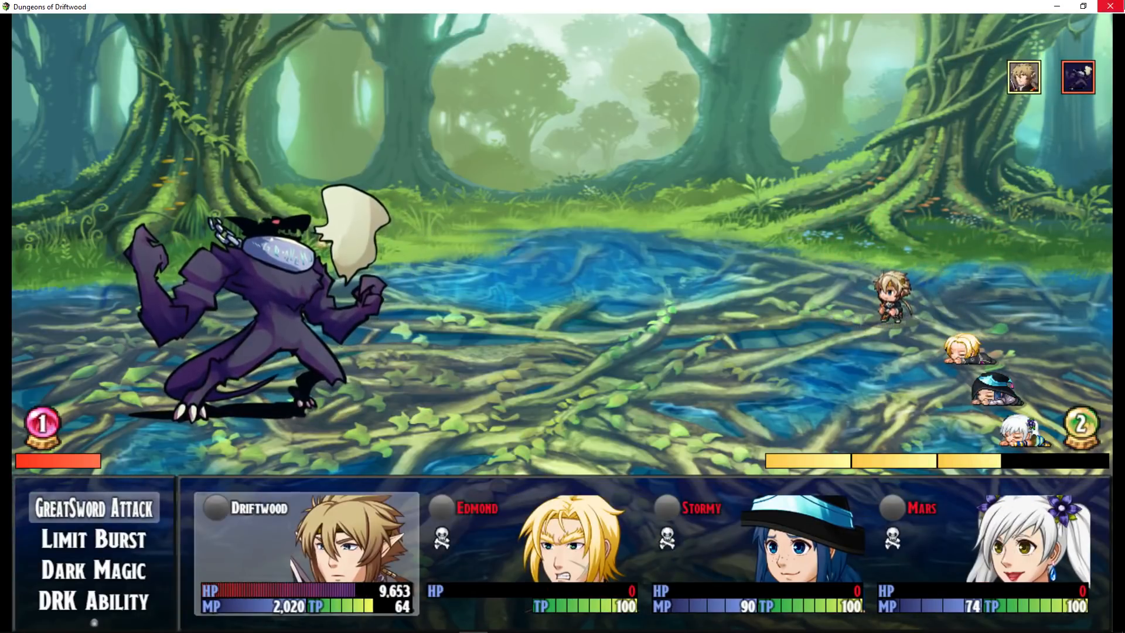
pyautogui.click(1119, 4)
# Step: Reopen the database and set the Uppercut animation's position to Head
pyautogui.click(454, 41)
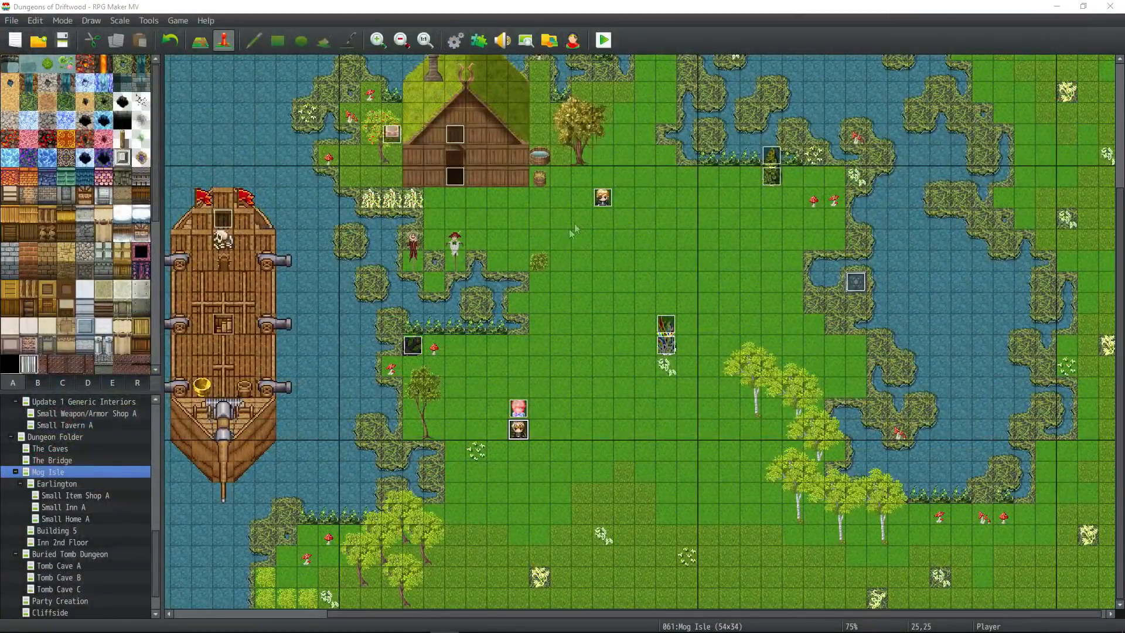
pyautogui.click(262, 298)
pyautogui.click(479, 242)
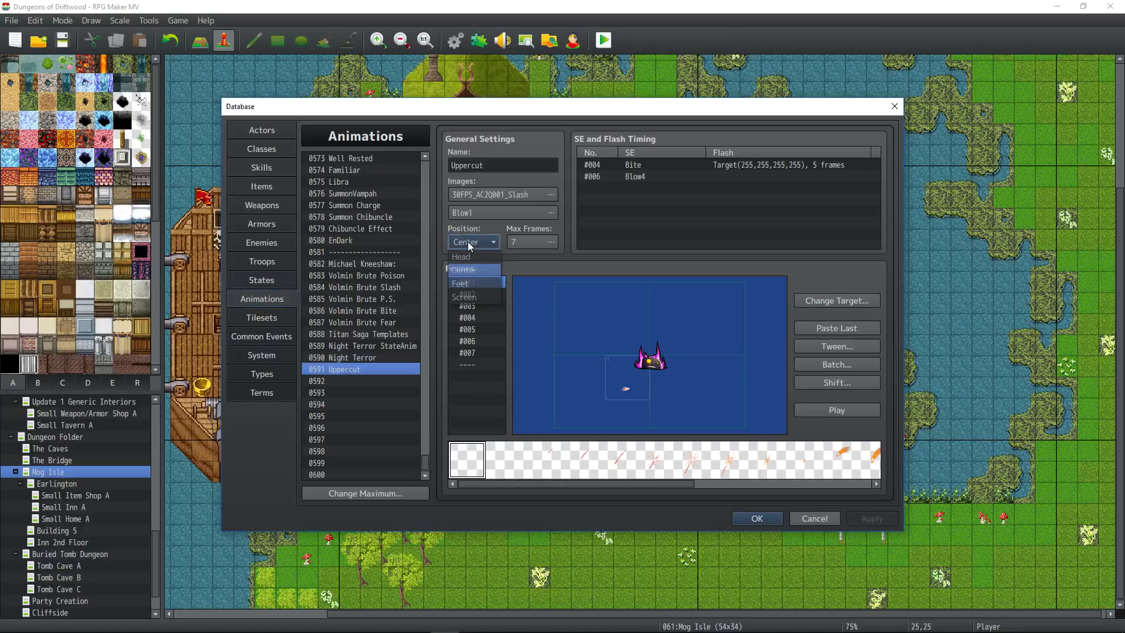
pyautogui.click(472, 257)
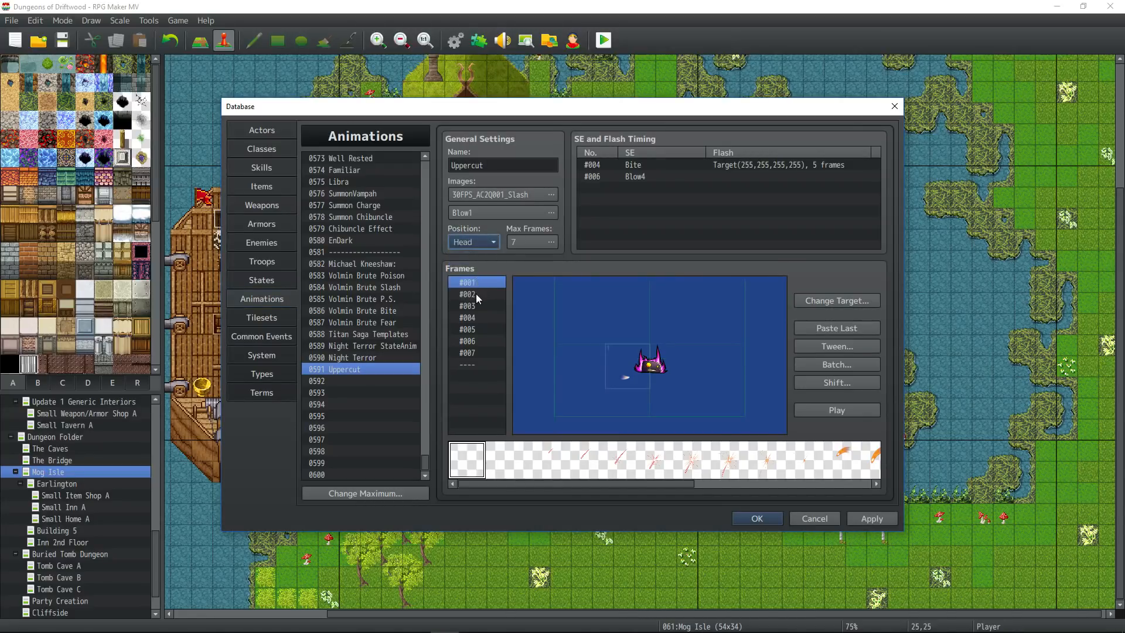
# Step: Keep the Uppercut animation's position at Head and apply the database changes
pyautogui.click(476, 293)
pyautogui.click(476, 246)
pyautogui.click(479, 242)
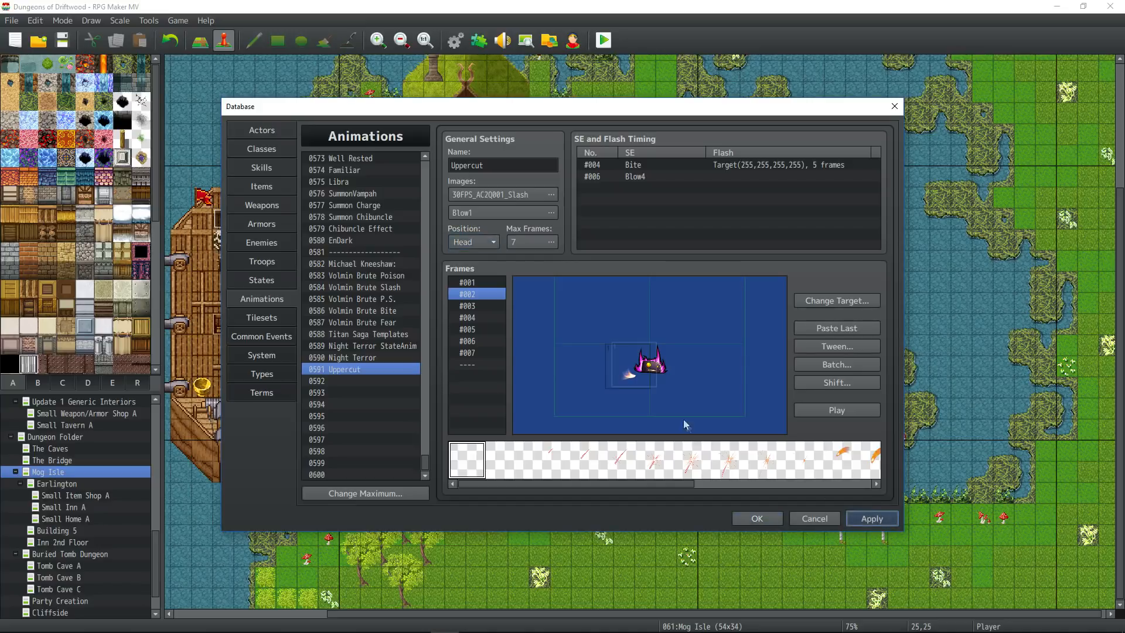
pyautogui.press('Return')
# Step: Play through the test battle against the Volmin Brute to examine how the Uppercut animation lines up with the party members
pyautogui.click(599, 42)
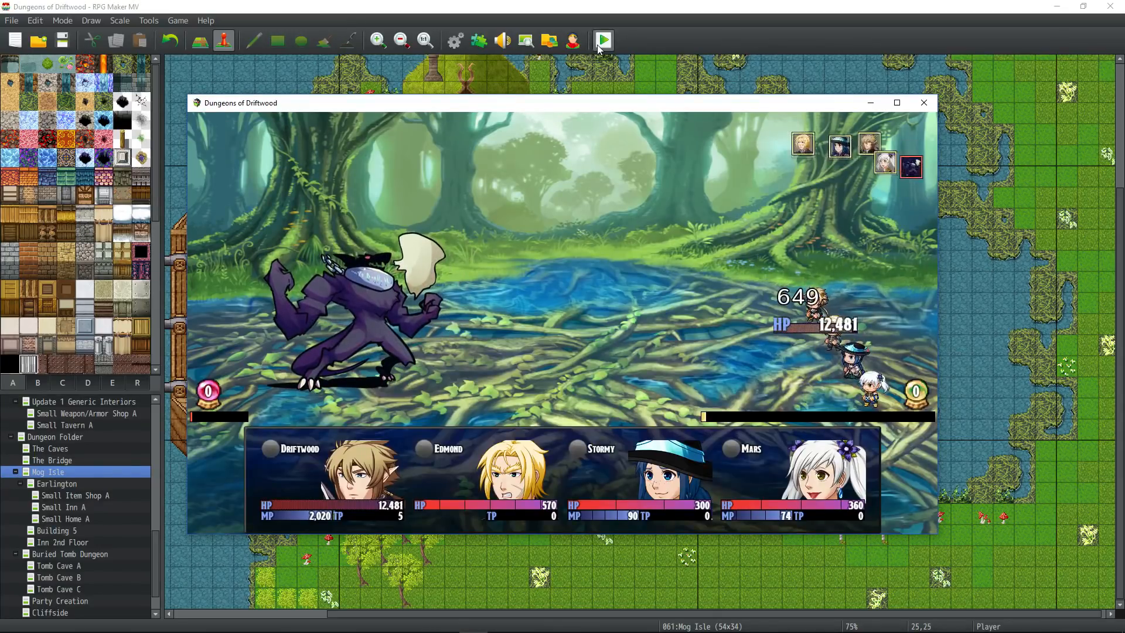
pyautogui.press('Return')
pyautogui.press('Return')
pyautogui.press('Return')
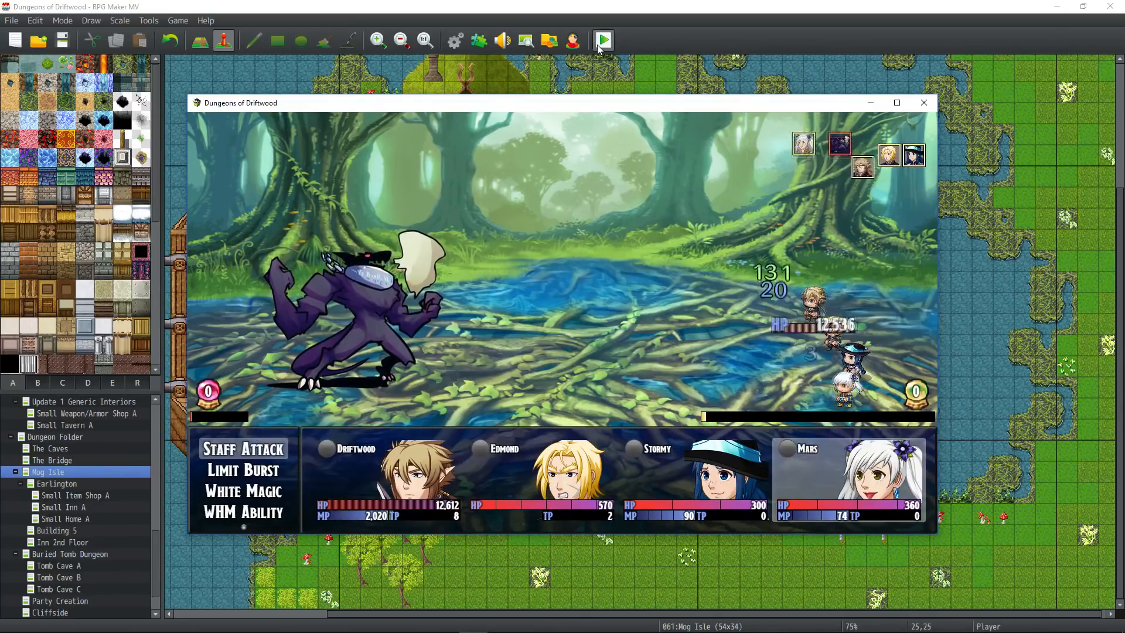
pyautogui.press('Return')
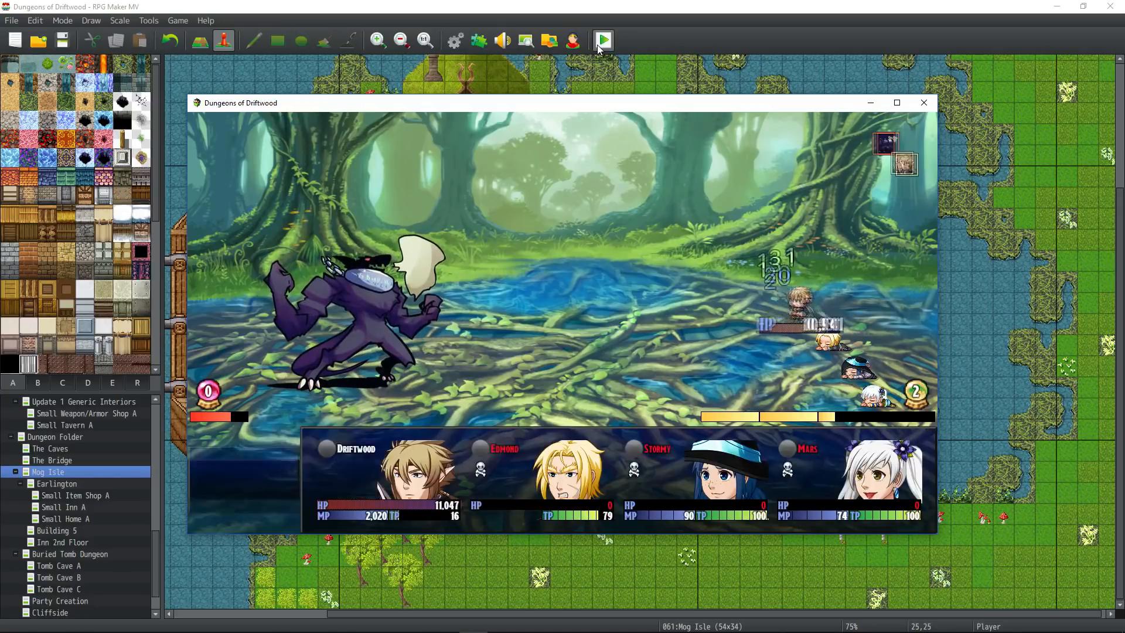
pyautogui.press('Return')
pyautogui.press('Return')
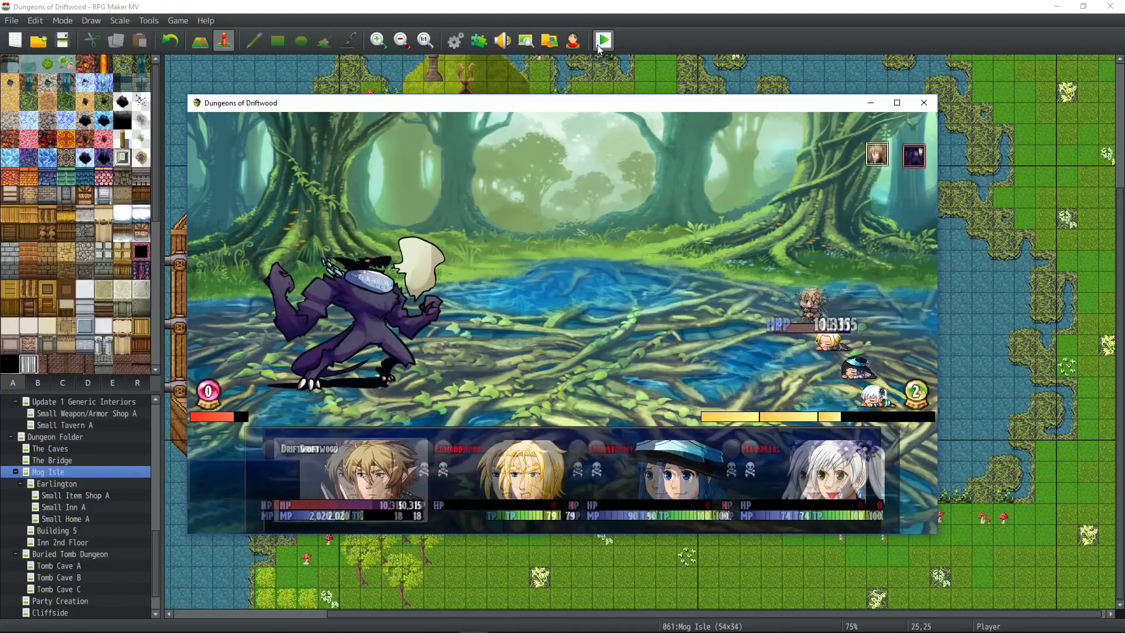
pyautogui.press('Return')
pyautogui.press('Return')
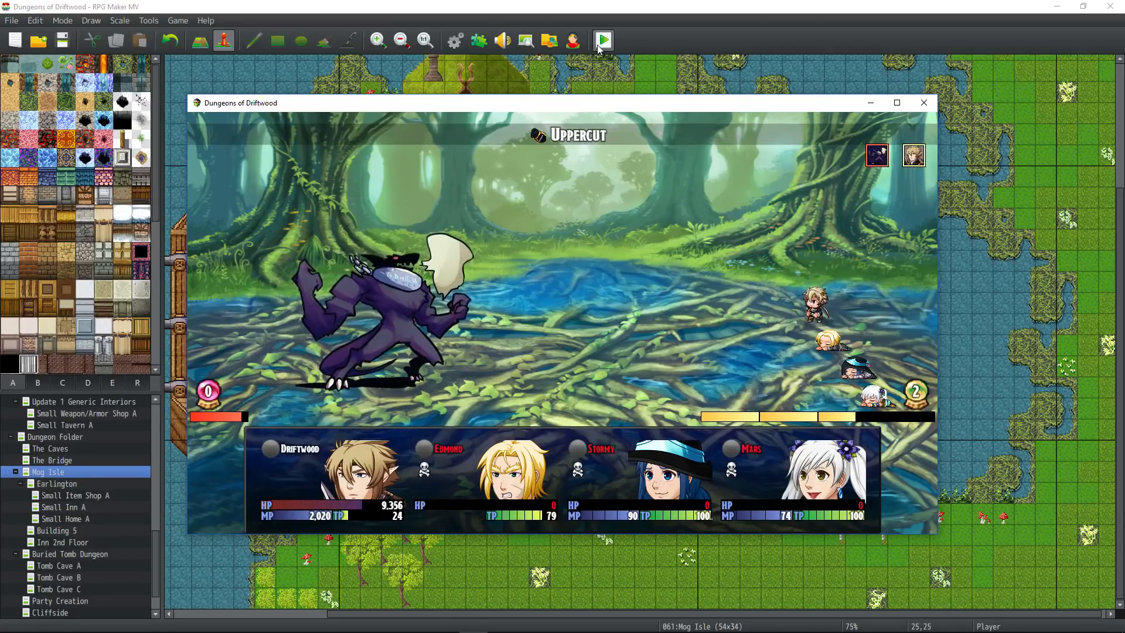
pyautogui.press('Return')
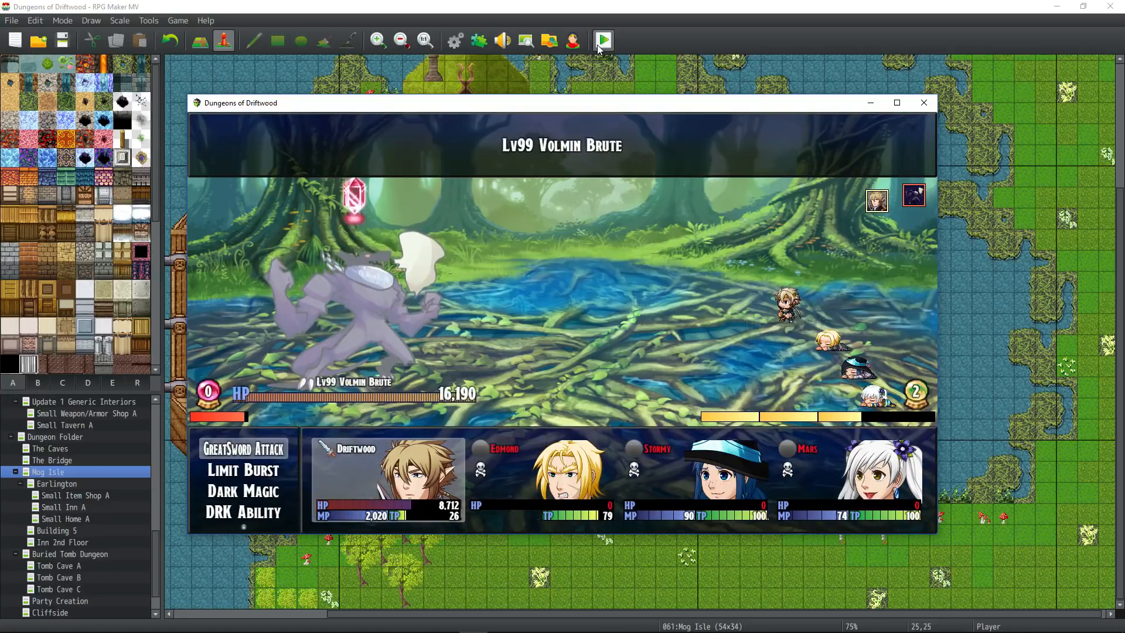
pyautogui.press('Return')
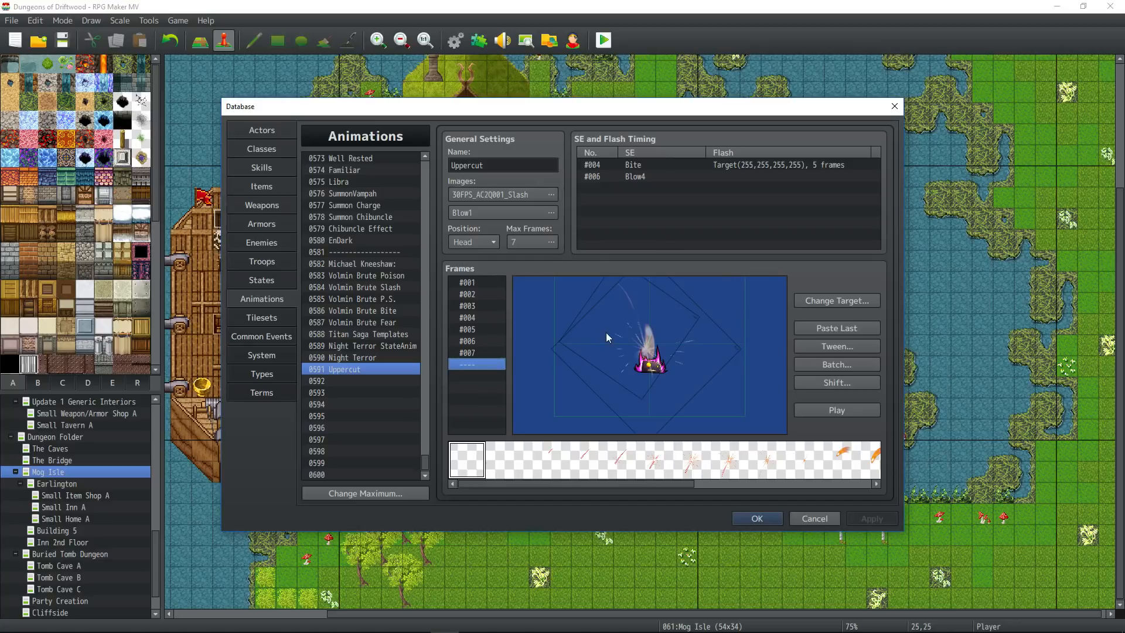
# Step: Copy animation 0591 Uppercut into the empty animation slot 0592
pyautogui.rightClick(344, 376)
pyautogui.click(364, 385)
pyautogui.rightClick(341, 379)
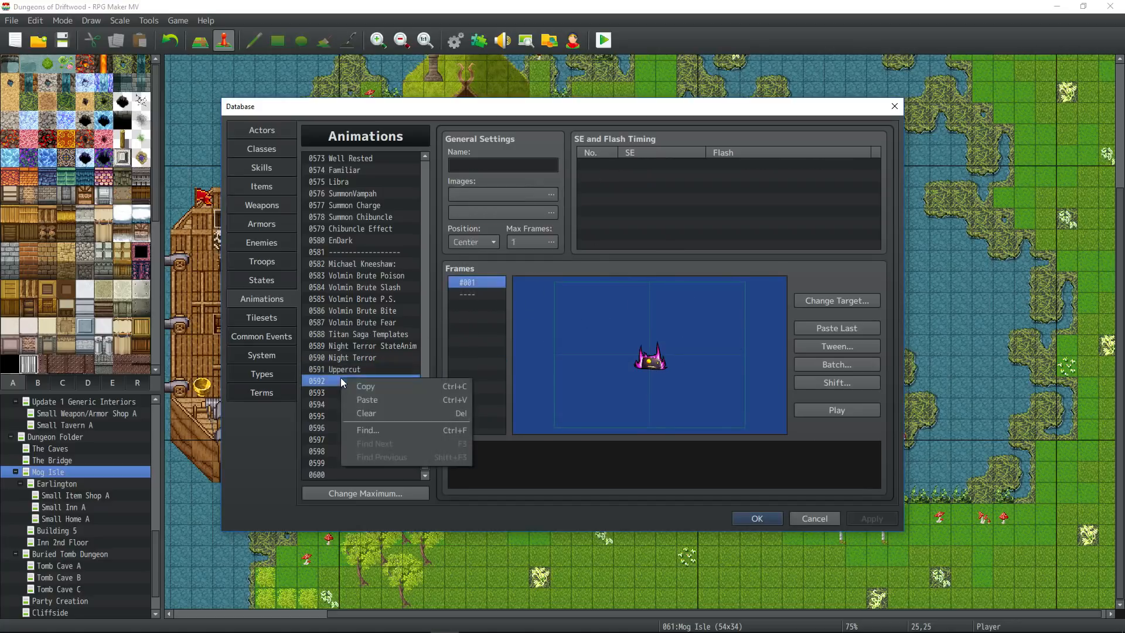
pyautogui.click(375, 402)
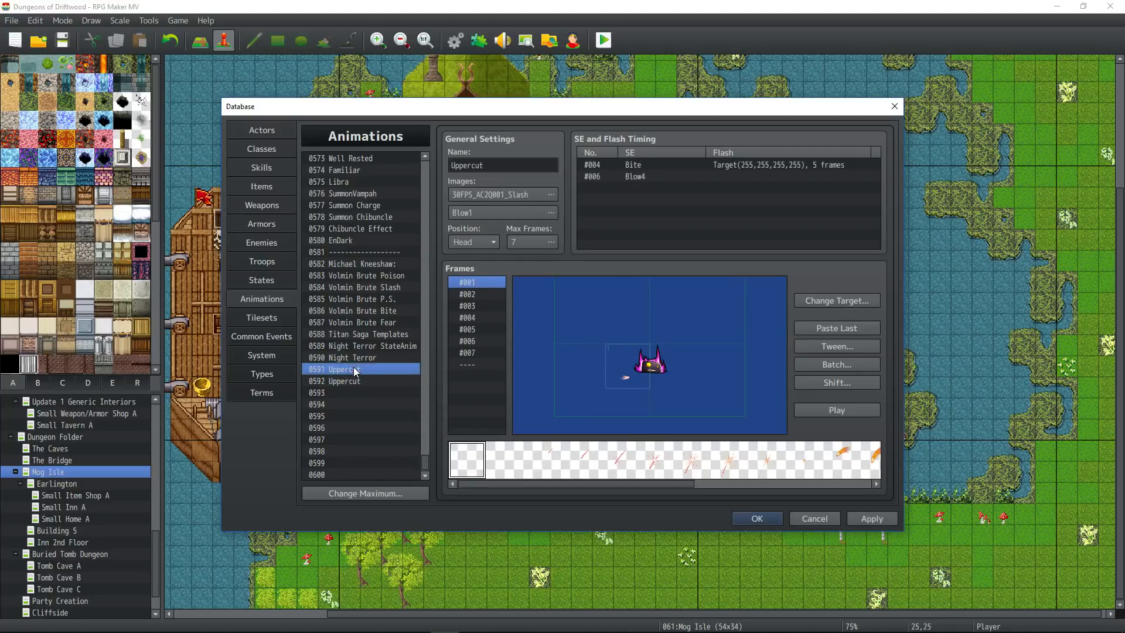
# Step: Compare animation 0591 Uppercut with its copy in slot 0592, and save the database
pyautogui.click(357, 373)
pyautogui.click(356, 384)
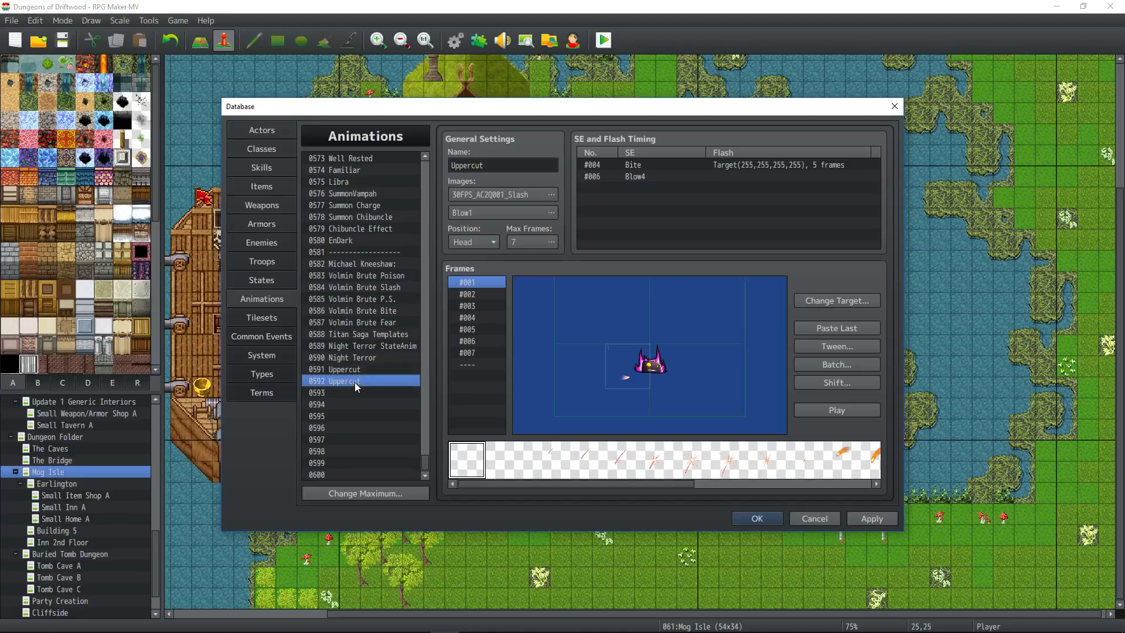
pyautogui.click(354, 371)
pyautogui.click(354, 381)
pyautogui.click(354, 370)
pyautogui.click(354, 384)
pyautogui.click(353, 372)
pyautogui.click(353, 382)
pyautogui.click(364, 371)
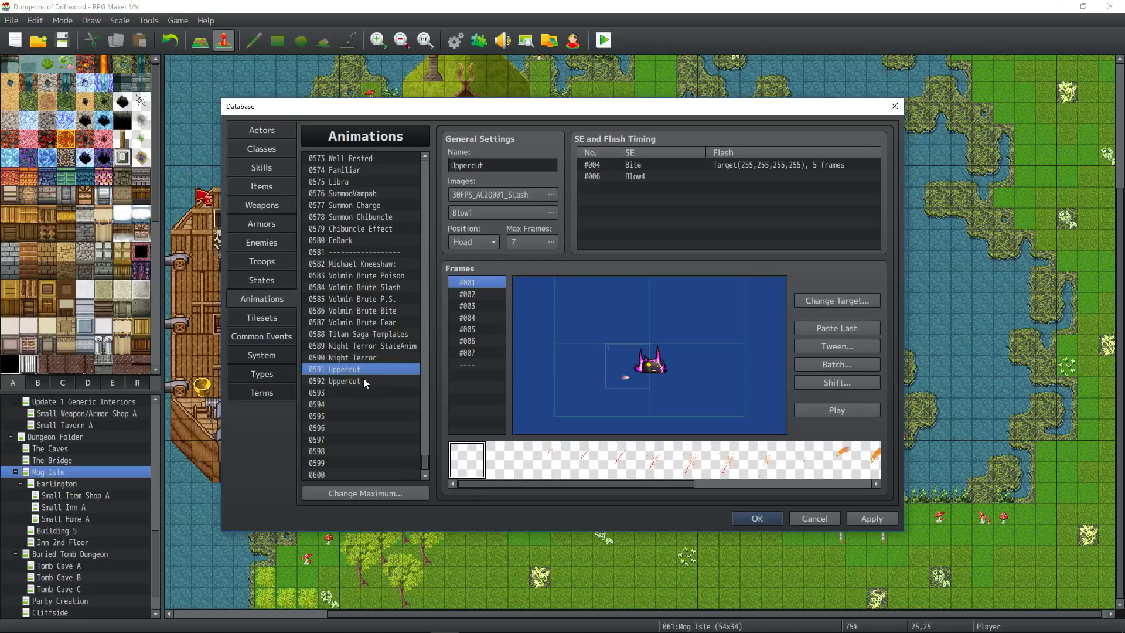
pyautogui.click(363, 380)
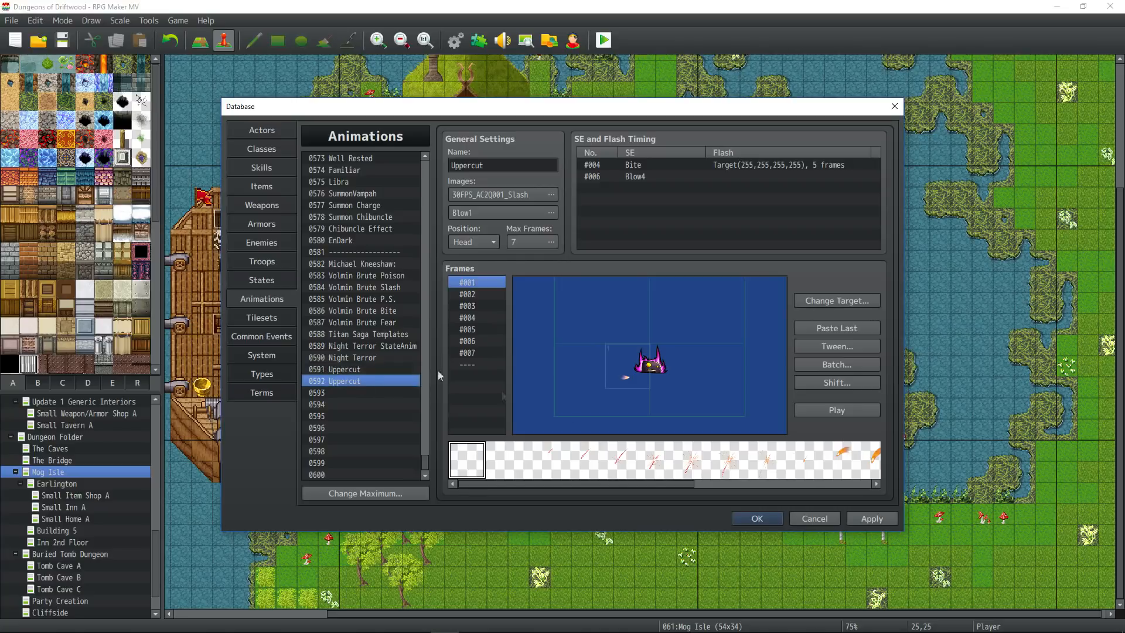
pyautogui.click(876, 519)
pyautogui.click(756, 518)
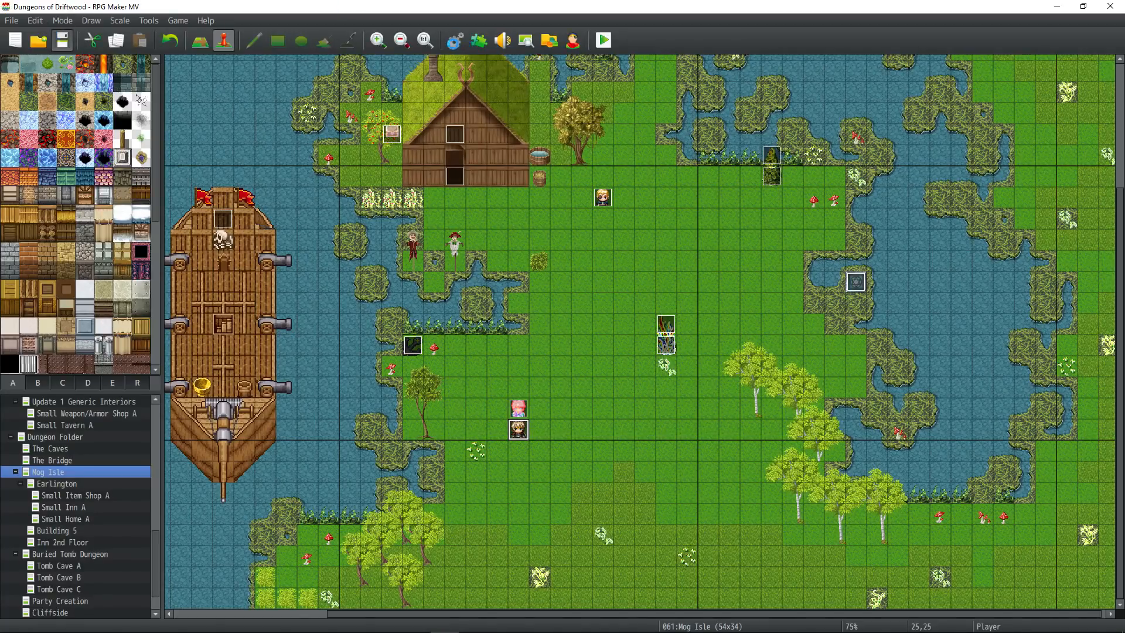
# Step: Batch-set the X and Y positions of cells 1 to 16 in frames 1 to 7 of animation 0592, preview it and apply
pyautogui.click(462, 39)
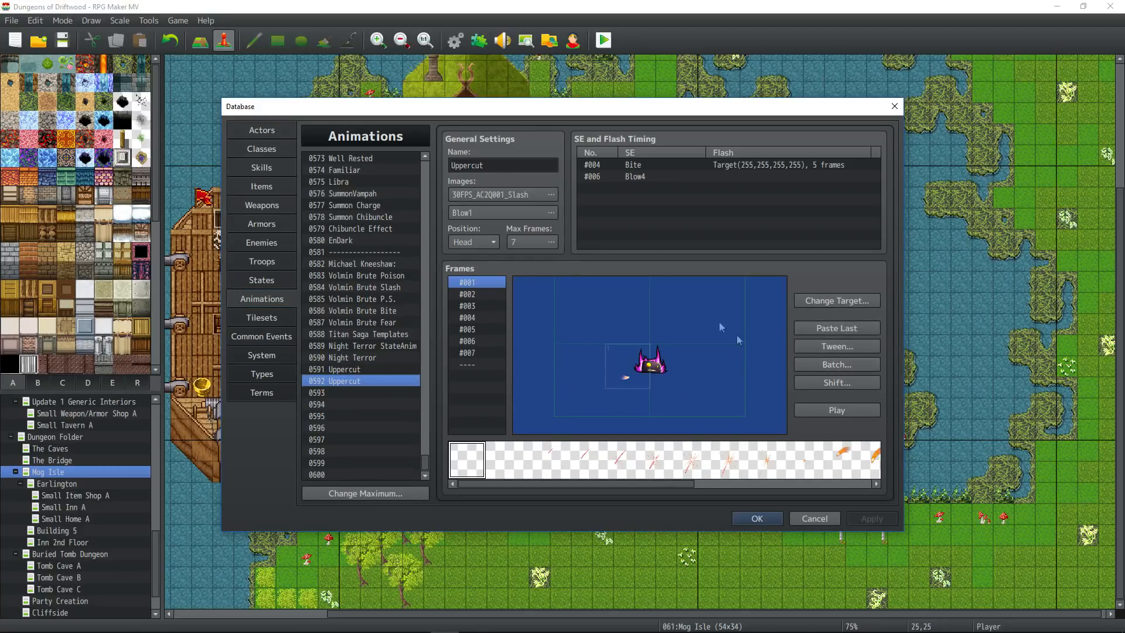
pyautogui.click(836, 364)
pyautogui.moveTo(752, 260); pyautogui.dragTo(927, 216)
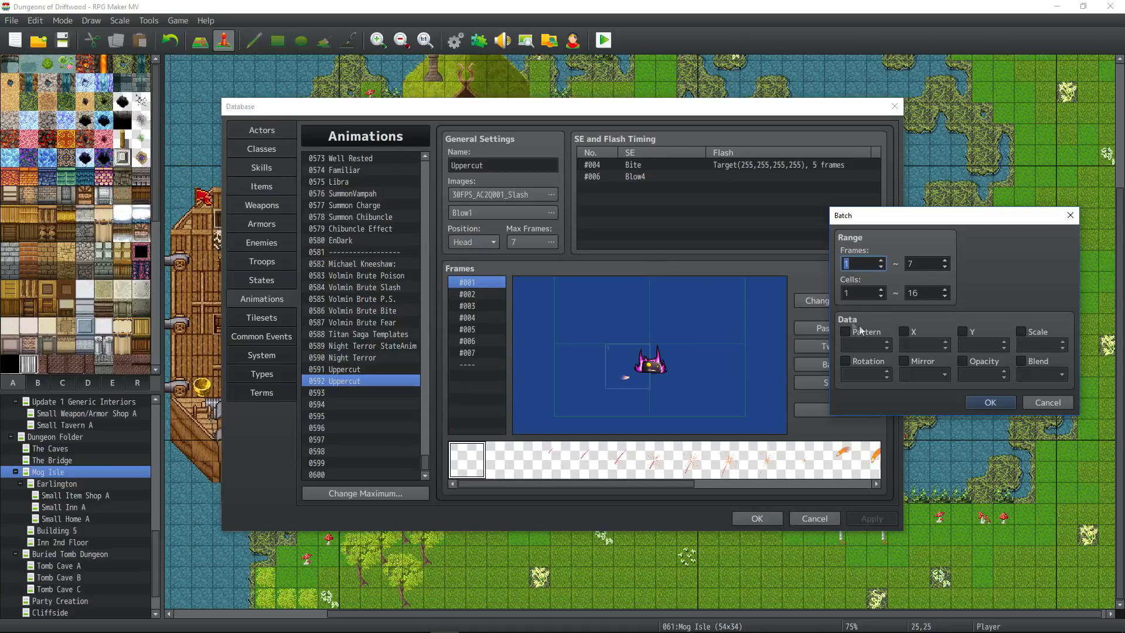
pyautogui.click(904, 332)
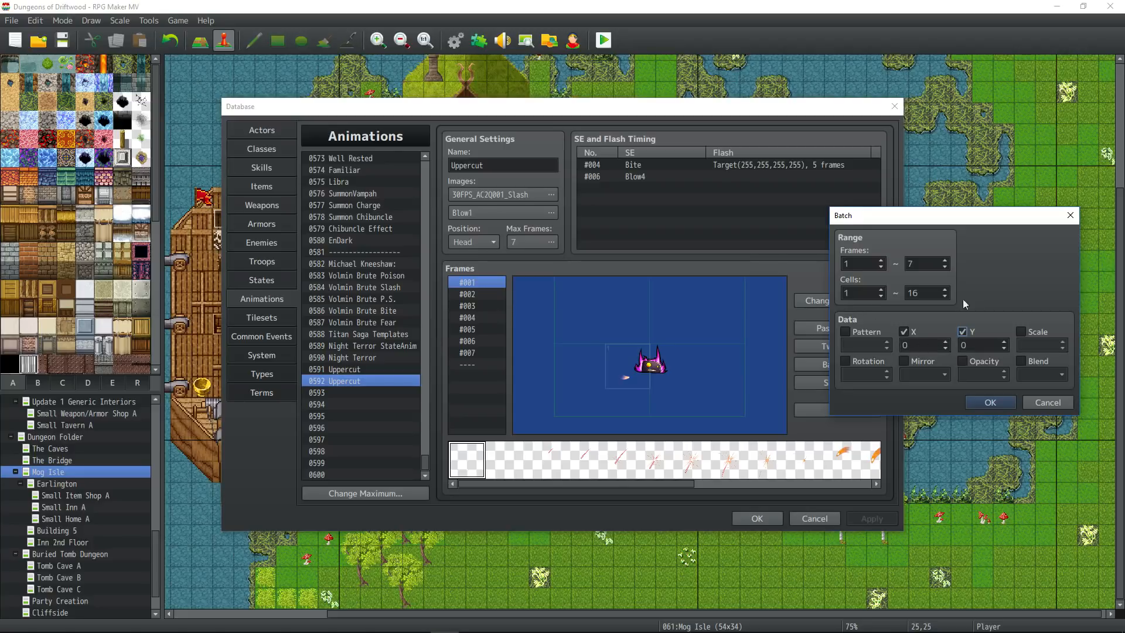
pyautogui.doubleClick(923, 349)
pyautogui.doubleClick(986, 343)
pyautogui.click(990, 403)
pyautogui.click(845, 410)
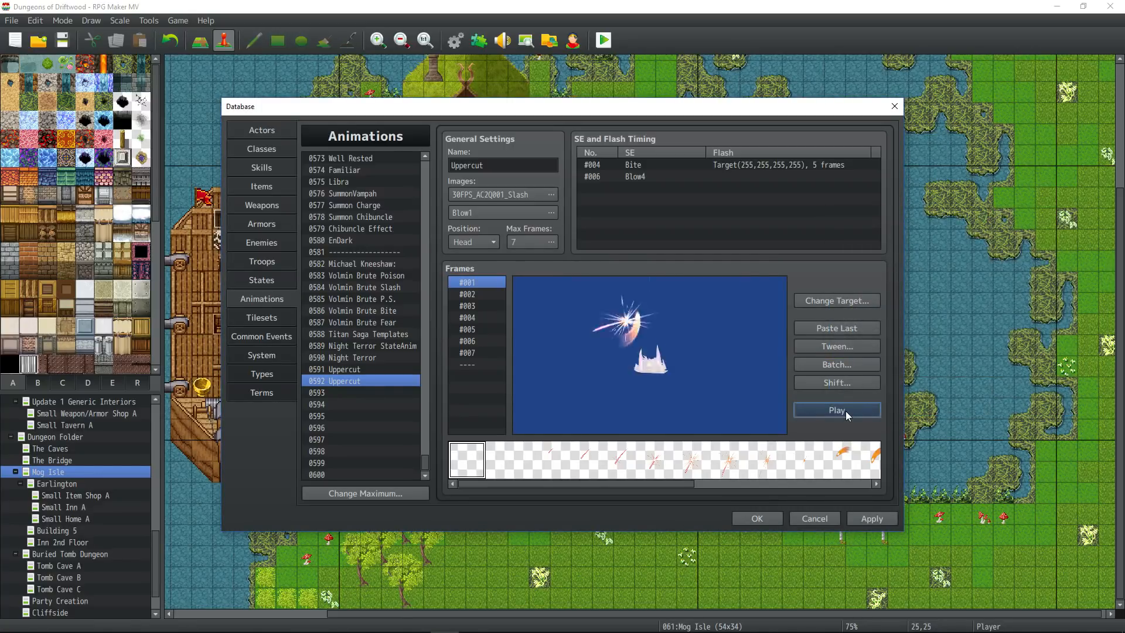
pyautogui.click(878, 519)
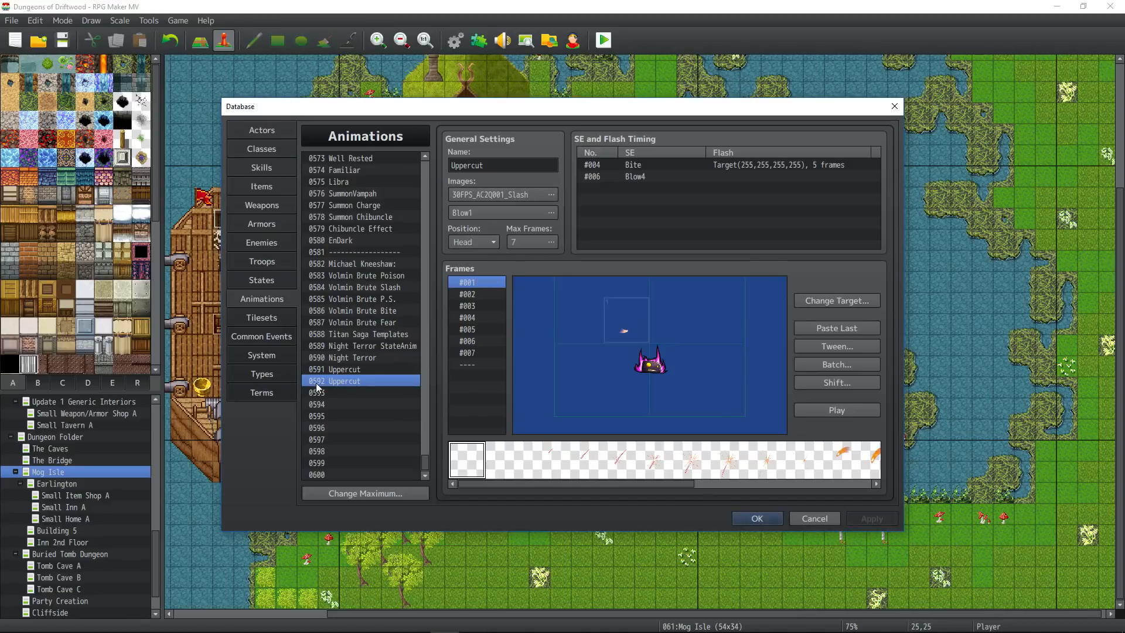
# Step: Assign animation 0592 Uppercut to the Uppercut skill and save the database changes
pyautogui.click(261, 168)
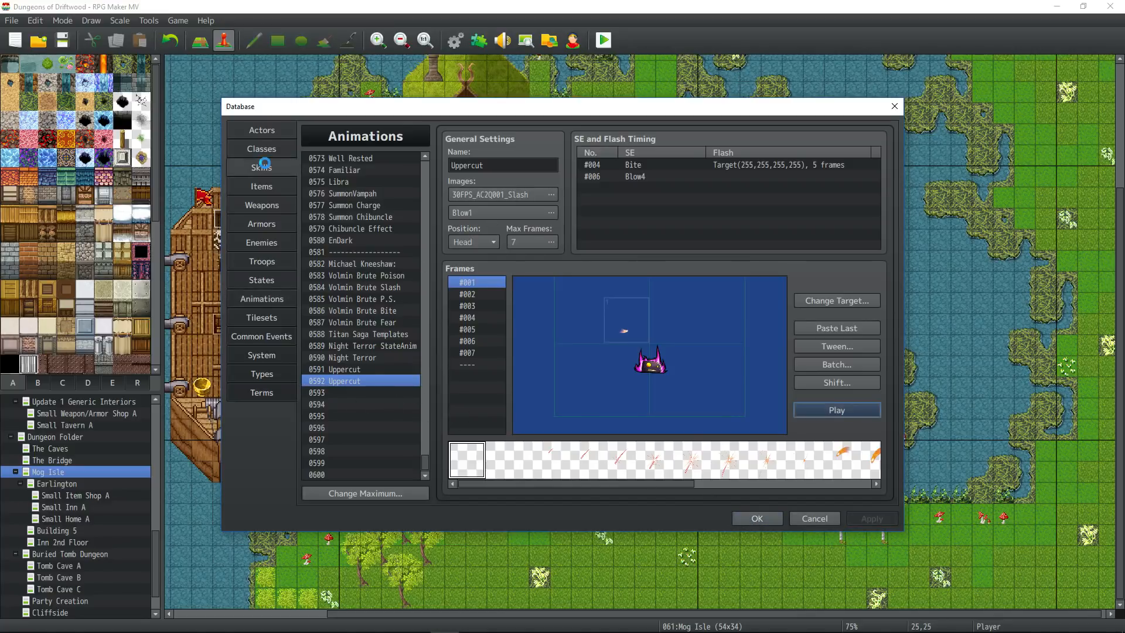
pyautogui.click(621, 350)
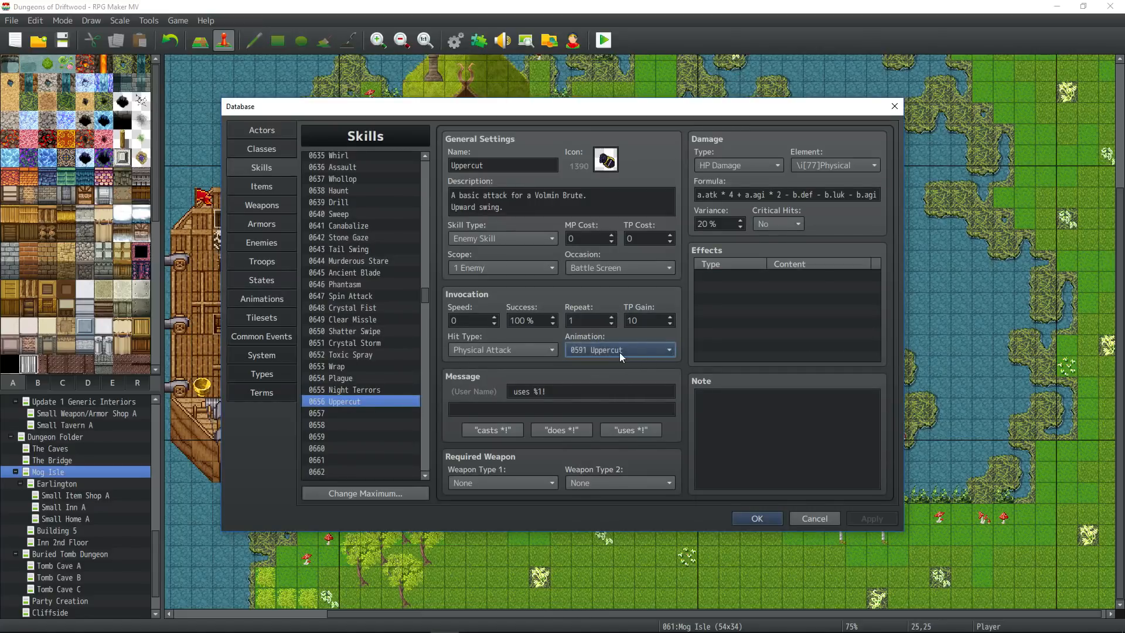
pyautogui.click(612, 516)
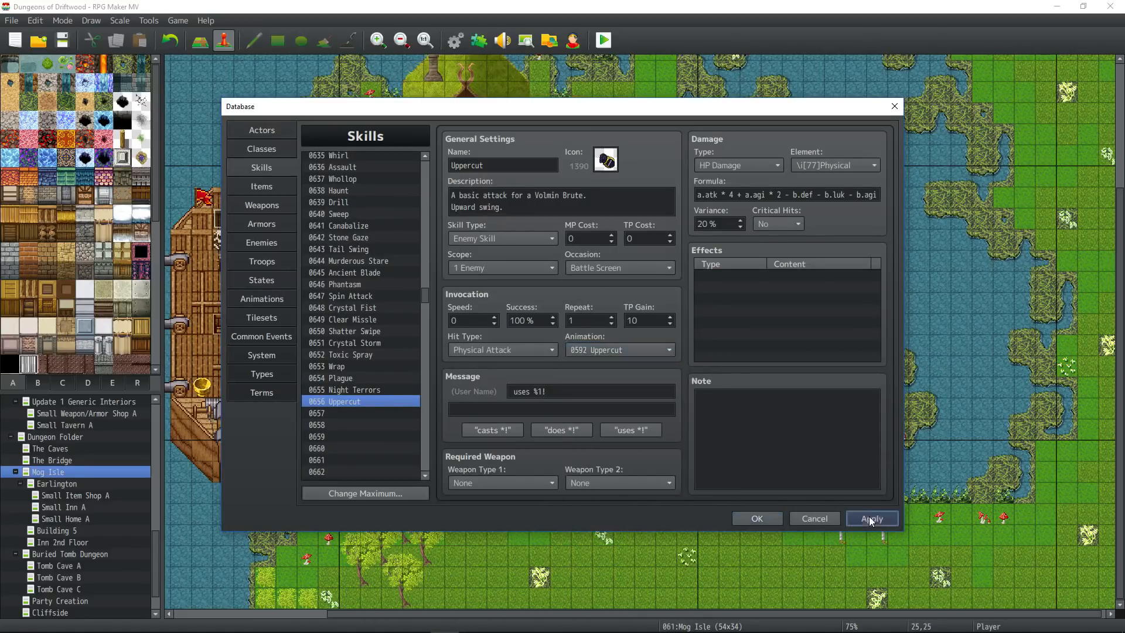
pyautogui.click(757, 518)
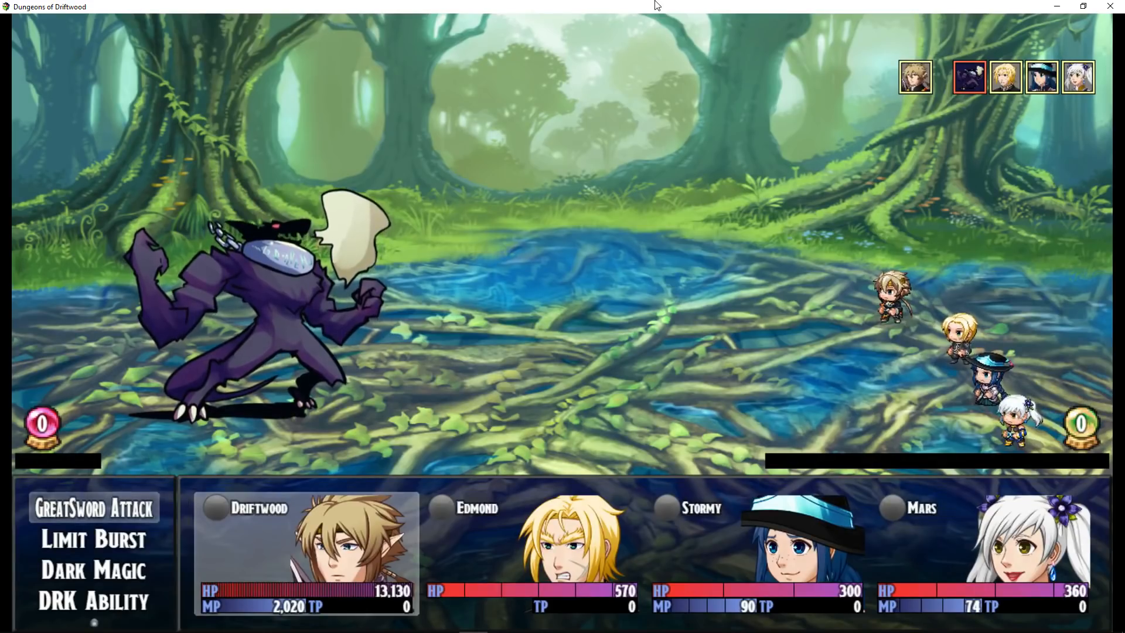
# Step: Run the test battle against the Volmin Brute to check the repositioned animation 0592, and close the game
pyautogui.press('Return')
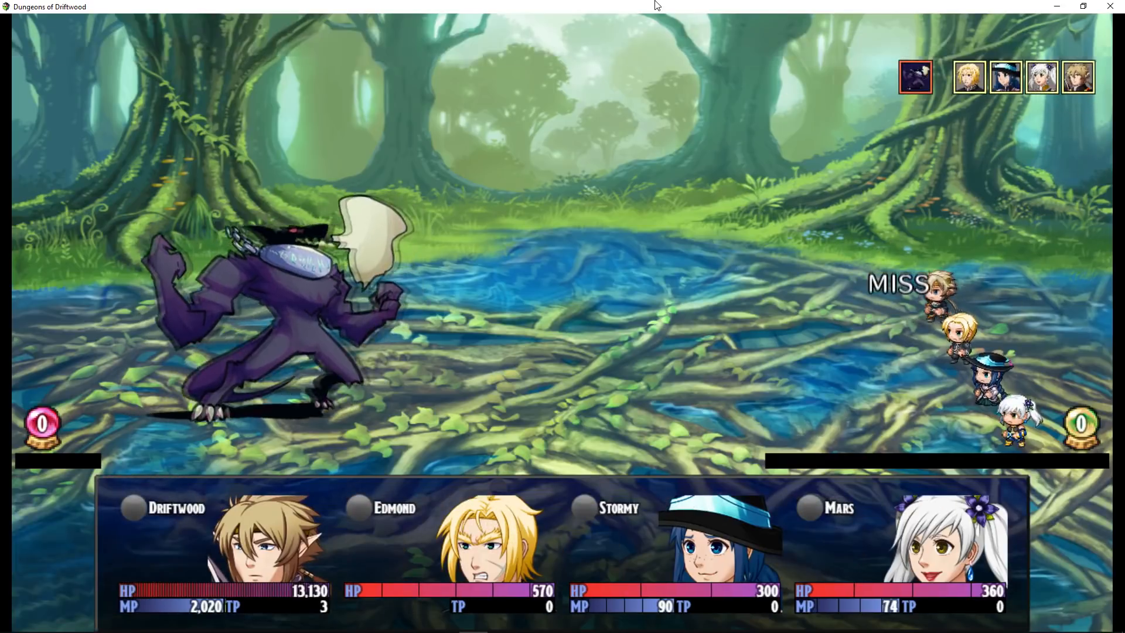
pyautogui.press('Escape')
pyautogui.press('Escape')
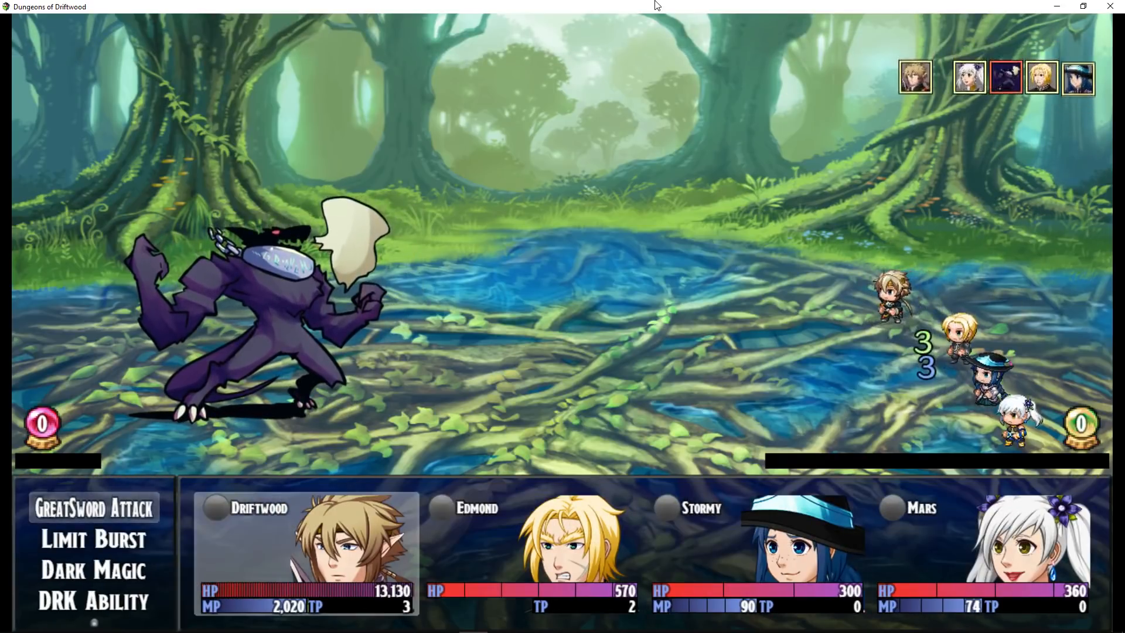
pyautogui.press('Escape')
pyautogui.press('Escape')
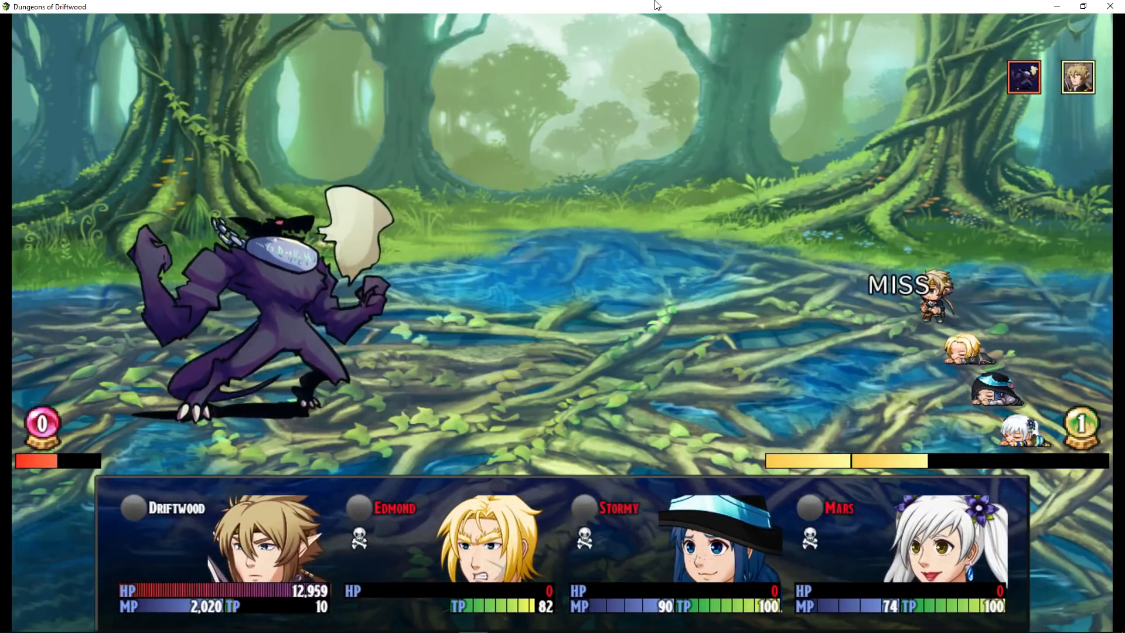
pyautogui.click(1116, 7)
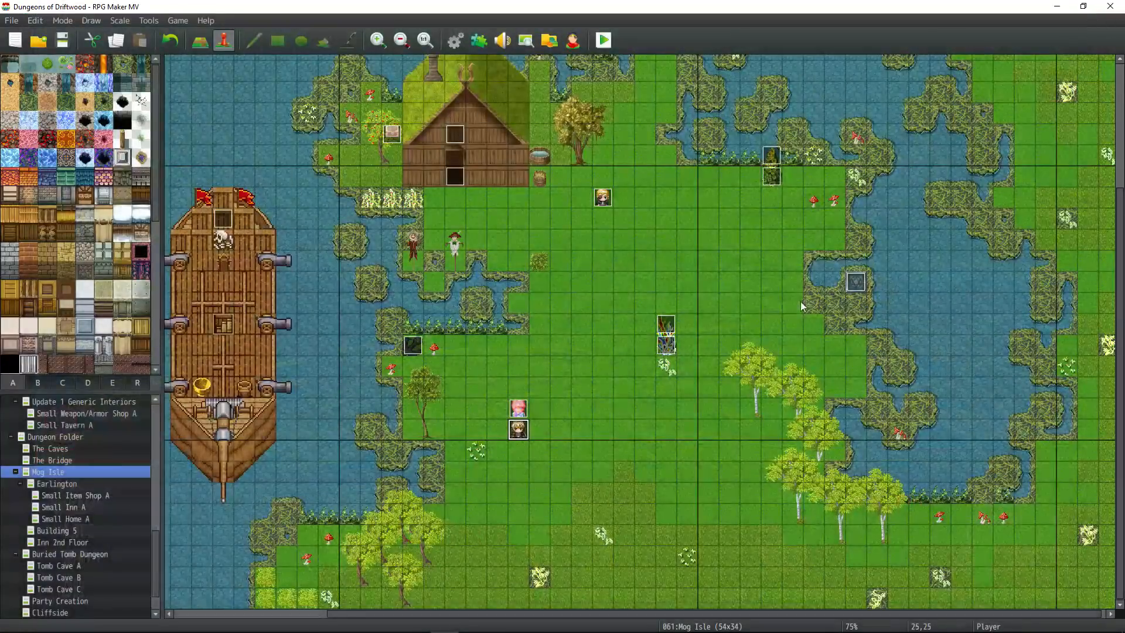
# Step: Clear animation 0592 in the database and replace it with a fresh copy of animation 0591 Uppercut
pyautogui.click(452, 39)
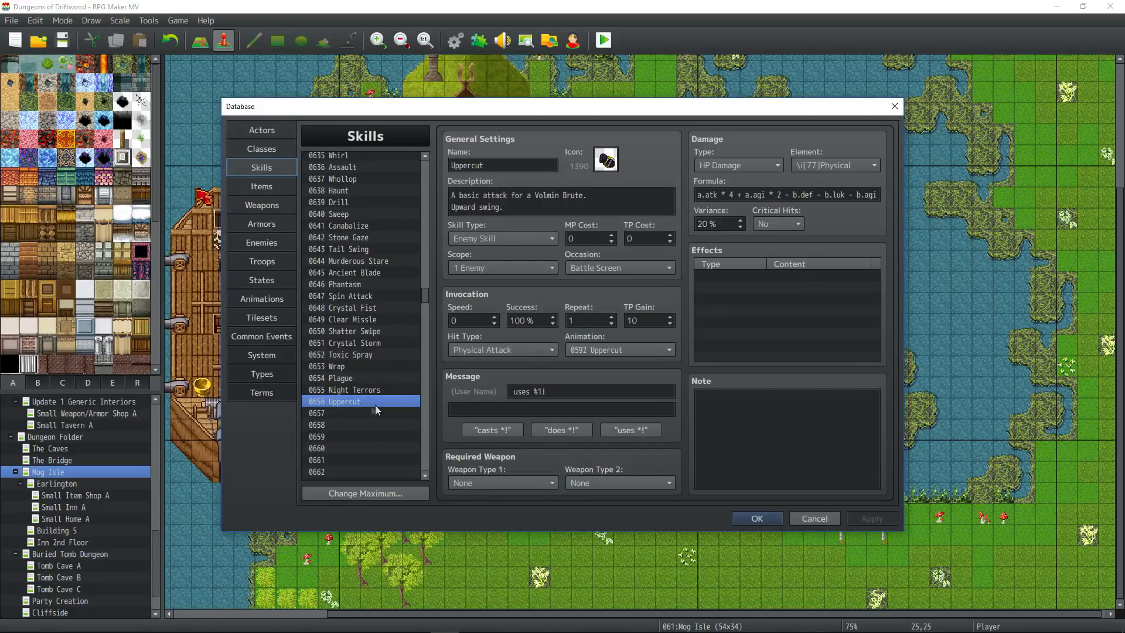
pyautogui.click(262, 299)
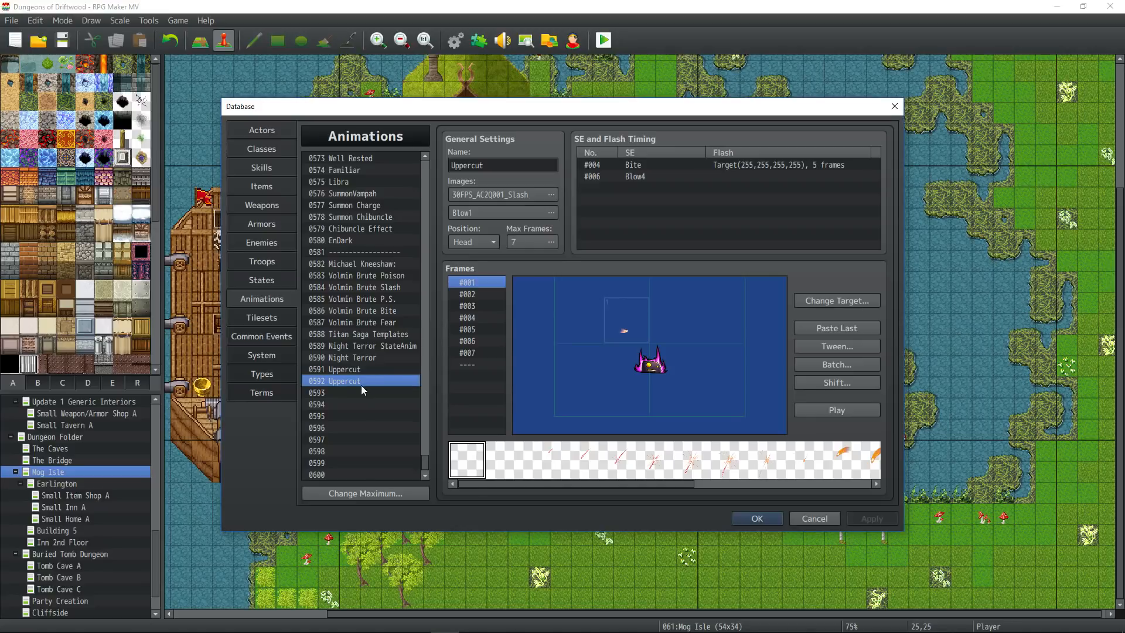
pyautogui.press('Delete')
pyautogui.click(348, 371)
pyautogui.rightClick(350, 373)
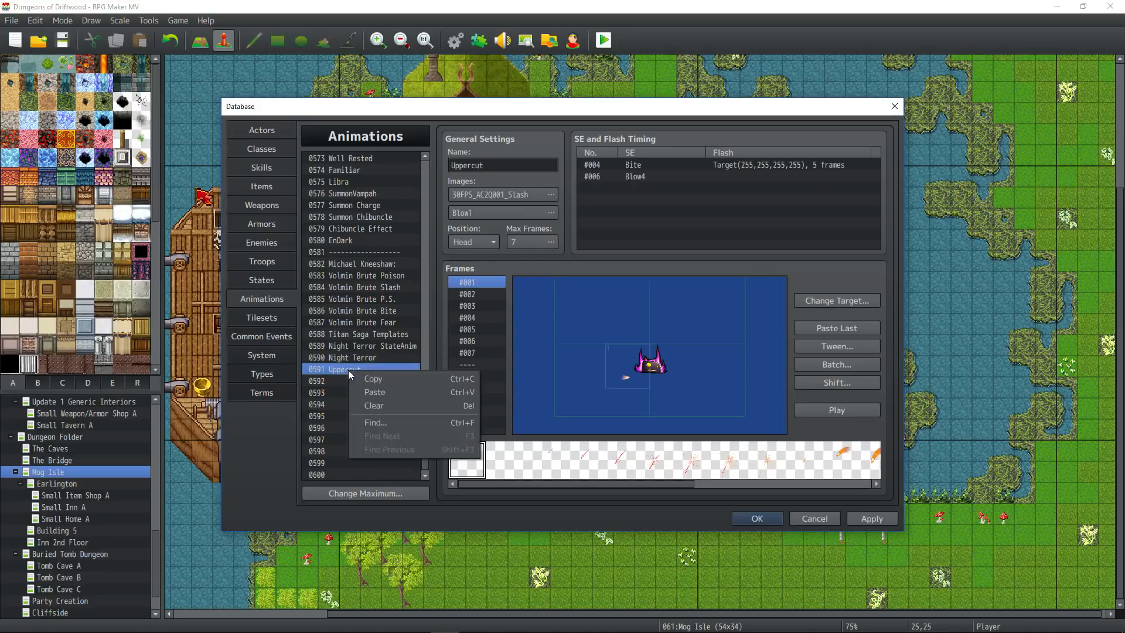
pyautogui.click(387, 379)
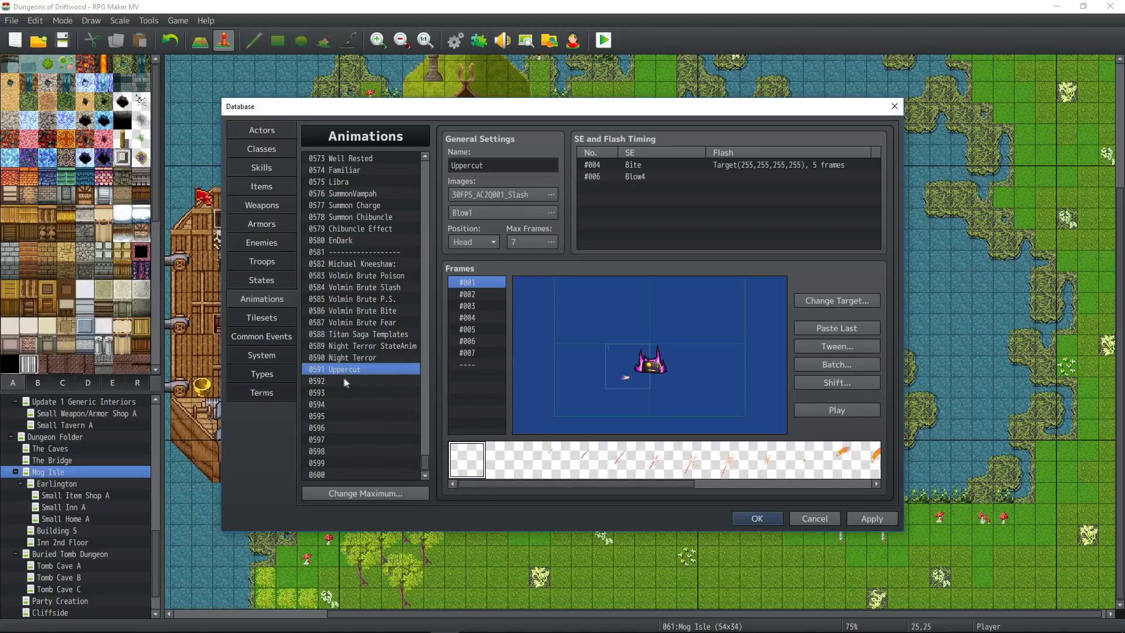
pyautogui.rightClick(345, 380)
pyautogui.click(381, 403)
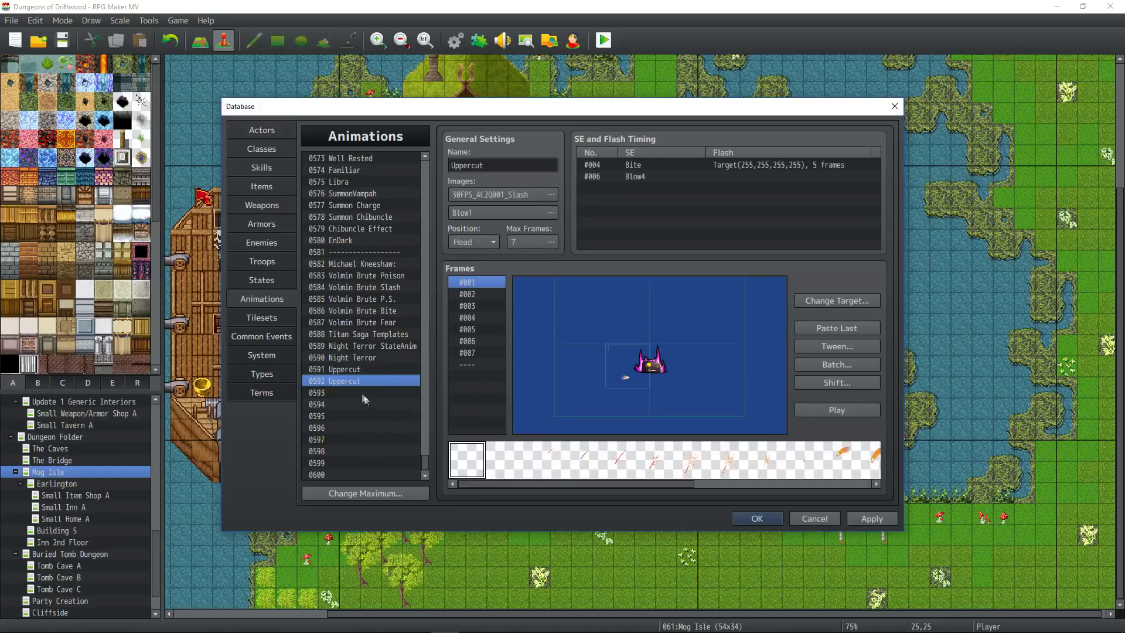
# Step: Batch-reposition the cells of animation 0592 Uppercut and check the result in a test battle against the Volmin Brute
pyautogui.click(836, 364)
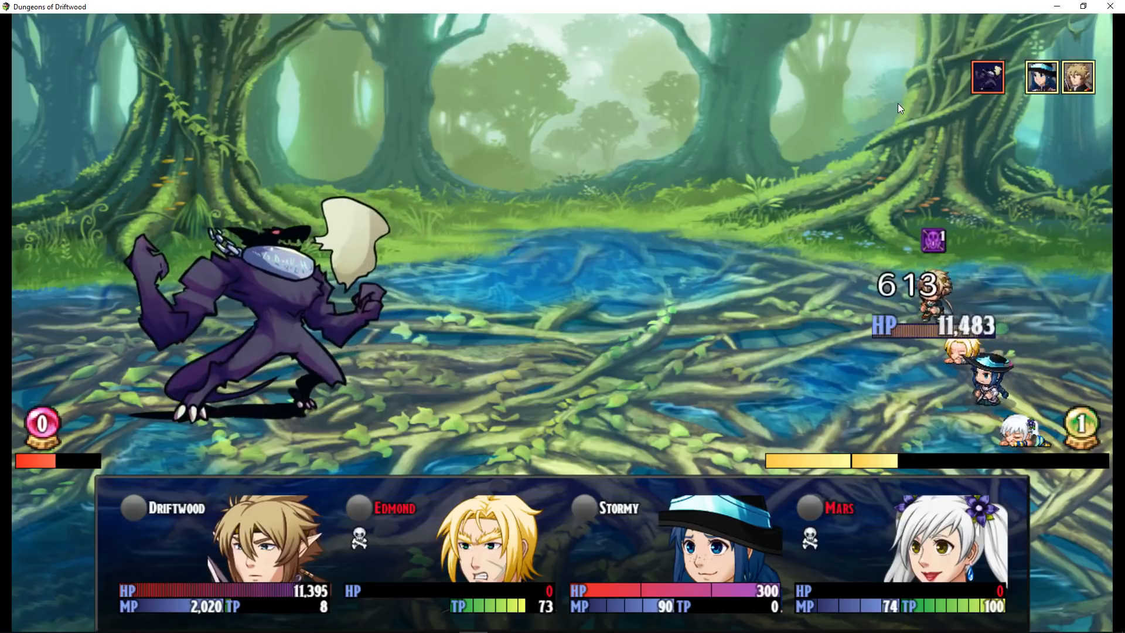
pyautogui.click(1108, 5)
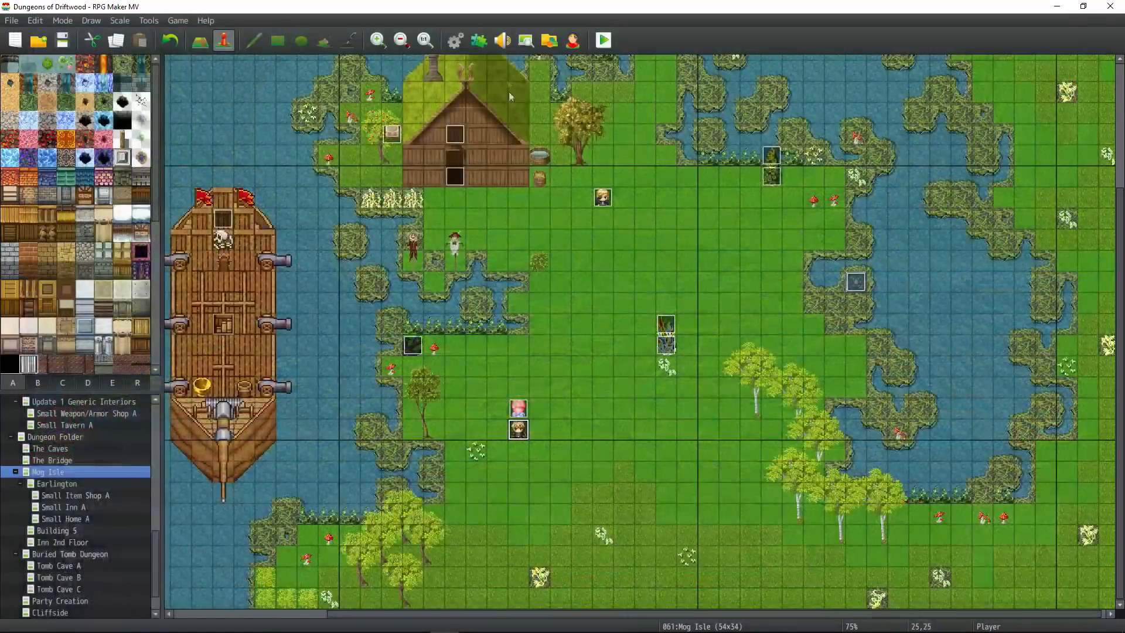
# Step: Batch-set cells 1 to 16 in frames 1 to 7 of animation 0592 to X 100 and a new Y position, preview and save
pyautogui.click(452, 38)
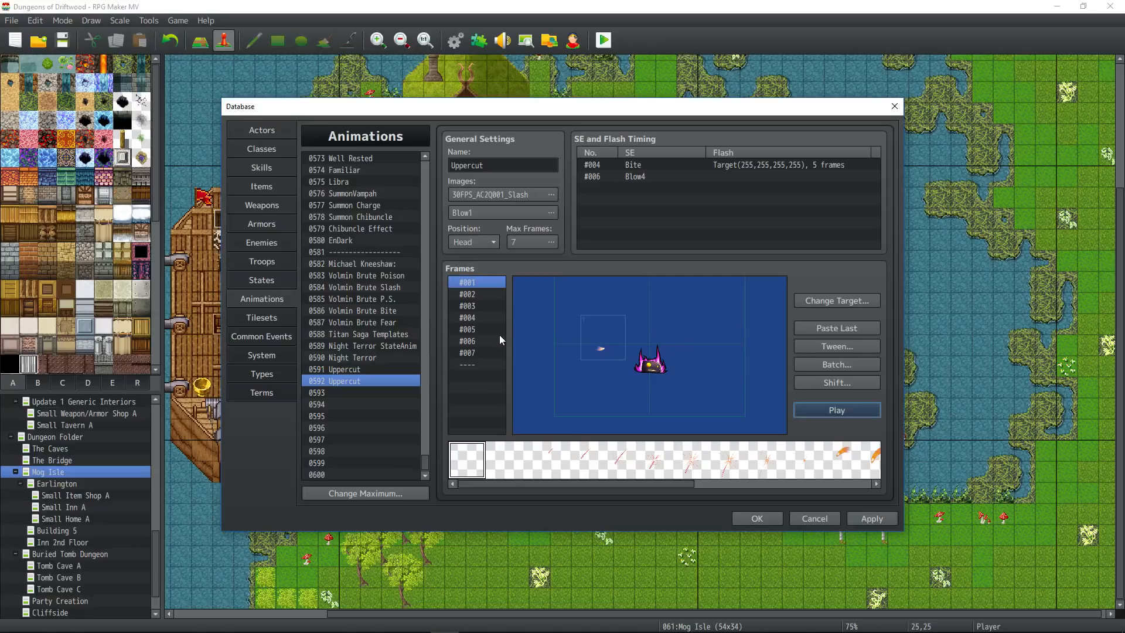
pyautogui.click(836, 365)
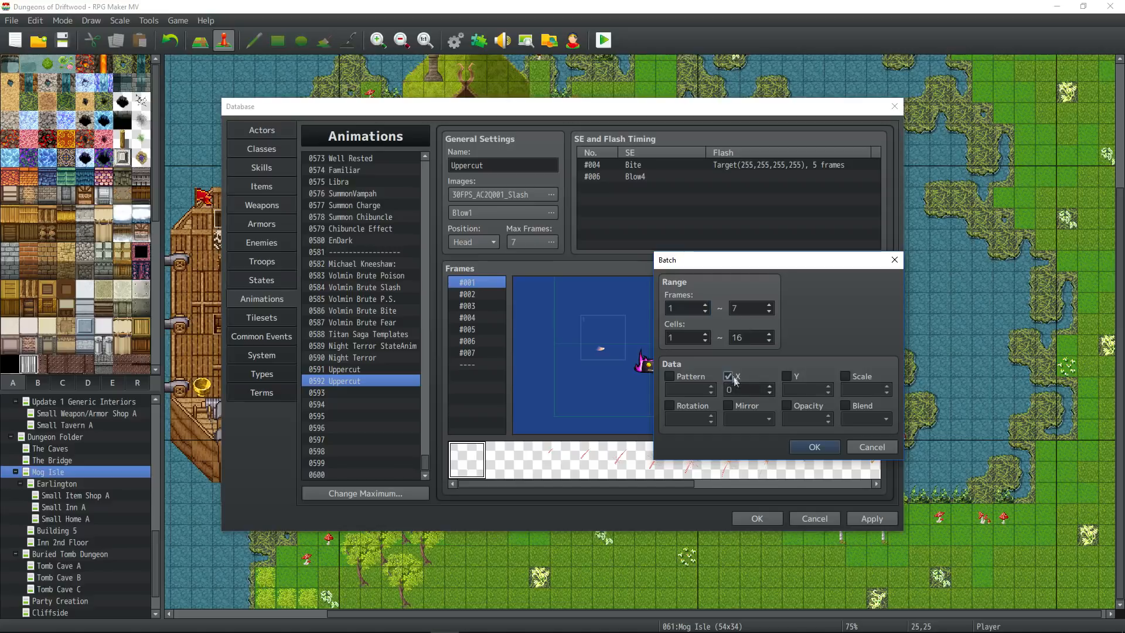
pyautogui.click(728, 376)
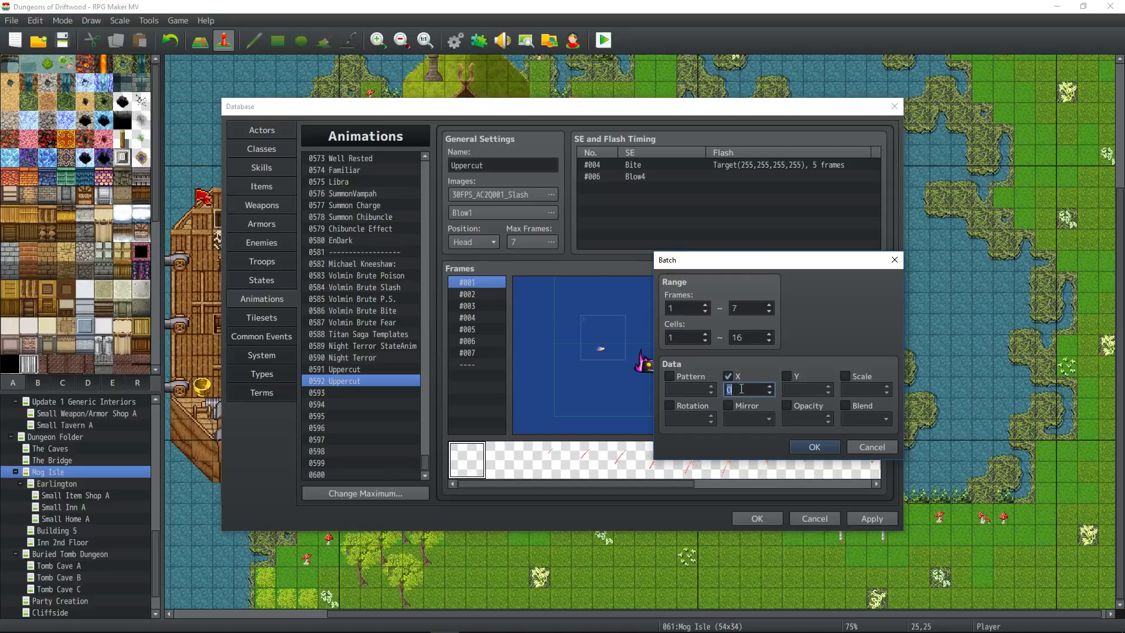
pyautogui.click(787, 376)
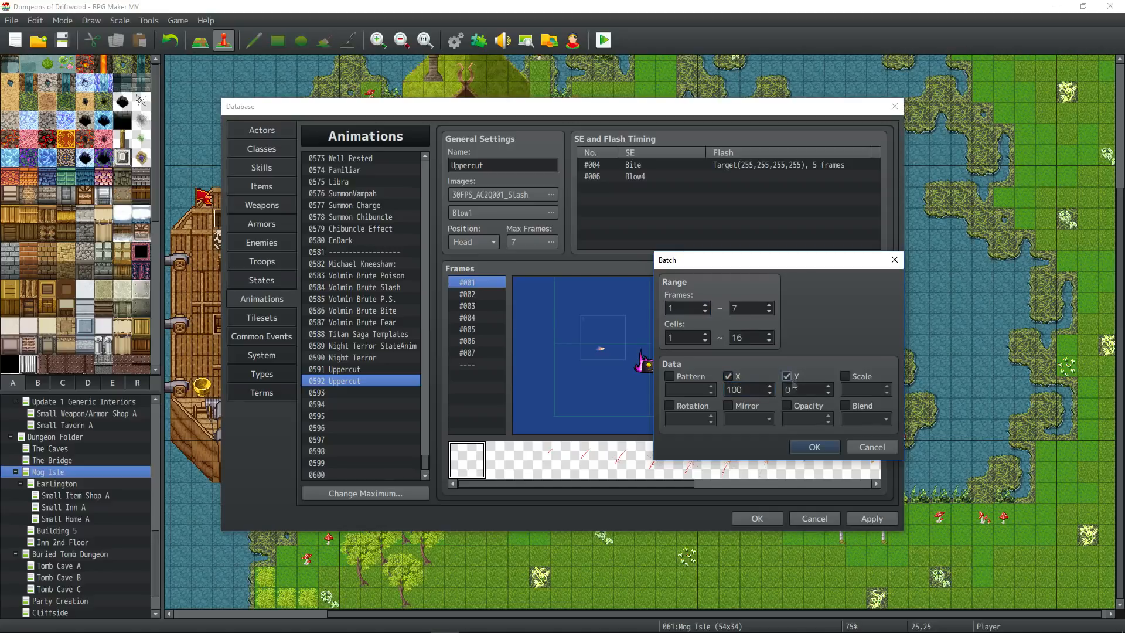
pyautogui.click(815, 447)
pyautogui.click(843, 411)
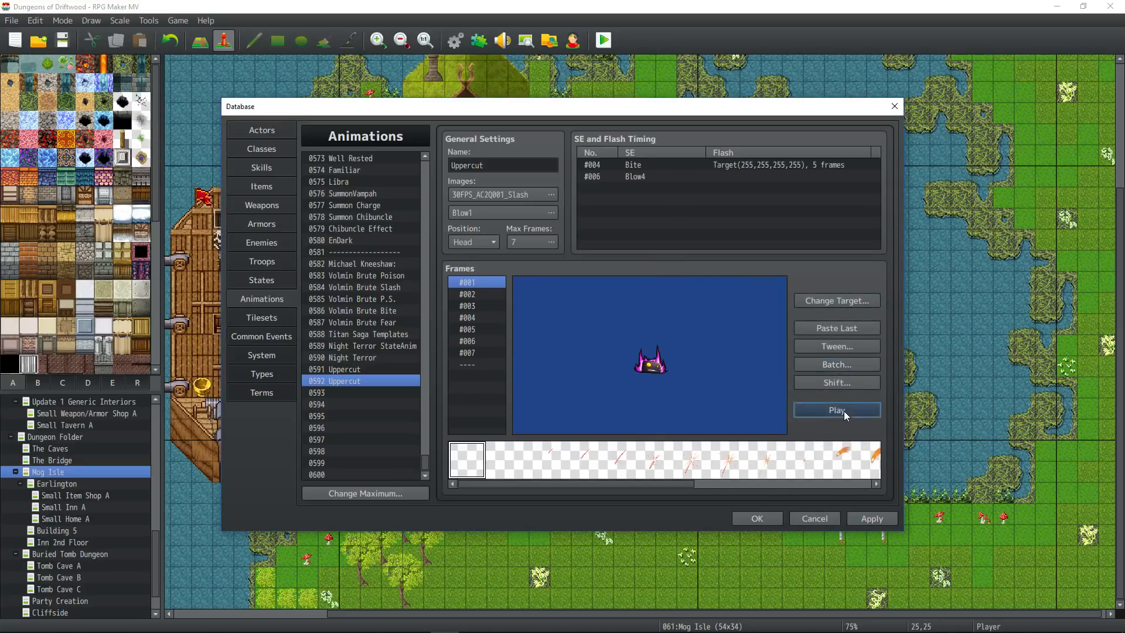
pyautogui.click(746, 519)
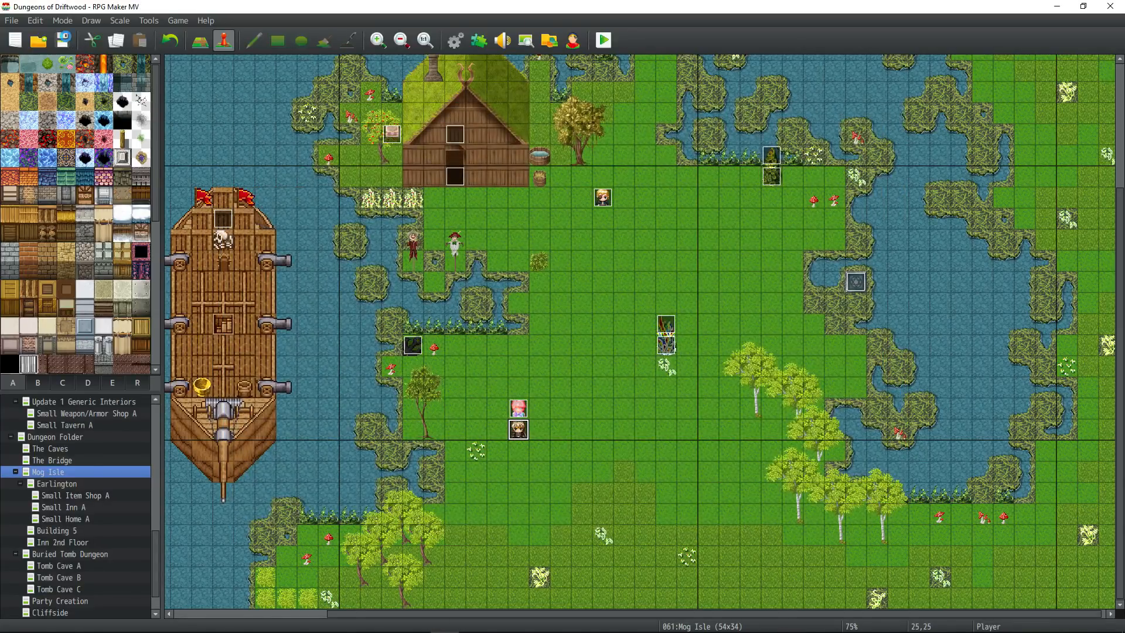
# Step: Run the test battle against the Volmin Brute to check where the Uppercut slash lands on the party members, and close the game
pyautogui.click(602, 41)
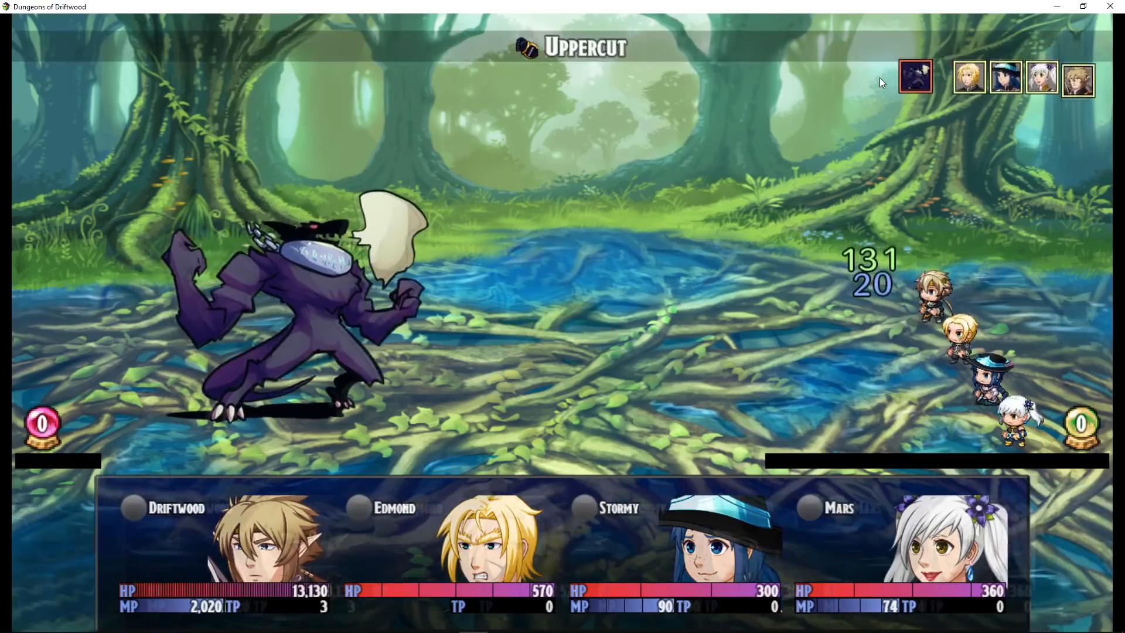
pyautogui.press('Escape')
pyautogui.press('Escape')
pyautogui.press('Escape')
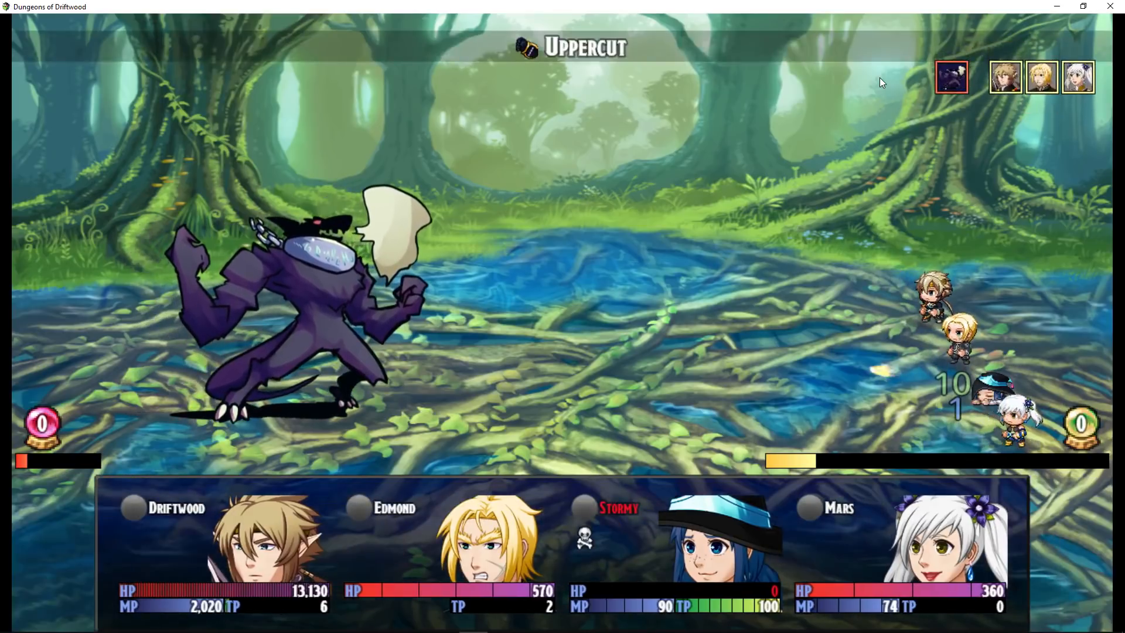
pyautogui.press('Escape')
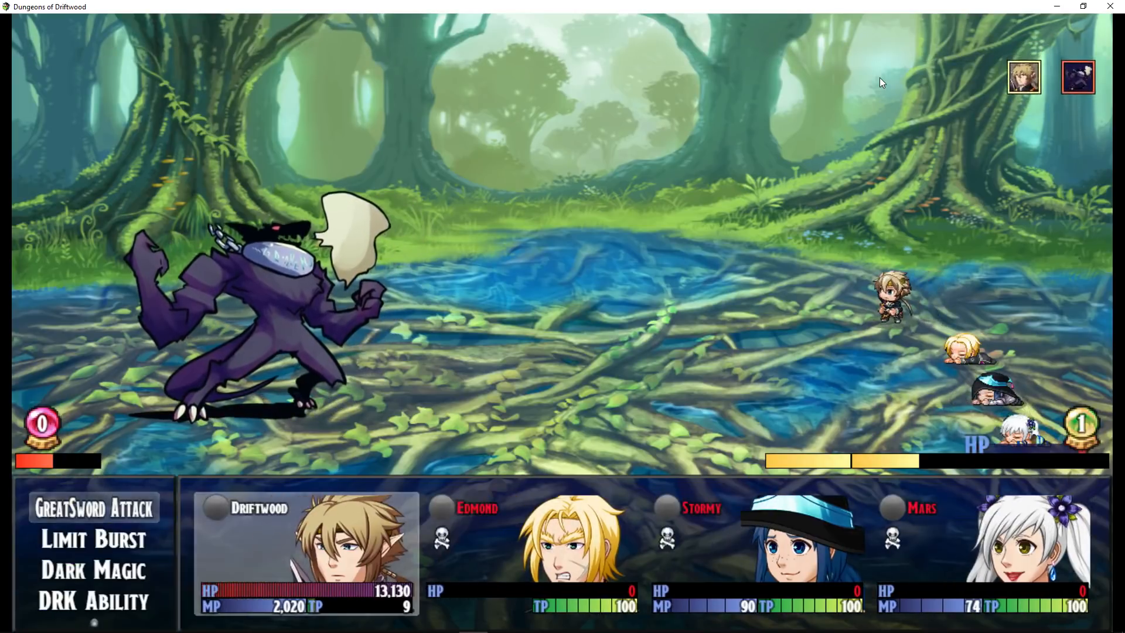
pyautogui.press('Escape')
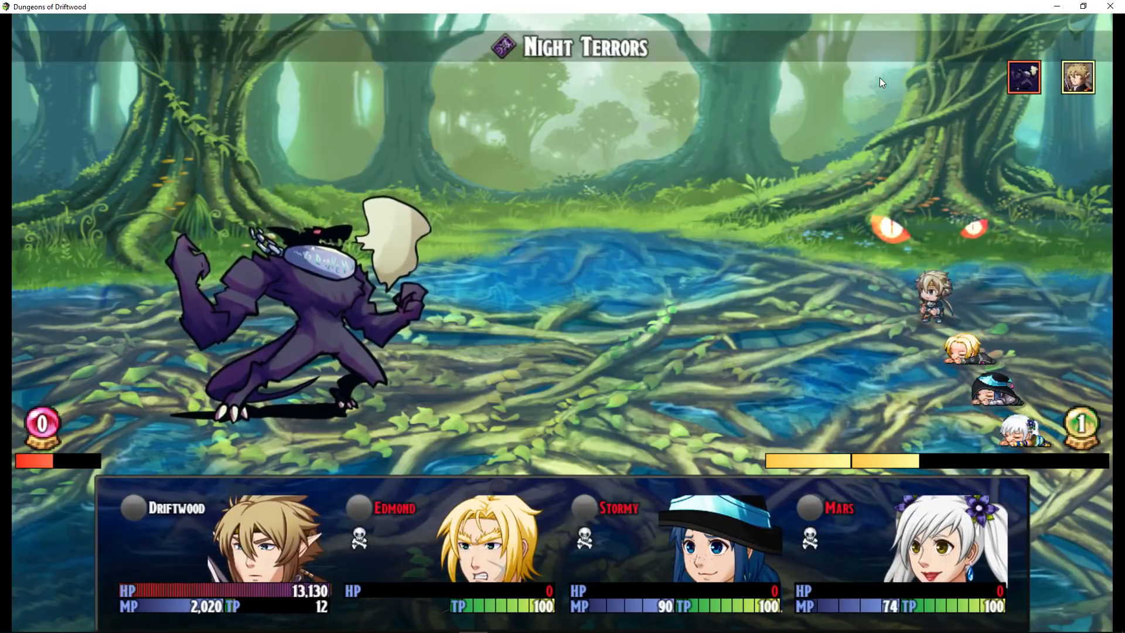
pyautogui.press('Escape')
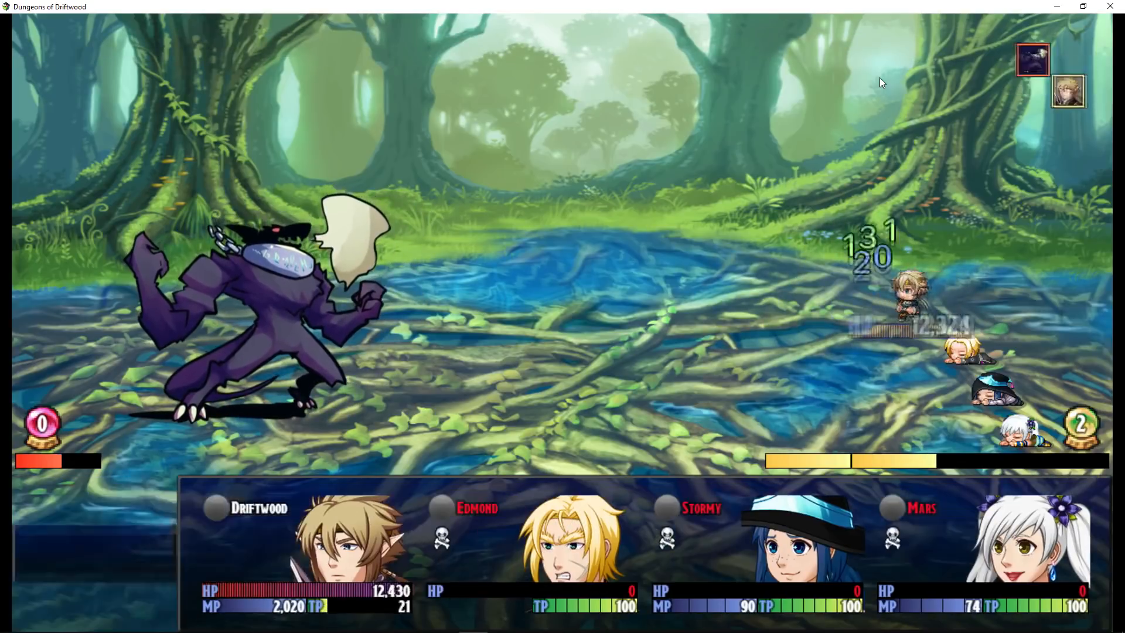
pyautogui.press('Return')
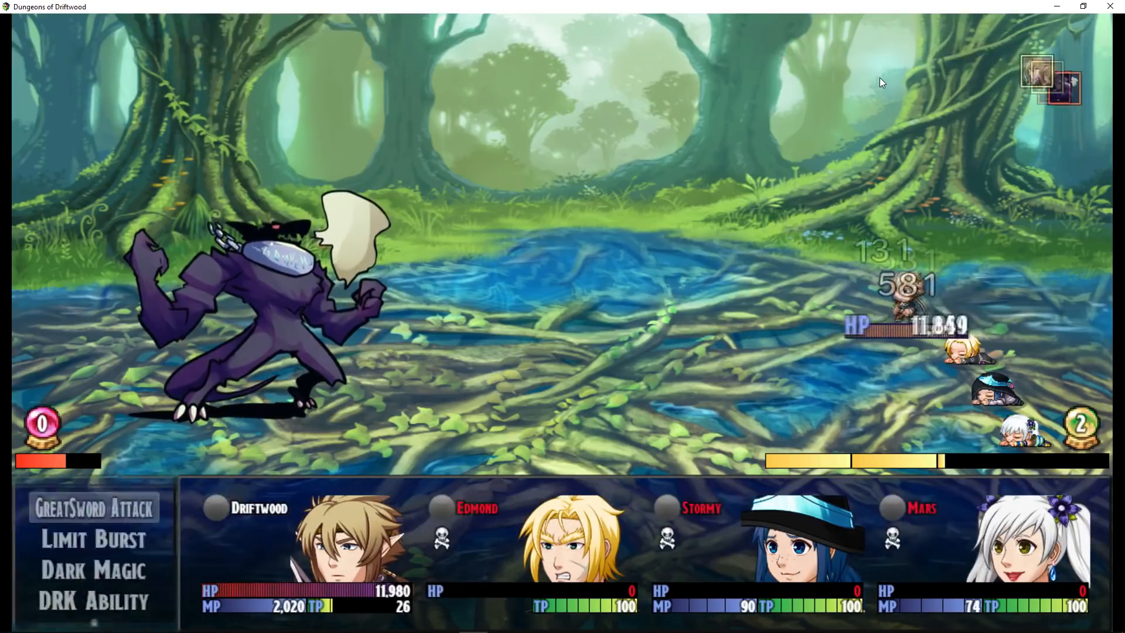
pyautogui.press('Return')
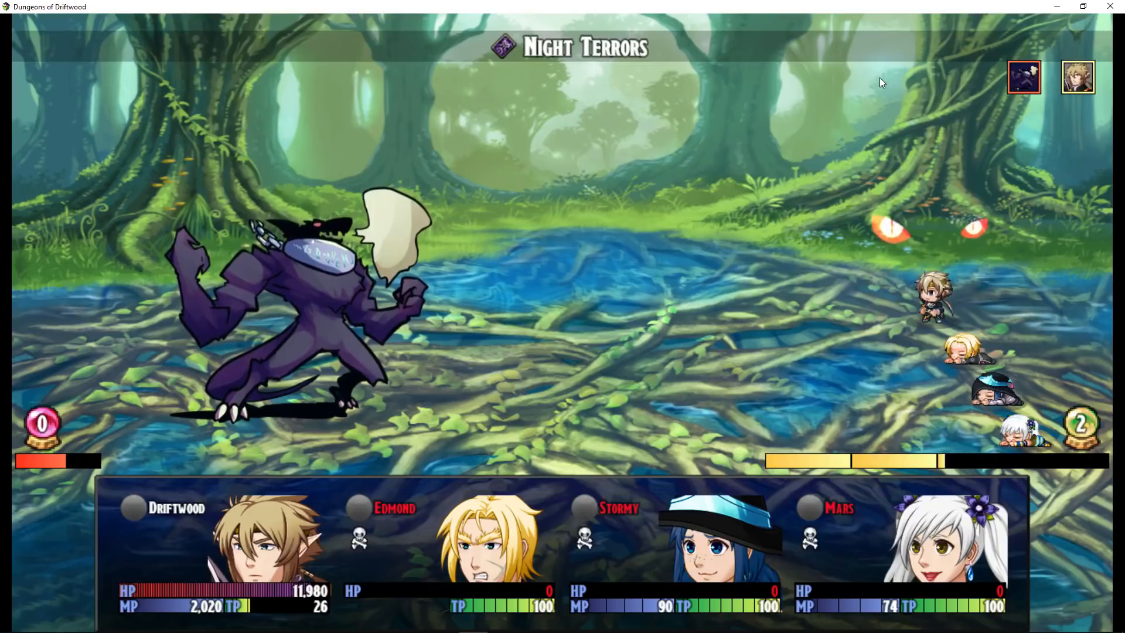
pyautogui.press('Return')
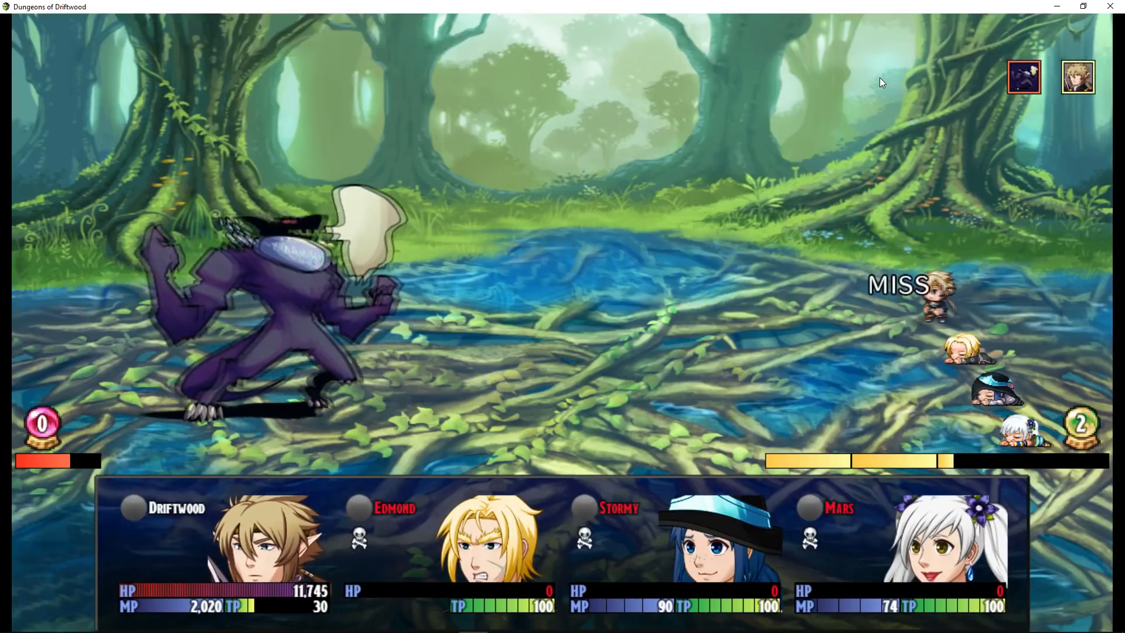
pyautogui.press('Return')
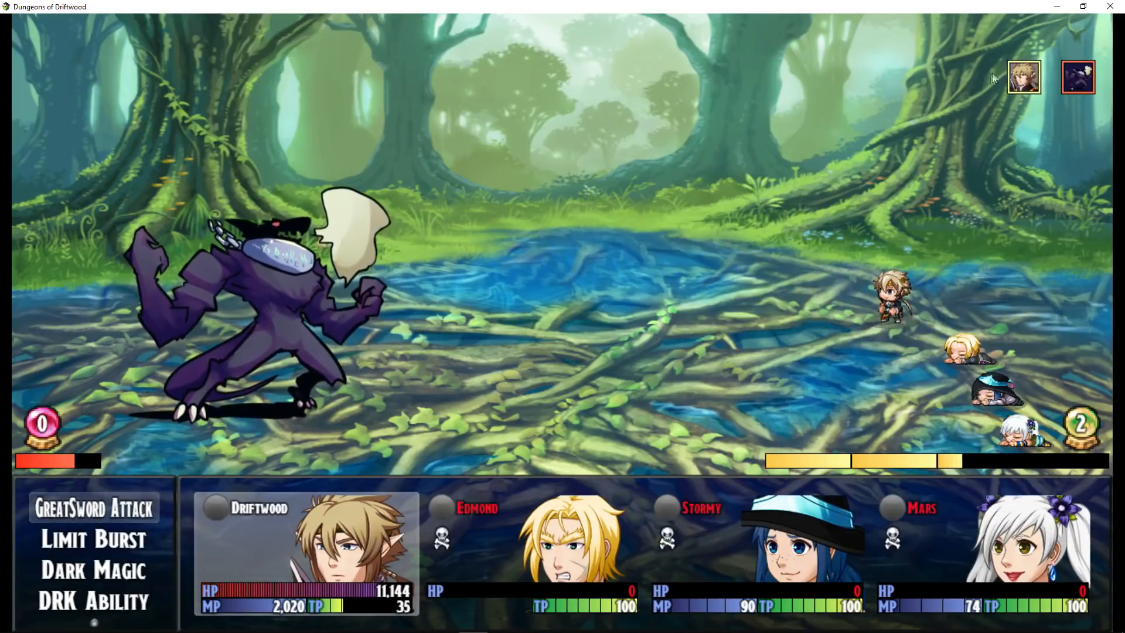
pyautogui.click(1110, 6)
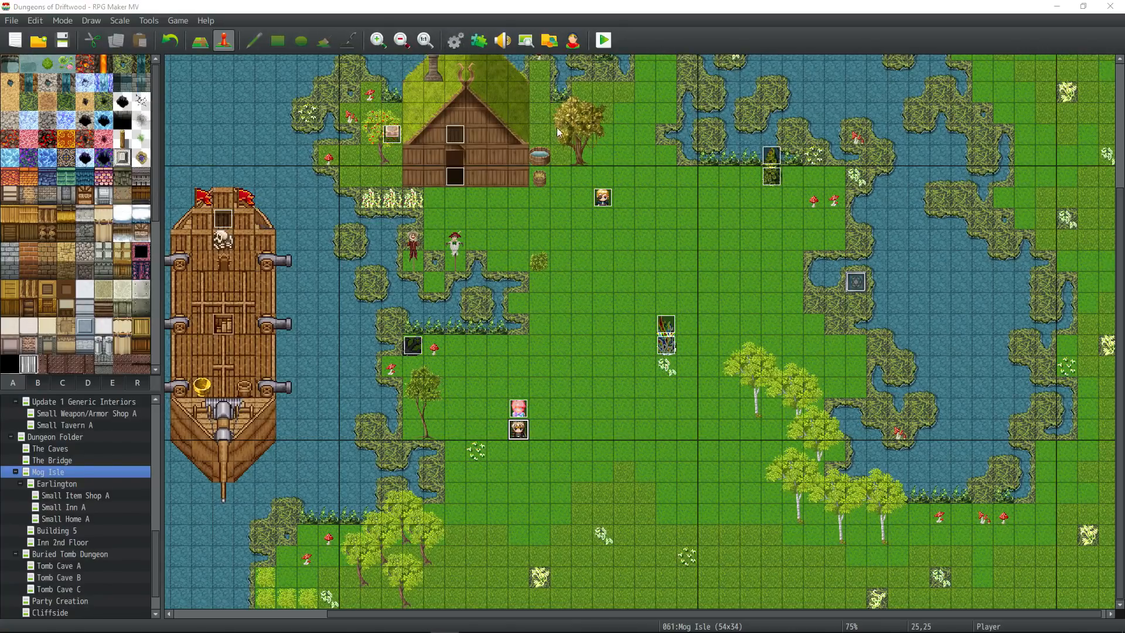
# Step: Move the cells of animation 0592 Uppercut slightly left and up, preview the animation and save the database
pyautogui.press('F9')
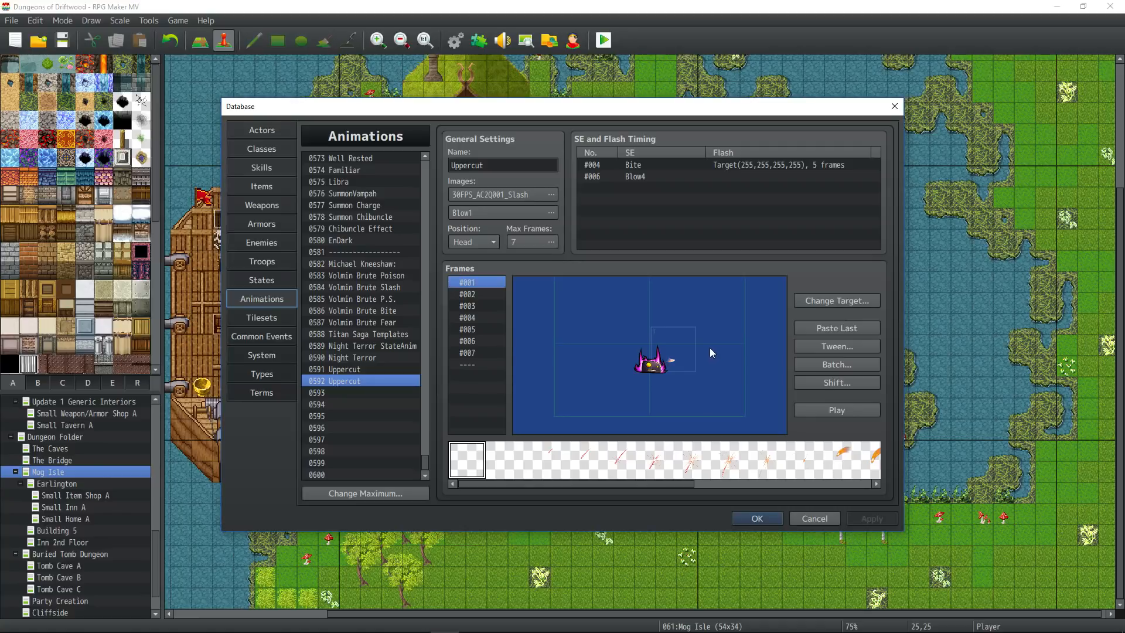
pyautogui.click(836, 381)
pyautogui.click(811, 446)
pyautogui.click(834, 408)
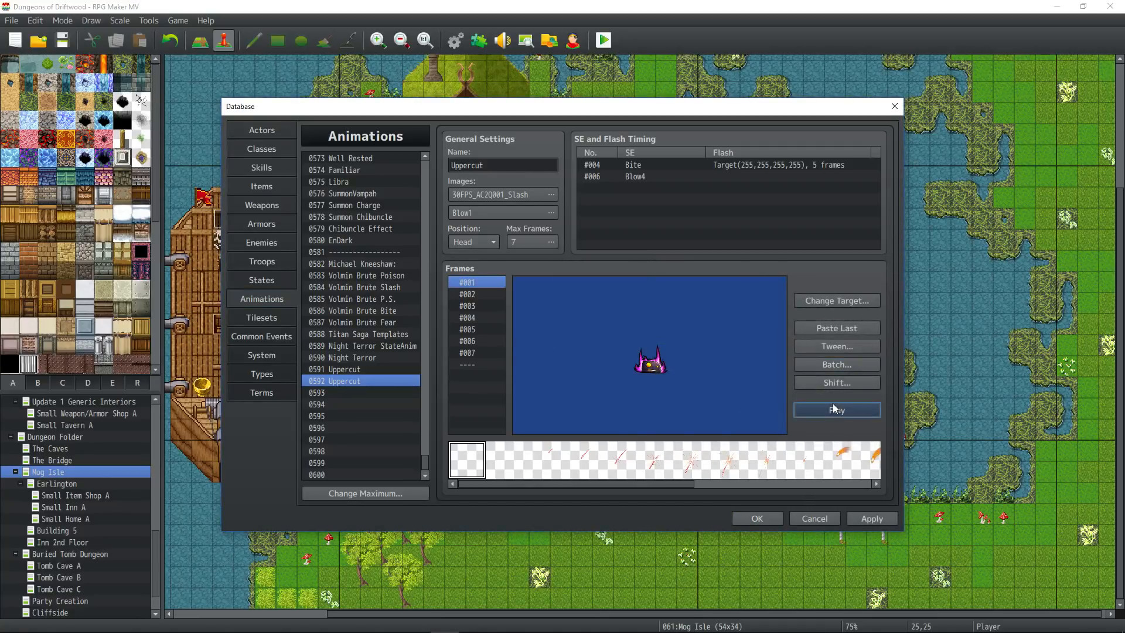
pyautogui.click(872, 519)
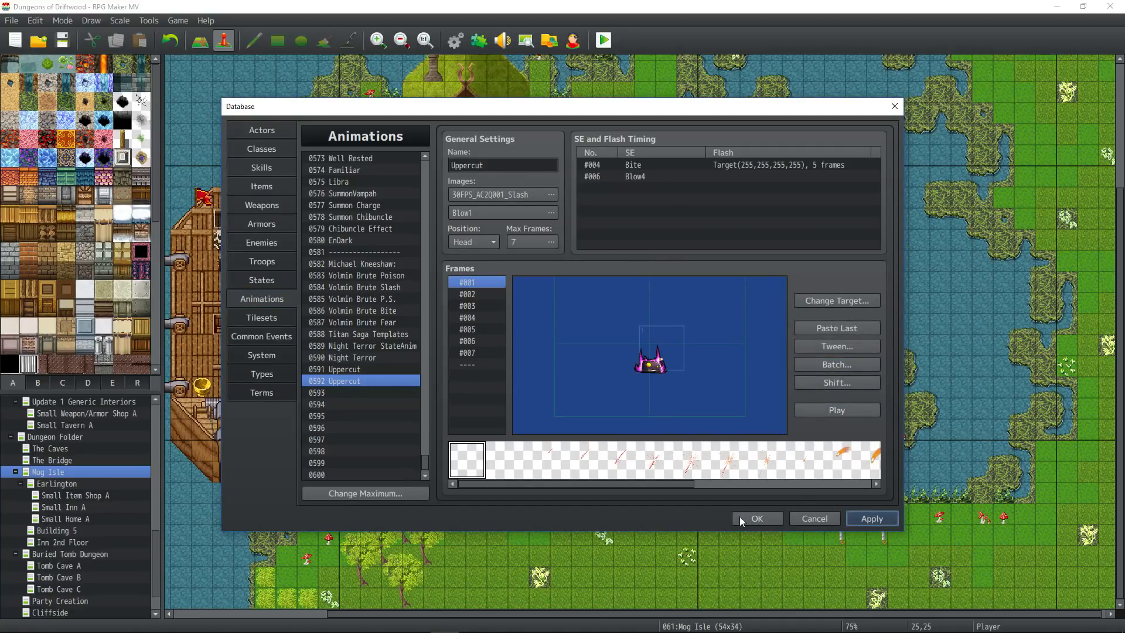
pyautogui.click(740, 517)
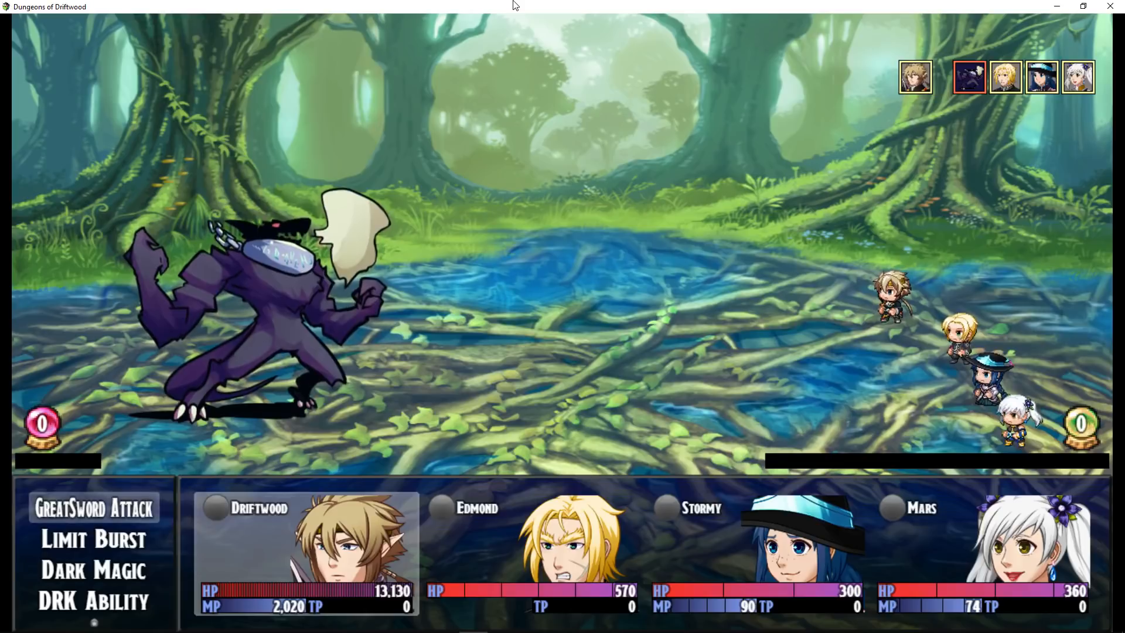
# Step: Fight a test battle turn with GreatSword Attack to check the readjusted Uppercut animation
pyautogui.press('Down')
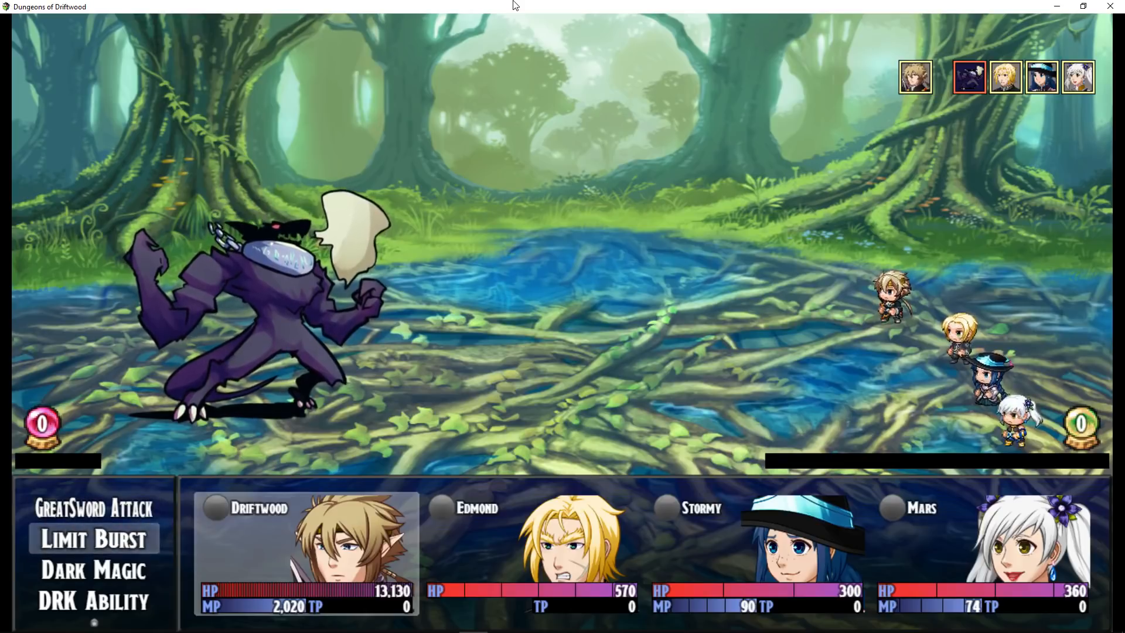
pyautogui.press('Up')
pyautogui.press('Return')
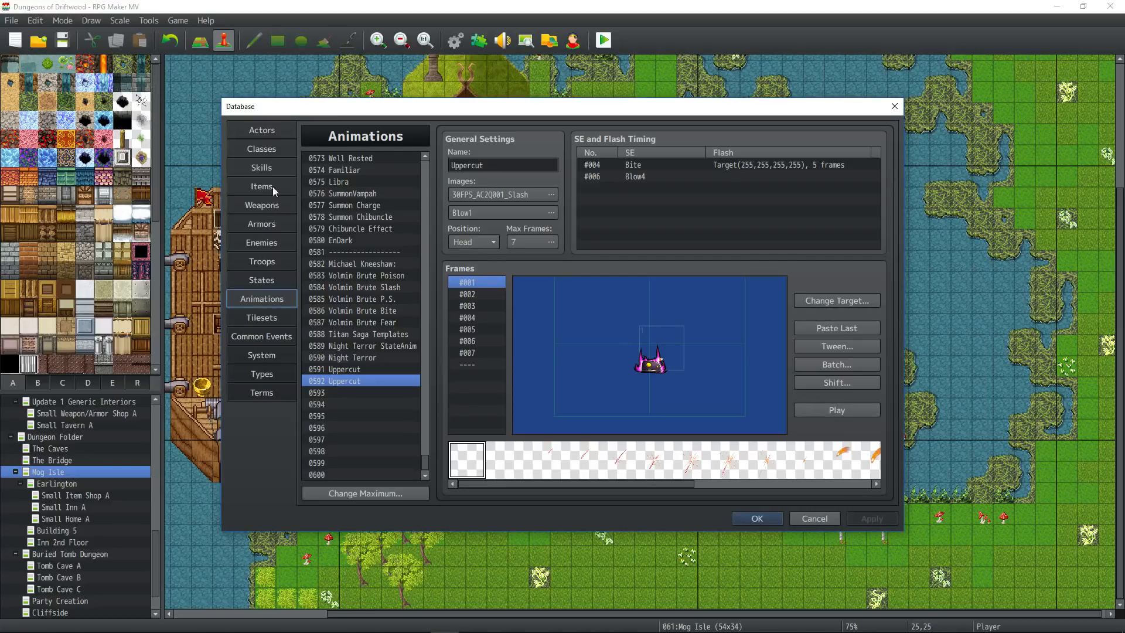
# Step: Name the empty skill 0657 below Uppercut "Tail Whip"
pyautogui.click(270, 165)
pyautogui.click(345, 388)
pyautogui.click(351, 402)
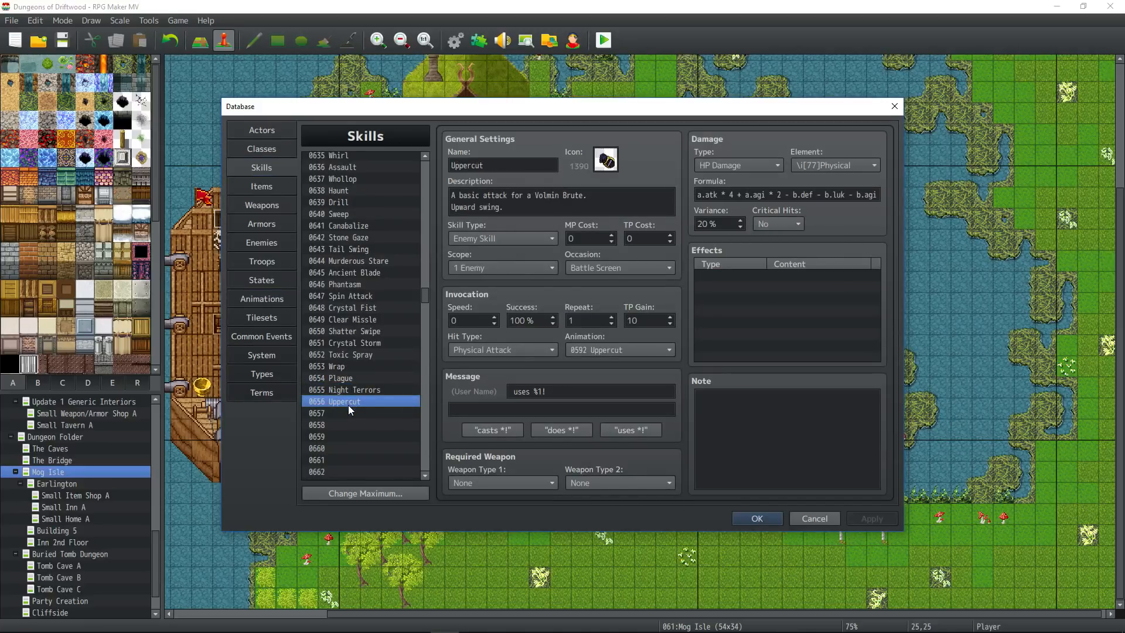
pyautogui.click(350, 412)
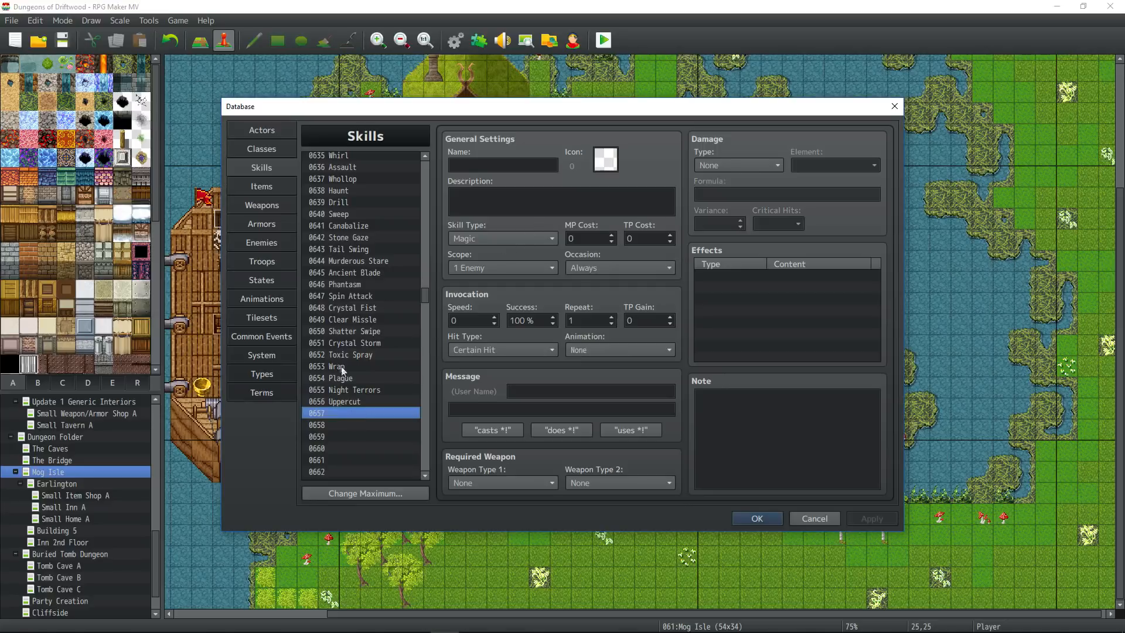
pyautogui.click(502, 169)
pyautogui.write('Tail Whip')
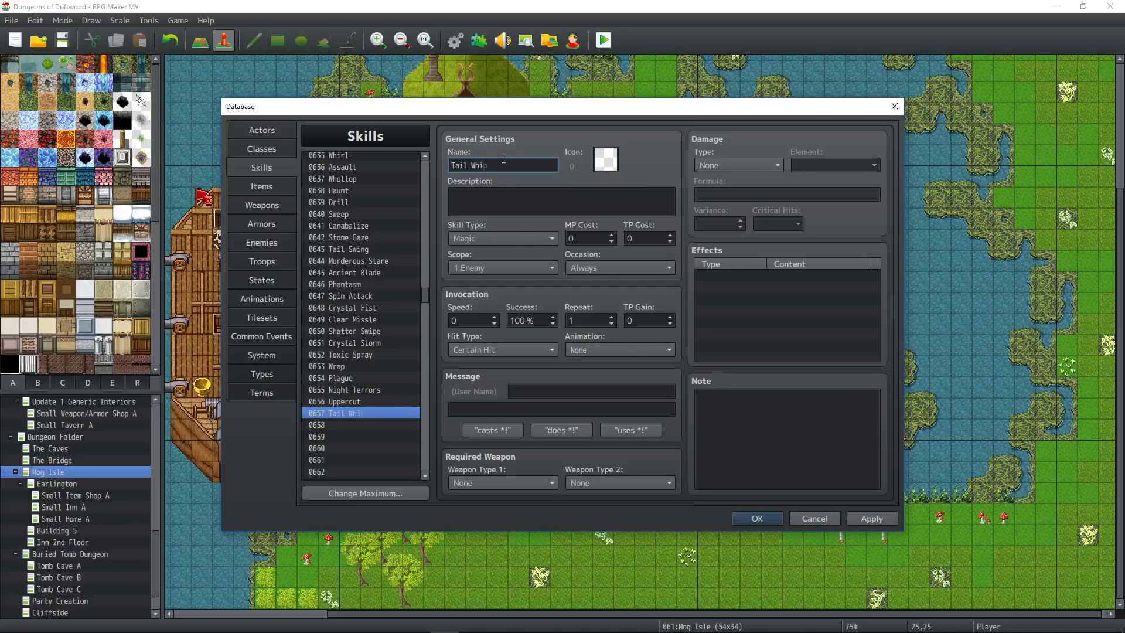
# Step: Assign the whip icon 1293 to the Tail Whip skill
pyautogui.doubleClick(605, 166)
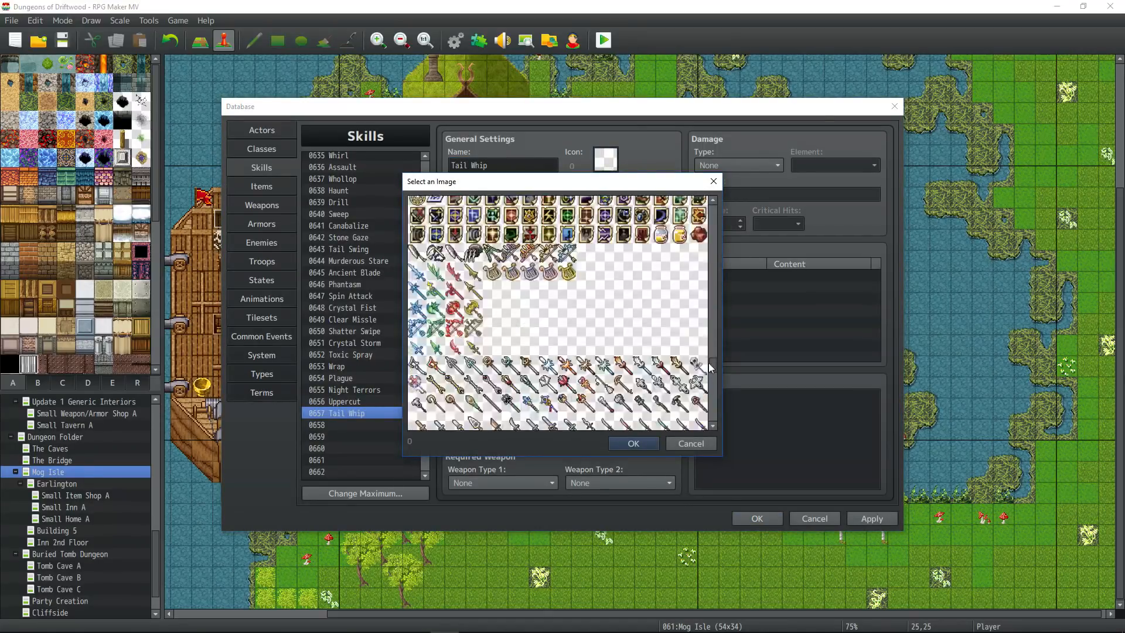
pyautogui.scroll(3, 477, 234)
pyautogui.moveTo(713, 350); pyautogui.dragTo(702, 278)
pyautogui.doubleClick(665, 369)
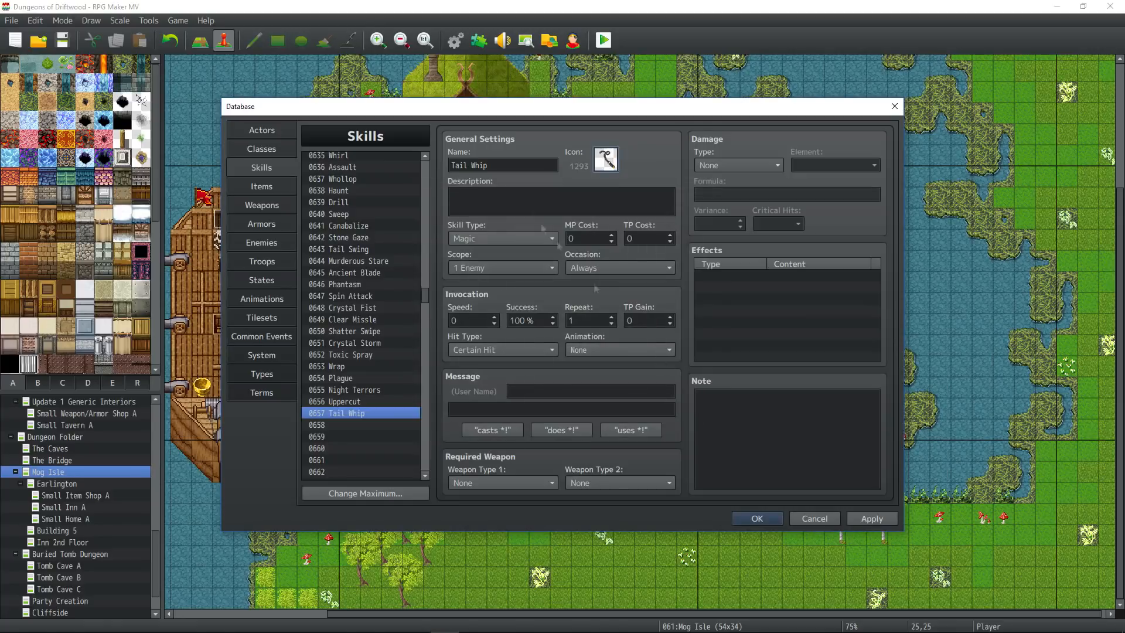
# Step: Set Tail Whip's skill type to Enemy Skill and its occasion to Battle Screen
pyautogui.click(503, 239)
pyautogui.click(479, 575)
pyautogui.click(596, 267)
pyautogui.click(592, 293)
# Step: Write a two-line description for Tail Whip that repeats "I whip my tail back and forth"
pyautogui.click(522, 198)
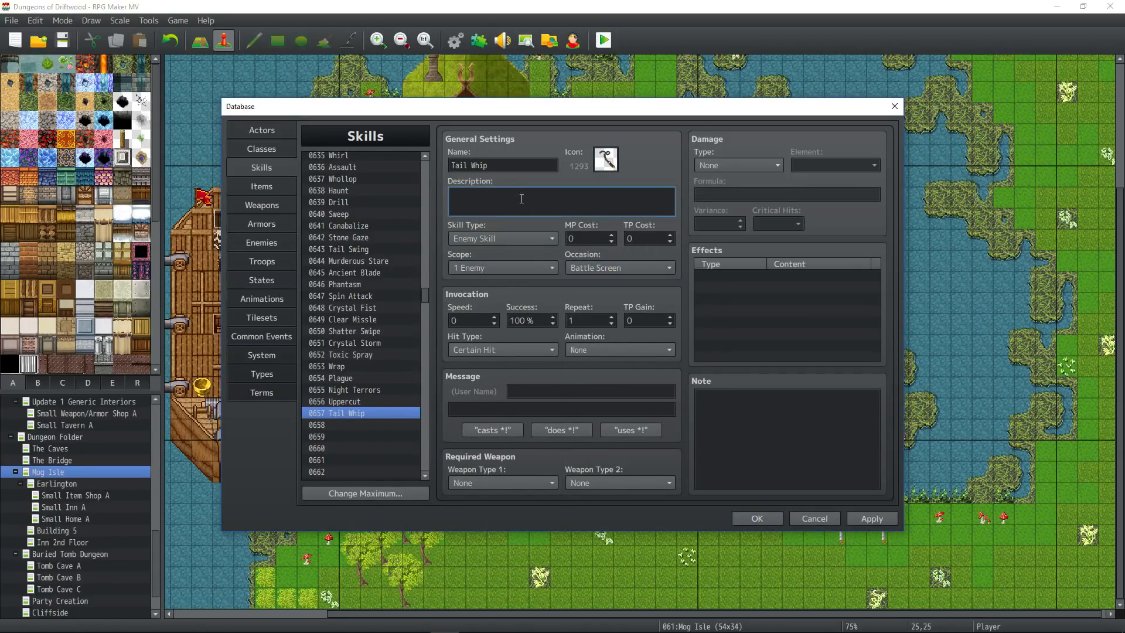
pyautogui.write('Whip your target with you')
pyautogui.hotkey('ctrl', 'a')
pyautogui.write('I whip my tail back and forth, I whip my tail back and f')
pyautogui.press('Return')
pyautogui.write('I whip my tail back and forth, I whipe my tail back and')
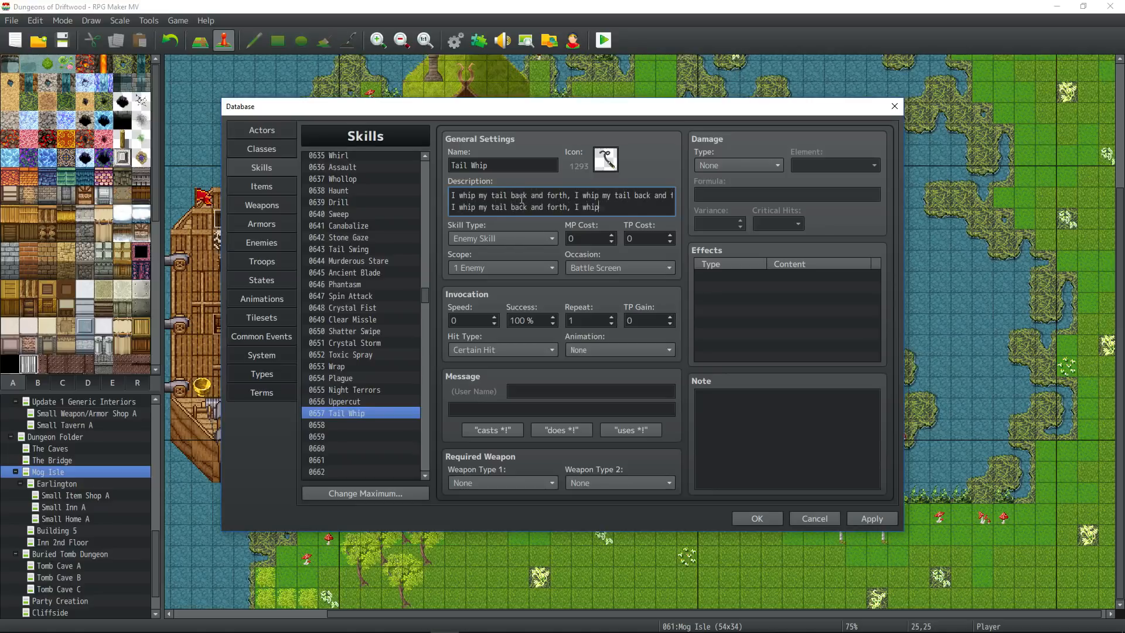
pyautogui.hotkey('shift', 'Tab')
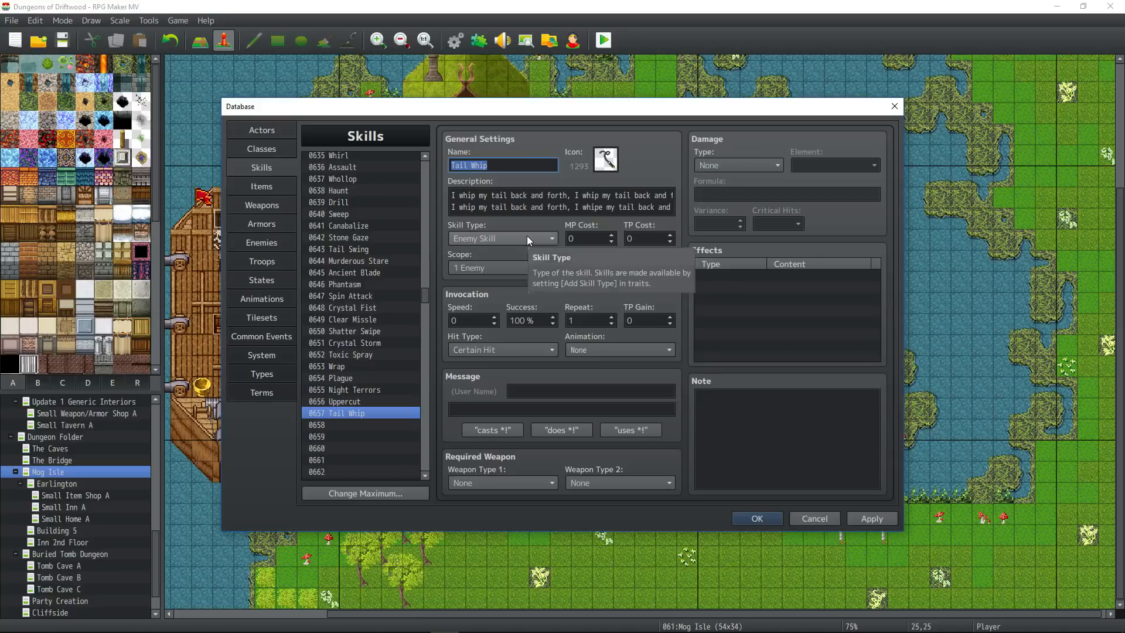
# Step: Set Tail Whip's TP gain to 10 and its hit type to Physical Attack
pyautogui.click(639, 237)
pyautogui.click(639, 319)
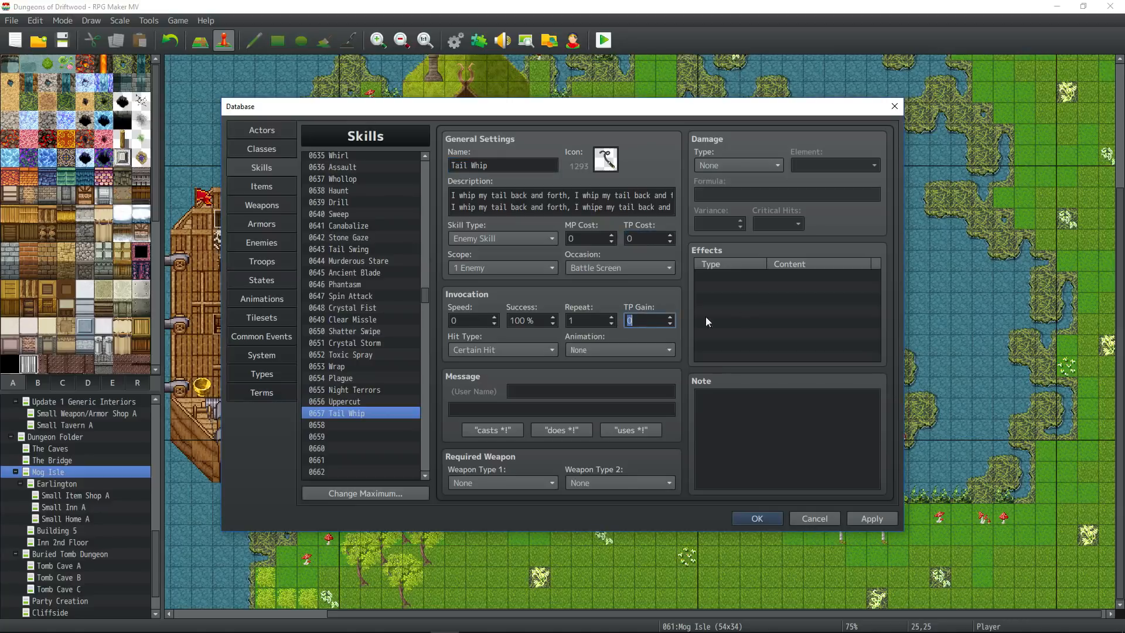
pyautogui.write('10')
pyautogui.click(517, 349)
pyautogui.click(517, 379)
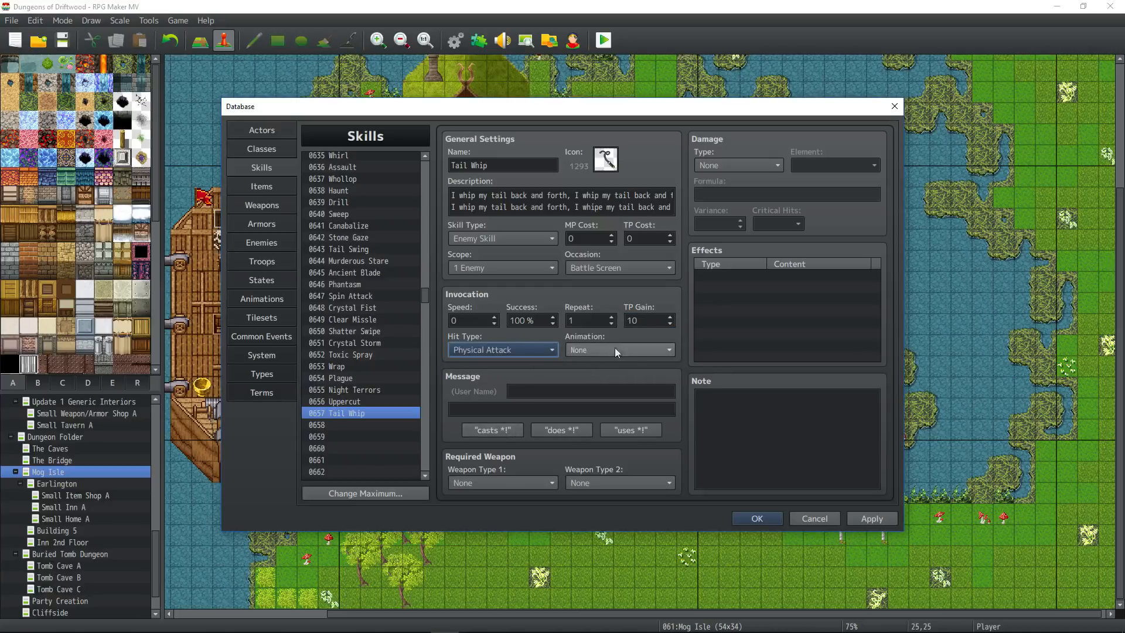
# Step: Give Tail Whip the "uses %1!" message and set its damage to HP Damage with the Slashing element
pyautogui.click(630, 429)
pyautogui.click(738, 165)
pyautogui.click(743, 192)
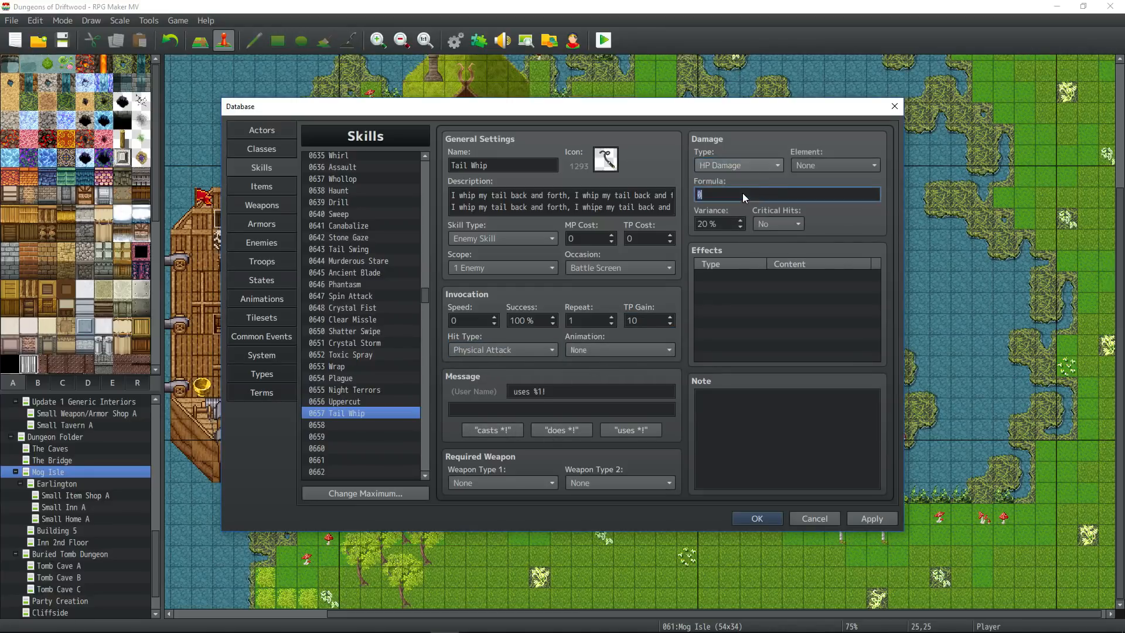
pyautogui.click(821, 165)
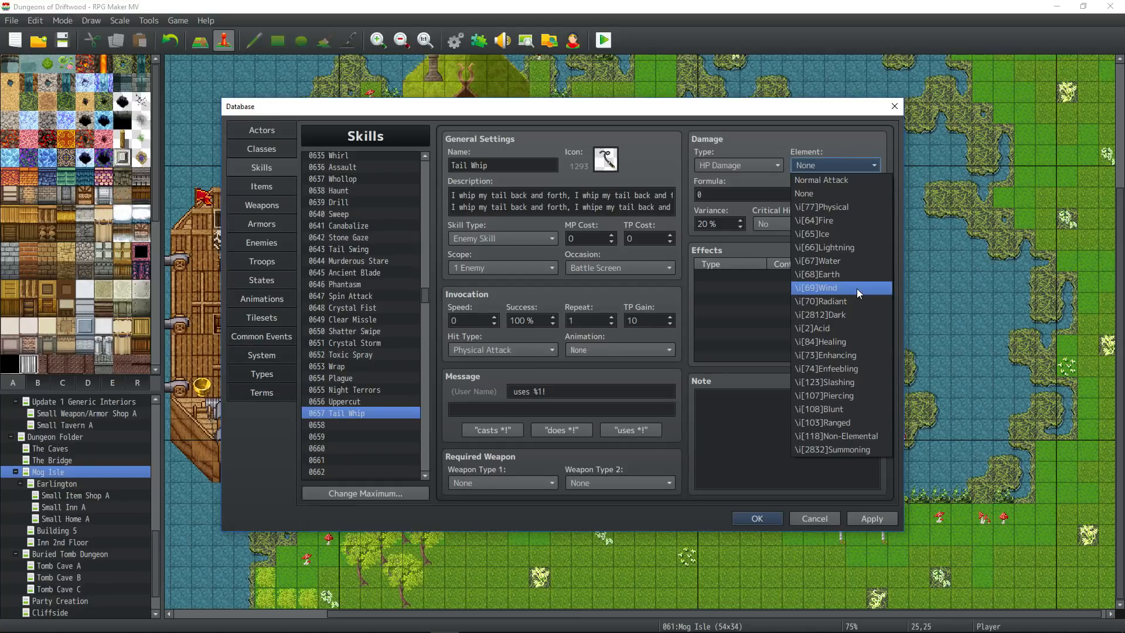
pyautogui.click(853, 382)
# Step: Set Tail Whip's damage formula to a.atk * 2 + a.agi * 4 + a.luk - b.def - b.agi, enable critical hits and apply
pyautogui.doubleClick(768, 195)
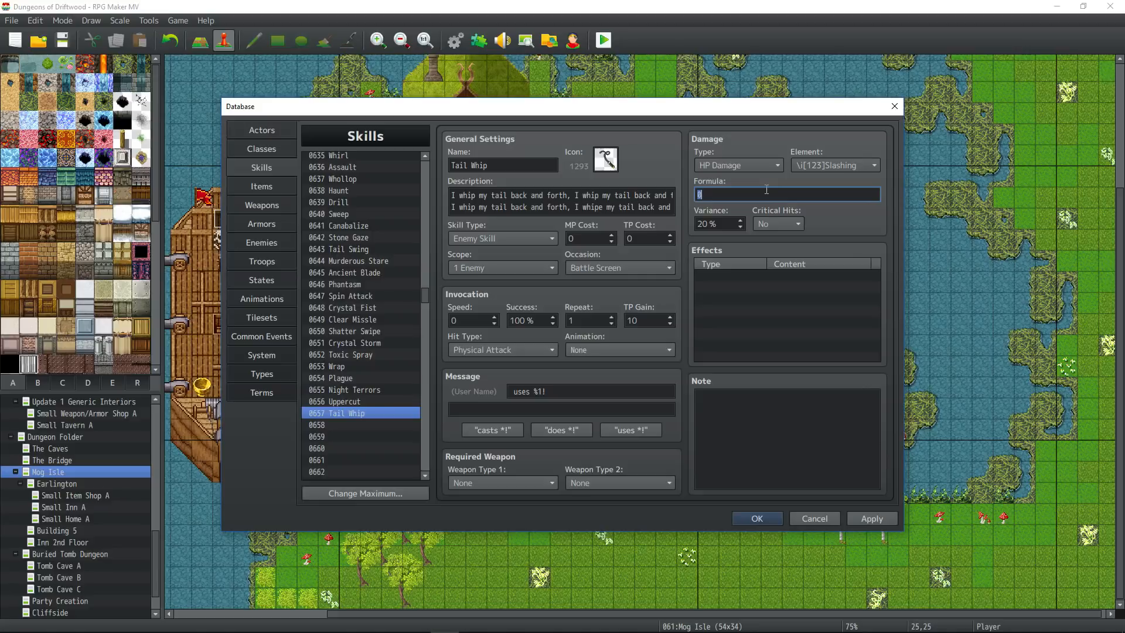
pyautogui.moveTo(767, 190)
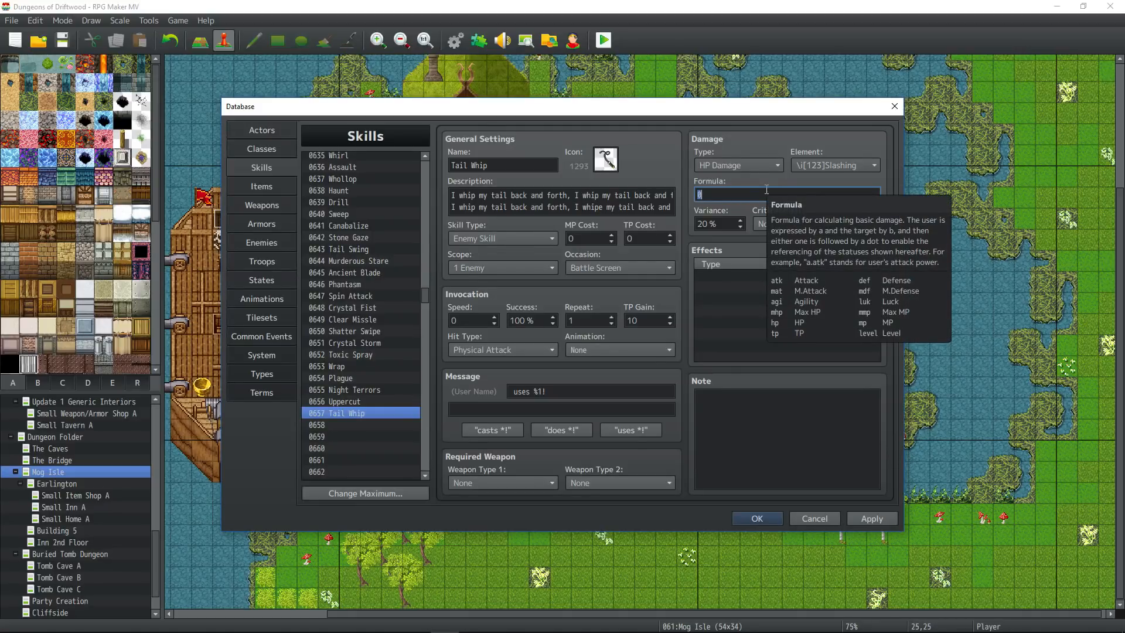
pyautogui.write('a.atk * 2 + a.agi')
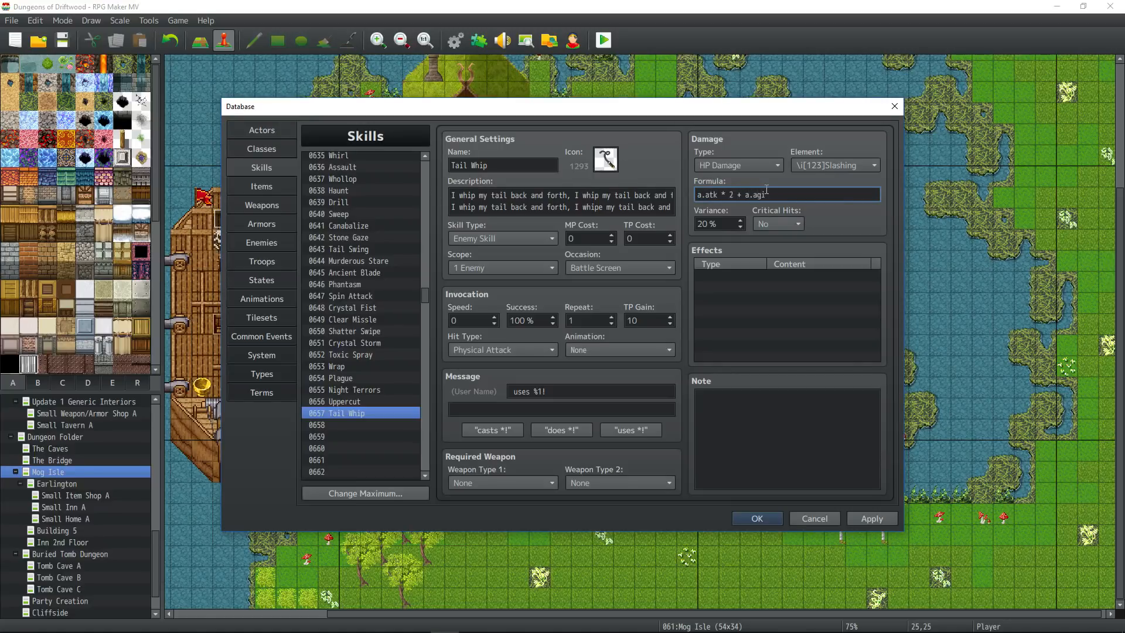
pyautogui.write('a.luk - b.def - b.agi')
pyautogui.moveTo(814, 194); pyautogui.dragTo(661, 191)
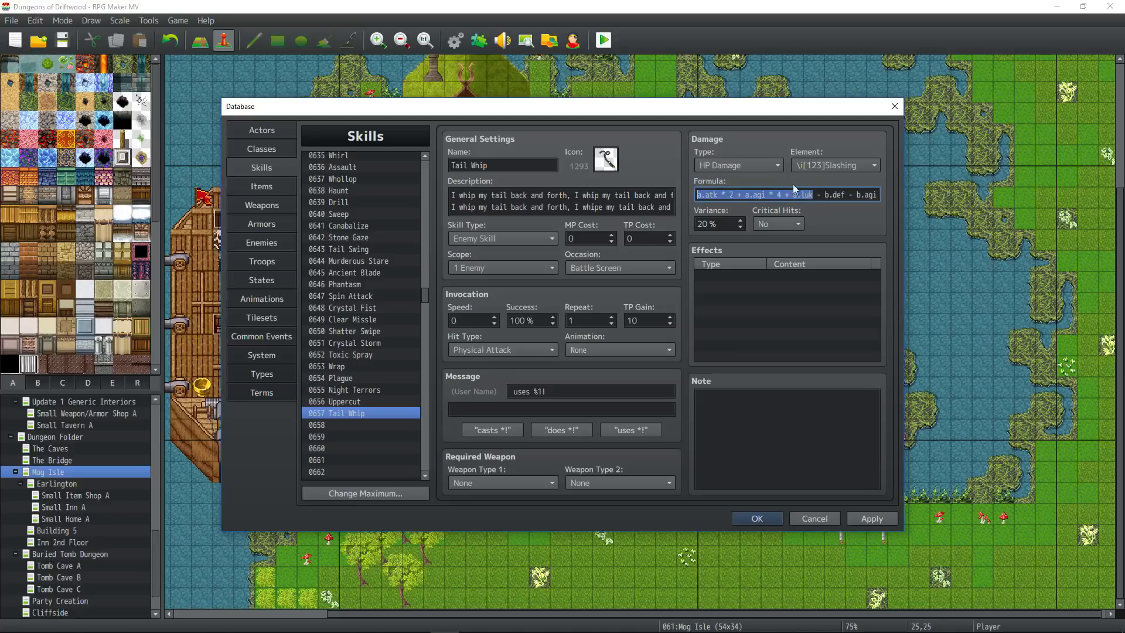
pyautogui.click(856, 194)
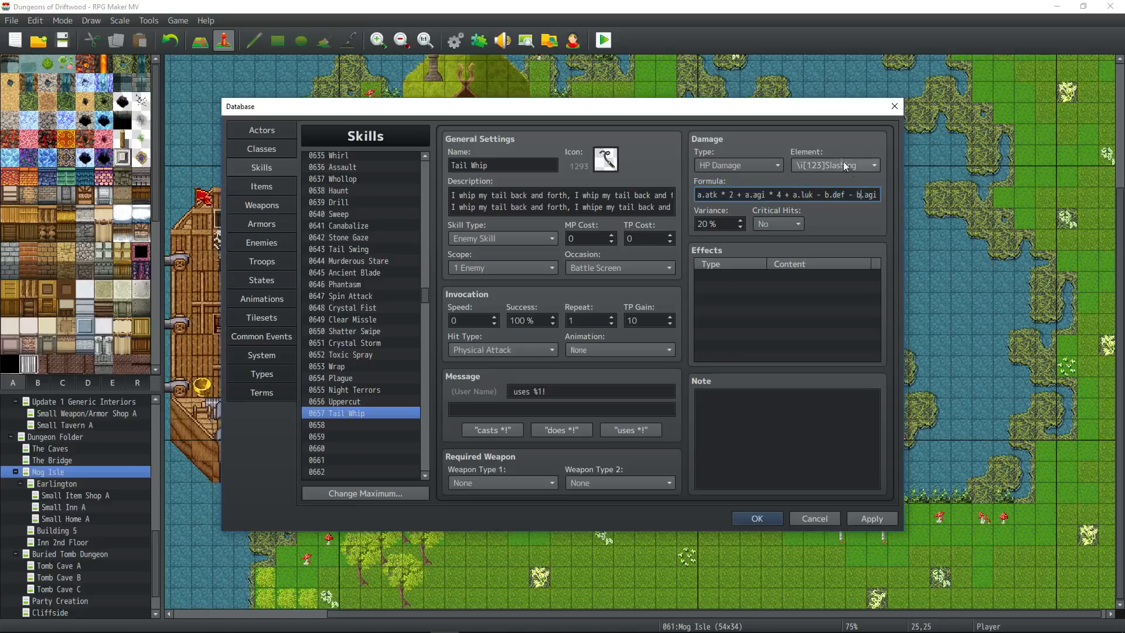
pyautogui.click(776, 223)
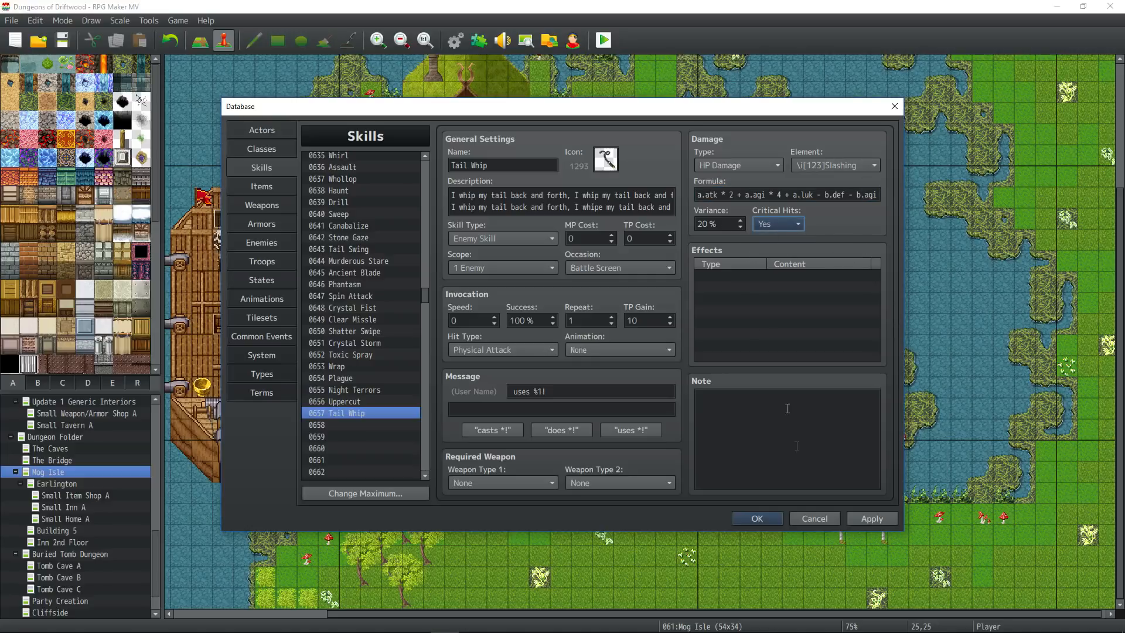
pyautogui.click(872, 519)
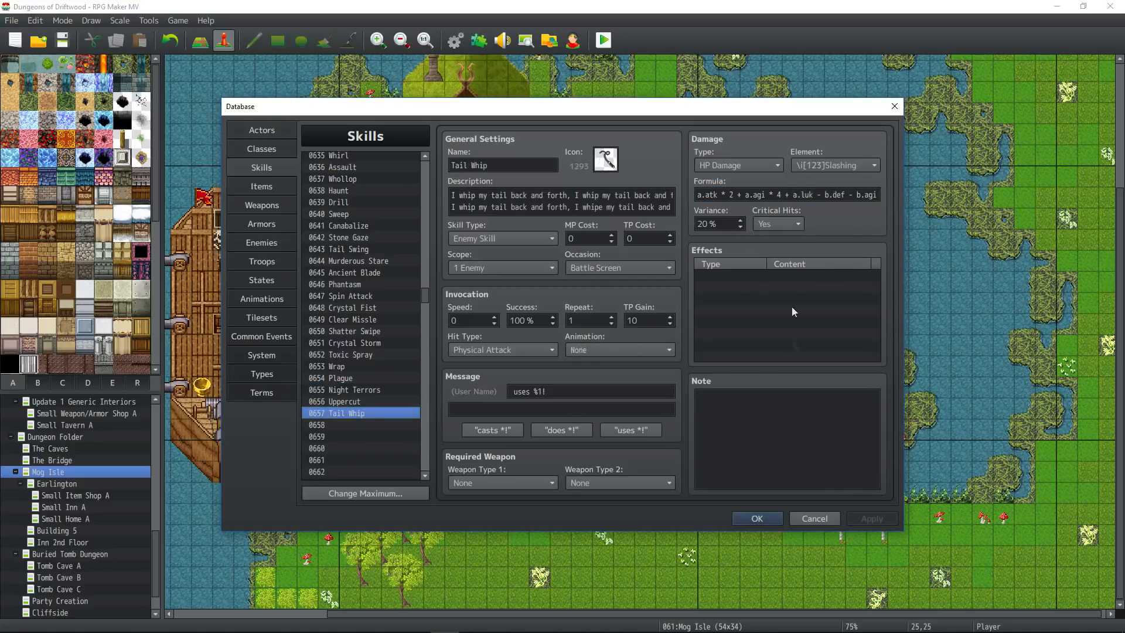
# Step: Preview existing animations such as Meteo and Whip Attack as a possible base for the Tail Whip effect
pyautogui.click(262, 299)
pyautogui.click(385, 237)
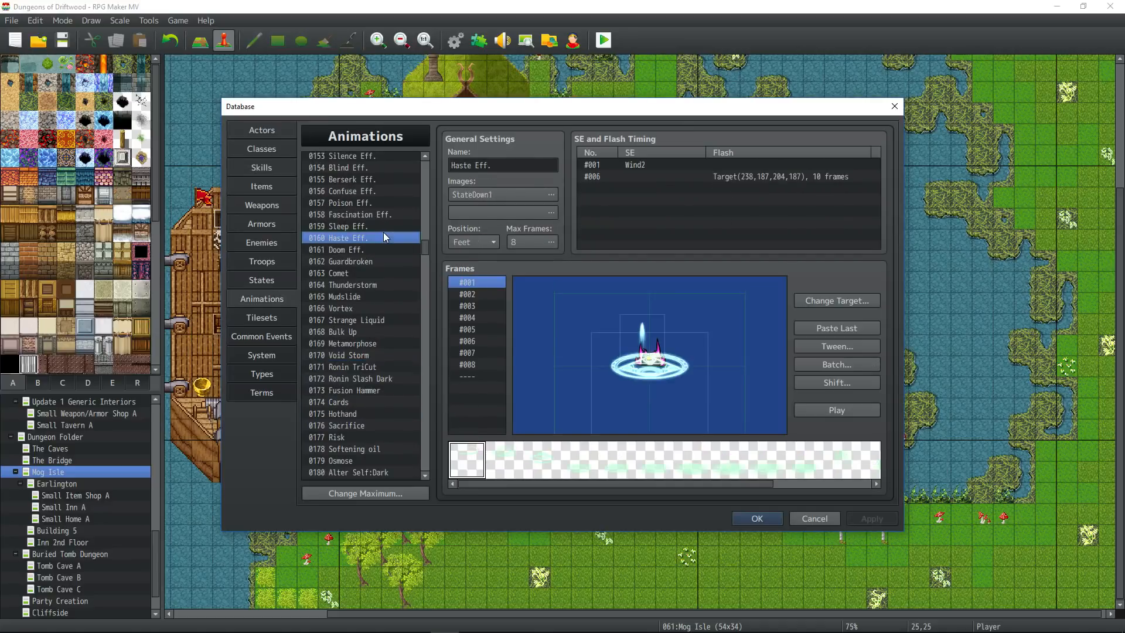
pyautogui.scroll(2, 363, 202)
pyautogui.click(363, 203)
pyautogui.scroll(4, 356, 193)
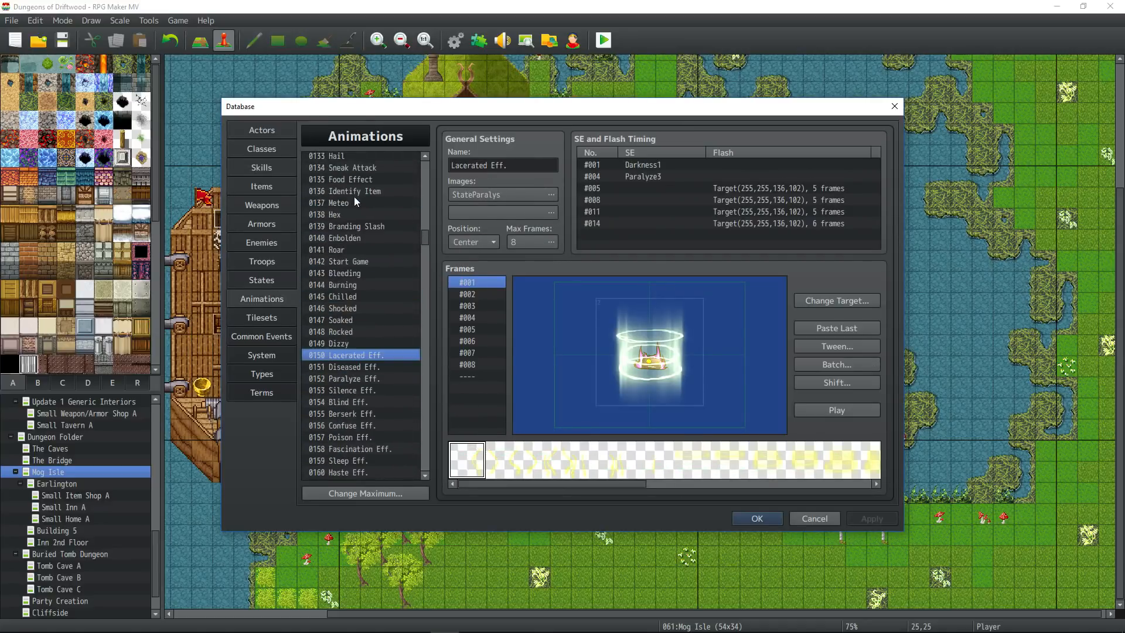
pyautogui.click(354, 203)
pyautogui.click(836, 410)
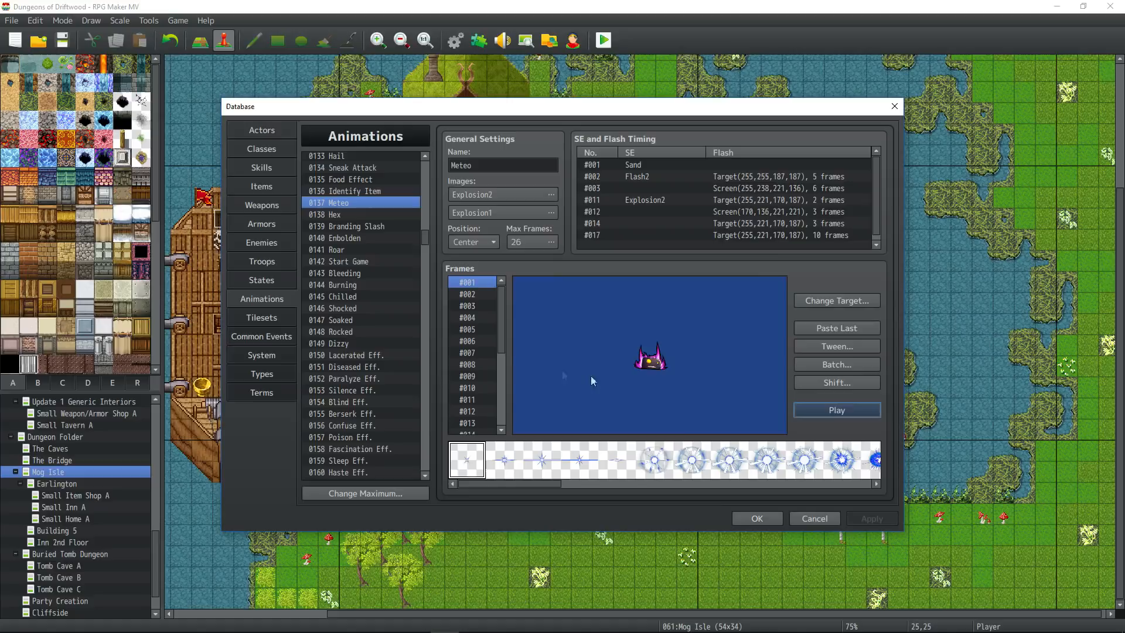
pyautogui.scroll(4, 357, 264)
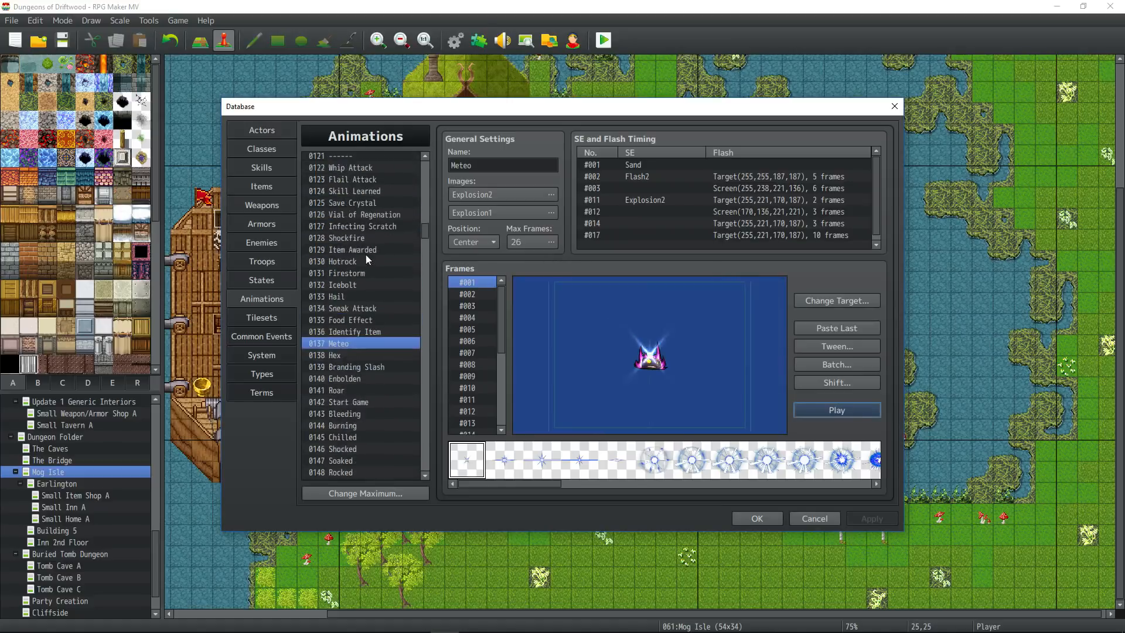
pyautogui.click(366, 259)
pyautogui.click(349, 214)
pyautogui.click(346, 168)
pyautogui.click(826, 409)
pyautogui.rightClick(357, 168)
pyautogui.click(393, 174)
# Step: Browse further through the animations and preview Strat Verias, WildFlame and Aero
pyautogui.scroll(-20, 364, 241)
pyautogui.moveTo(365, 214); pyautogui.dragTo(367, 300)
pyautogui.click(359, 391)
pyautogui.scroll(-2, 358, 375)
pyautogui.click(358, 355)
pyautogui.scroll(-1, 361, 355)
pyautogui.click(360, 355)
pyautogui.scroll(-6, 360, 349)
pyautogui.click(367, 335)
pyautogui.scroll(-2, 363, 310)
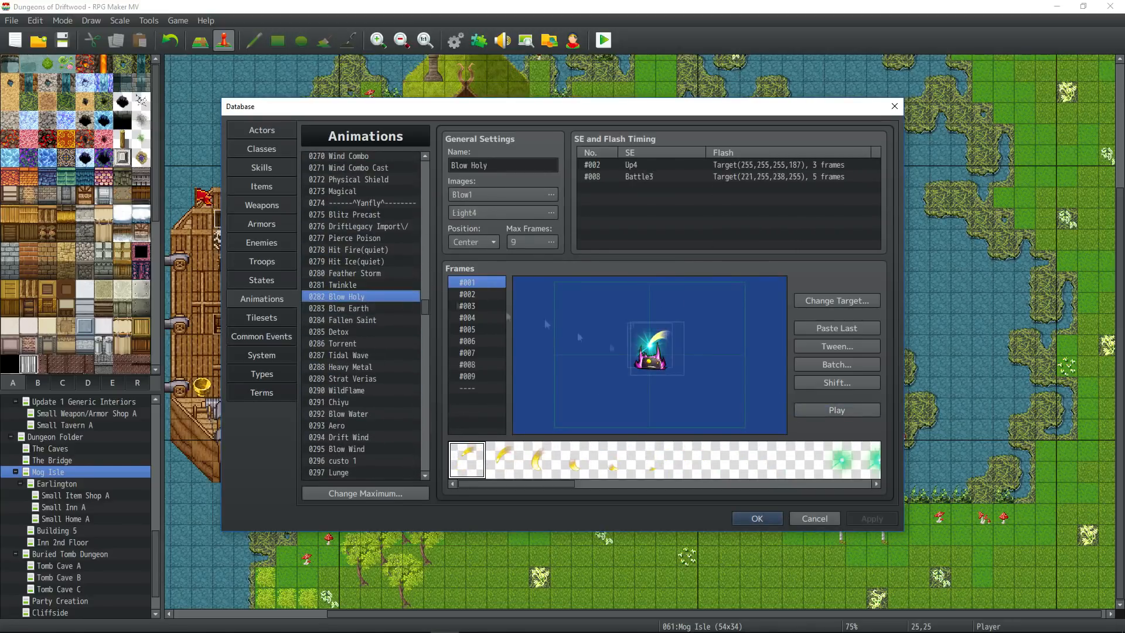
pyautogui.click(368, 309)
pyautogui.click(368, 354)
pyautogui.click(808, 410)
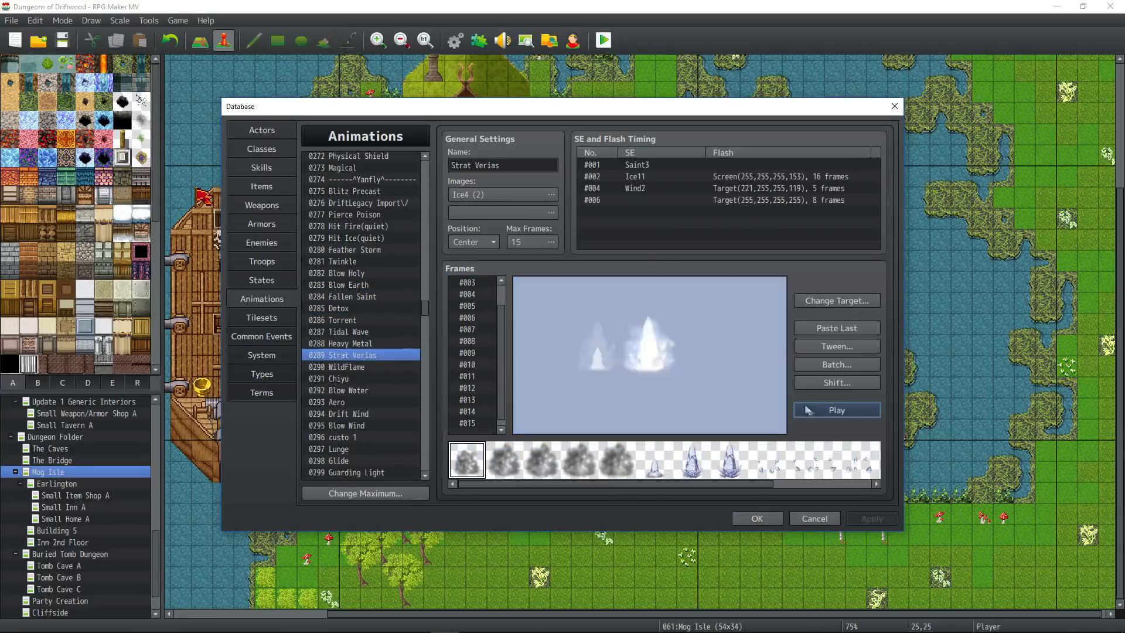
pyautogui.click(345, 367)
pyautogui.click(820, 411)
pyautogui.click(339, 402)
pyautogui.click(832, 410)
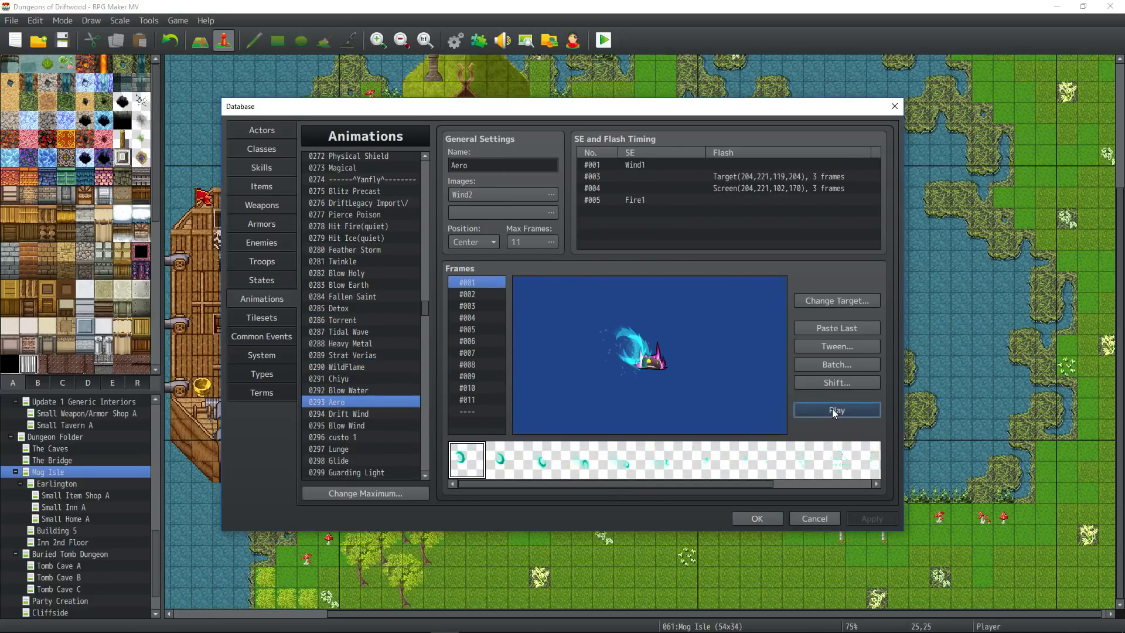
# Step: Copy the Aero animation into the empty animation slot 0593
pyautogui.rightClick(332, 404)
pyautogui.click(359, 406)
pyautogui.moveTo(423, 311); pyautogui.dragTo(423, 469)
pyautogui.rightClick(354, 393)
pyautogui.click(380, 418)
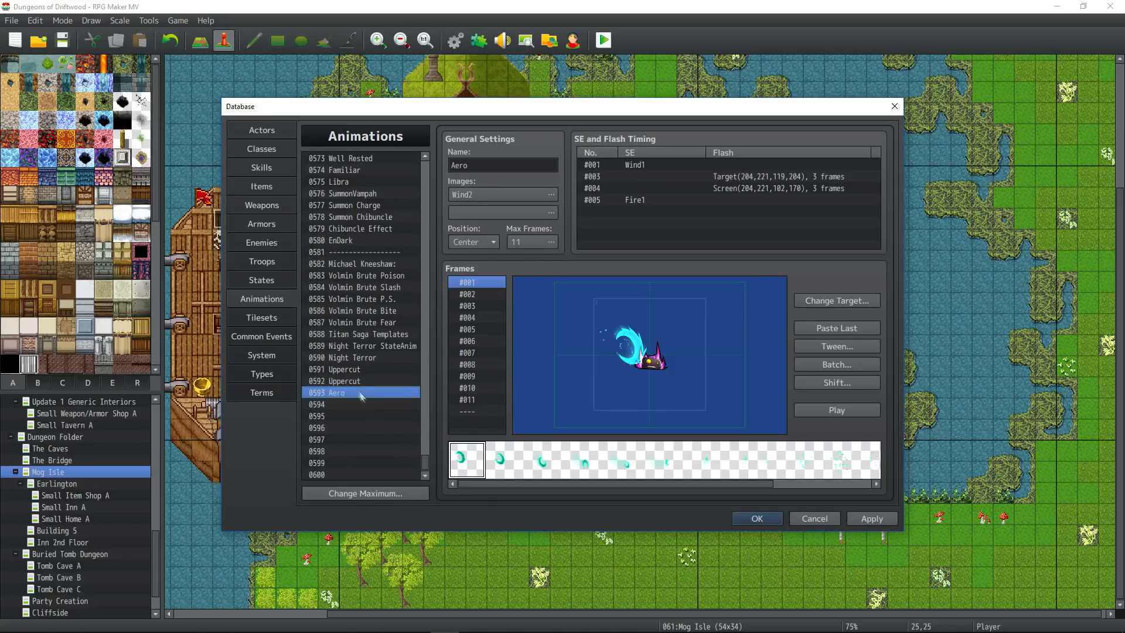
# Step: Rename animation 0591 to Uppercut(defunct) and animation 0593 to Tail Whip
pyautogui.click(352, 369)
pyautogui.click(505, 164)
pyautogui.write('(defunct)')
pyautogui.click(345, 392)
pyautogui.write('Whip')
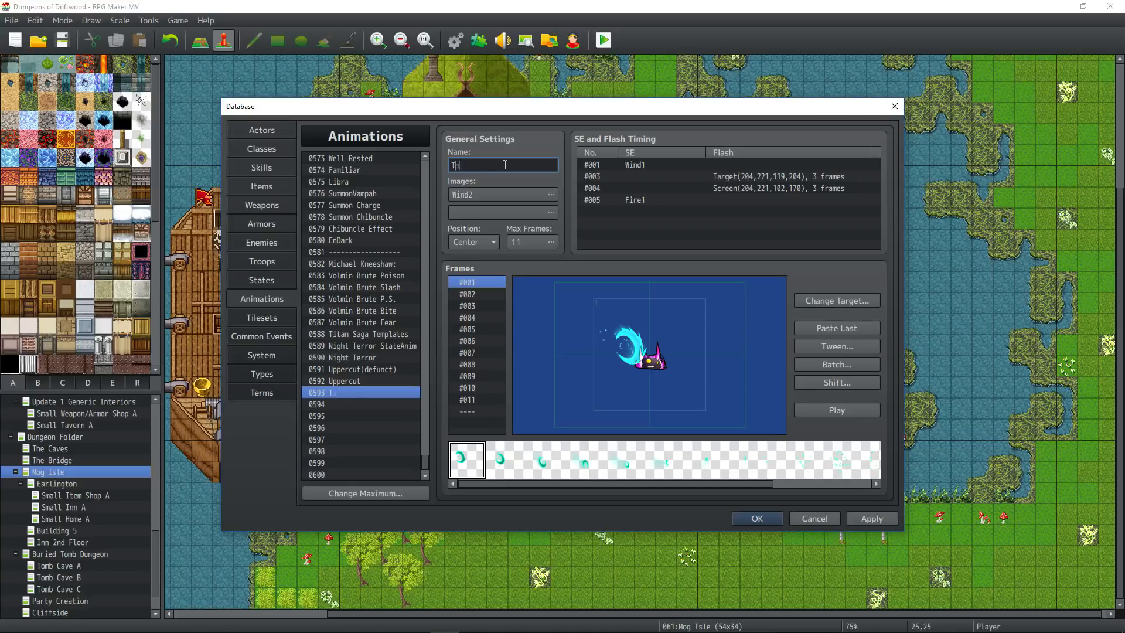
# Step: Replace the Tail Whip animation's first image with 30FPS_AC2Q001_Slash, shift its hue to blue and preview the result
pyautogui.click(551, 193)
pyautogui.moveTo(465, 338); pyautogui.dragTo(466, 212)
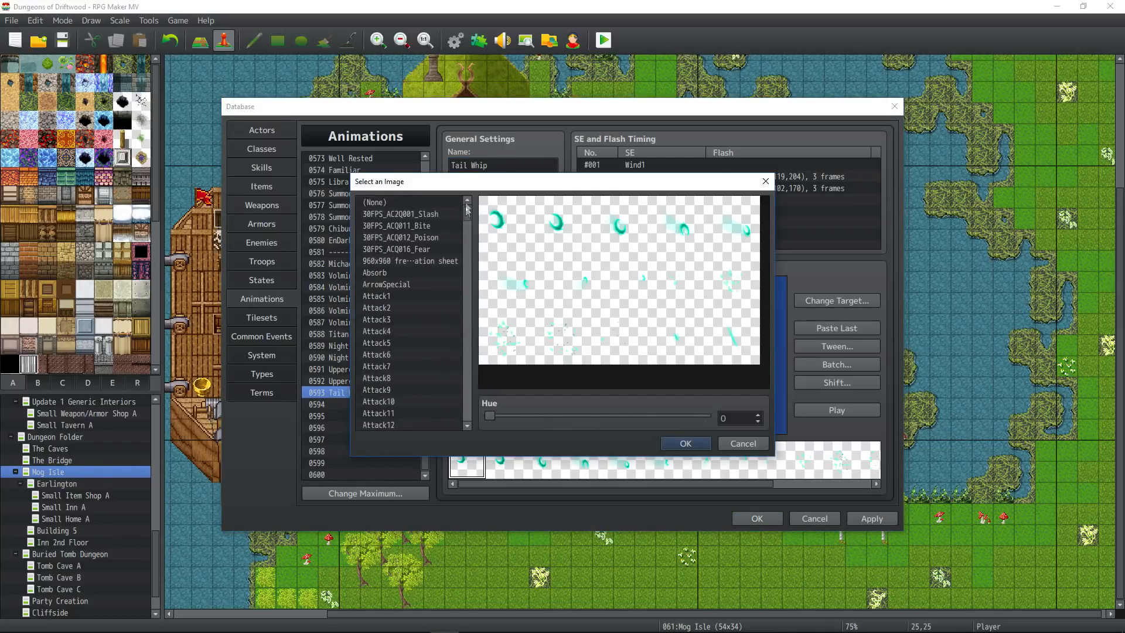
pyautogui.click(404, 214)
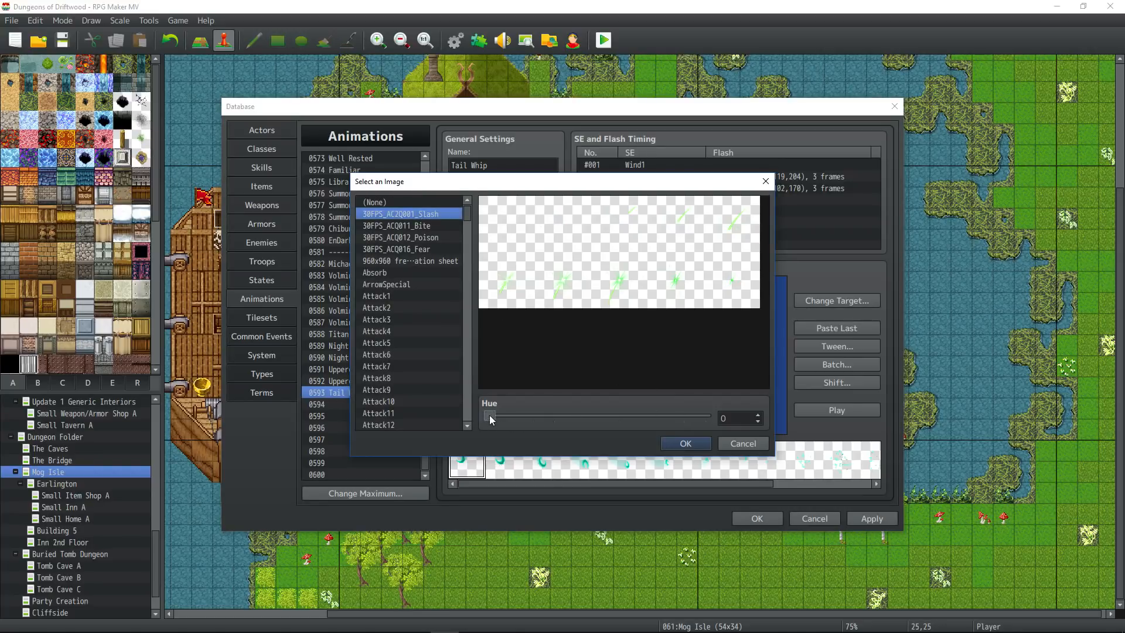
pyautogui.moveTo(525, 414); pyautogui.dragTo(561, 416)
pyautogui.click(707, 447)
pyautogui.click(852, 410)
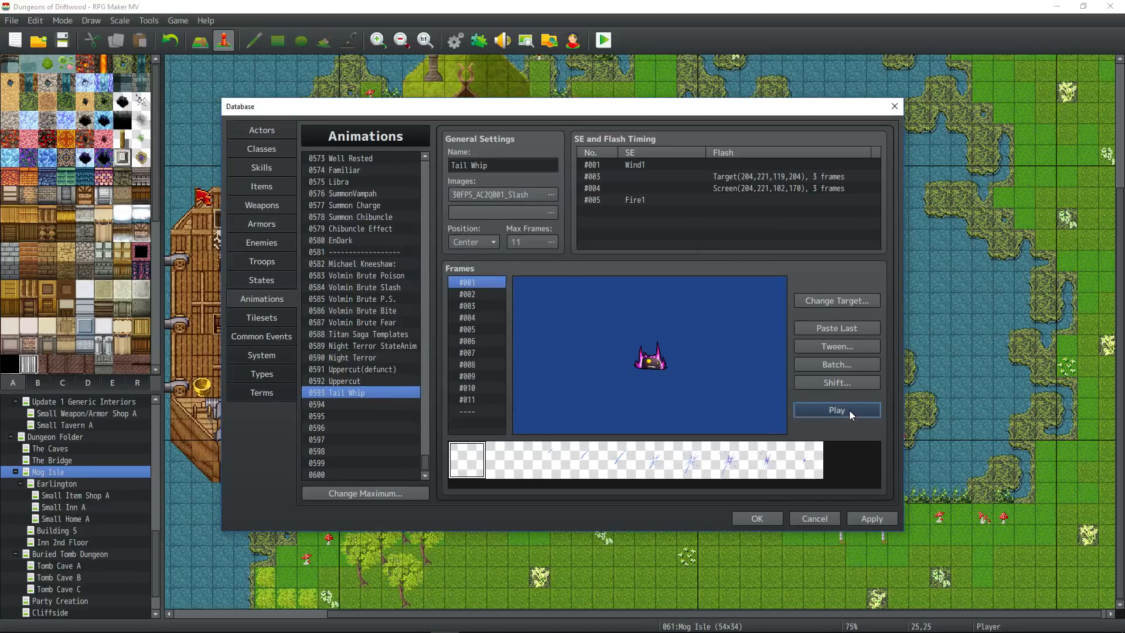
# Step: Choose Heal2 with an adjusted hue as the Tail Whip animation's second image and preview the animation
pyautogui.click(551, 213)
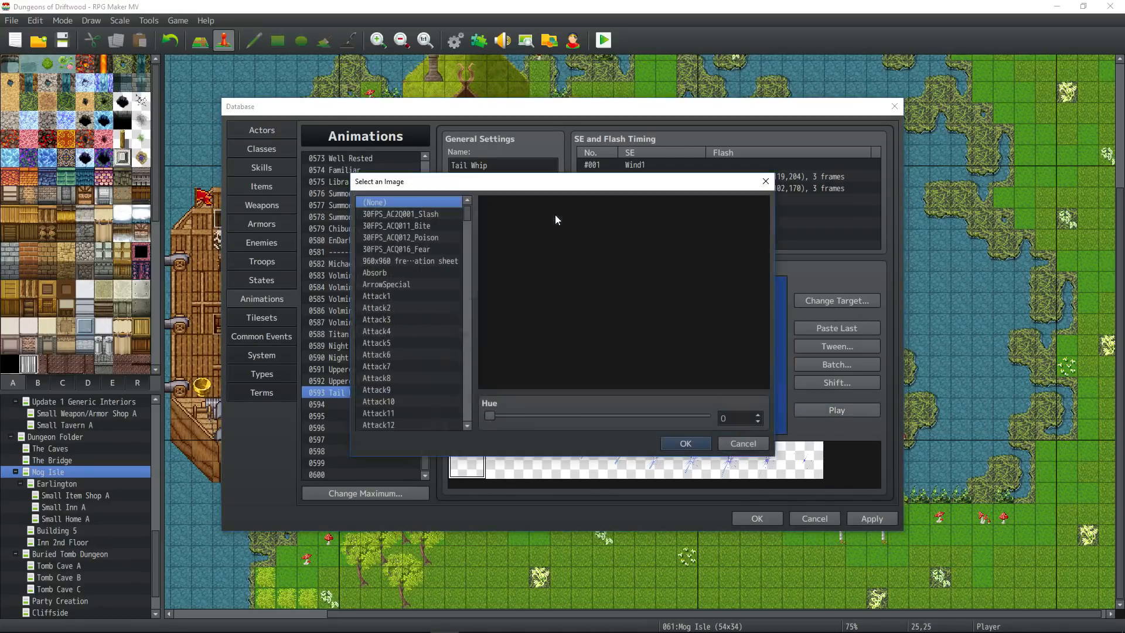
pyautogui.click(434, 240)
pyautogui.click(431, 226)
pyautogui.click(418, 308)
pyautogui.scroll(-4, 419, 306)
pyautogui.click(417, 304)
pyautogui.scroll(-6, 417, 304)
pyautogui.click(417, 304)
pyautogui.click(414, 284)
pyautogui.scroll(-3, 411, 307)
pyautogui.click(411, 306)
pyautogui.scroll(-4, 411, 305)
pyautogui.click(411, 305)
pyautogui.click(413, 285)
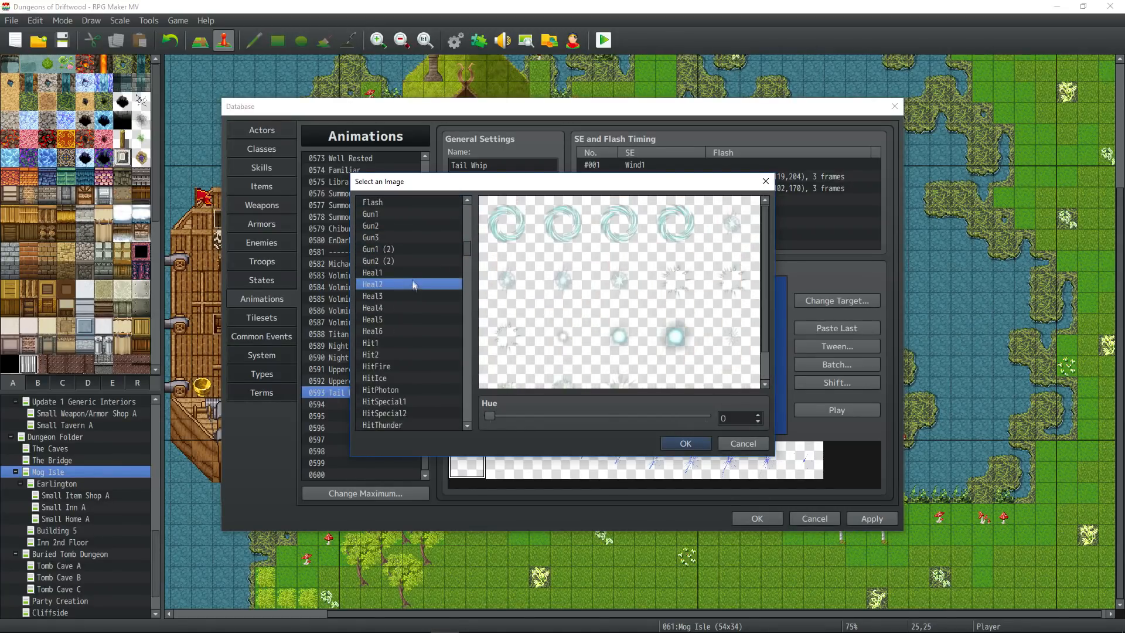
pyautogui.moveTo(505, 420); pyautogui.dragTo(680, 434)
pyautogui.click(691, 449)
pyautogui.click(837, 410)
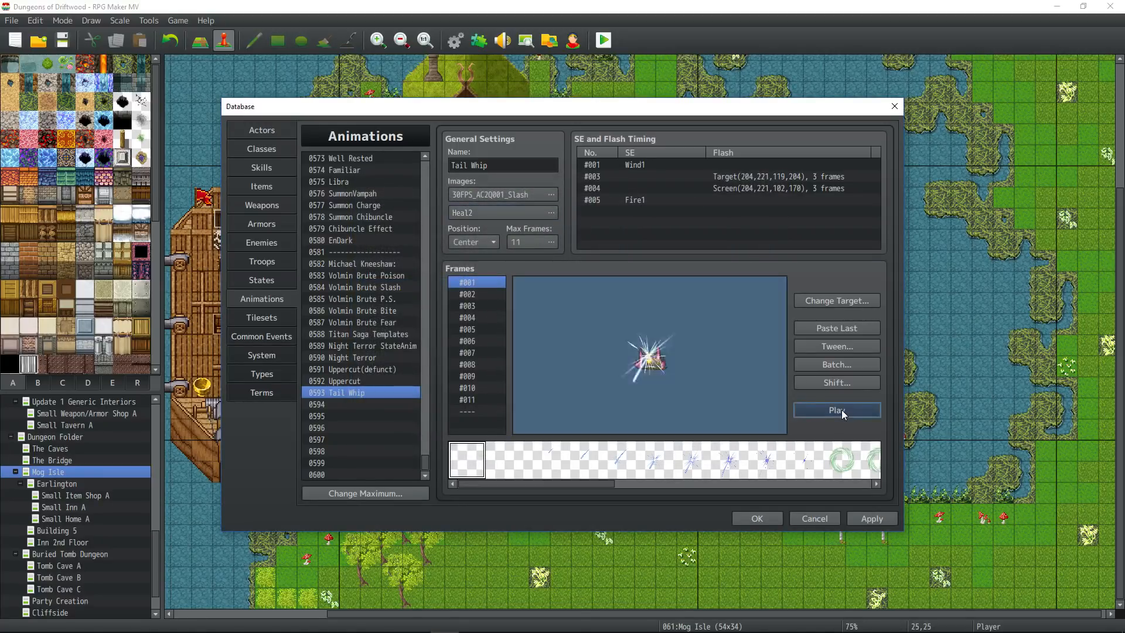
# Step: Add a cell with Heal2 pattern 108 to frame #006 and place it over the target at about X -2, Y 2
pyautogui.moveTo(474, 296); pyautogui.dragTo(476, 322)
pyautogui.click(474, 342)
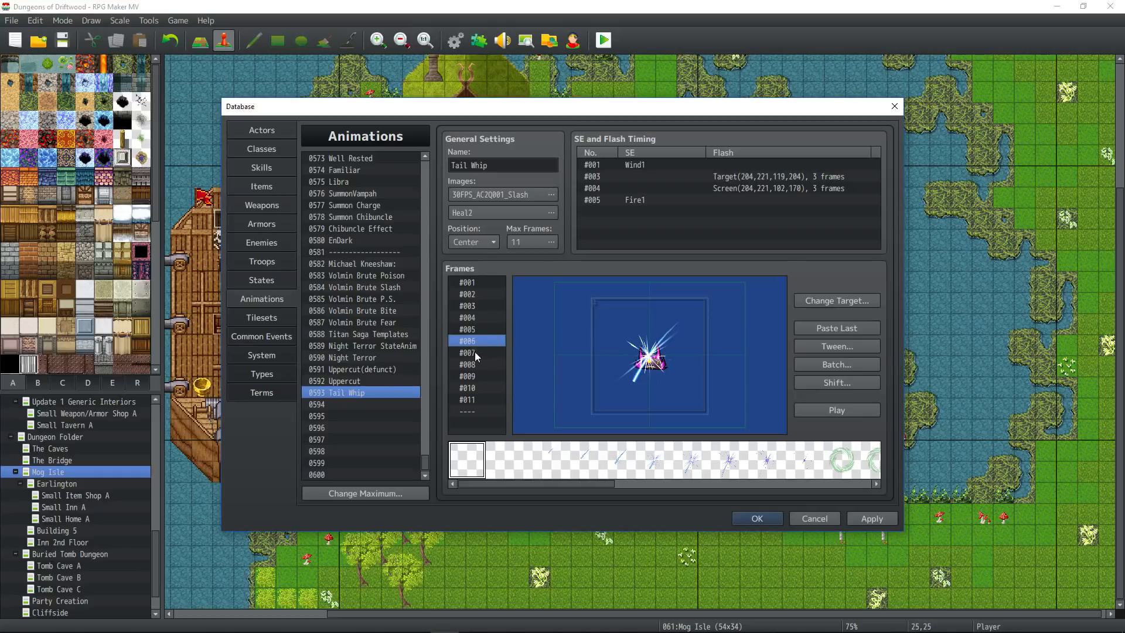
pyautogui.click(475, 354)
pyautogui.click(474, 342)
pyautogui.moveTo(614, 484); pyautogui.dragTo(722, 486)
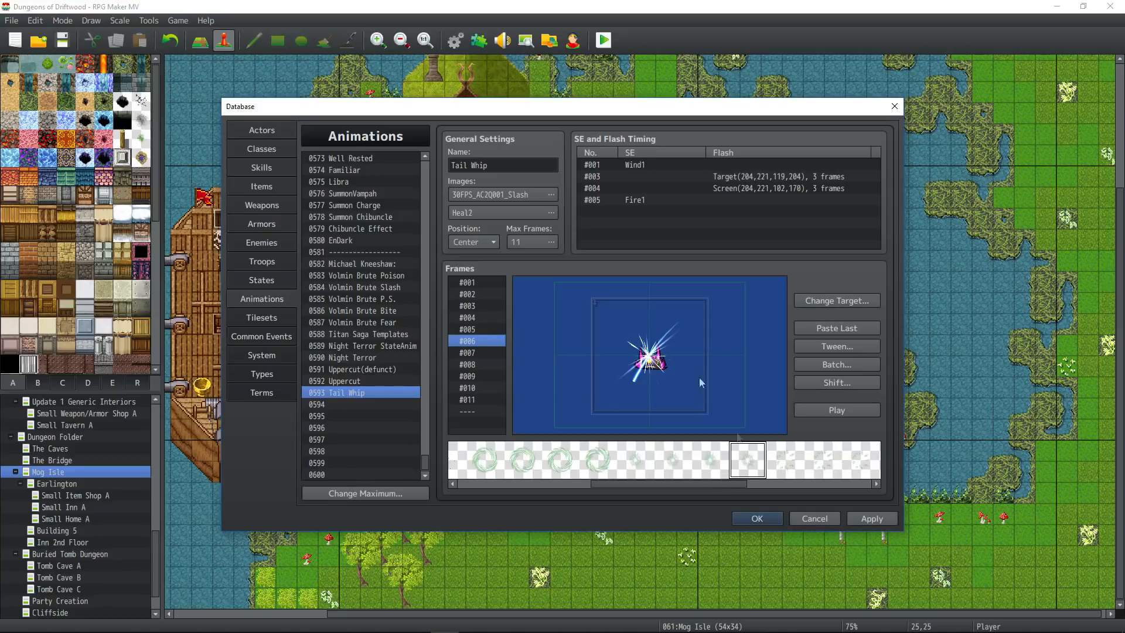
pyautogui.rightClick(561, 329)
pyautogui.click(578, 334)
pyautogui.moveTo(559, 327); pyautogui.dragTo(649, 351)
# Step: Set the new frame #006 cell's scale to 300% and its blend mode to Multiply
pyautogui.rightClick(649, 351)
pyautogui.click(674, 358)
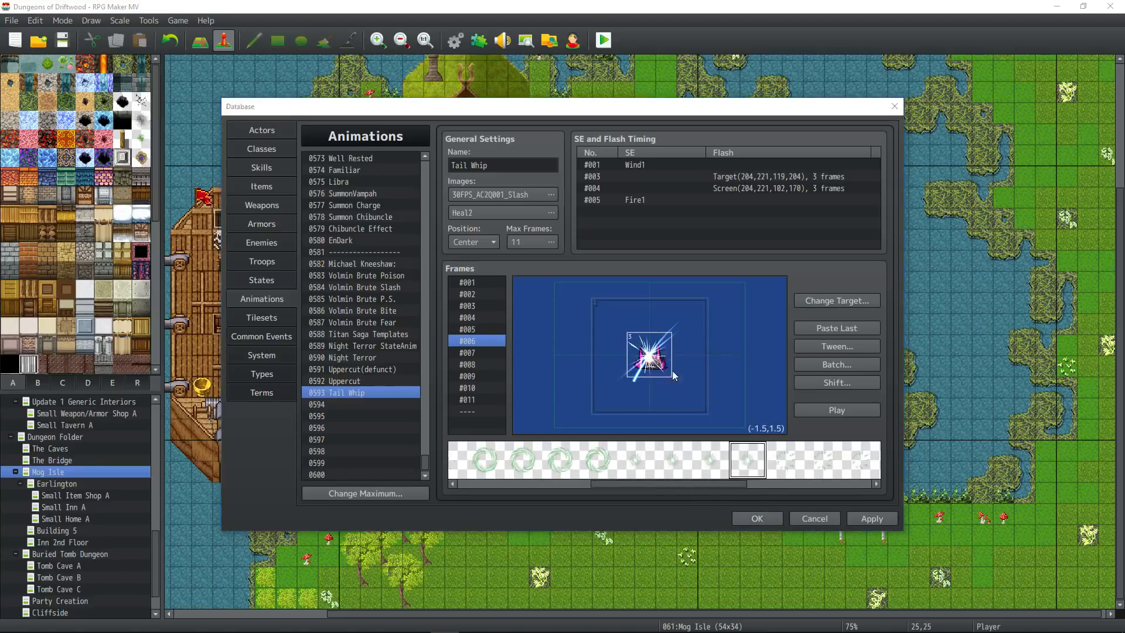
pyautogui.doubleClick(737, 340)
pyautogui.write('32')
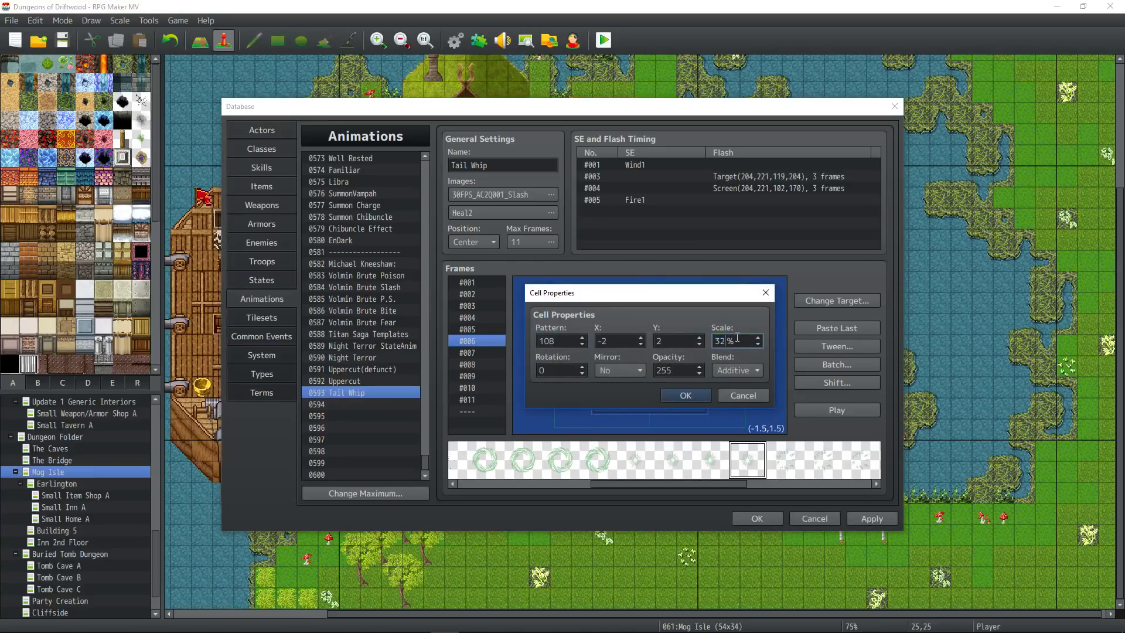
pyautogui.press('BackSpace')
pyautogui.write('00')
pyautogui.click(736, 370)
pyautogui.click(737, 423)
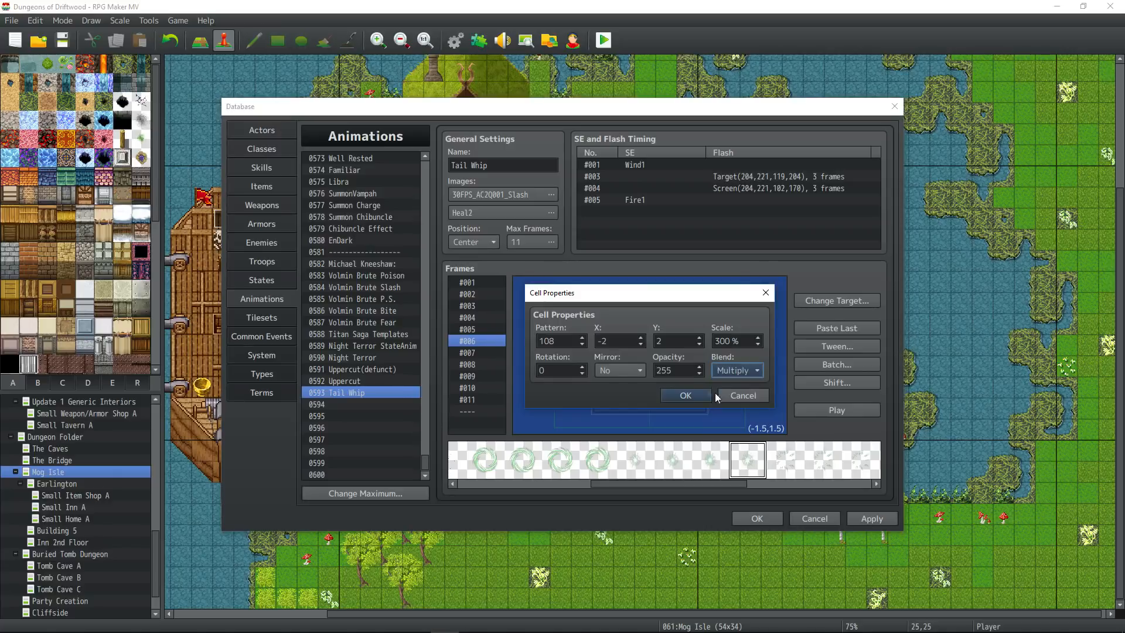
pyautogui.click(698, 396)
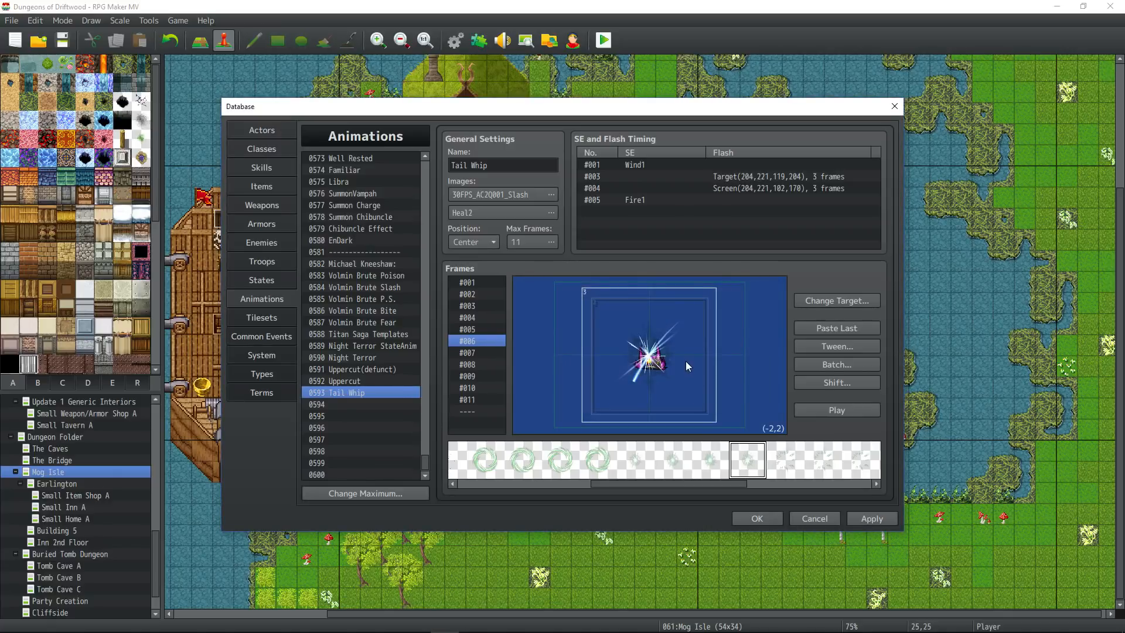
# Step: Change the blend mode of the 300% cell in frame #006 to Additive
pyautogui.rightClick(671, 355)
pyautogui.click(718, 381)
pyautogui.click(739, 370)
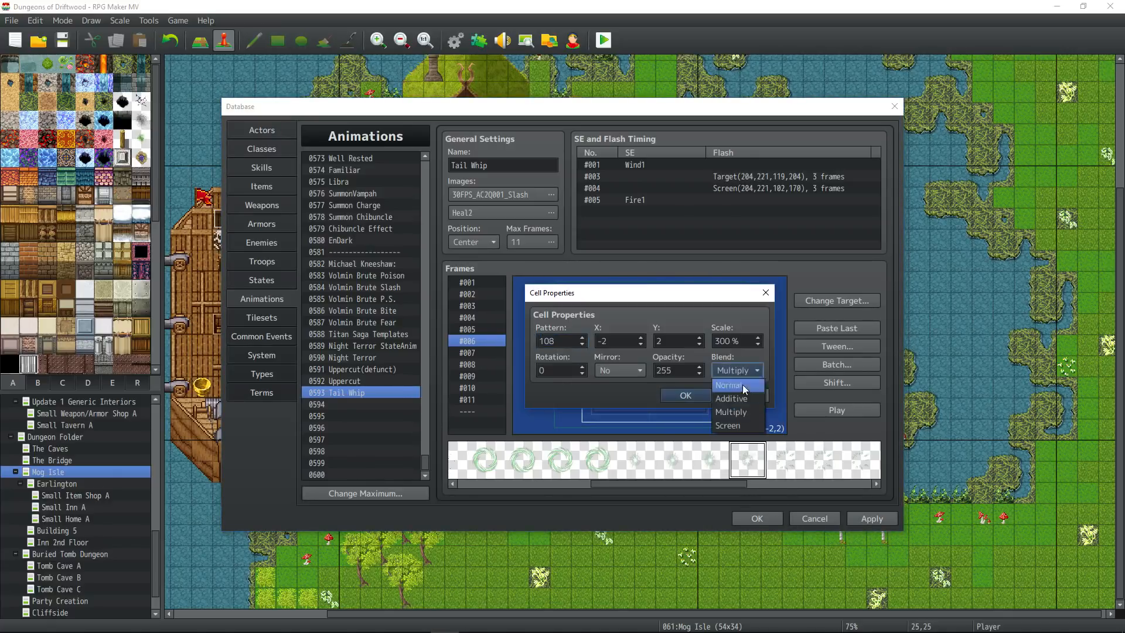
pyautogui.click(684, 394)
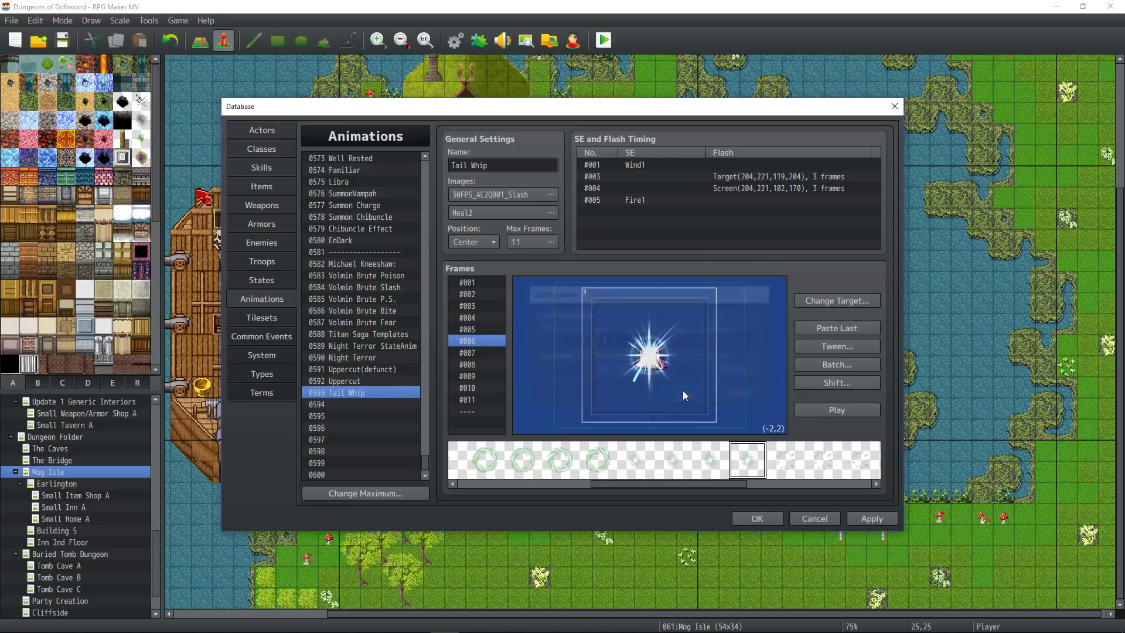
# Step: Mirror the 300% cell in frame #006 and set its opacity to 200
pyautogui.rightClick(673, 354)
pyautogui.click(706, 369)
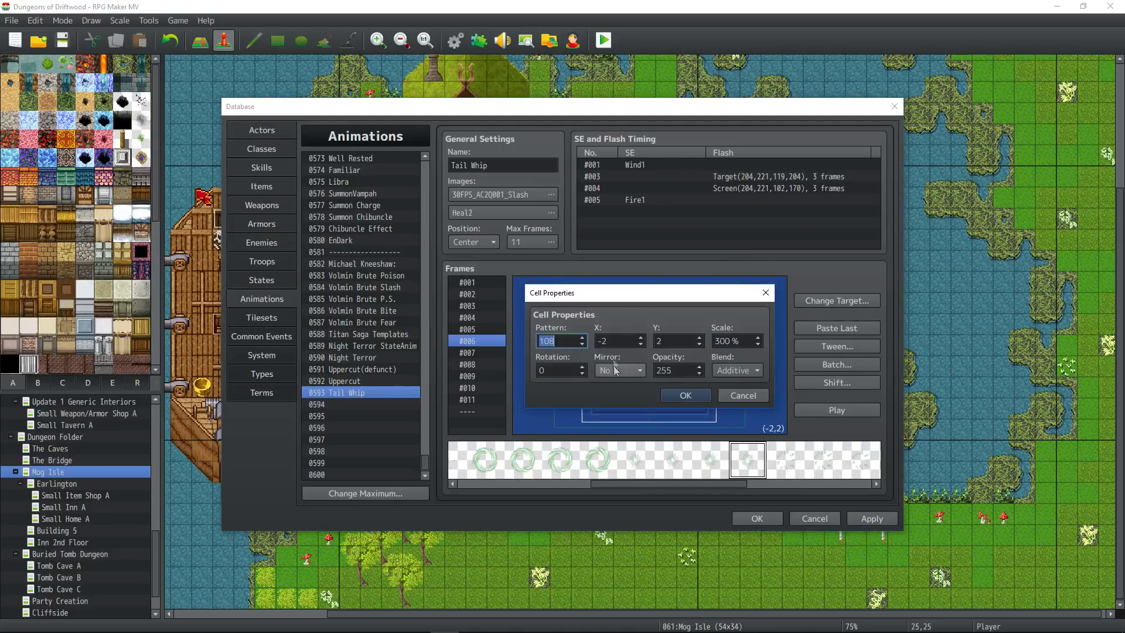
pyautogui.click(629, 370)
pyautogui.click(638, 382)
pyautogui.doubleClick(674, 370)
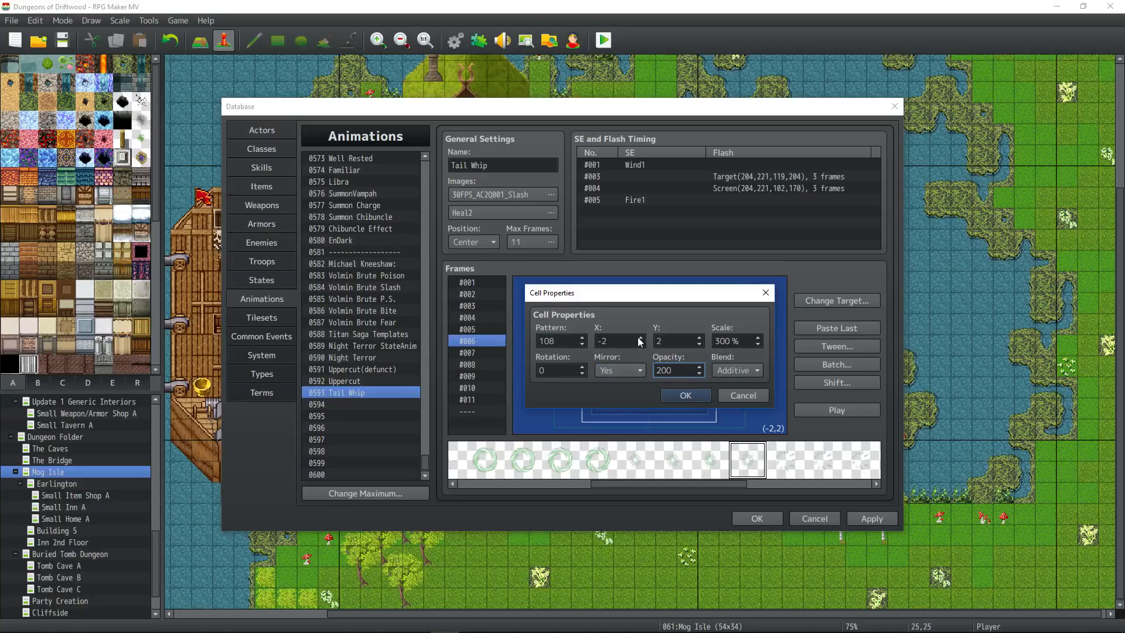
pyautogui.click(679, 395)
# Step: Copy the 300% burst cell from frame #006 and paste it into frame #007
pyautogui.rightClick(685, 338)
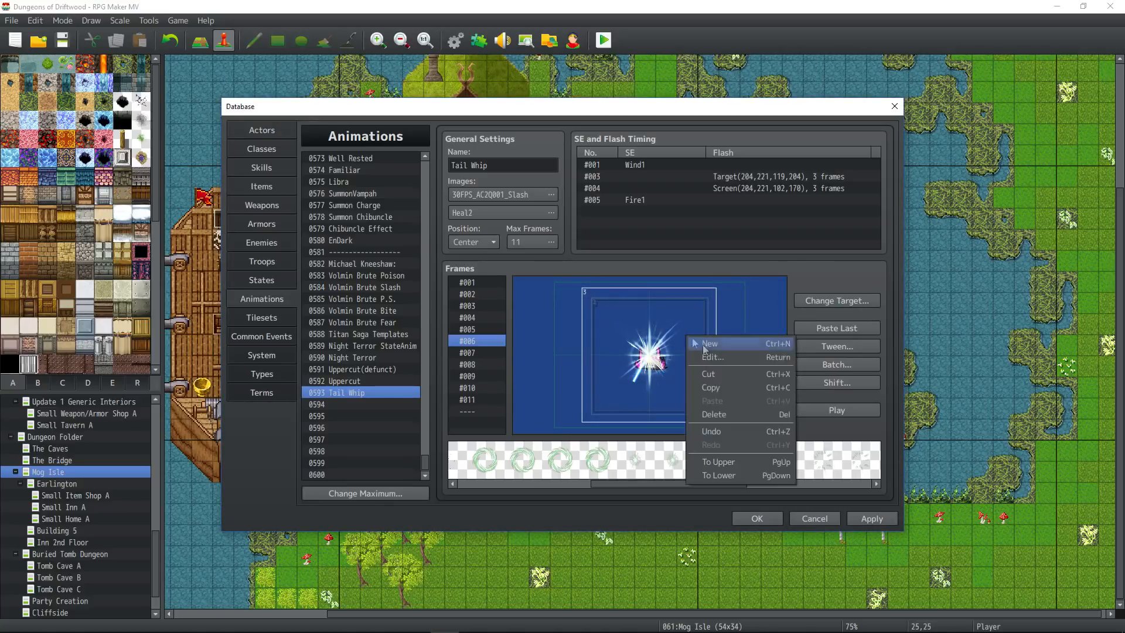
pyautogui.click(731, 389)
pyautogui.click(476, 352)
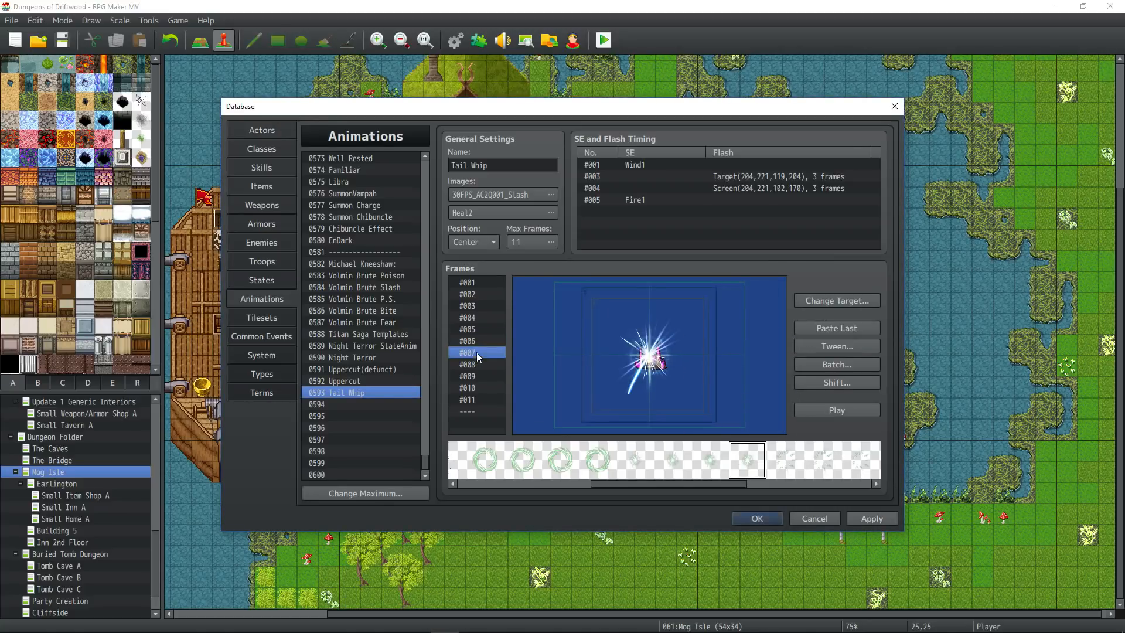
pyautogui.rightClick(542, 332)
pyautogui.click(567, 397)
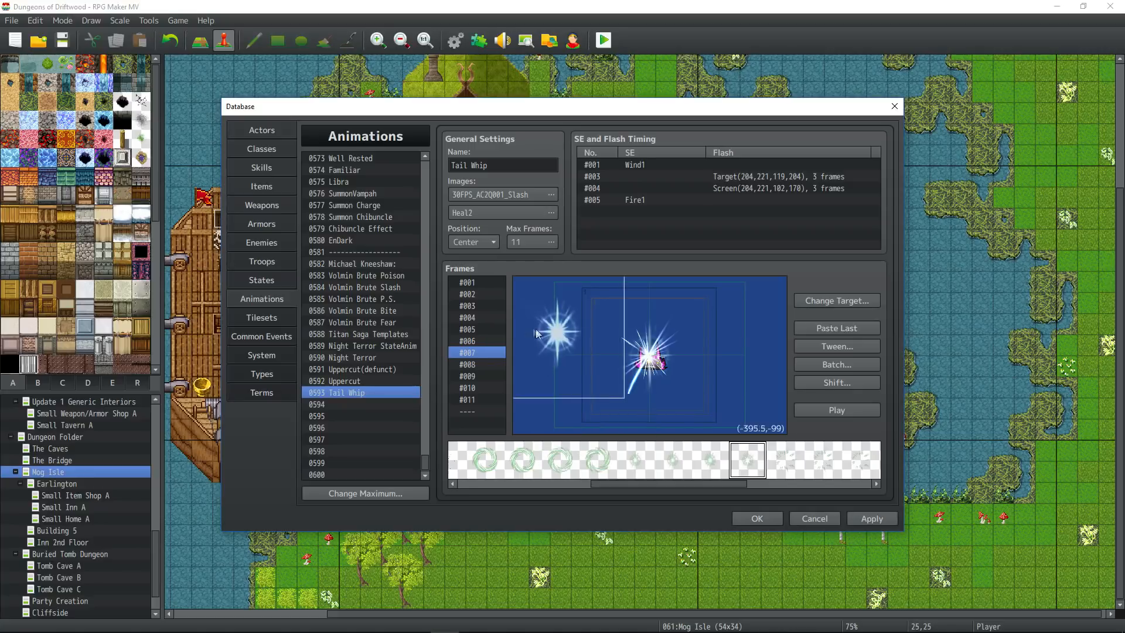
# Step: Place the pasted burst cell in frame #007 at about X 0, Y 4 and set its pattern to 109
pyautogui.rightClick(625, 356)
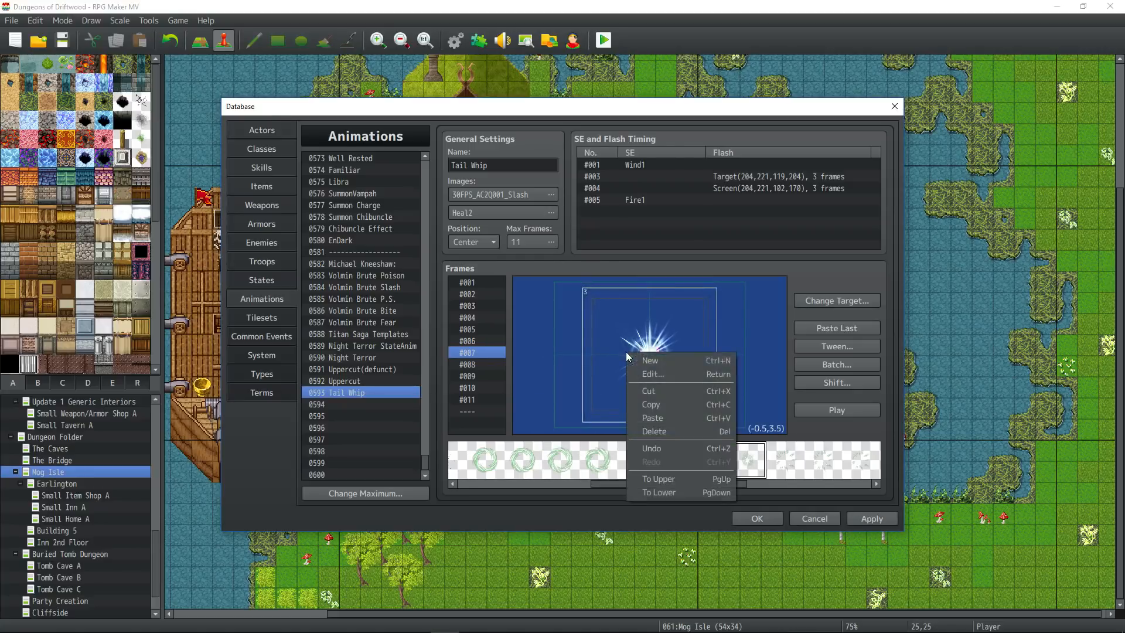
pyautogui.click(667, 374)
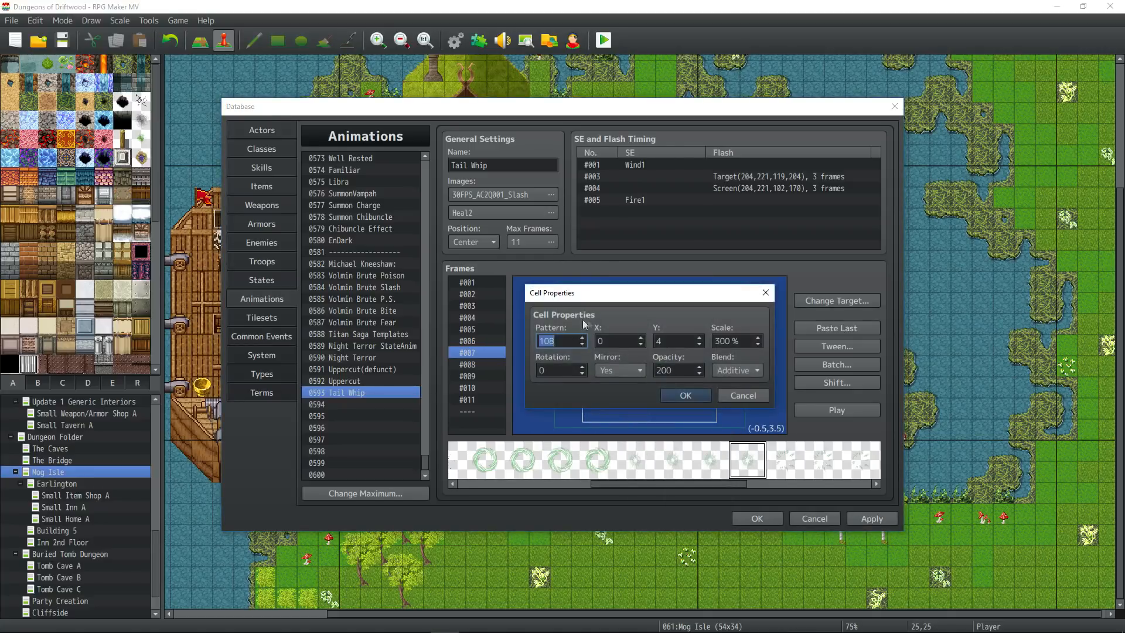
pyautogui.click(564, 344)
pyautogui.write('9')
pyautogui.click(697, 395)
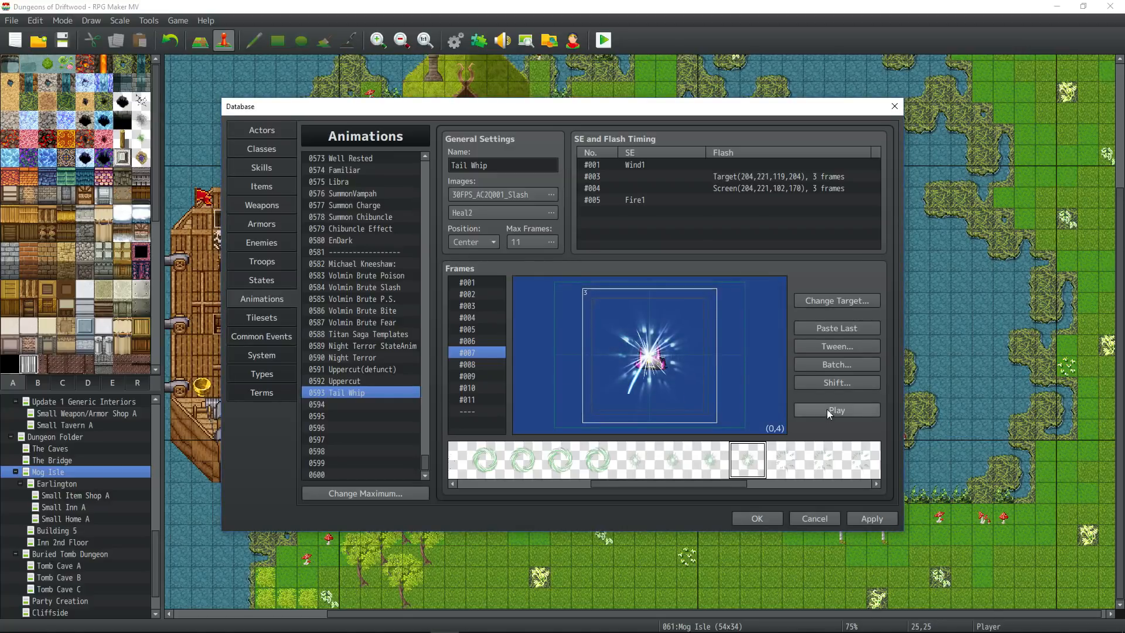
# Step: Copy the burst cell from frame #007 and paste it into frame #008
pyautogui.rightClick(633, 334)
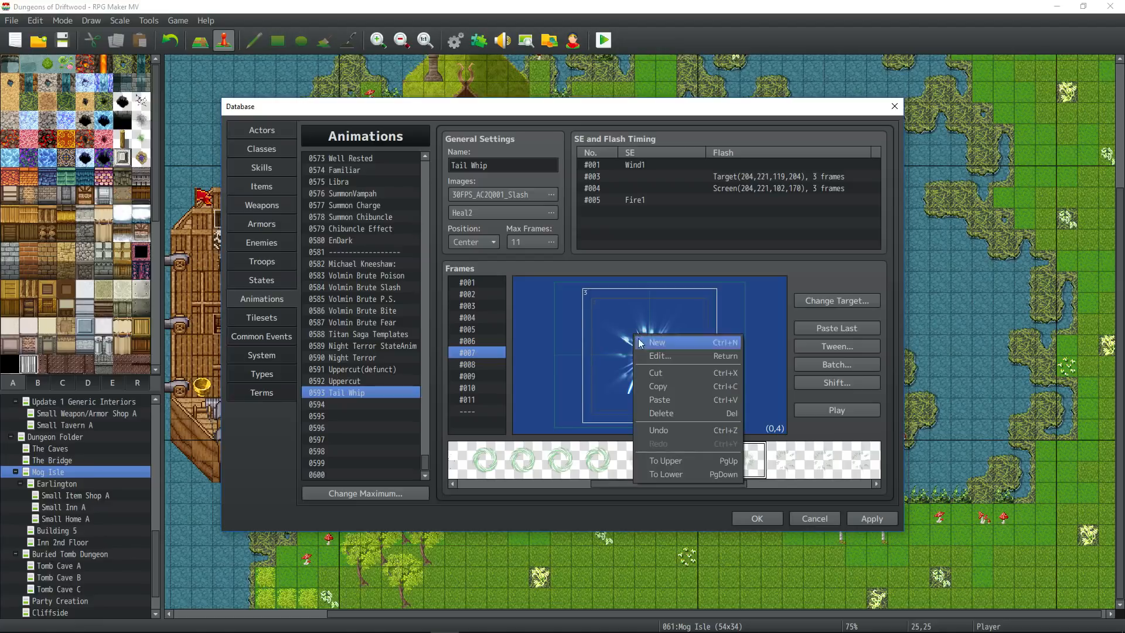
pyautogui.click(669, 387)
pyautogui.click(480, 364)
pyautogui.rightClick(549, 326)
pyautogui.click(585, 394)
# Step: Place the burst cell in frame #008 at about X 2, Y 8, with pattern 110 and opacity 100
pyautogui.rightClick(648, 354)
pyautogui.click(674, 497)
pyautogui.press('BackSpace')
pyautogui.press('BackSpace')
pyautogui.write('1')
pyautogui.doubleClick(692, 369)
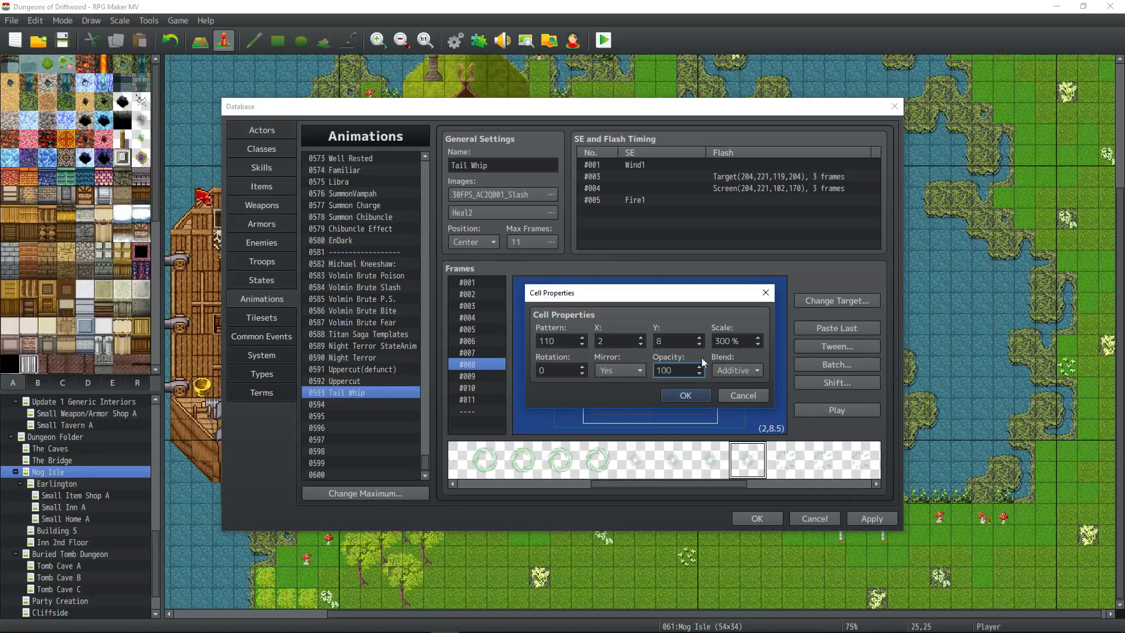
pyautogui.click(696, 394)
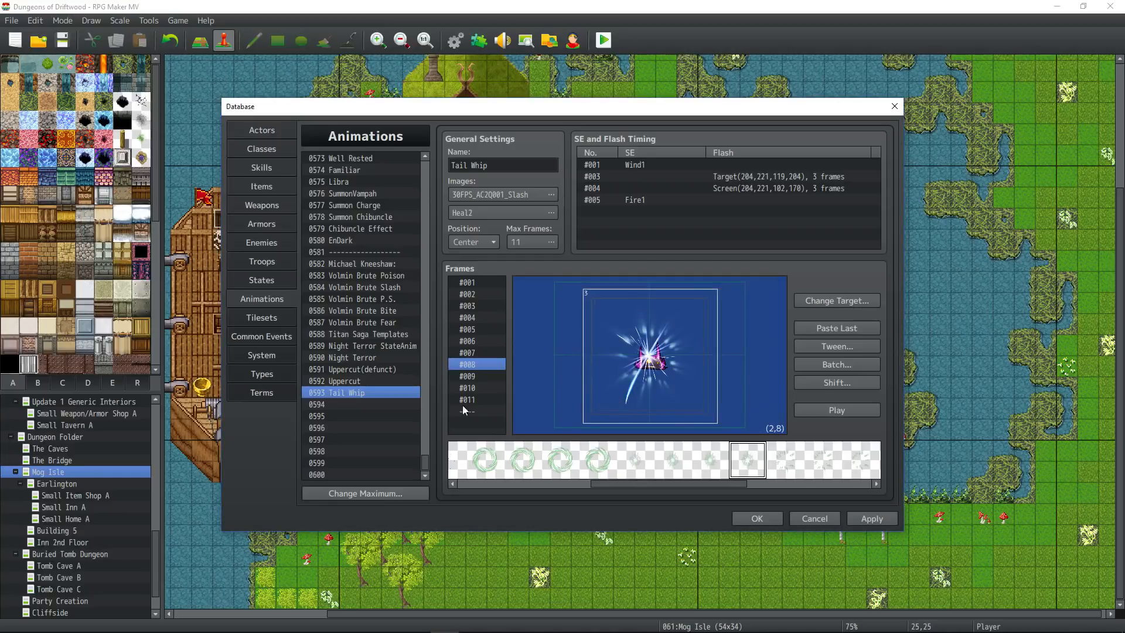
# Step: Copy the burst cell from frame #008 and paste it into frame #009
pyautogui.rightClick(639, 326)
pyautogui.click(670, 380)
pyautogui.click(503, 376)
pyautogui.rightClick(544, 326)
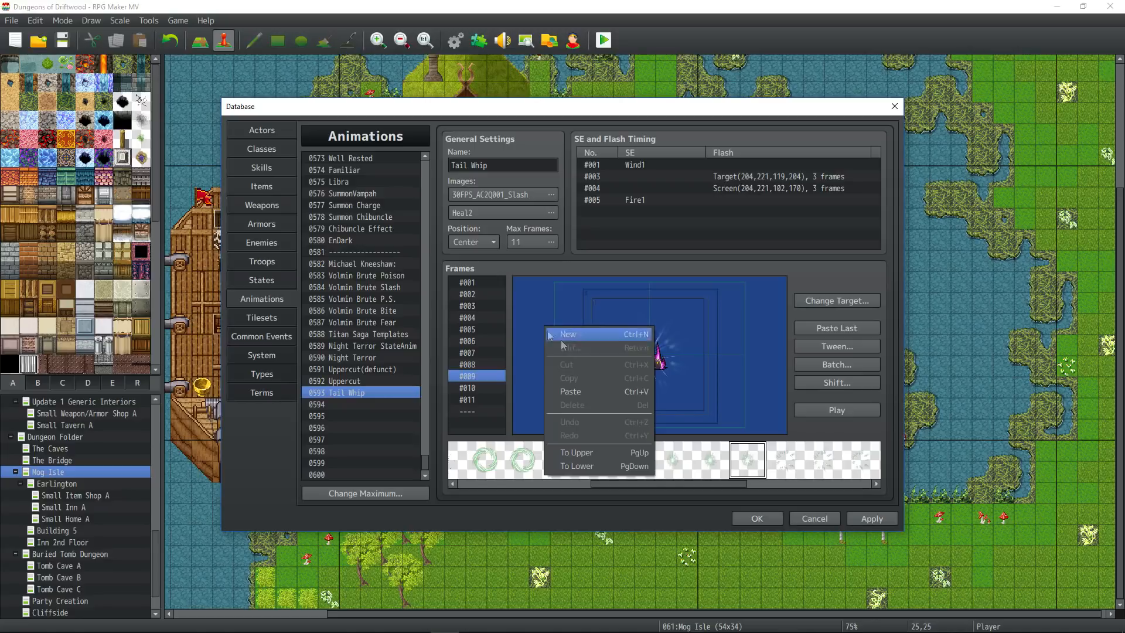
pyautogui.click(578, 390)
# Step: Place the burst cell in frame #009 at about X 4, Y 8, with opacity 75 and pattern 111
pyautogui.moveTo(592, 335); pyautogui.dragTo(646, 361)
pyautogui.rightClick(646, 361)
pyautogui.click(670, 370)
pyautogui.doubleClick(682, 370)
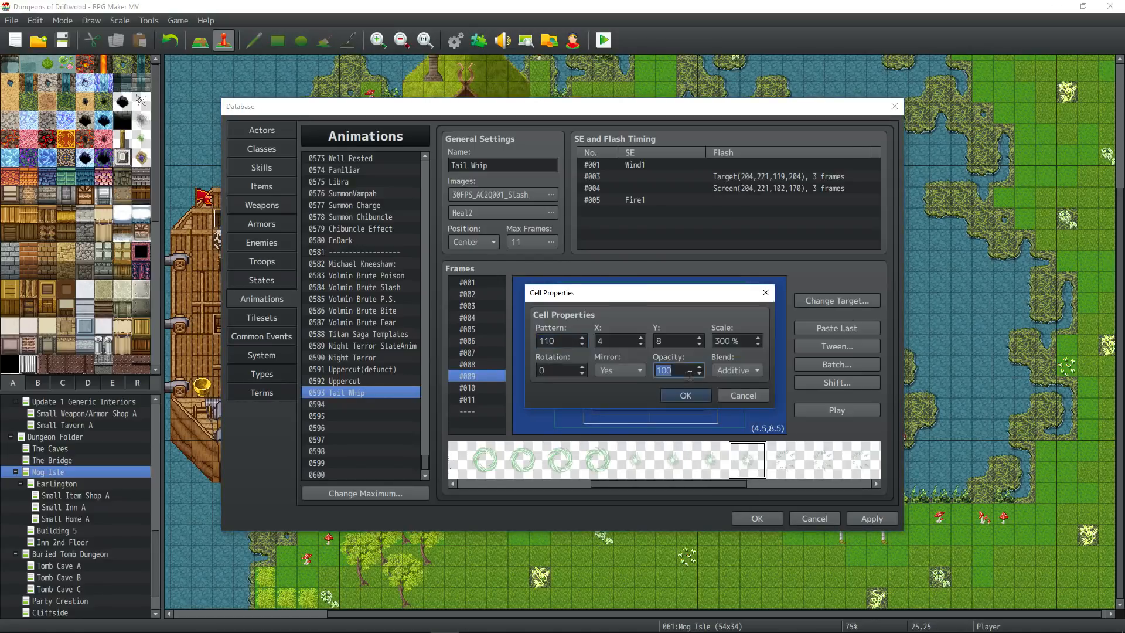
pyautogui.write('75')
pyautogui.doubleClick(564, 345)
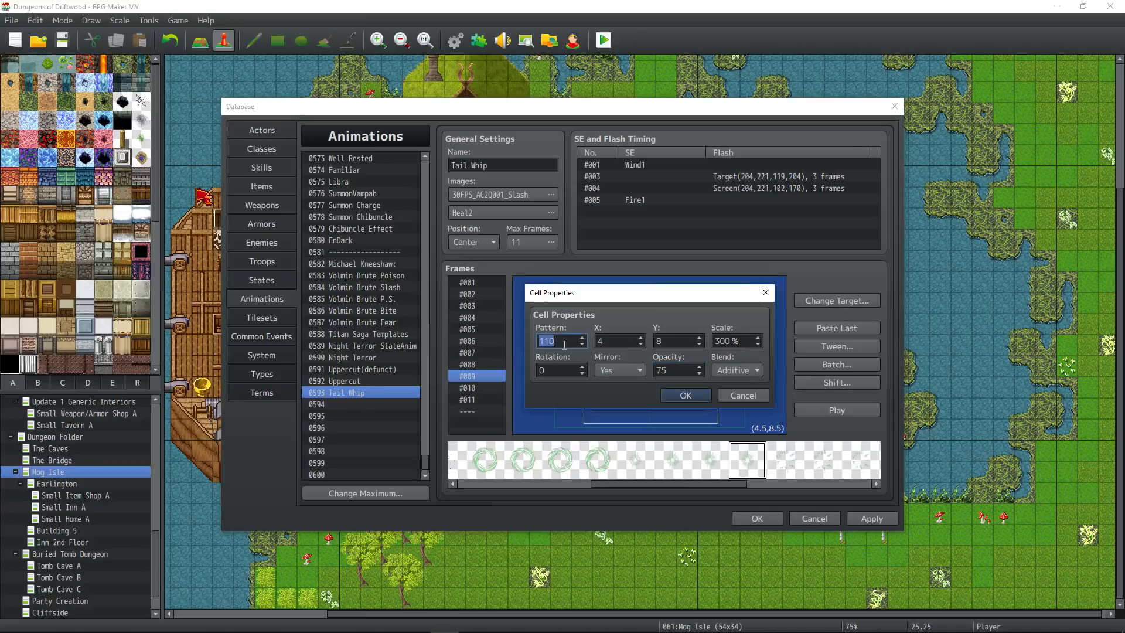
pyautogui.click(561, 339)
pyautogui.click(683, 394)
# Step: Copy the burst cell from frame #009 and paste it into frame #010
pyautogui.rightClick(660, 339)
pyautogui.click(697, 391)
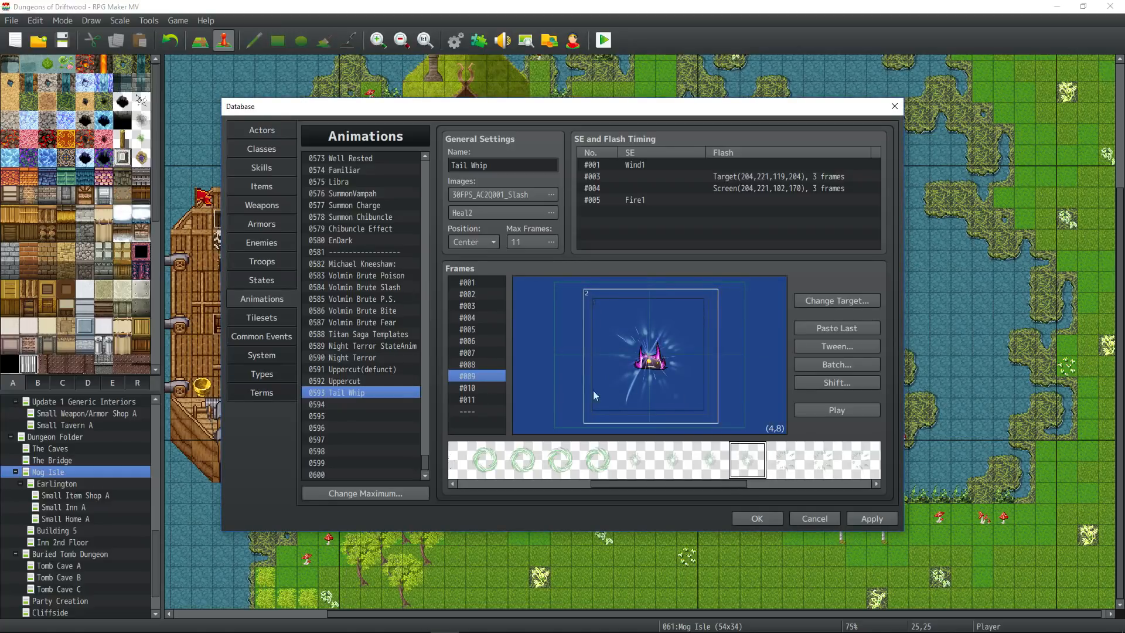
pyautogui.click(479, 388)
pyautogui.rightClick(537, 329)
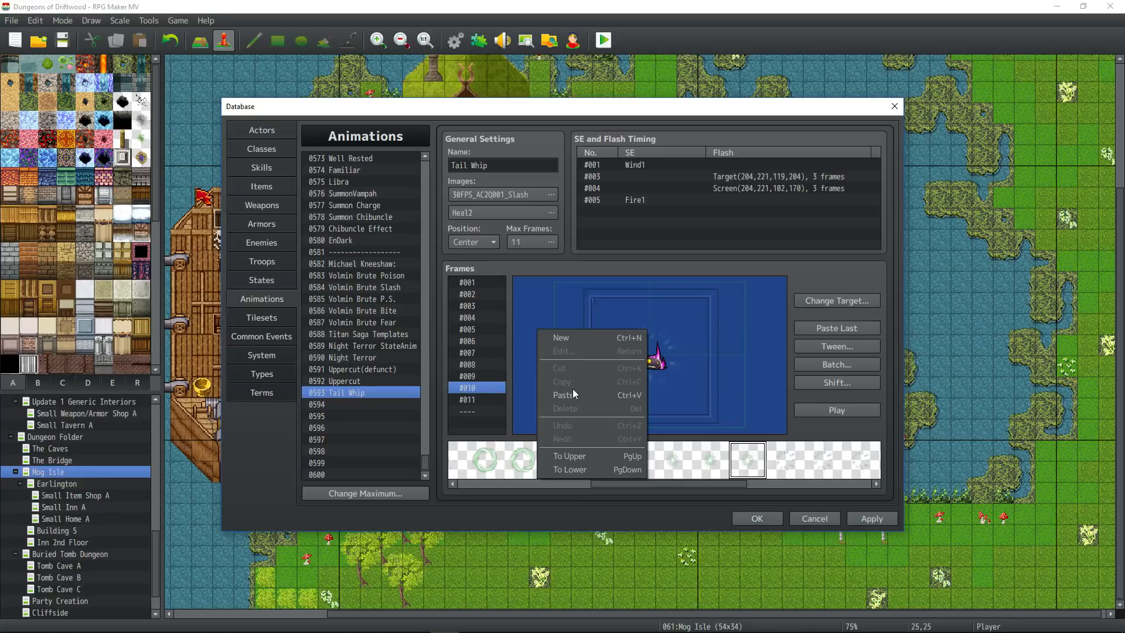
pyautogui.click(565, 395)
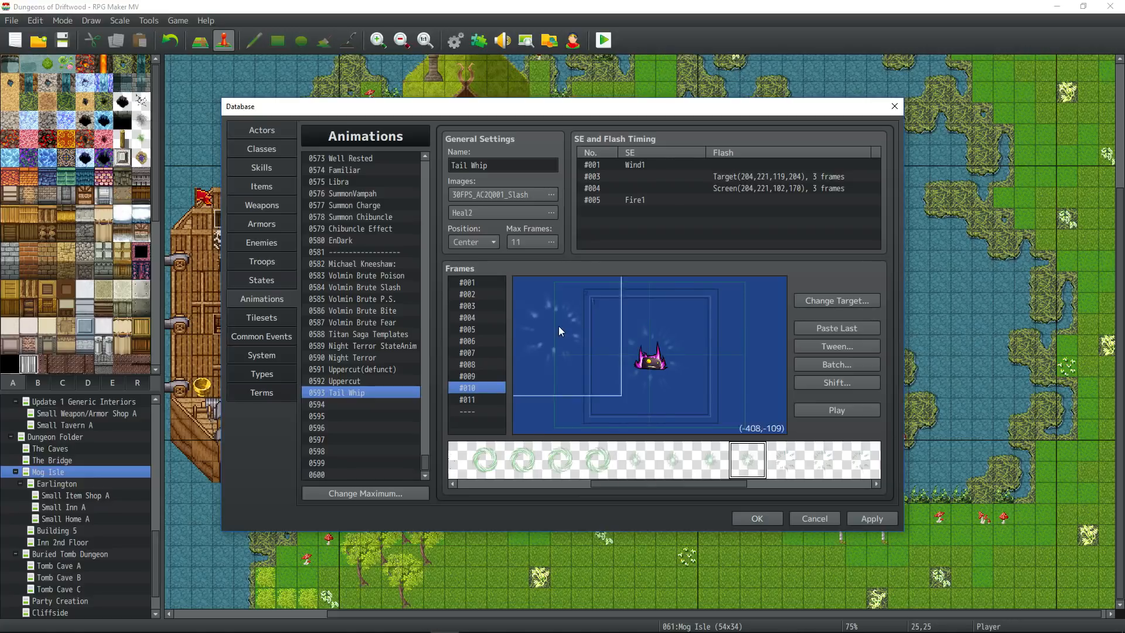
# Step: Place the burst cell in frame #010 at about X 7, Y 6, with pattern 112, scale 325% and opacity 50
pyautogui.rightClick(656, 357)
pyautogui.click(668, 365)
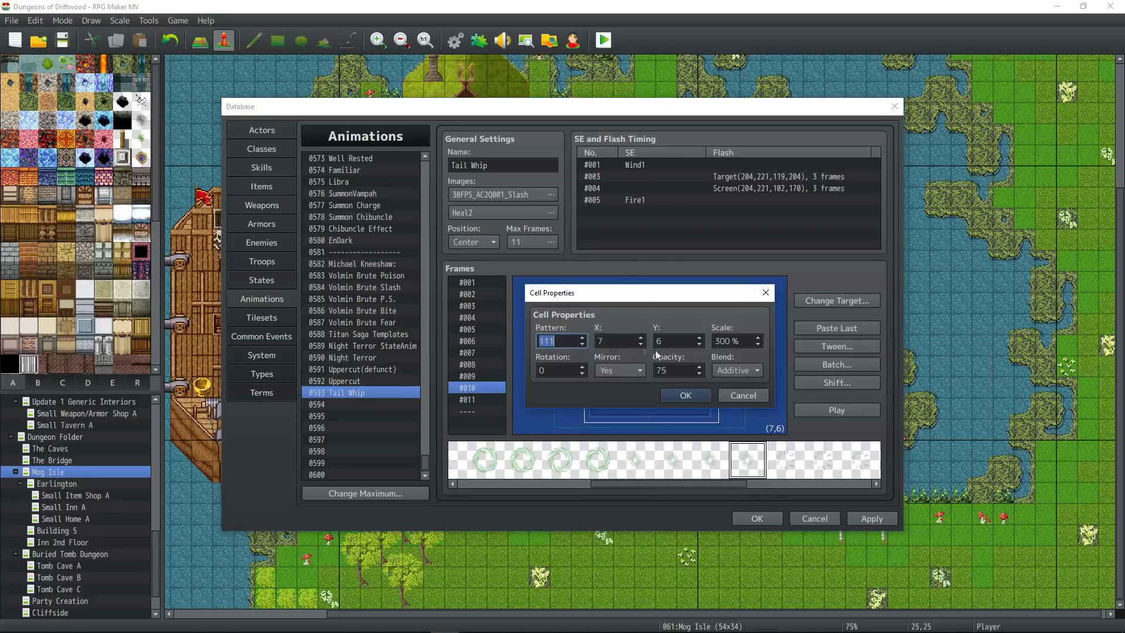
pyautogui.click(570, 341)
pyautogui.doubleClick(742, 343)
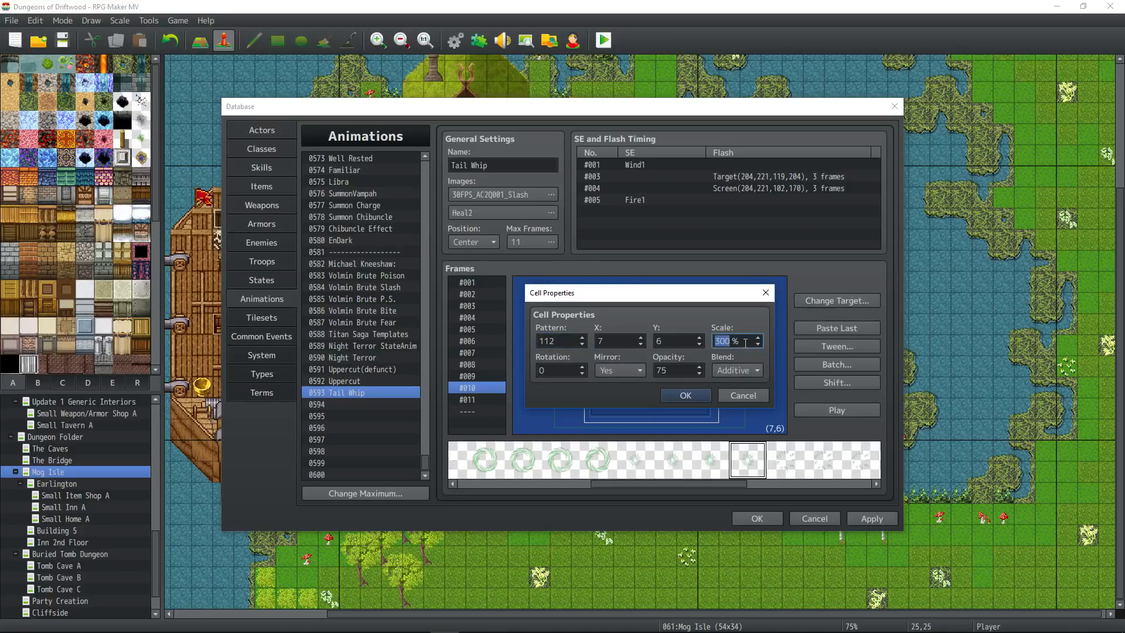
pyautogui.write('3245')
pyautogui.doubleClick(682, 372)
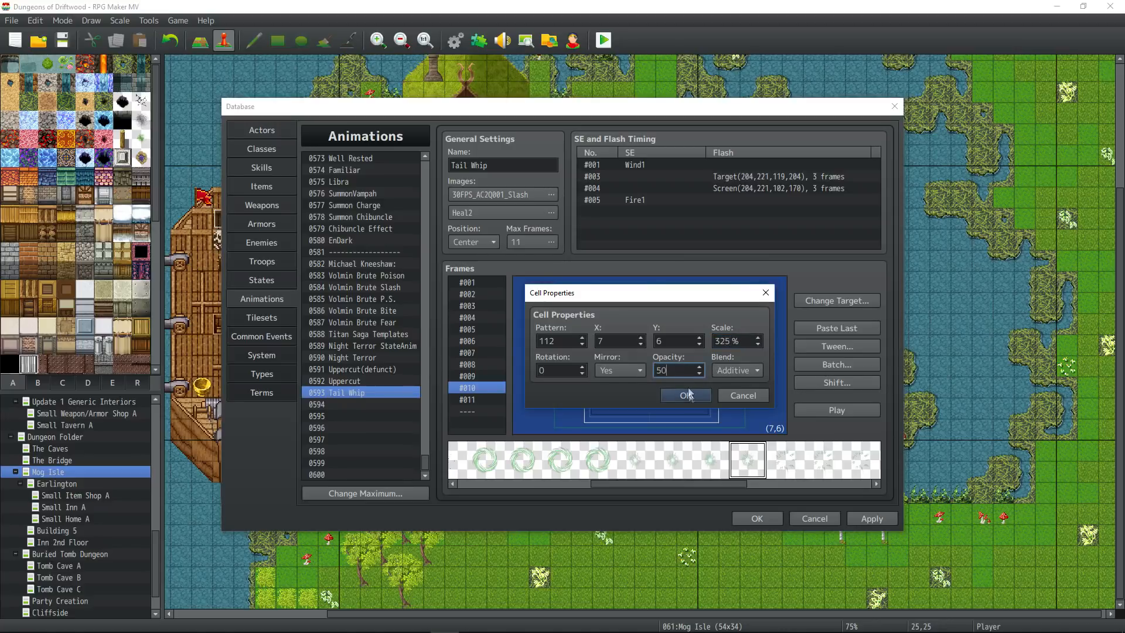
pyautogui.click(688, 390)
# Step: Play the Tail Whip animation and step through frames #004 to #010 to check the burst
pyautogui.click(827, 409)
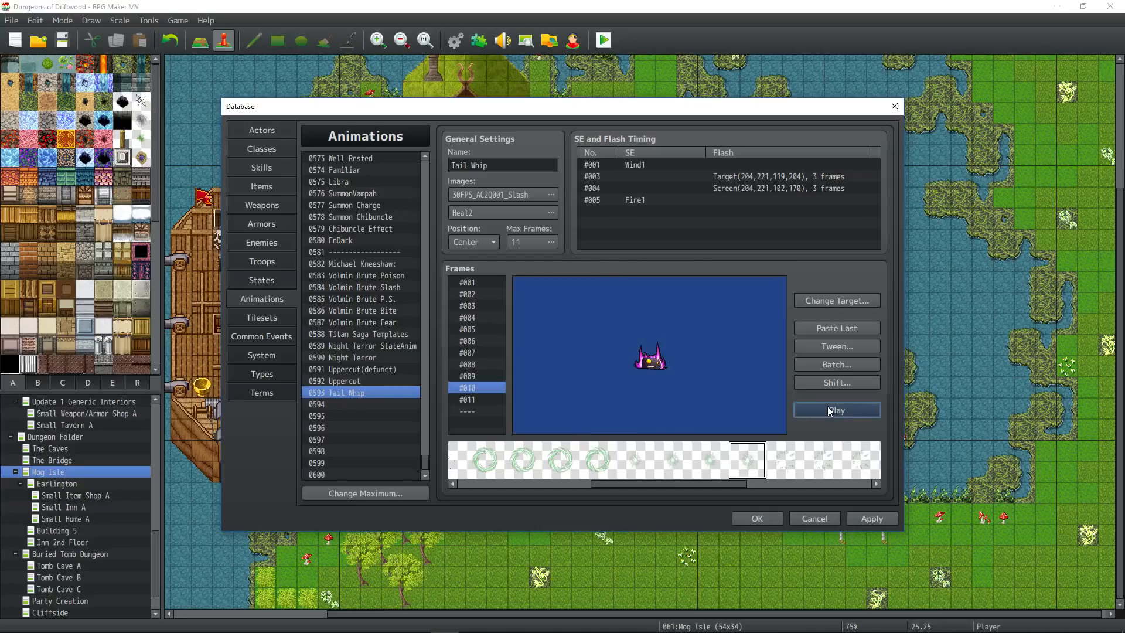
pyautogui.click(824, 406)
pyautogui.click(824, 406)
pyautogui.click(477, 388)
pyautogui.moveTo(479, 390)
pyautogui.mouseDown()
pyautogui.moveTo(482, 400)
pyautogui.moveTo(484, 343)
pyautogui.moveTo(485, 385)
pyautogui.mouseUp()
pyautogui.press('Down')
pyautogui.click(485, 314)
pyautogui.press('Down')
pyautogui.press('Down')
pyautogui.press('Down')
pyautogui.press('Down')
pyautogui.press('Down')
pyautogui.press('Down')
pyautogui.press('Up')
pyautogui.press('Up')
# Step: Move the burst cell in frame #008 to about X 2, Y 6 and set its scale to 325%
pyautogui.moveTo(626, 335); pyautogui.dragTo(669, 330)
pyautogui.doubleClick(669, 330)
pyautogui.click(688, 395)
pyautogui.rightClick(476, 360)
pyautogui.click(473, 349)
pyautogui.doubleClick(571, 347)
pyautogui.click(734, 341)
pyautogui.write('3')
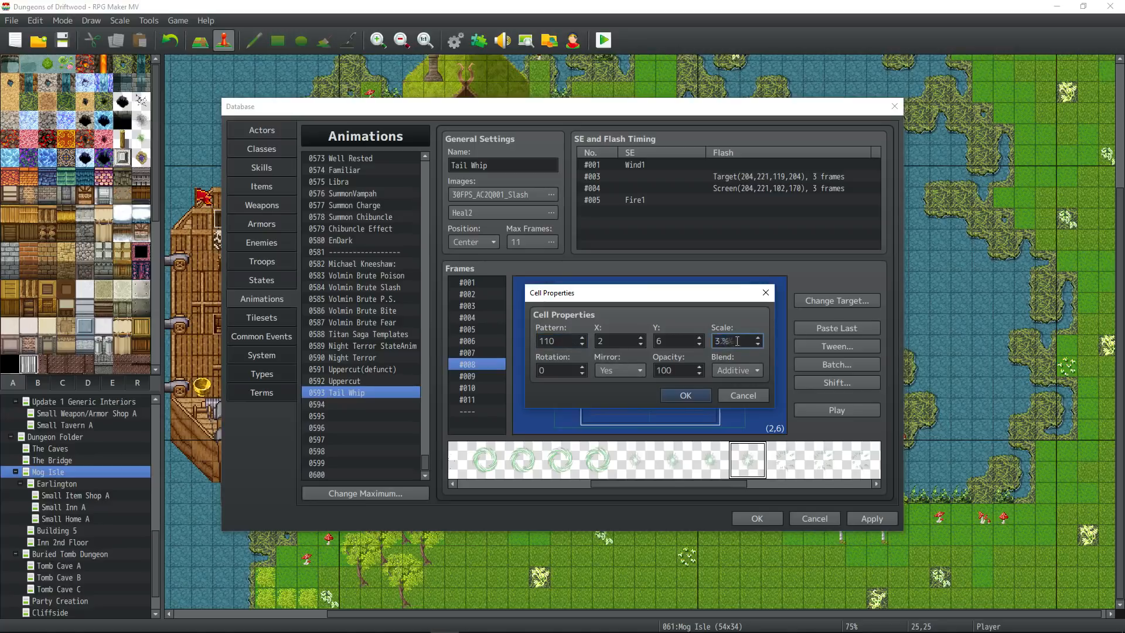
pyautogui.write('25')
pyautogui.click(685, 396)
# Step: Set the scale of the burst cell in frame #010 to 375% and preview the animation
pyautogui.moveTo(477, 355); pyautogui.dragTo(477, 381)
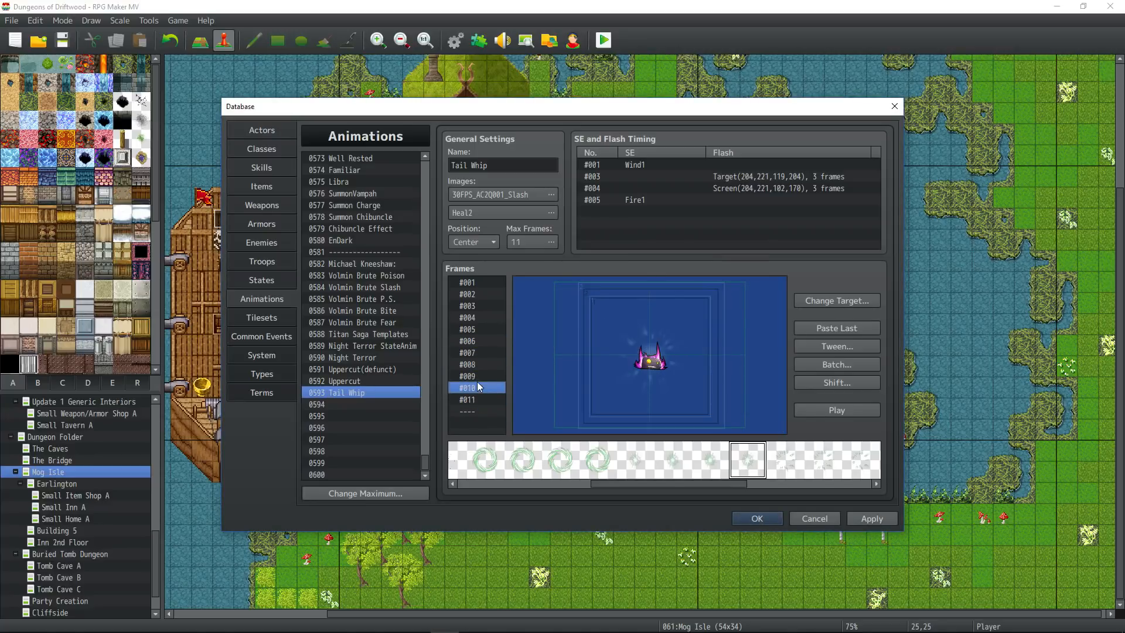
pyautogui.rightClick(652, 336)
pyautogui.click(679, 353)
pyautogui.click(740, 341)
pyautogui.write('375')
pyautogui.click(685, 395)
pyautogui.click(477, 399)
pyautogui.rightClick(662, 333)
pyautogui.click(479, 387)
pyautogui.click(833, 409)
# Step: Set the scale of the burst cell in frame #008 to 350%
pyautogui.moveTo(480, 330); pyautogui.dragTo(483, 363)
pyautogui.doubleClick(660, 332)
pyautogui.click(744, 341)
pyautogui.write('350')
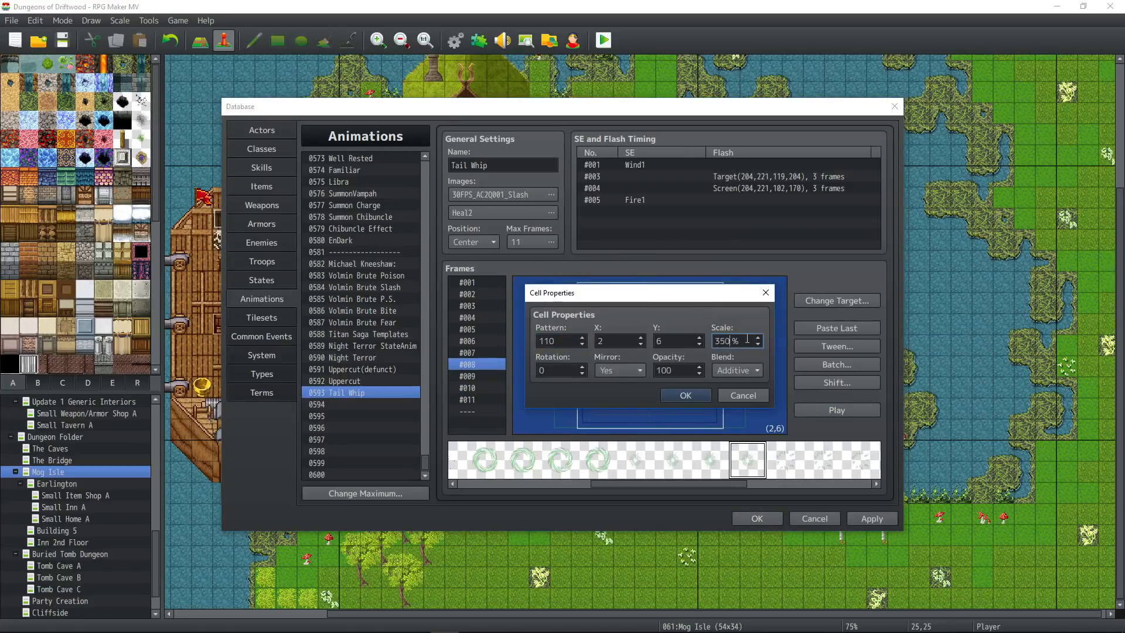
pyautogui.press('Return')
# Step: Move the burst cell in frame #010 to about X 2.5, Y 13 and preview the animation
pyautogui.click(473, 372)
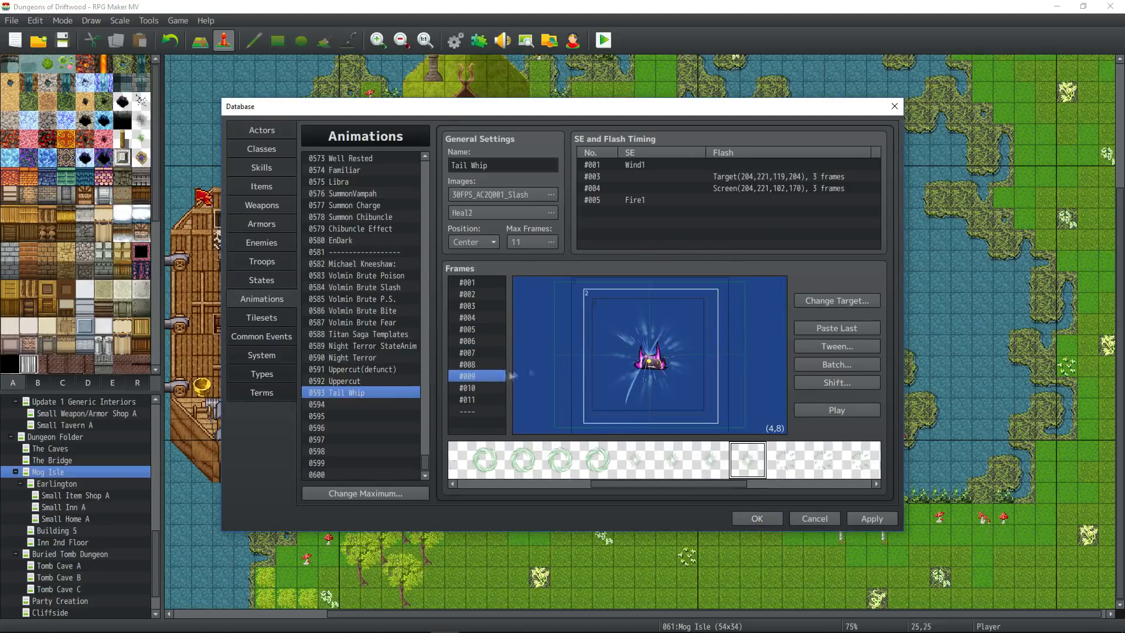
pyautogui.click(484, 388)
pyautogui.moveTo(639, 332); pyautogui.dragTo(756, 323)
pyautogui.click(824, 410)
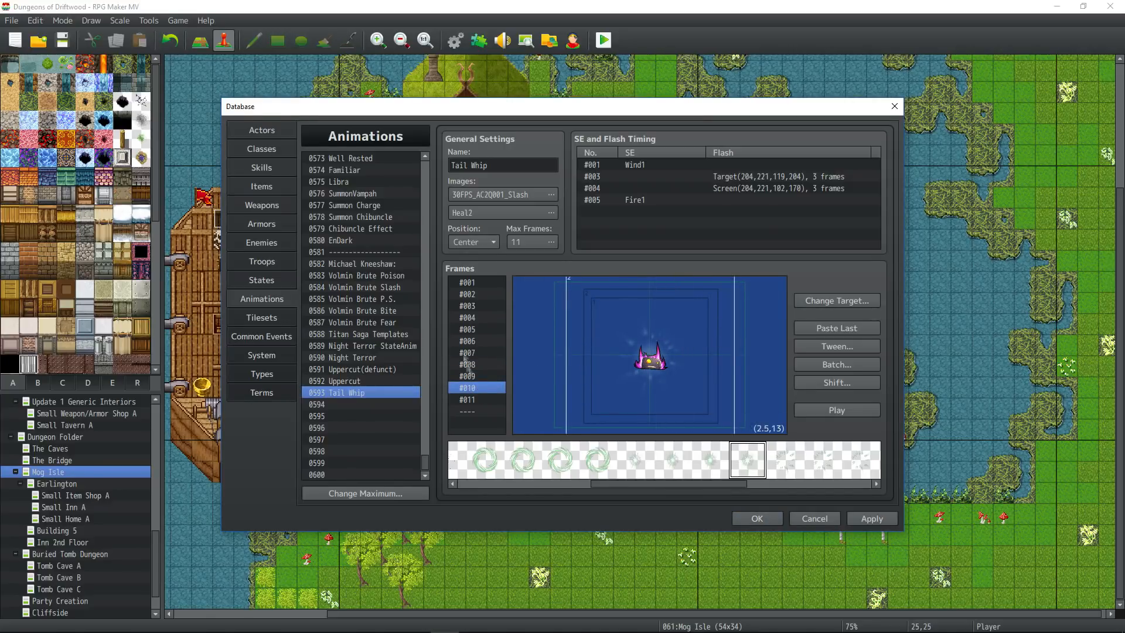
# Step: Nudge the slash cell in frame #009 to about X -15, Y 8 and replay the animation
pyautogui.click(484, 374)
pyautogui.moveTo(649, 354)
pyautogui.mouseDown()
pyautogui.moveTo(577, 355)
pyautogui.moveTo(645, 355)
pyautogui.mouseUp()
pyautogui.click(856, 406)
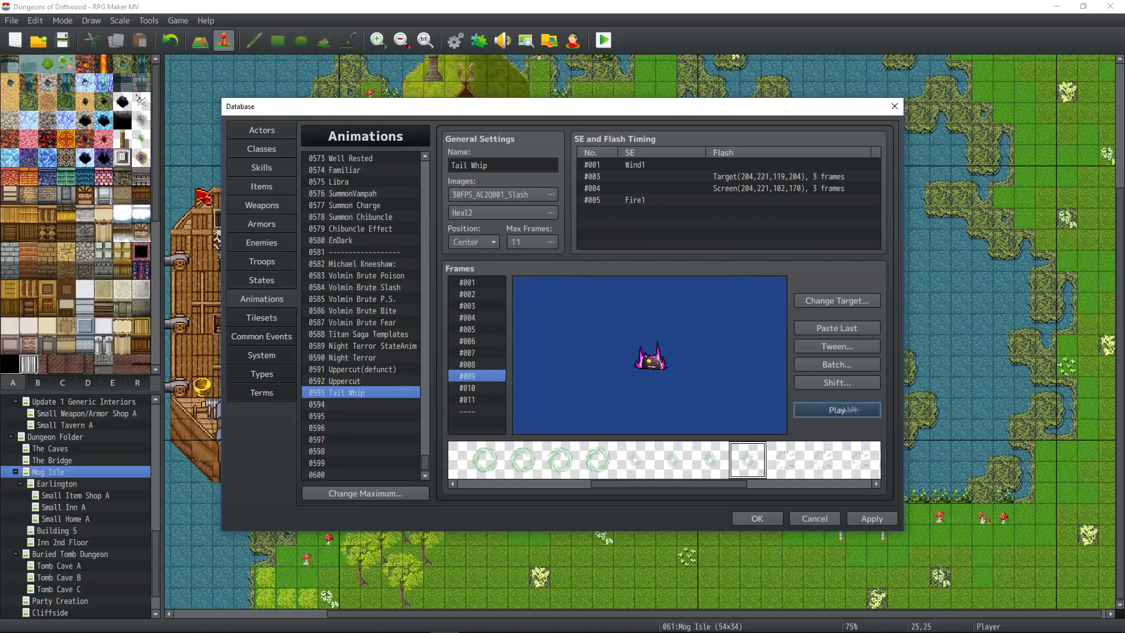
pyautogui.click(823, 407)
pyautogui.click(836, 409)
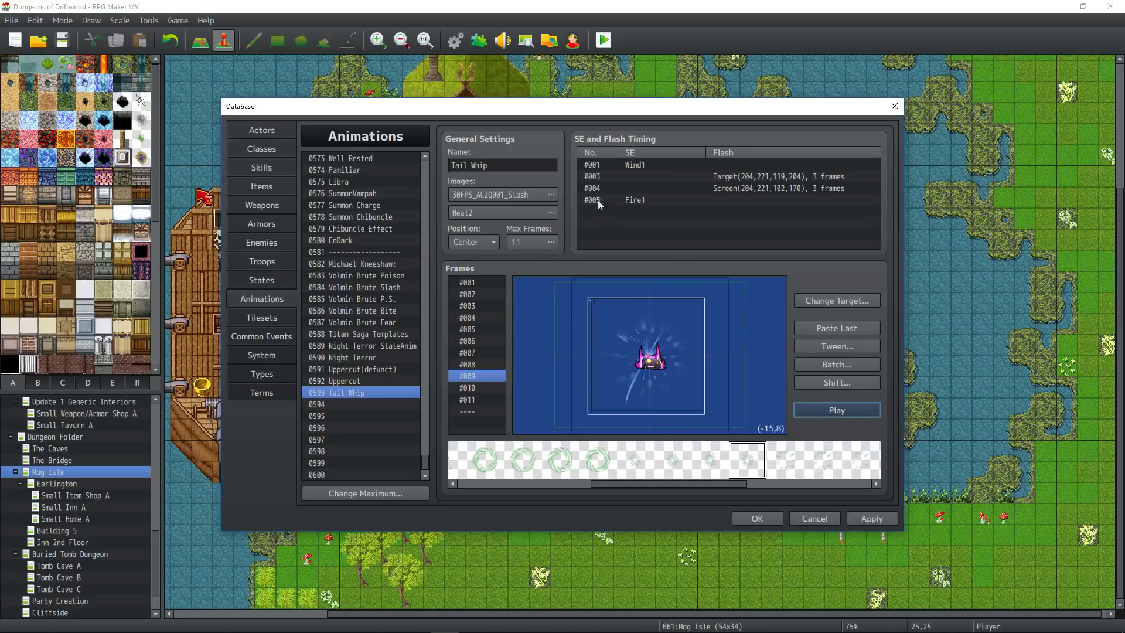
# Step: Change the frame #001 sound effect to Laser1
pyautogui.rightClick(629, 166)
pyautogui.click(663, 180)
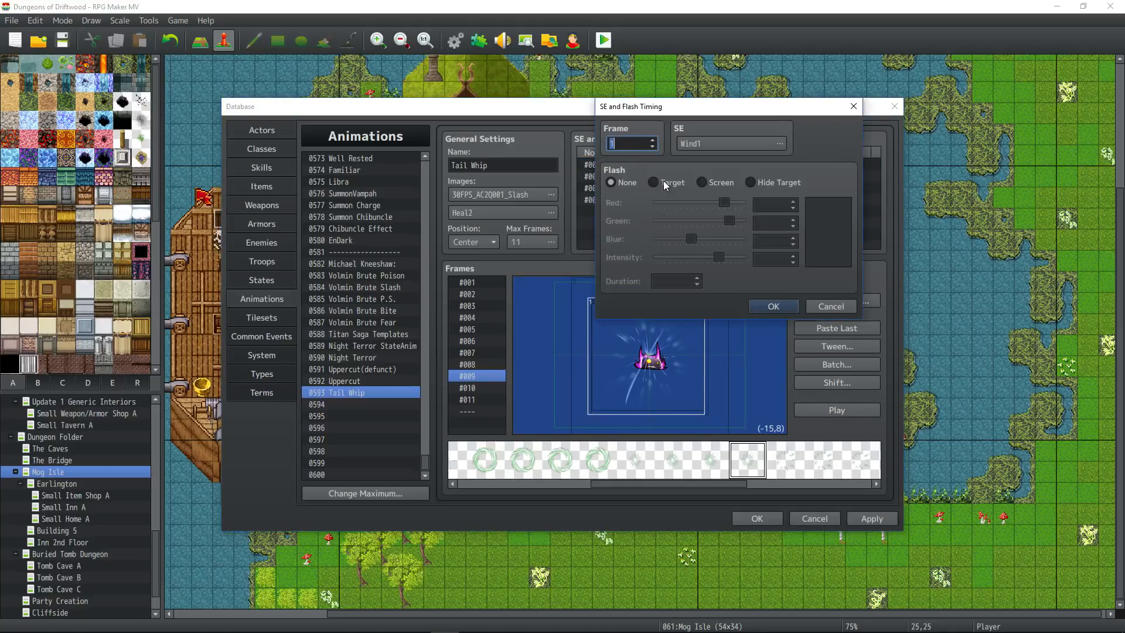
pyautogui.click(772, 140)
pyautogui.scroll(10, 680, 218)
pyautogui.scroll(15, 676, 176)
pyautogui.scroll(10, 682, 175)
pyautogui.click(666, 147)
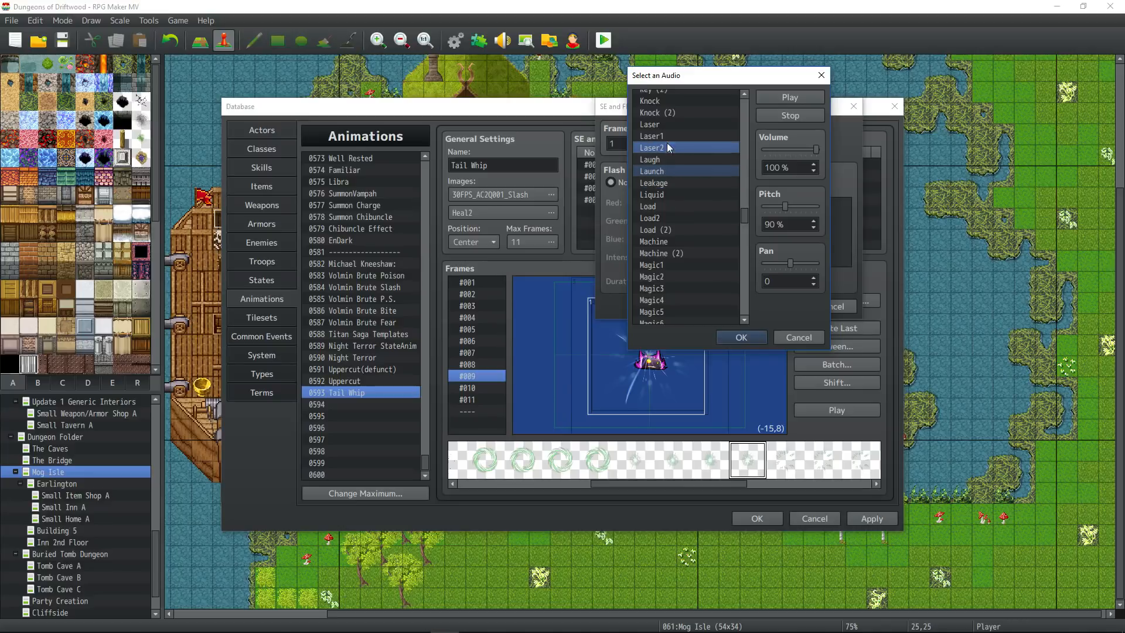
pyautogui.press('Up')
pyautogui.click(739, 339)
pyautogui.press('Return')
# Step: Remove the frame #004 screen flash, and change the frame #005 sound effect to Fire4
pyautogui.click(665, 192)
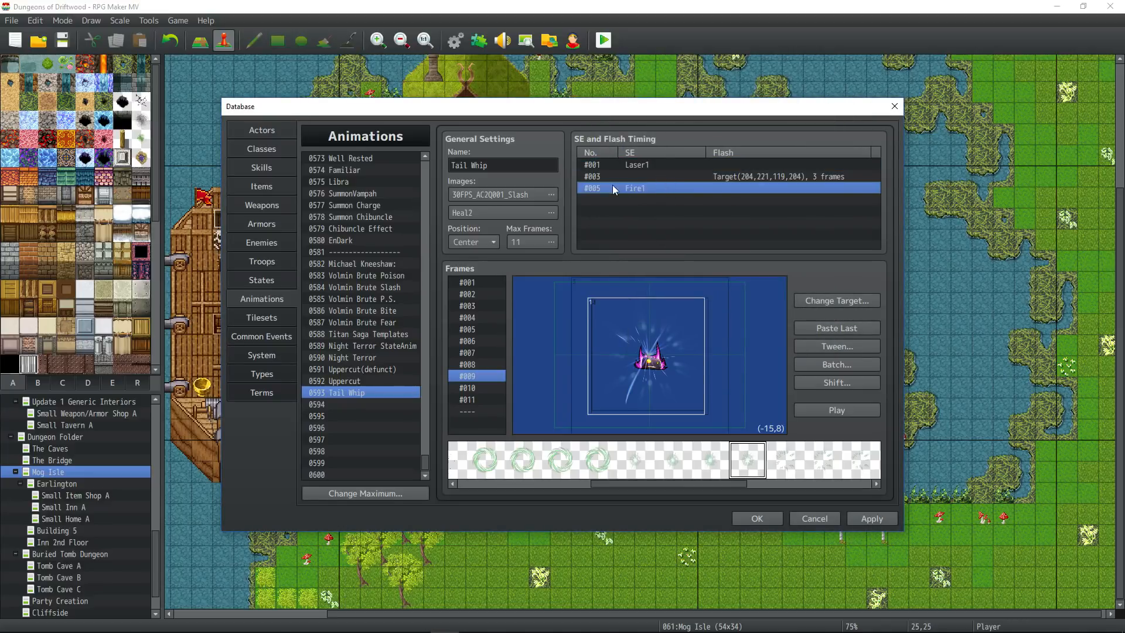
pyautogui.rightClick(637, 192)
pyautogui.click(665, 200)
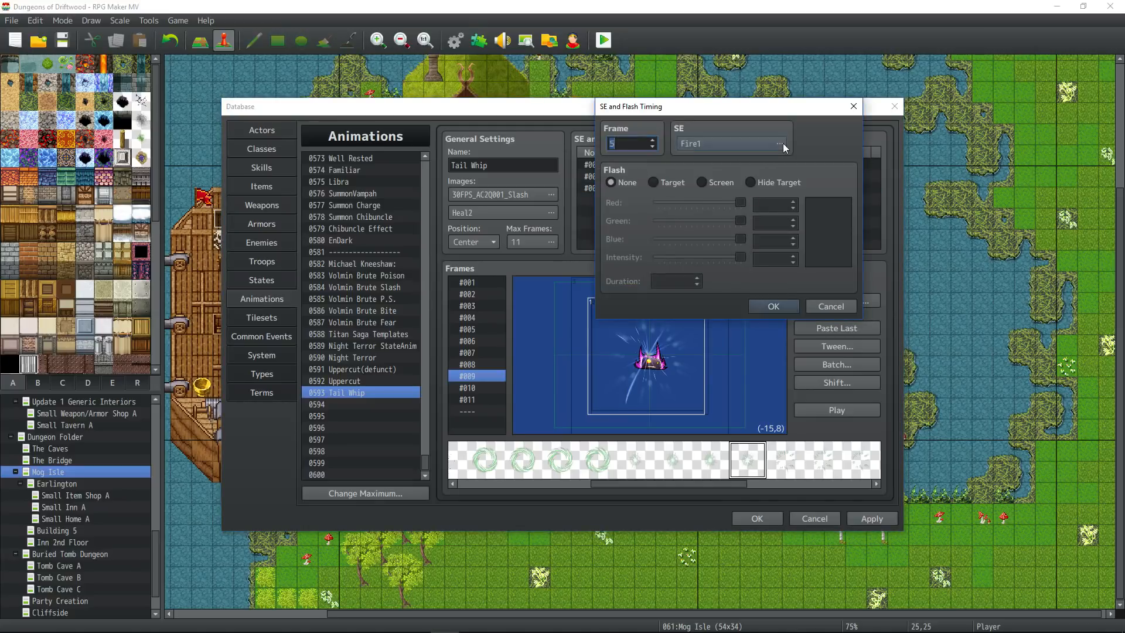
pyautogui.click(780, 144)
pyautogui.click(732, 242)
pyautogui.click(772, 307)
pyautogui.click(833, 409)
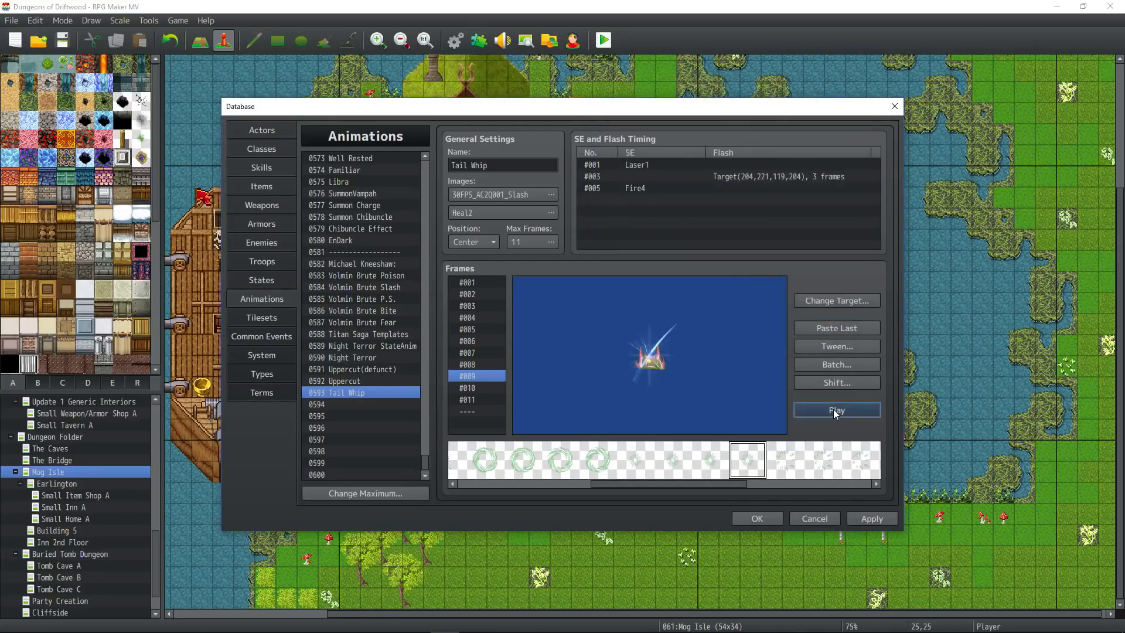
# Step: Change the Tail Whip animation's frame #005 sound effect to Damage1 and preview the animation
pyautogui.doubleClick(662, 189)
pyautogui.click(773, 143)
pyautogui.click(687, 230)
pyautogui.click(673, 172)
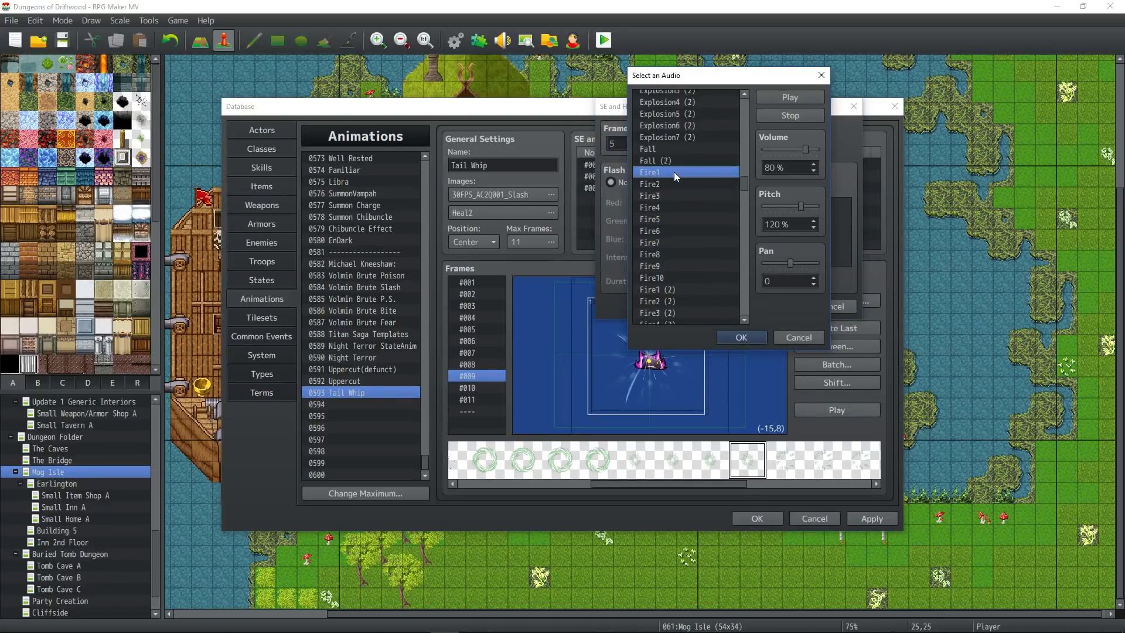
pyautogui.scroll(14, 690, 132)
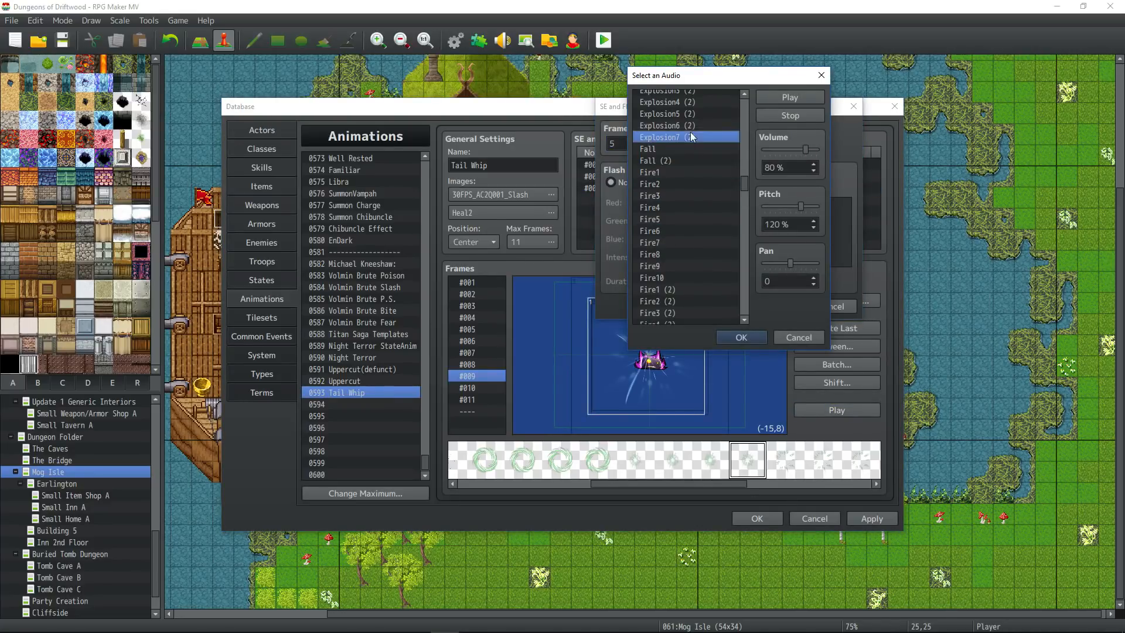
pyautogui.scroll(12, 690, 146)
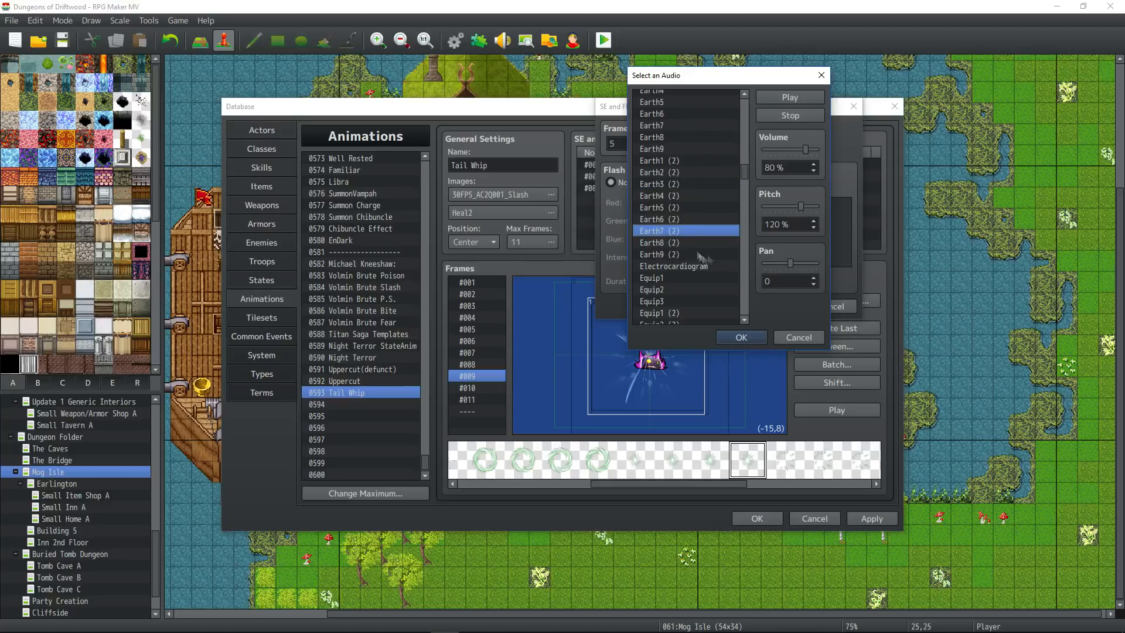
pyautogui.scroll(8, 687, 164)
pyautogui.click(686, 162)
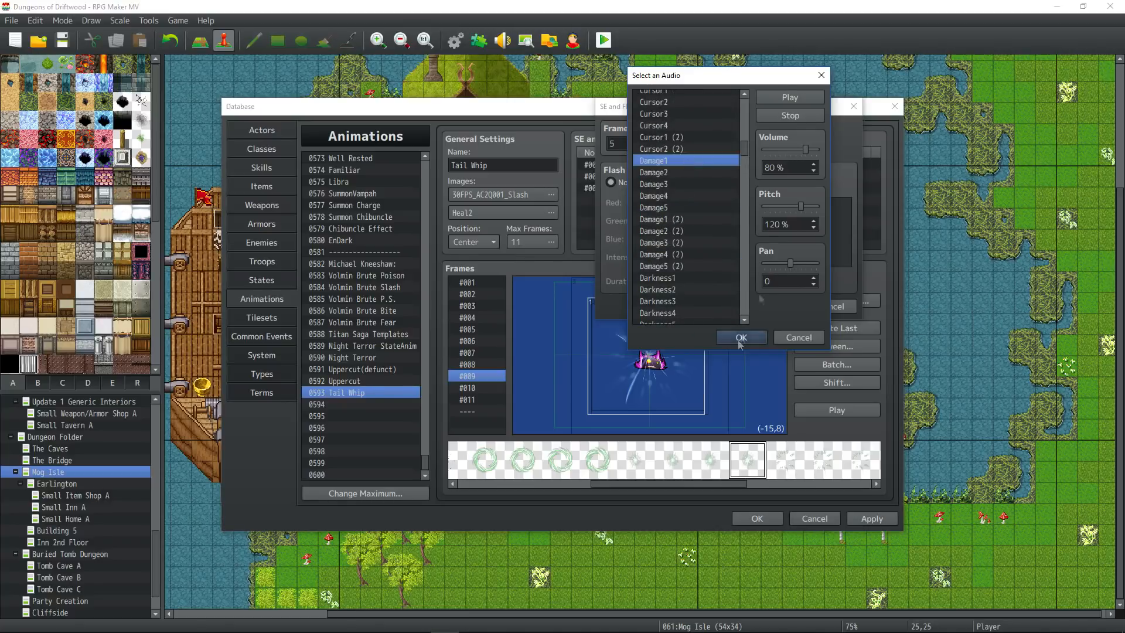
pyautogui.press('Return')
pyautogui.press('Return')
pyautogui.click(840, 408)
pyautogui.click(825, 408)
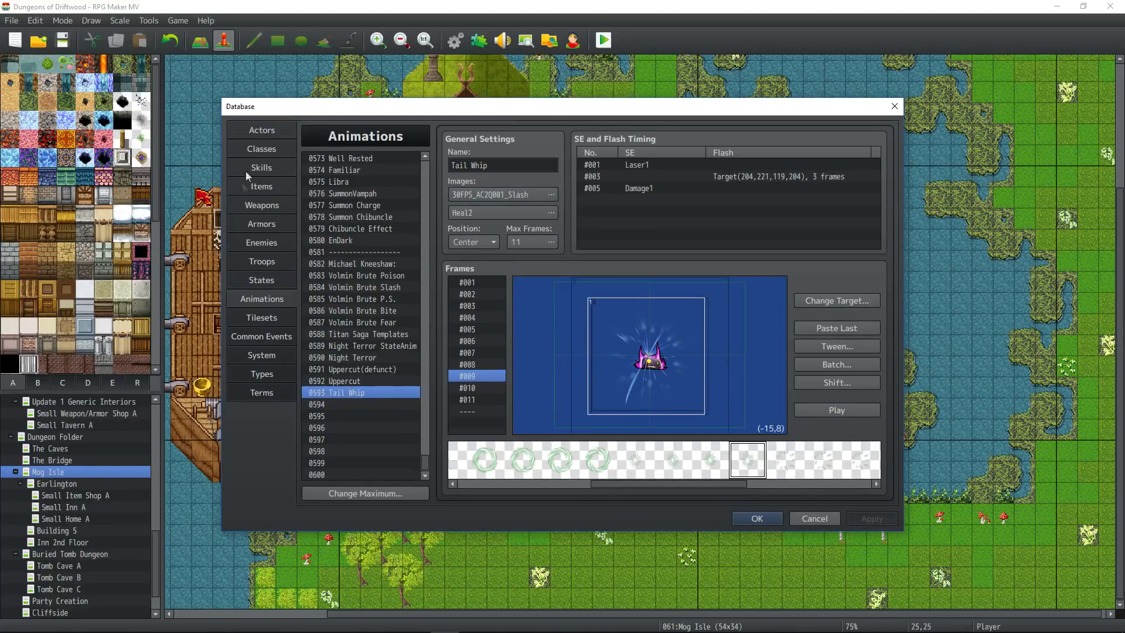
# Step: Assign animation 0593 Tail Whip to the Tail Whip skill and apply the change
pyautogui.click(272, 169)
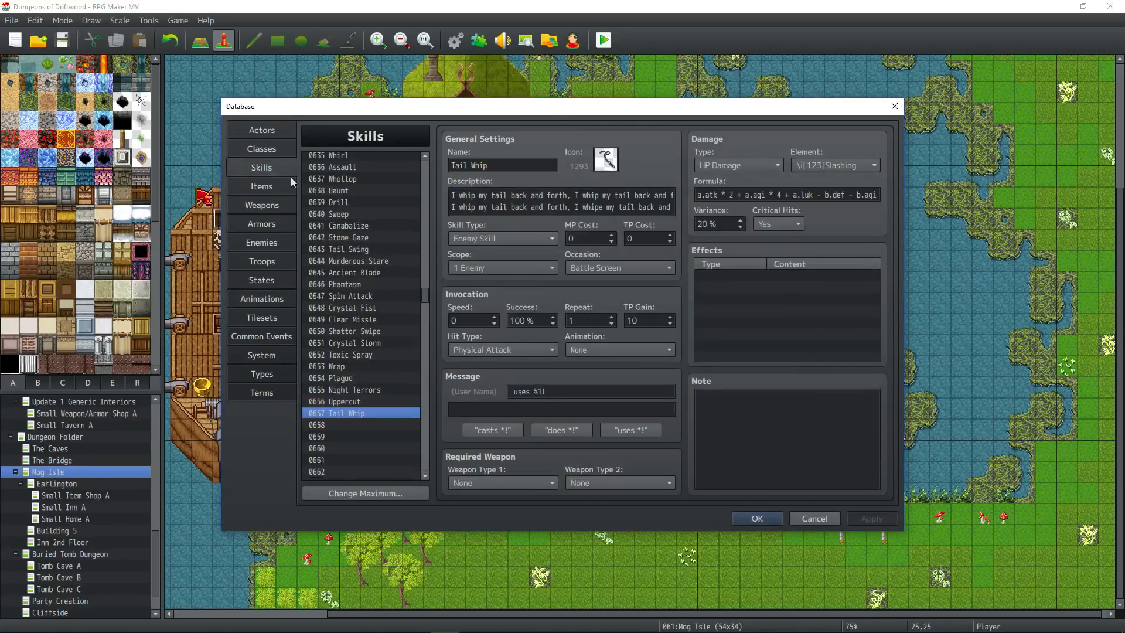
pyautogui.click(626, 600)
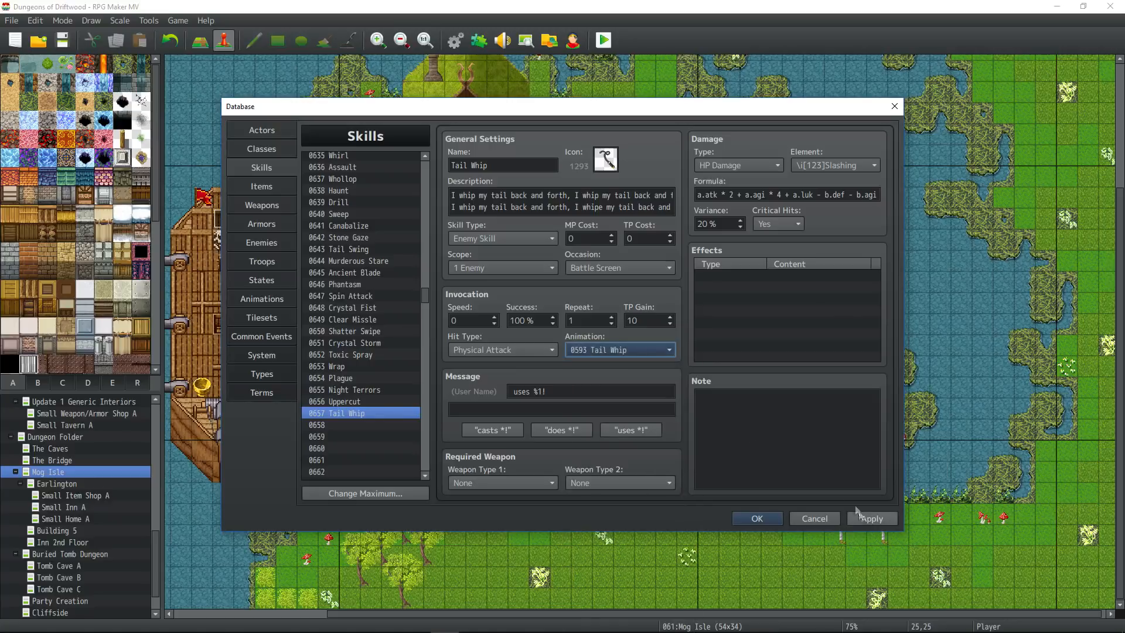
pyautogui.click(867, 520)
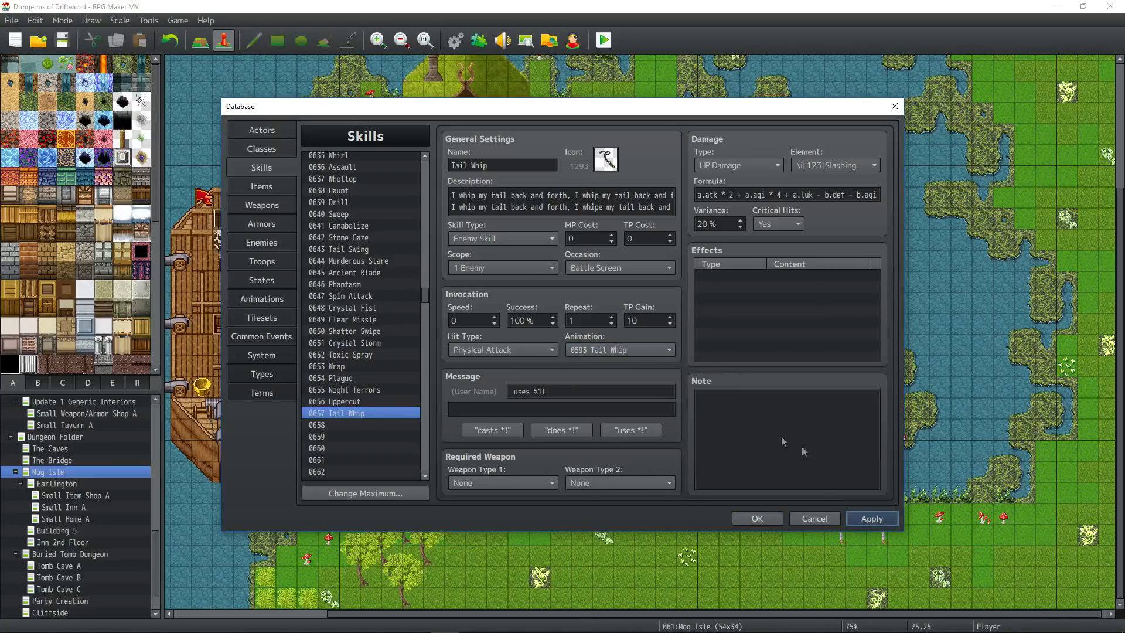
# Step: Add Tail Whip to the Volmin Brute's action patterns with condition Always and rating 5
pyautogui.click(265, 240)
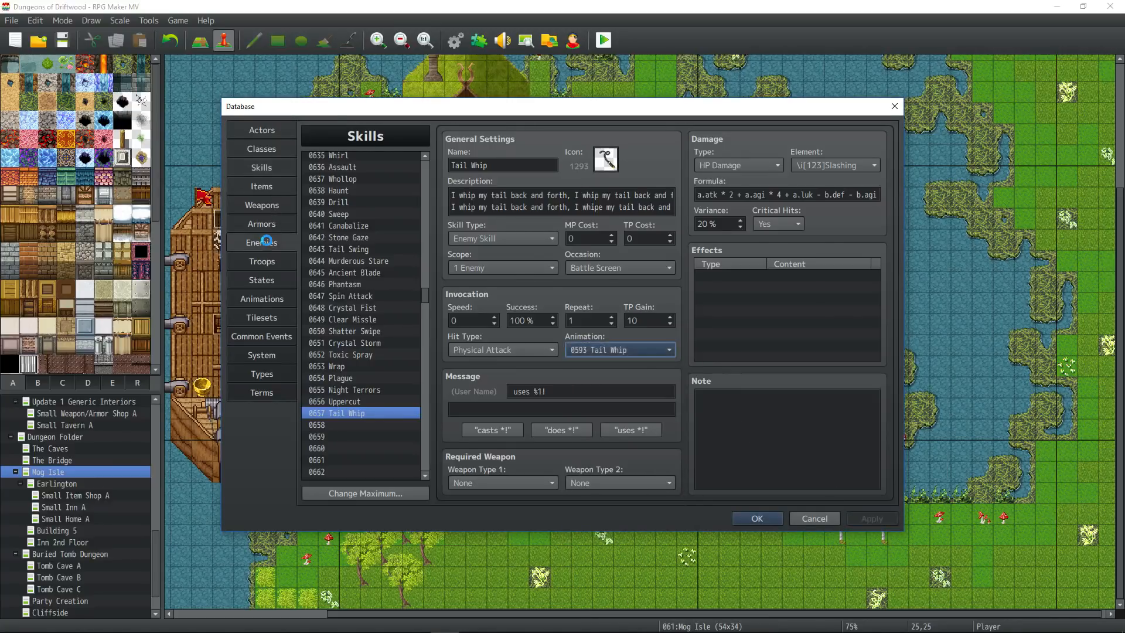
pyautogui.click(497, 410)
pyautogui.doubleClick(497, 410)
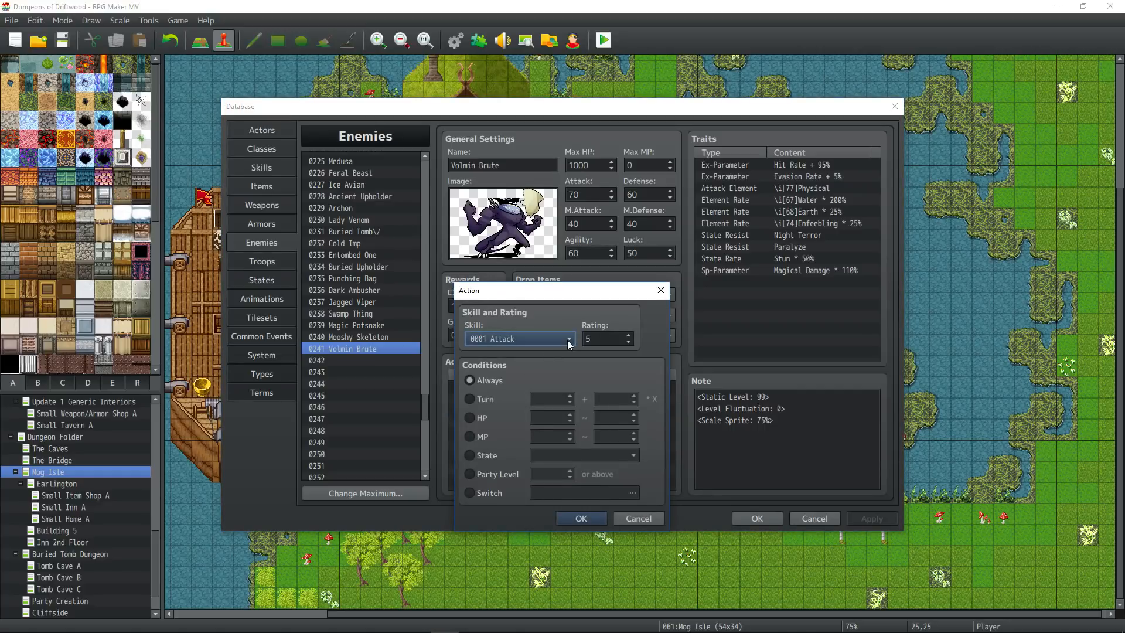
pyautogui.click(567, 339)
pyautogui.click(526, 391)
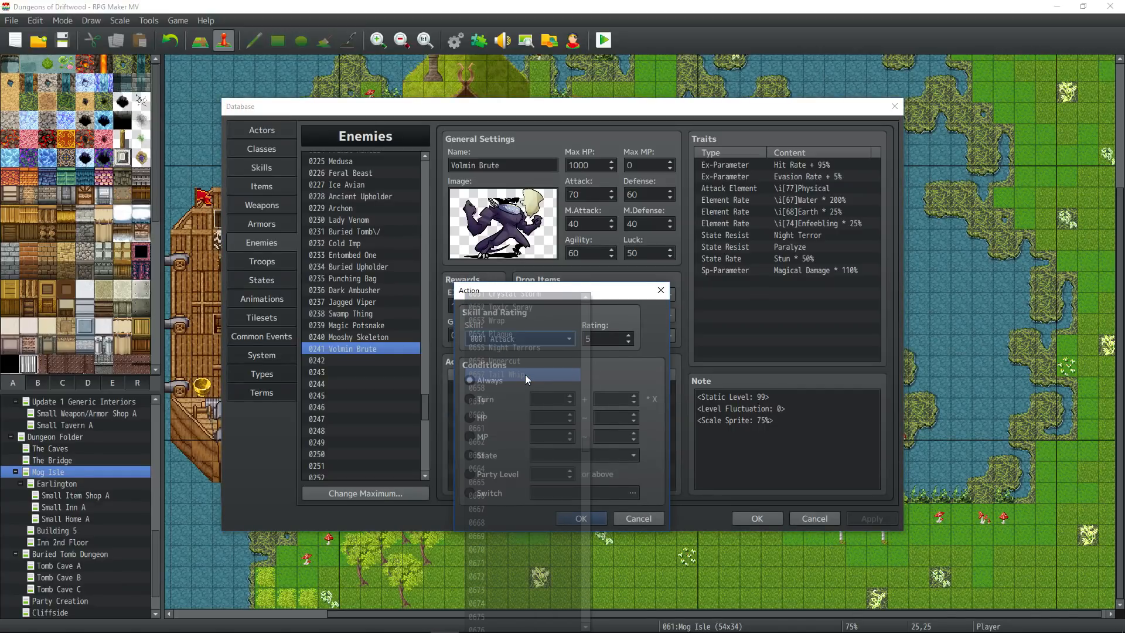
pyautogui.click(590, 518)
# Step: Reorder the Volmin Brute's action patterns so Tail Whip sits between Uppercut and Night Terrors
pyautogui.moveTo(527, 410); pyautogui.dragTo(522, 399)
pyautogui.click(515, 426)
pyautogui.click(519, 390)
pyautogui.click(519, 395)
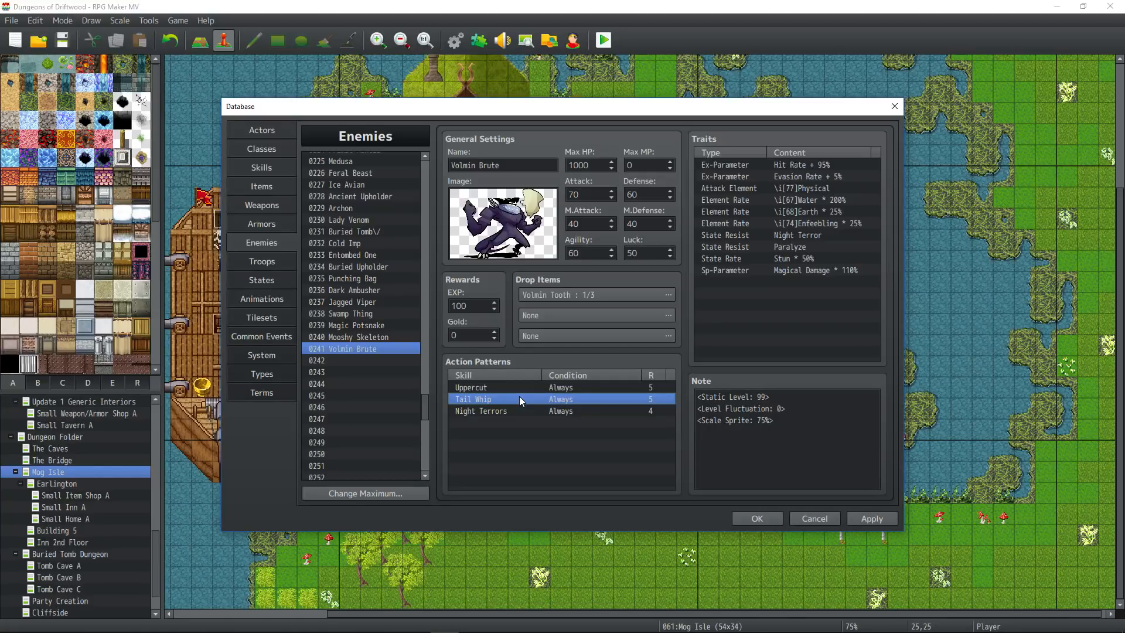
# Step: Playtest the battle against the Volmin Brute with basic attacks to check the Tail Whip skill, and close the test game
pyautogui.press('Down')
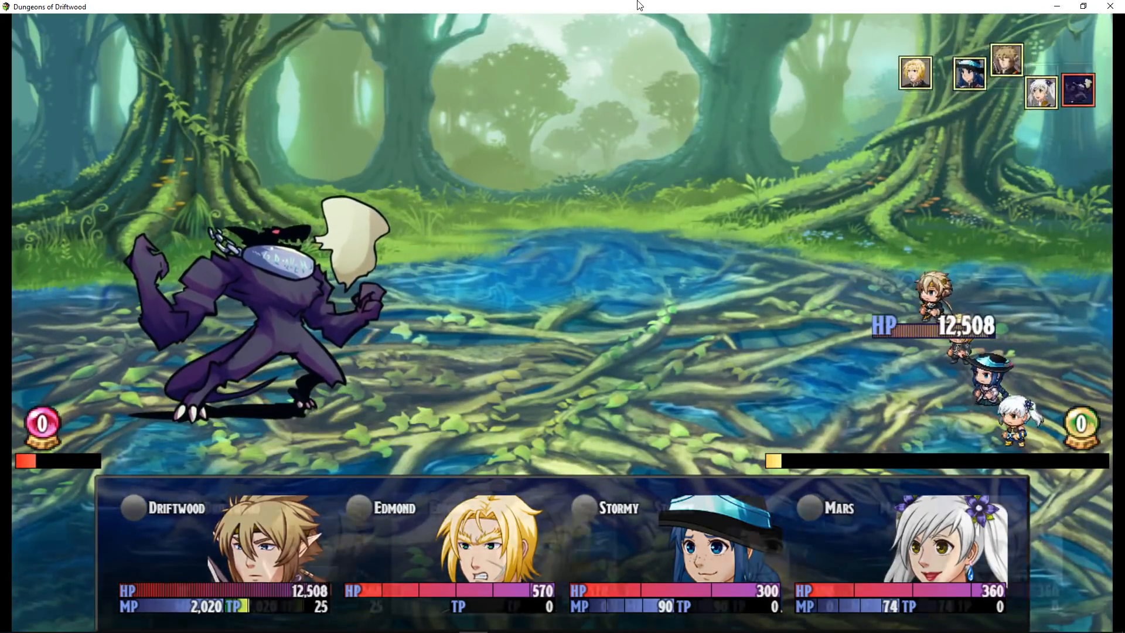
pyautogui.press('Return')
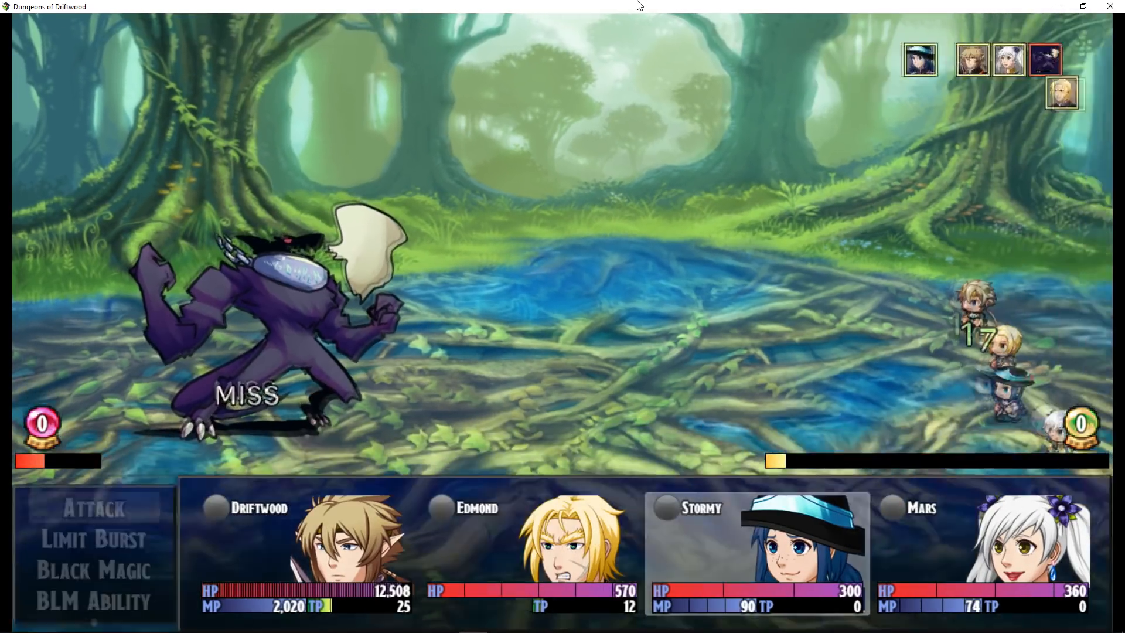
pyautogui.press('Return')
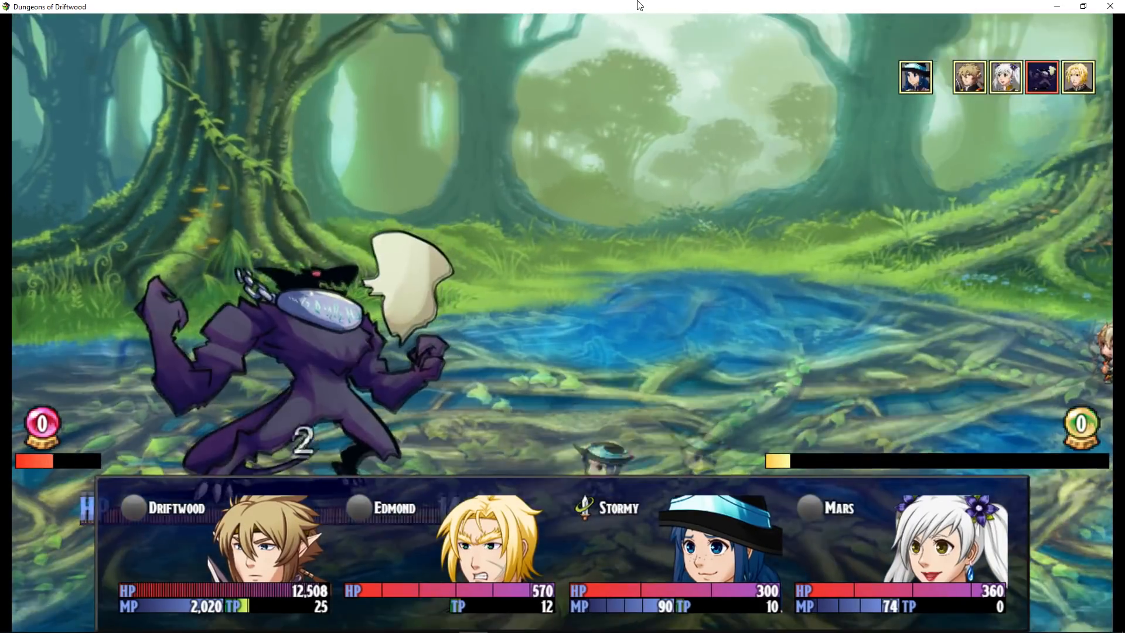
pyautogui.press('Return')
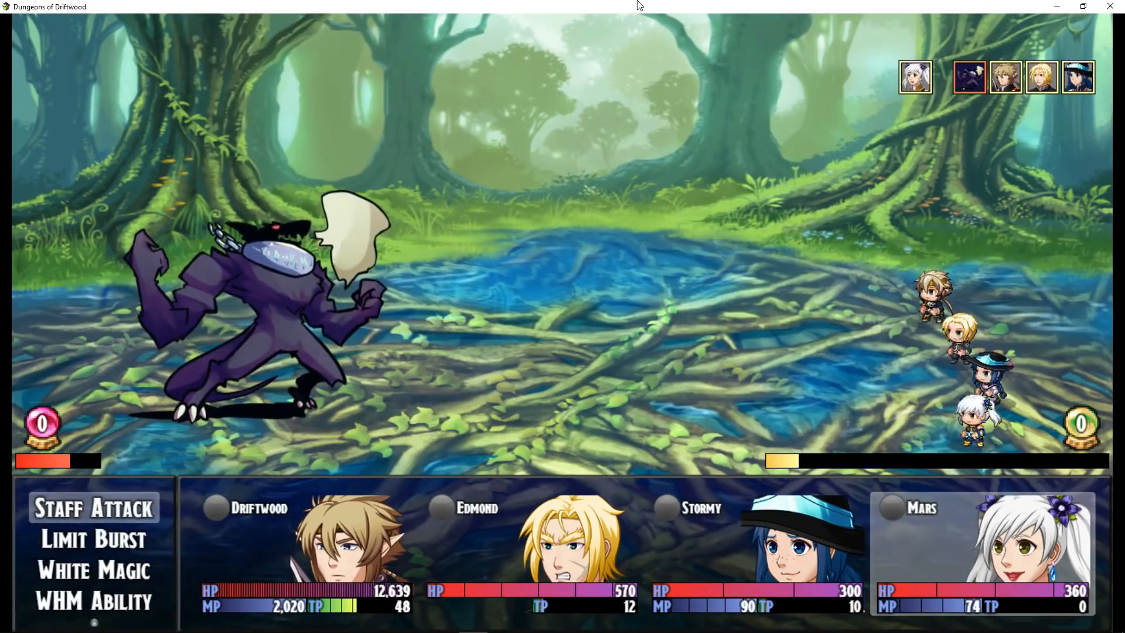
pyautogui.press('Return')
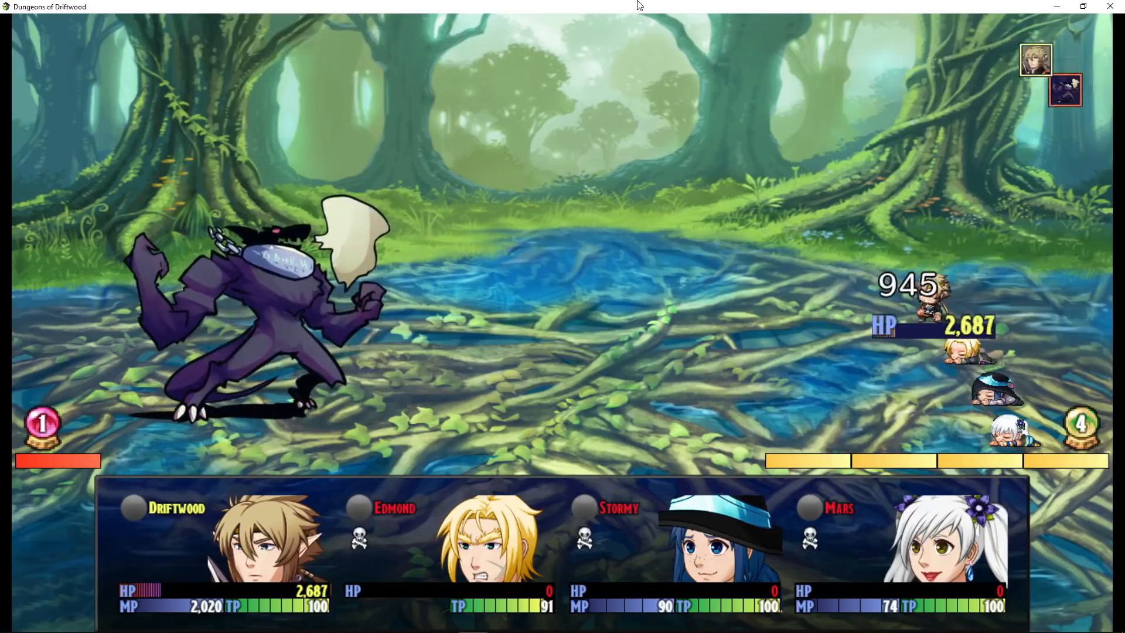
pyautogui.press('Return')
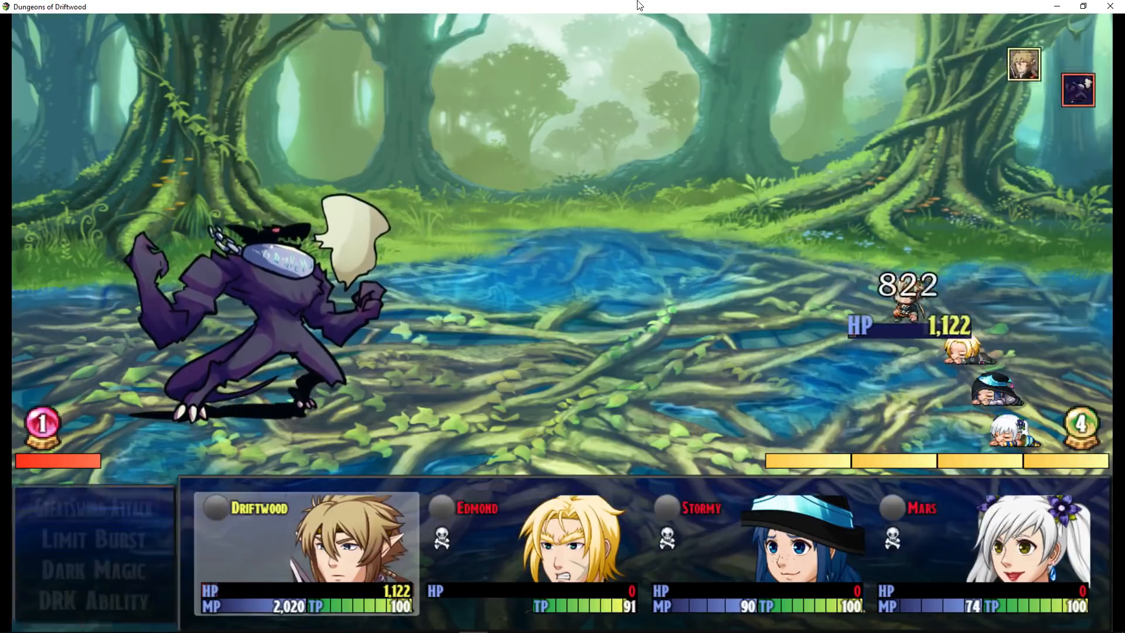
pyautogui.press('Return')
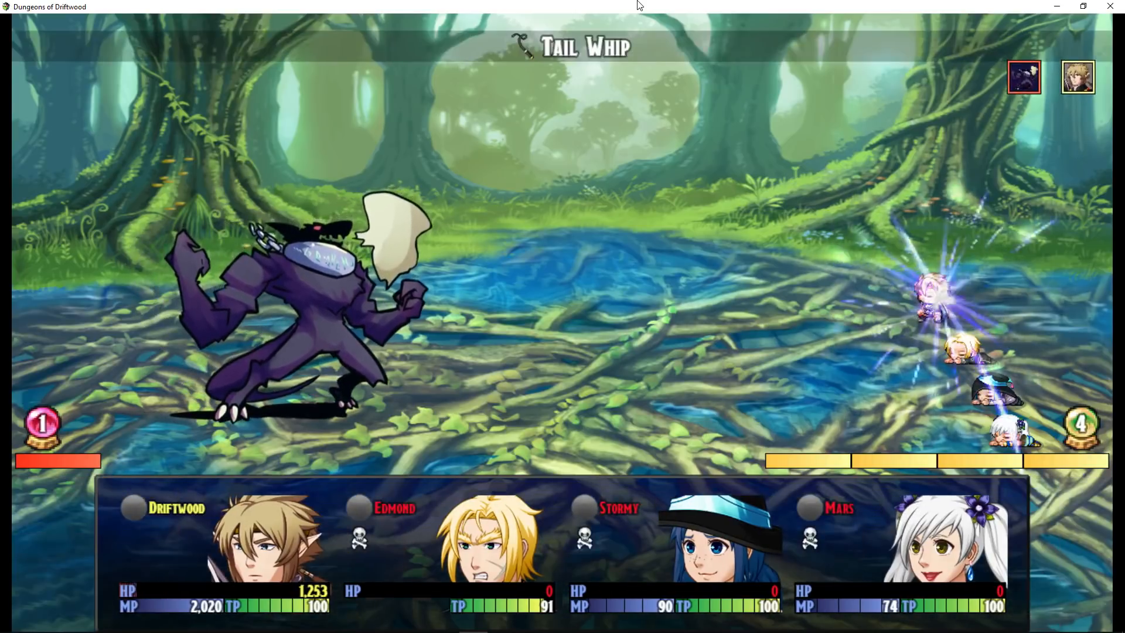
pyautogui.press('Return')
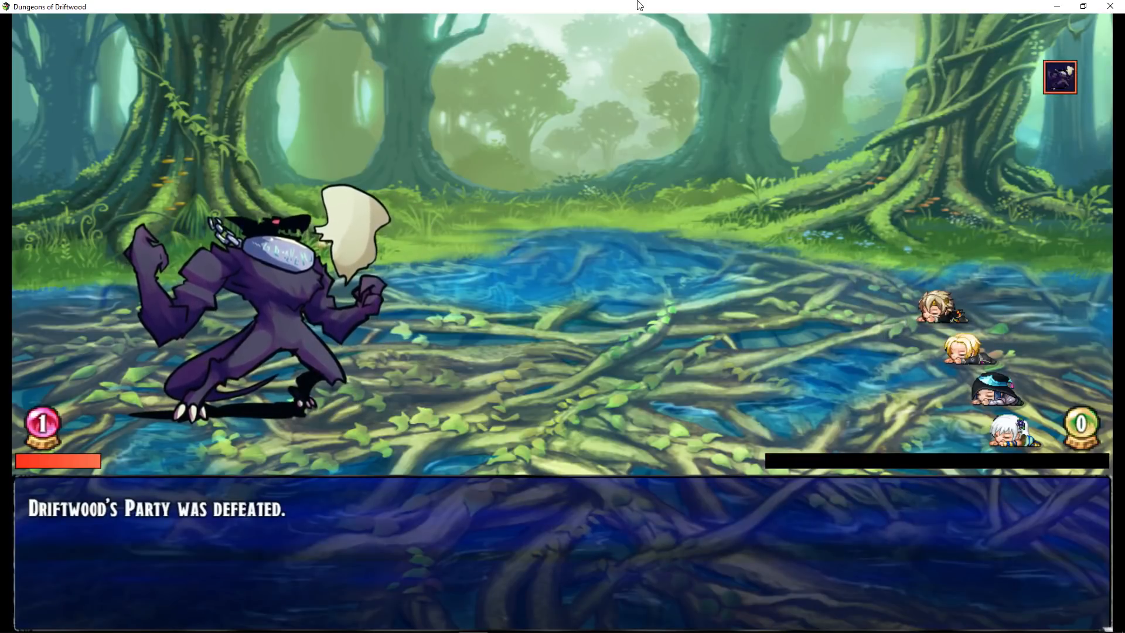
pyautogui.press('Return')
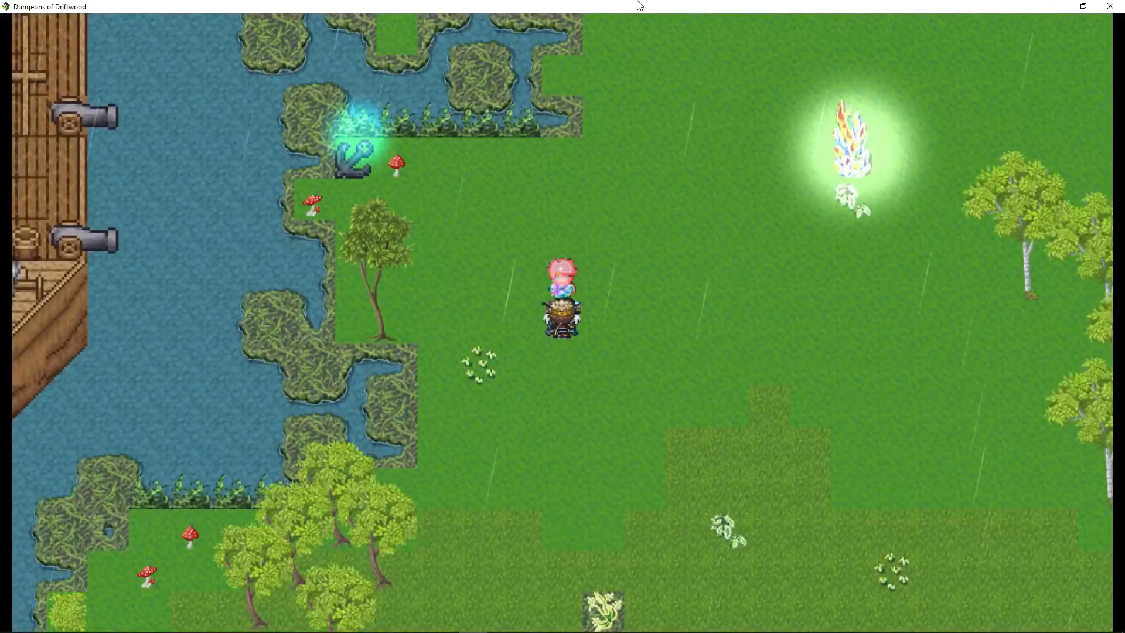
pyautogui.click(1110, 6)
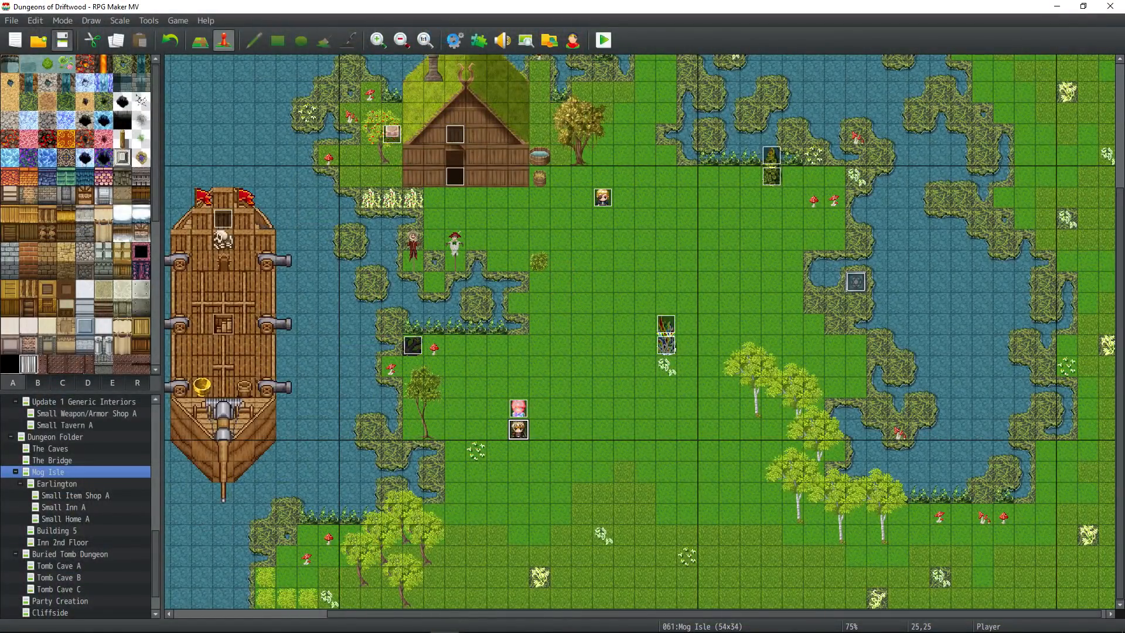
# Step: Reopen the database at the Tail Whip animation
pyautogui.click(455, 40)
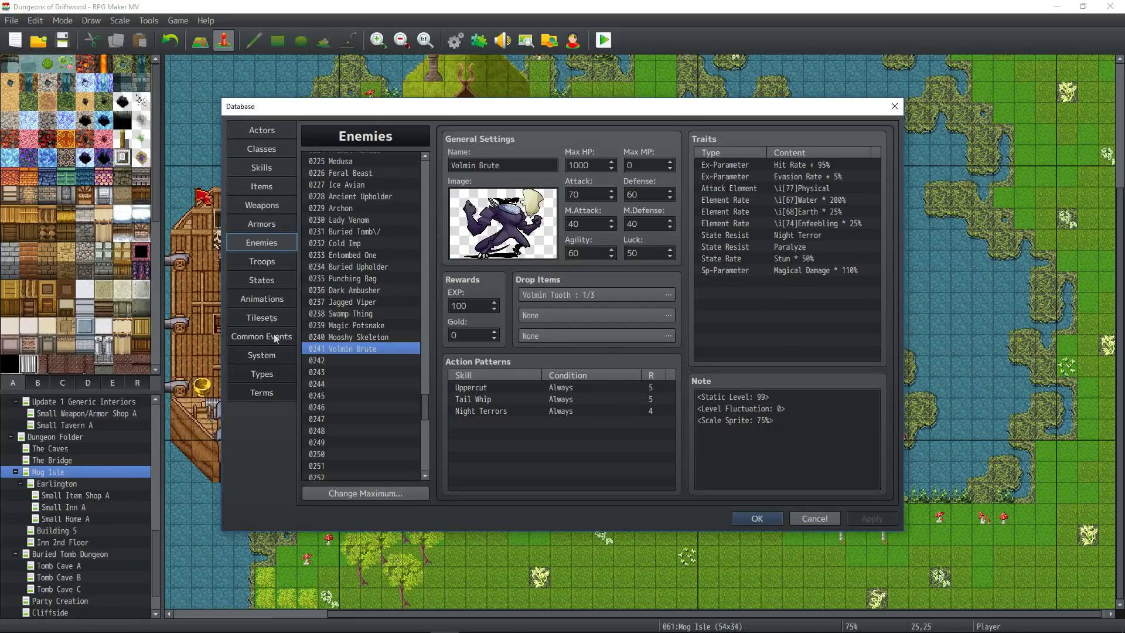
pyautogui.click(268, 298)
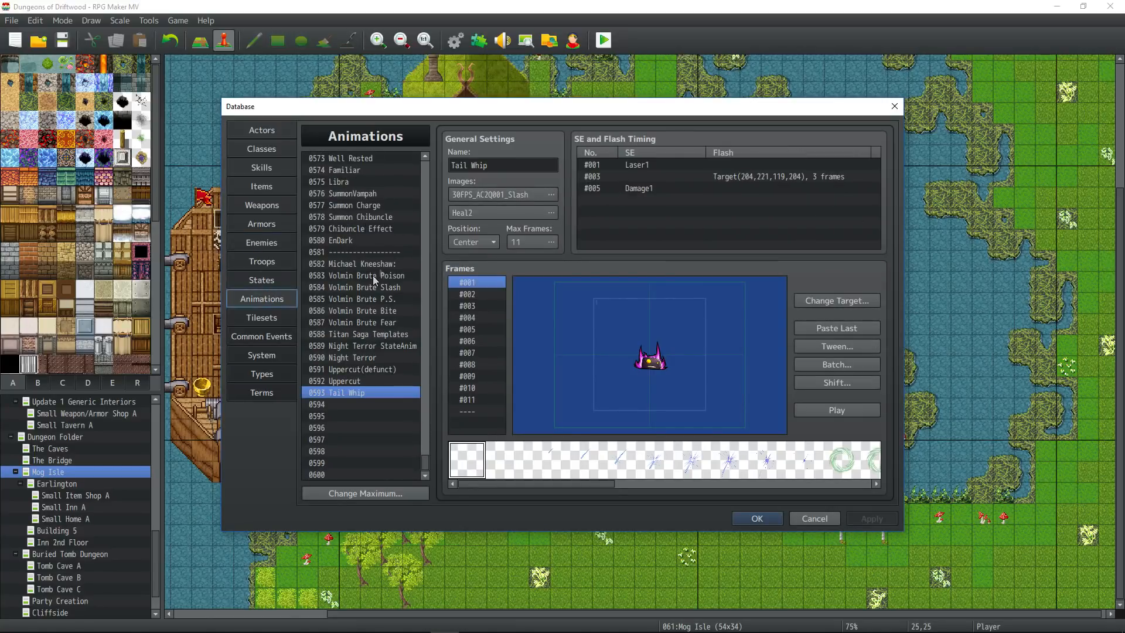